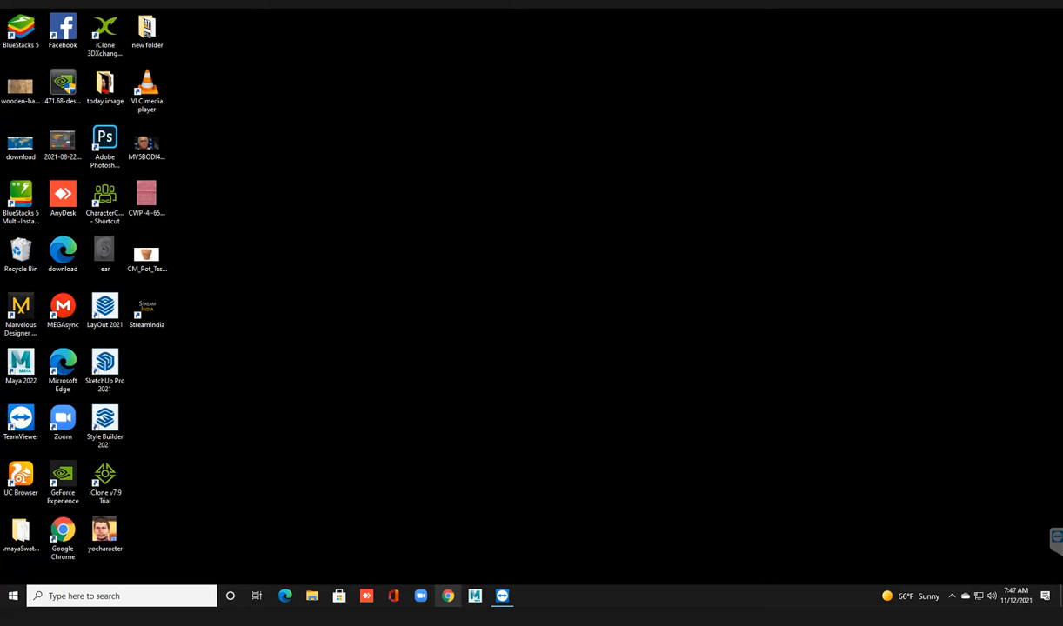
Step: Launch iClone 3DXchange 7 and dismiss its member sign-in dialog
double_click(104, 33)
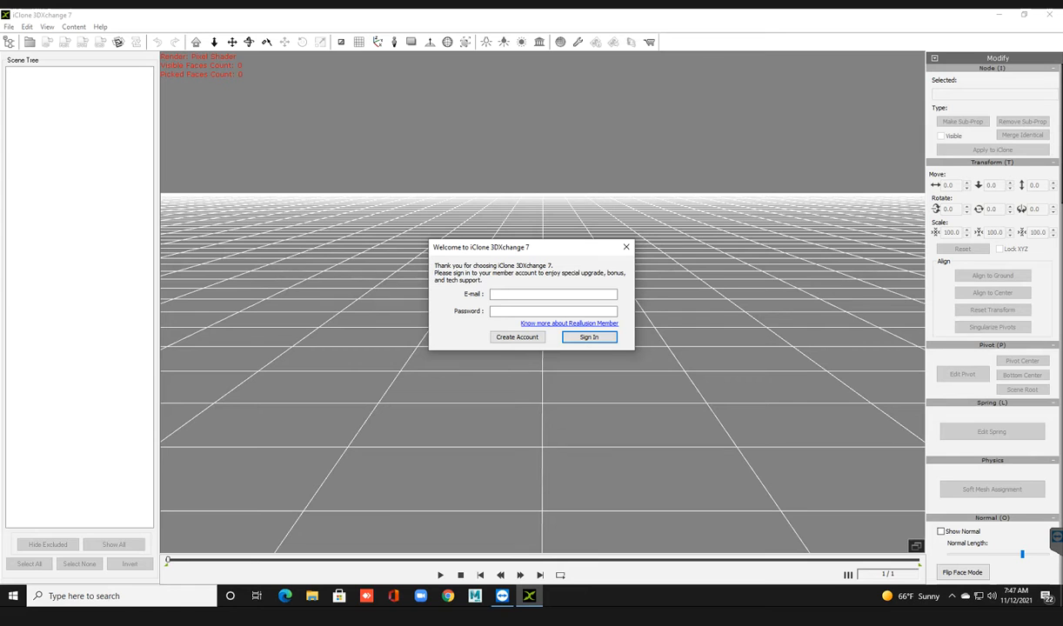
left_click(626, 247)
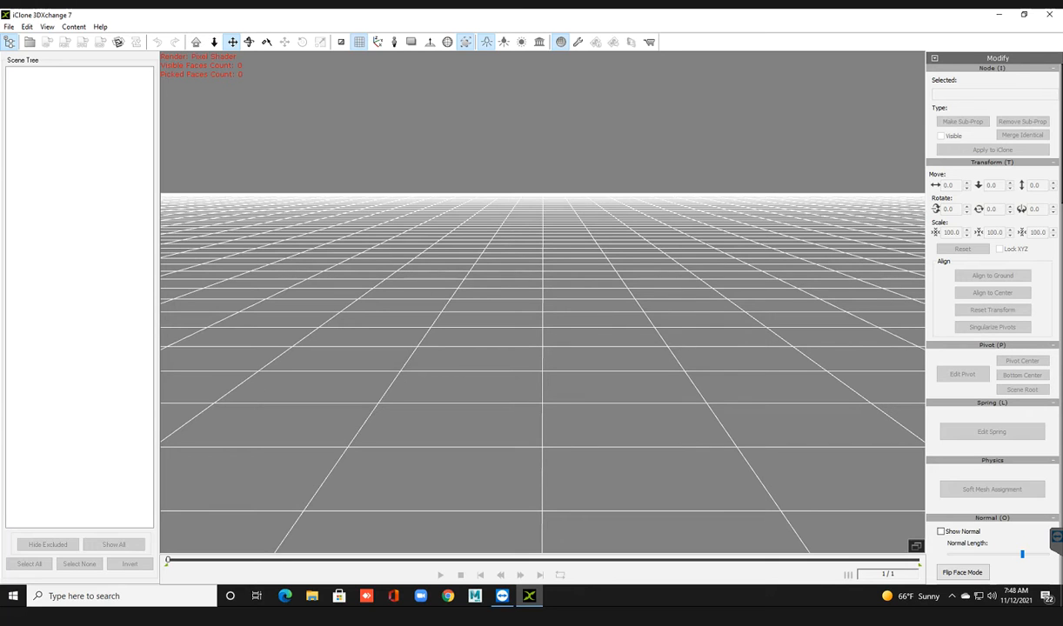
Step: Examine the empty grid from several camera positions, using the Home view to reset the camera
left_click_drag(542, 348, 538, 325)
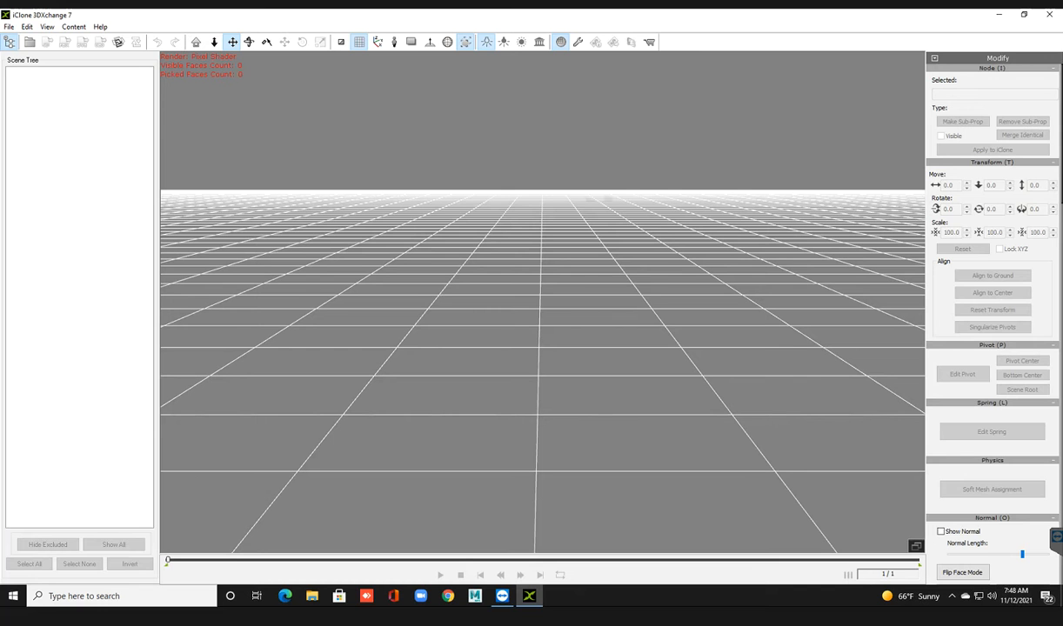
left_click_drag(537, 327, 539, 352)
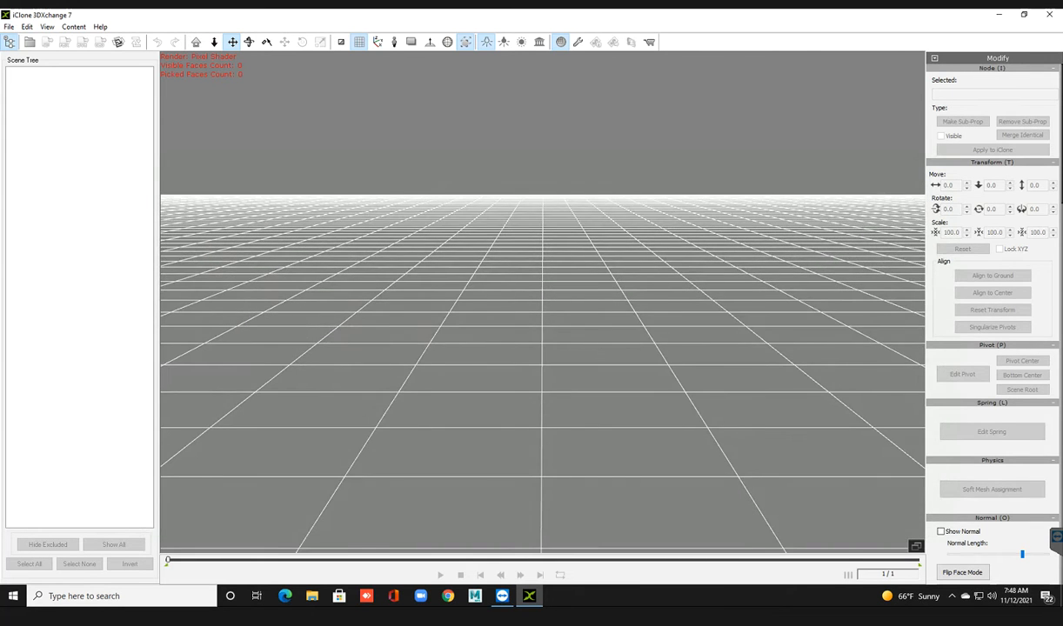
mouse_move(539, 353)
right_mouse_down()
mouse_move(666, 346)
mouse_move(546, 350)
mouse_move(543, 370)
right_mouse_up()
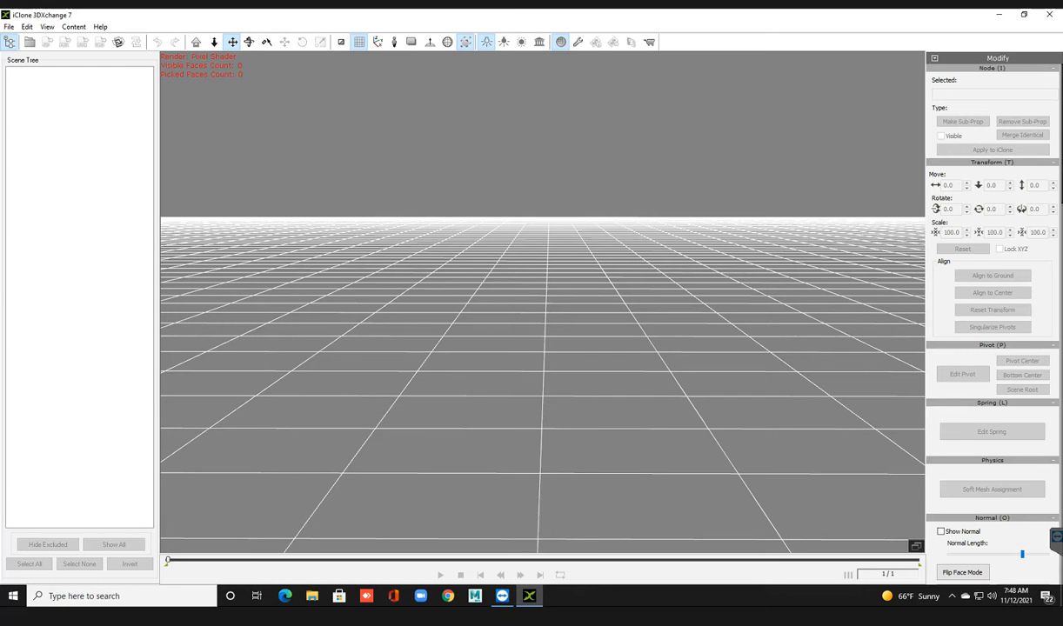
mouse_move(540, 348)
left_mouse_down()
mouse_move(556, 352)
mouse_move(530, 347)
left_mouse_up()
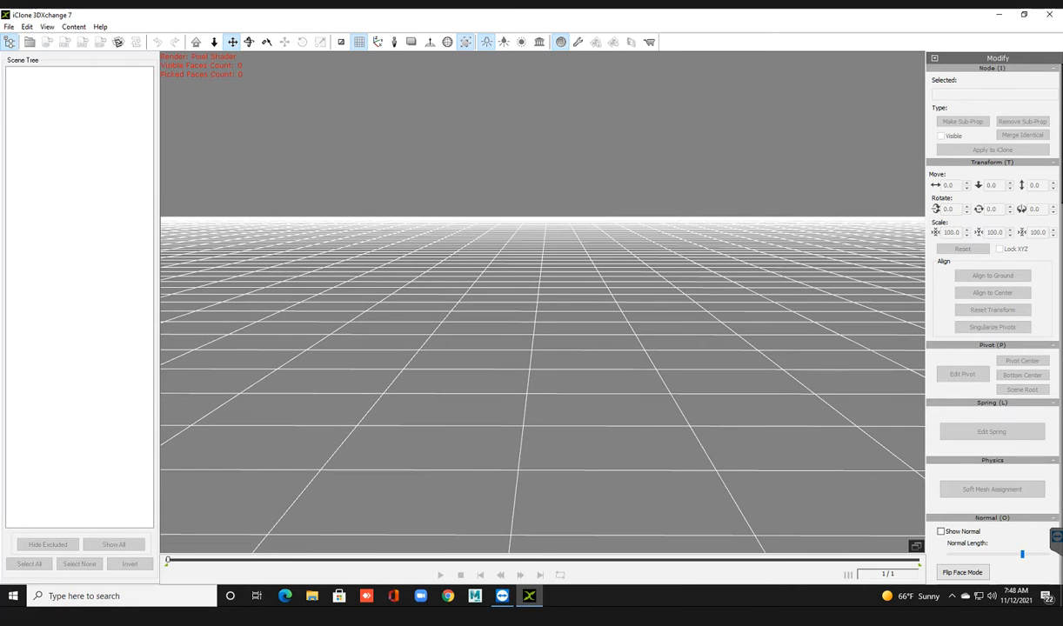
right_click_drag(530, 348, 570, 355)
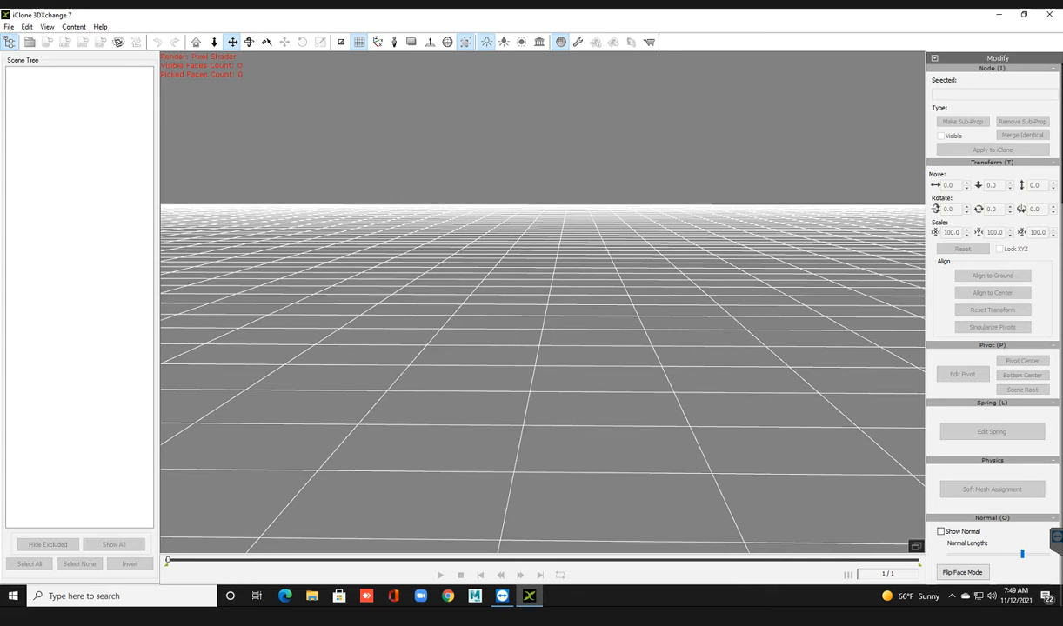
mouse_move(539, 348)
right_mouse_down()
mouse_move(609, 348)
mouse_move(532, 348)
mouse_move(546, 336)
right_mouse_up()
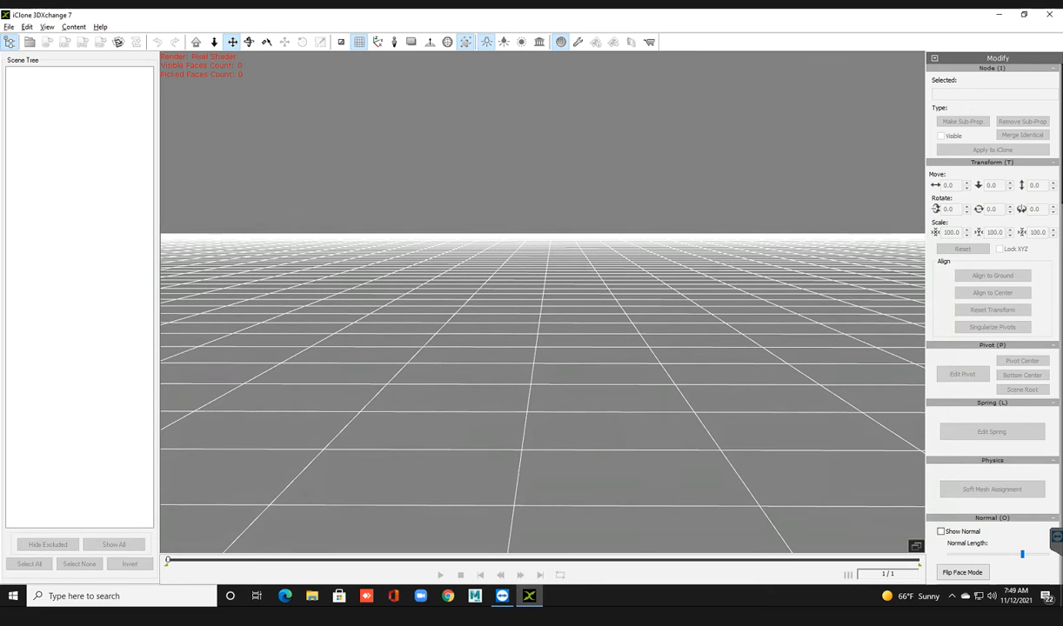
right_click_drag(547, 336, 547, 338)
scroll(543, 302, "down", 2)
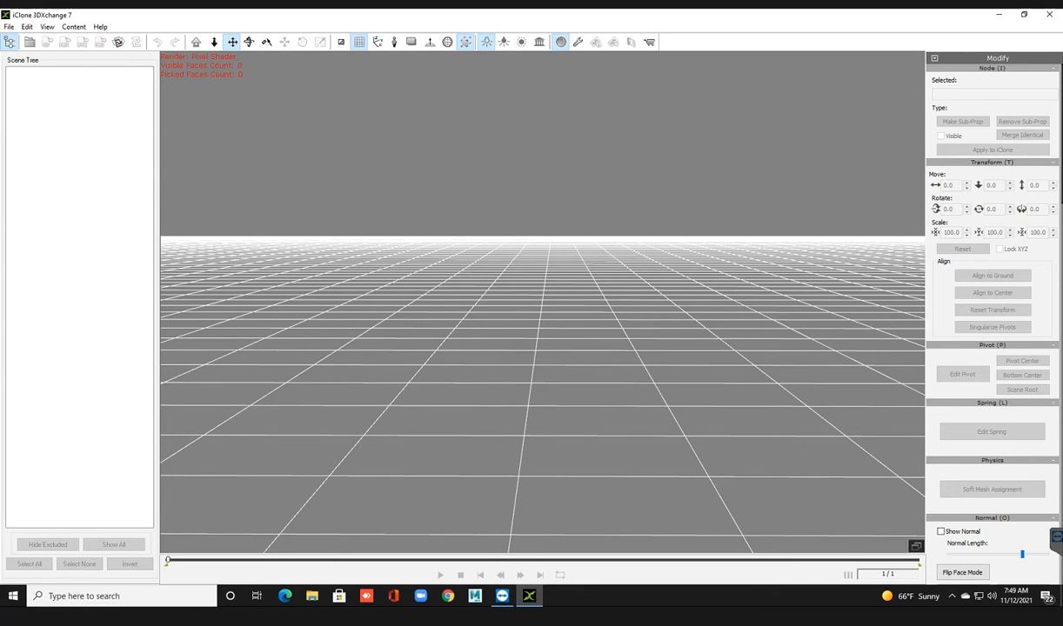
left_click(196, 42)
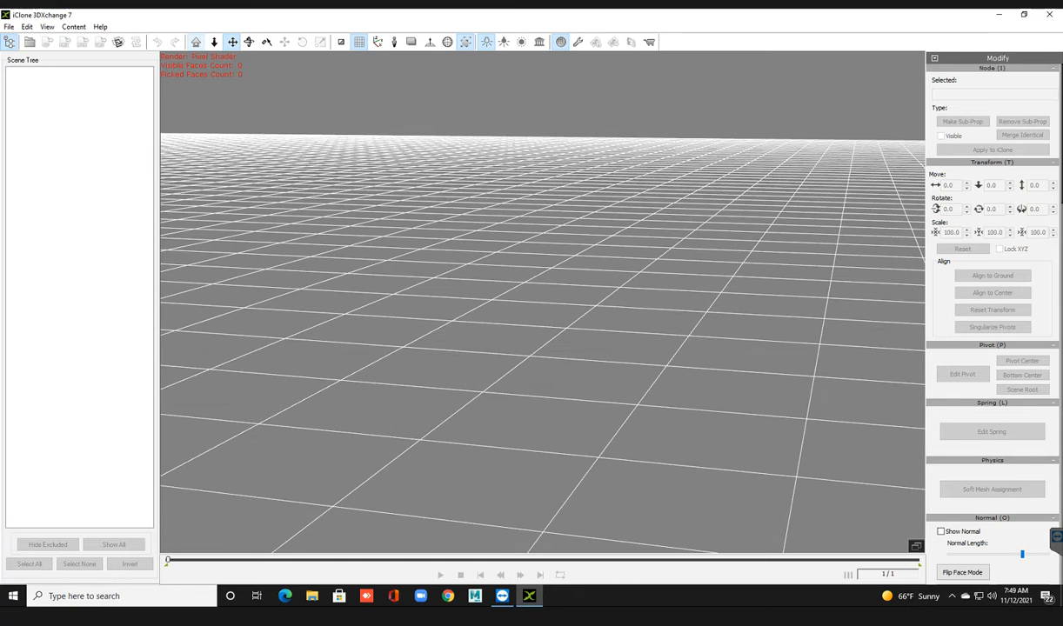
right_click_drag(523, 348, 621, 291)
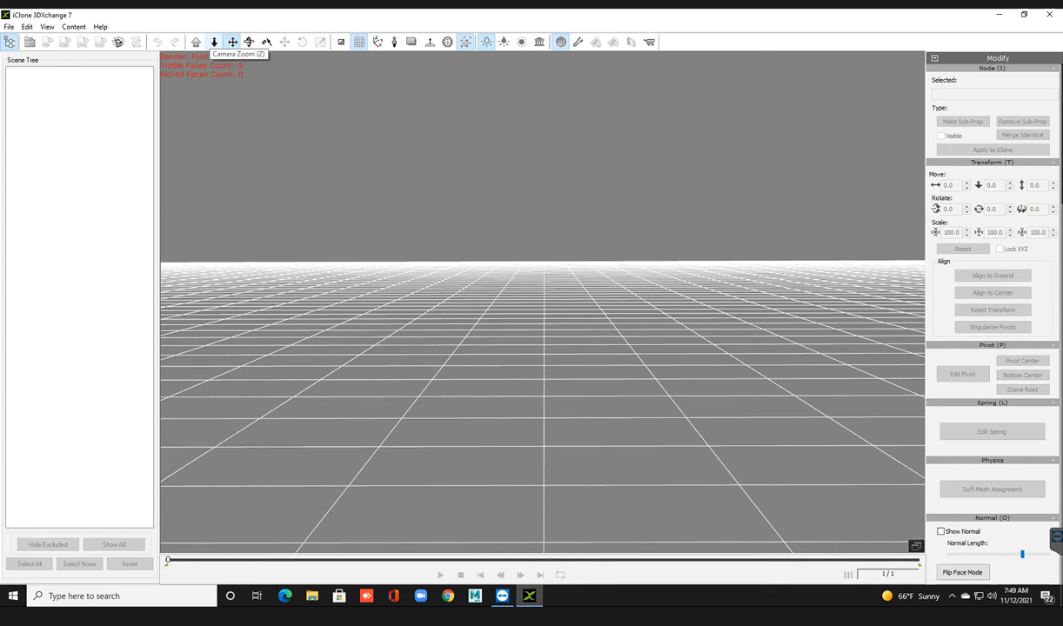
Step: Try the Camera Zoom, pan and rotate tools in turn on the empty grid
left_click(214, 42)
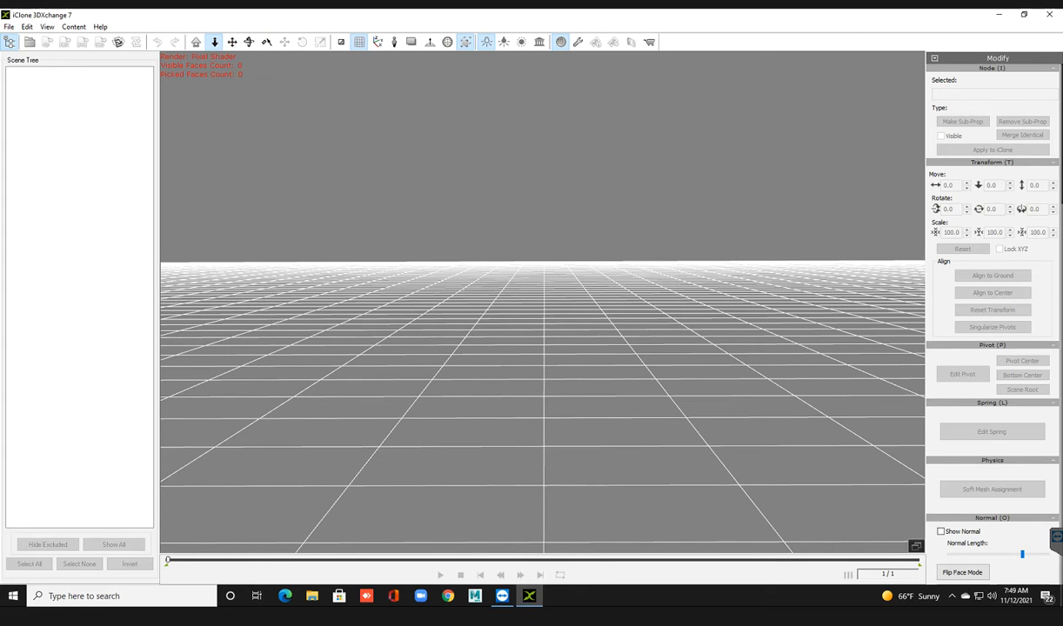
mouse_move(543, 302)
left_mouse_down()
mouse_move(543, 326)
mouse_move(543, 294)
left_mouse_up()
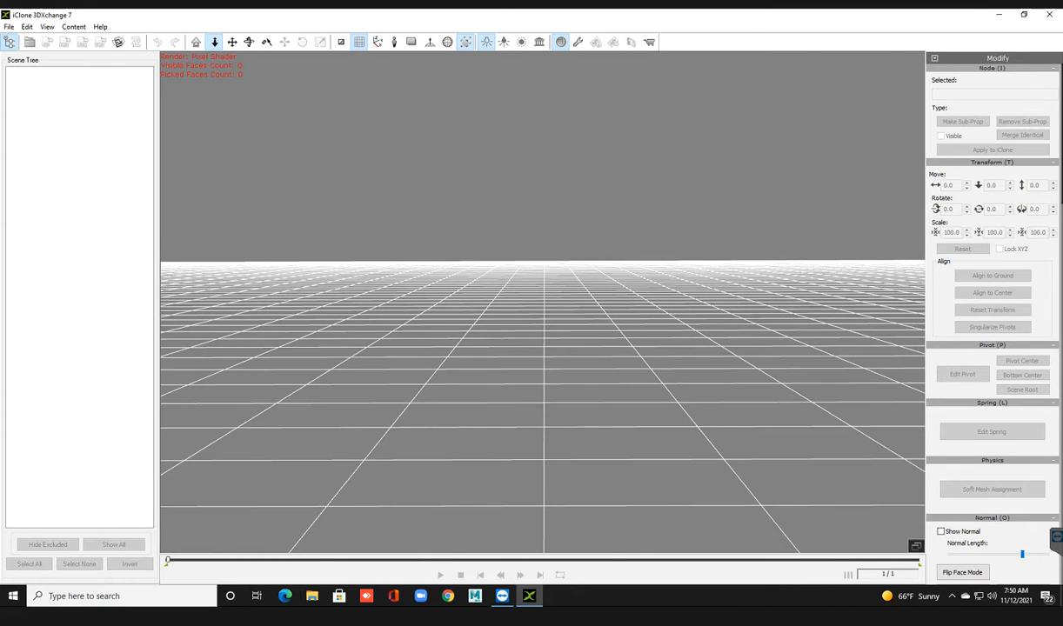
left_click(232, 43)
left_click_drag(543, 304, 529, 290)
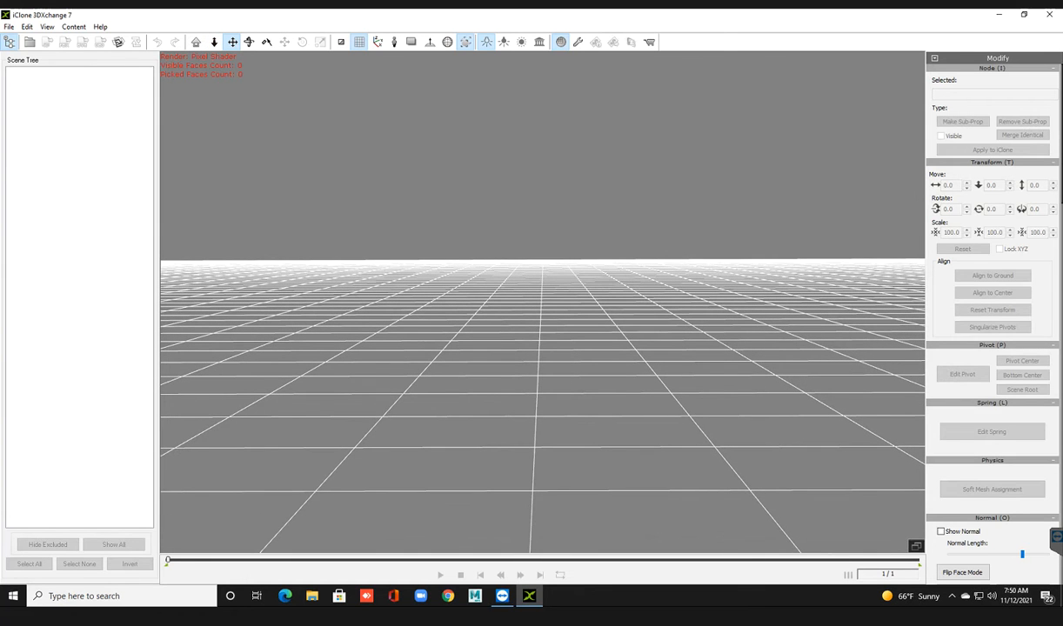
left_click(249, 42)
mouse_move(539, 322)
left_mouse_down()
mouse_move(494, 323)
mouse_move(589, 323)
mouse_move(541, 323)
left_mouse_up()
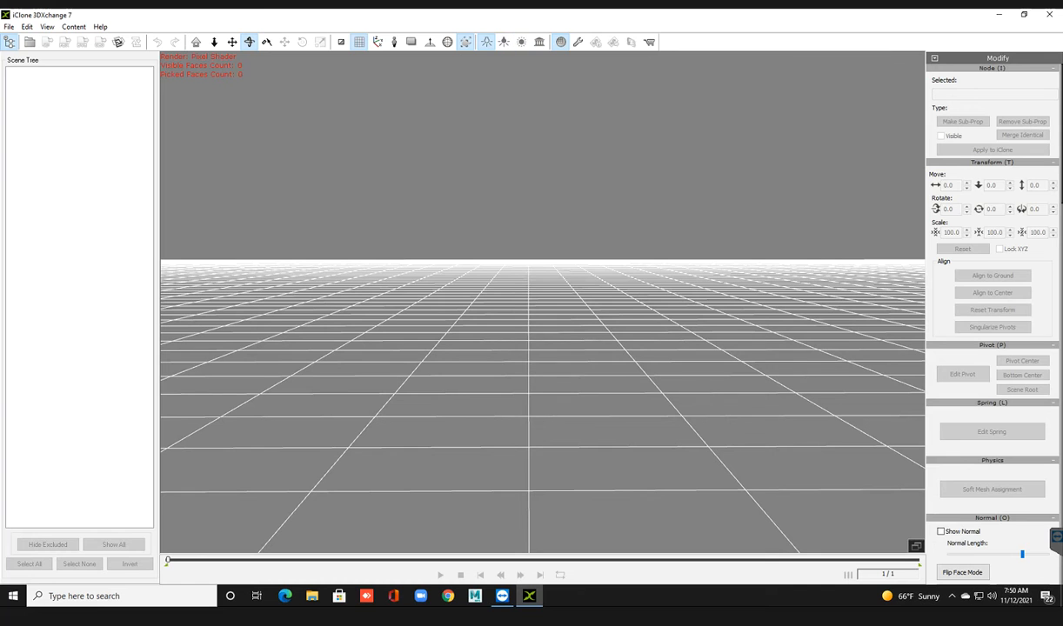
left_click_drag(541, 300, 545, 316)
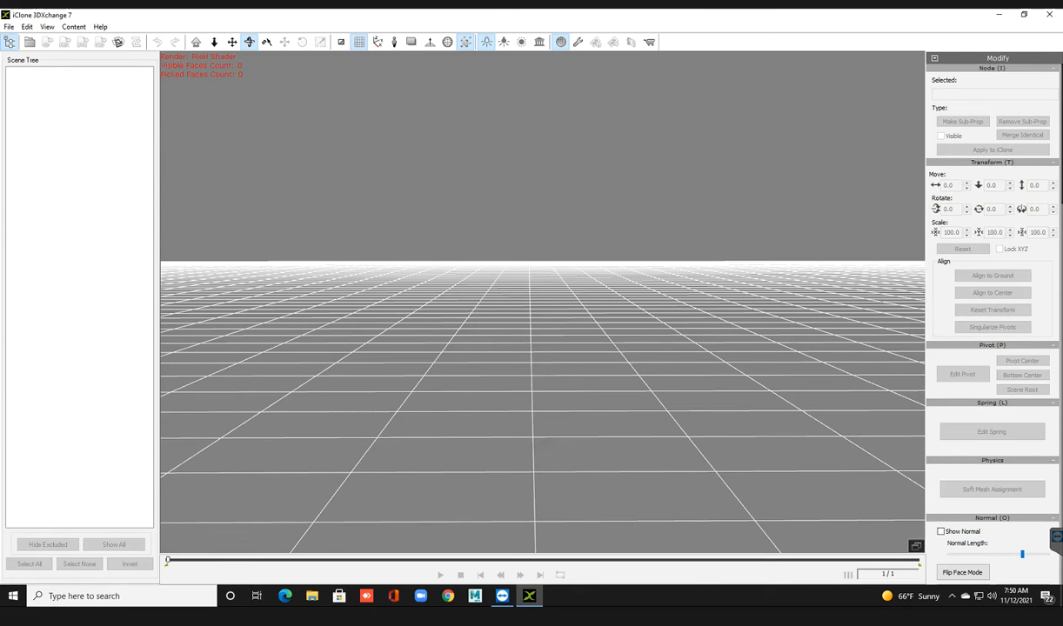
Step: Launch Autodesk Maya 2022 and minimize the iClone 3DXchange window
left_click(475, 596)
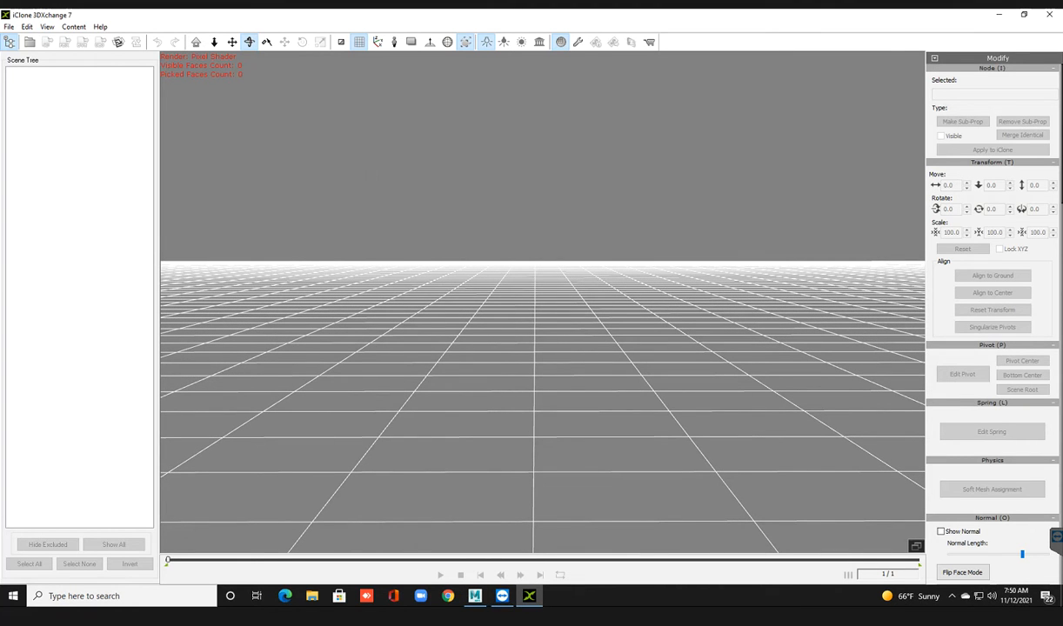
left_click(232, 42)
left_click_drag(543, 302, 538, 319)
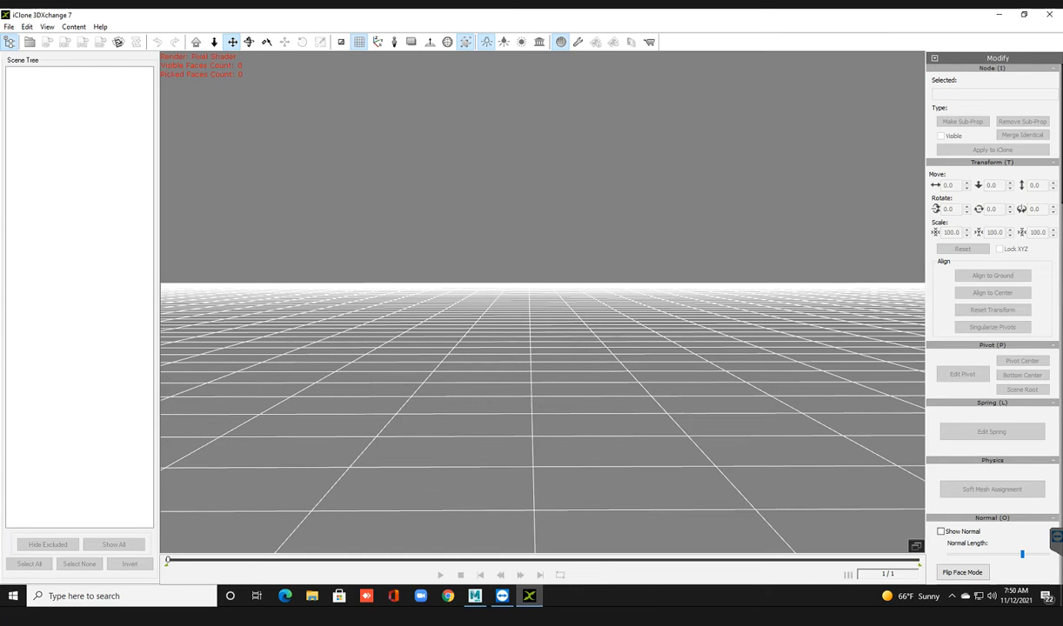
left_click(999, 15)
right_click(834, 126)
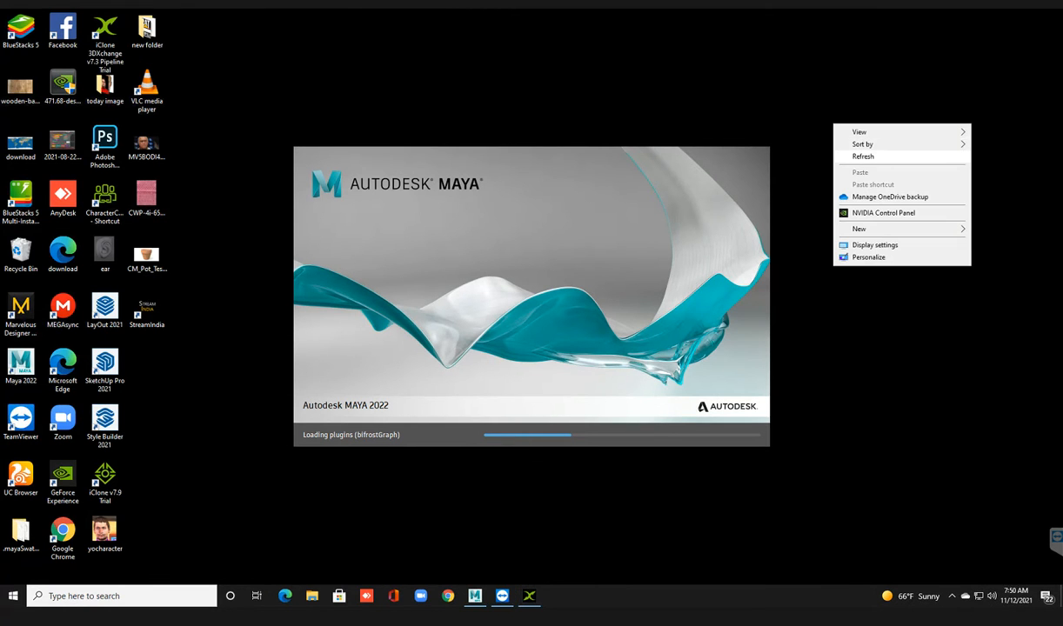
left_click(861, 156)
right_click(821, 91)
left_click(854, 123)
right_click(825, 88)
left_click(856, 121)
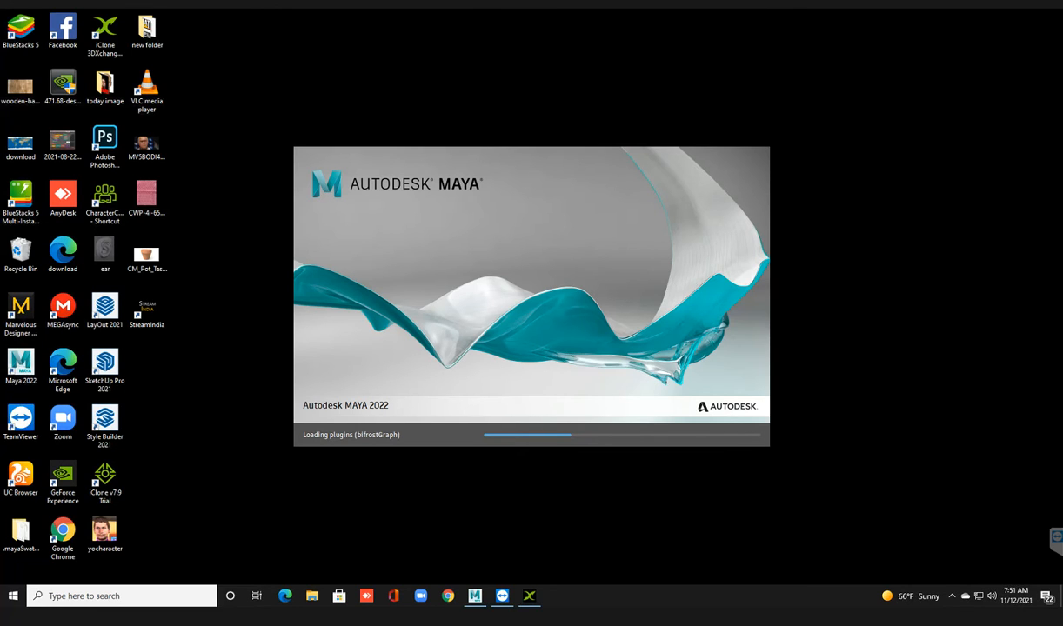
right_click(824, 101)
left_click(855, 133)
right_click(844, 121)
left_click(870, 154)
right_click(852, 139)
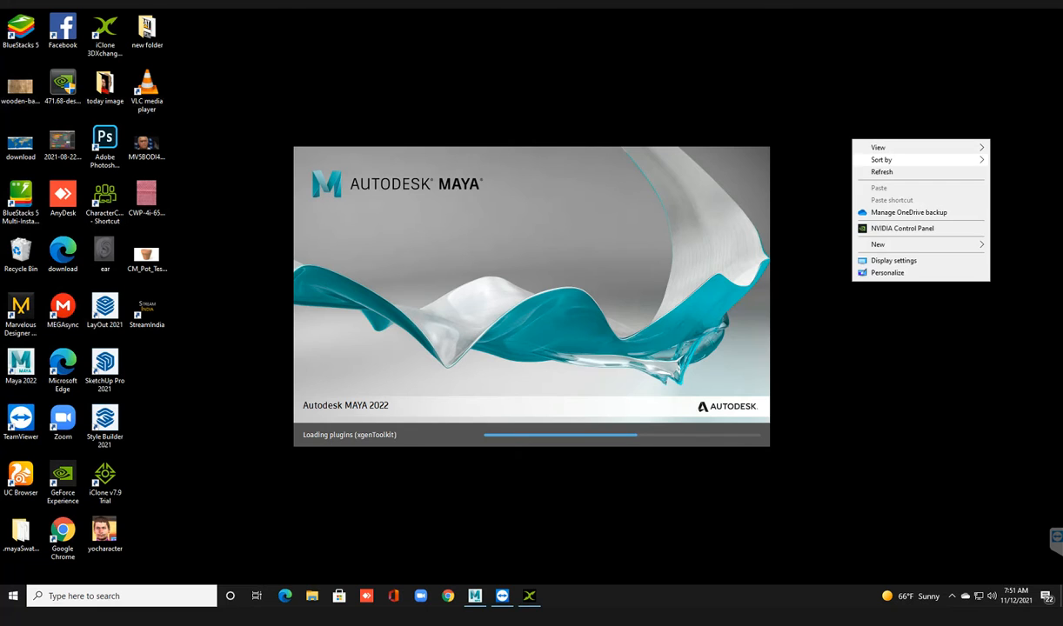
left_click(880, 173)
right_click(848, 136)
left_click(876, 170)
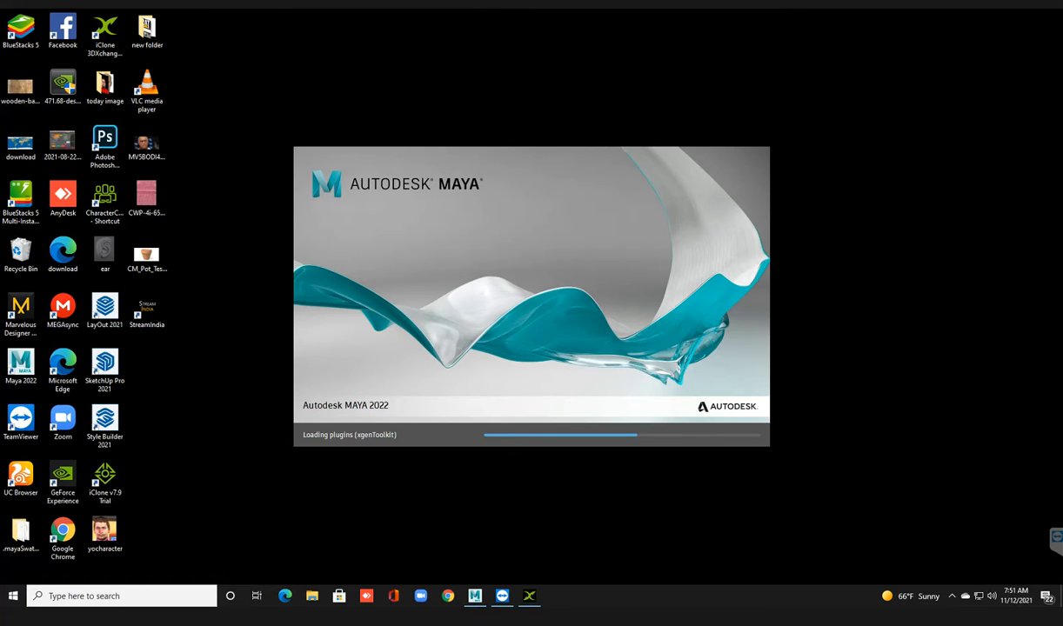
right_click(842, 139)
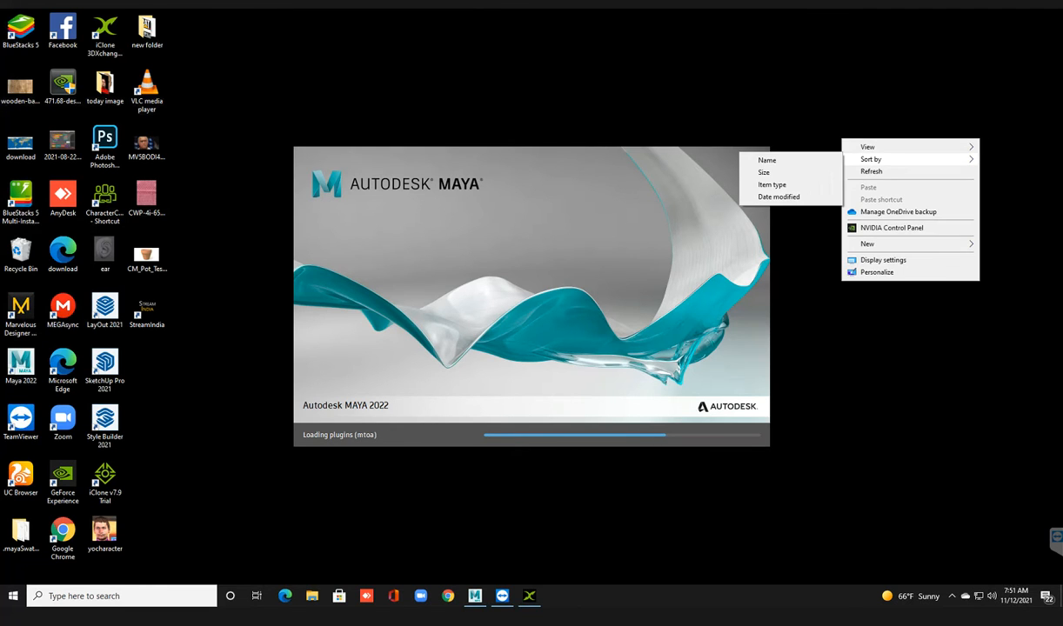
left_click(871, 172)
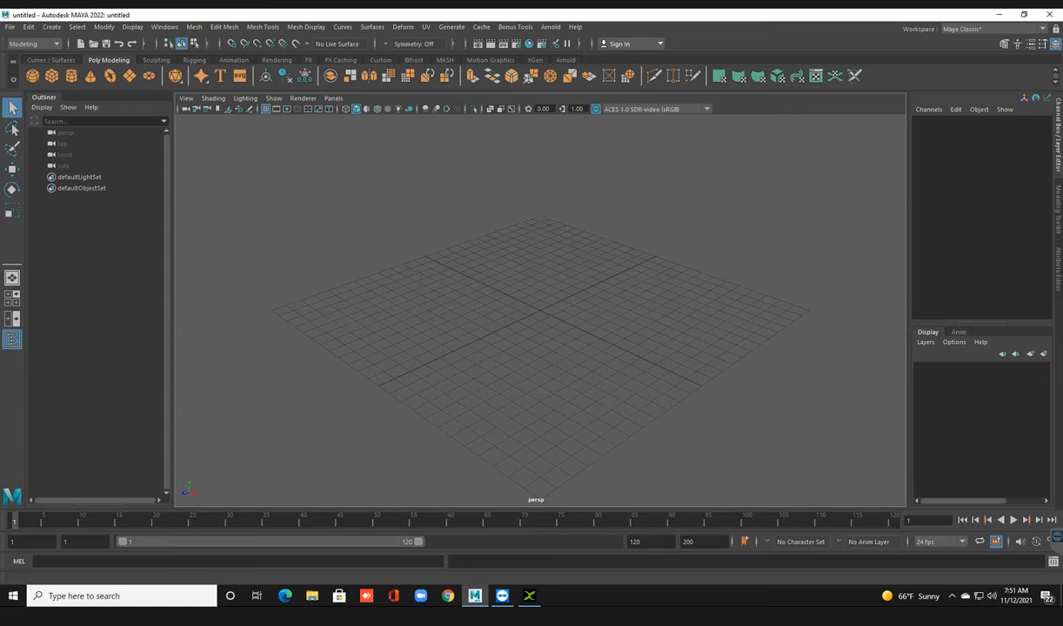
Step: Open the scene file "houde with tree.mb" from New Folder on drive B in Maya
left_click(10, 26)
left_click(35, 55)
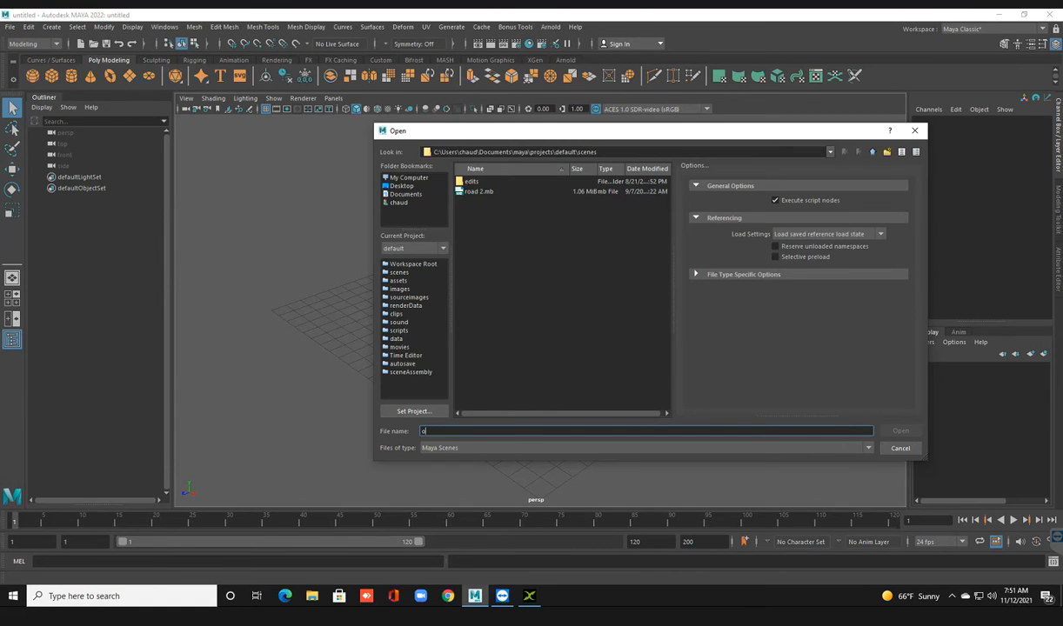
left_click(409, 177)
left_click(487, 191)
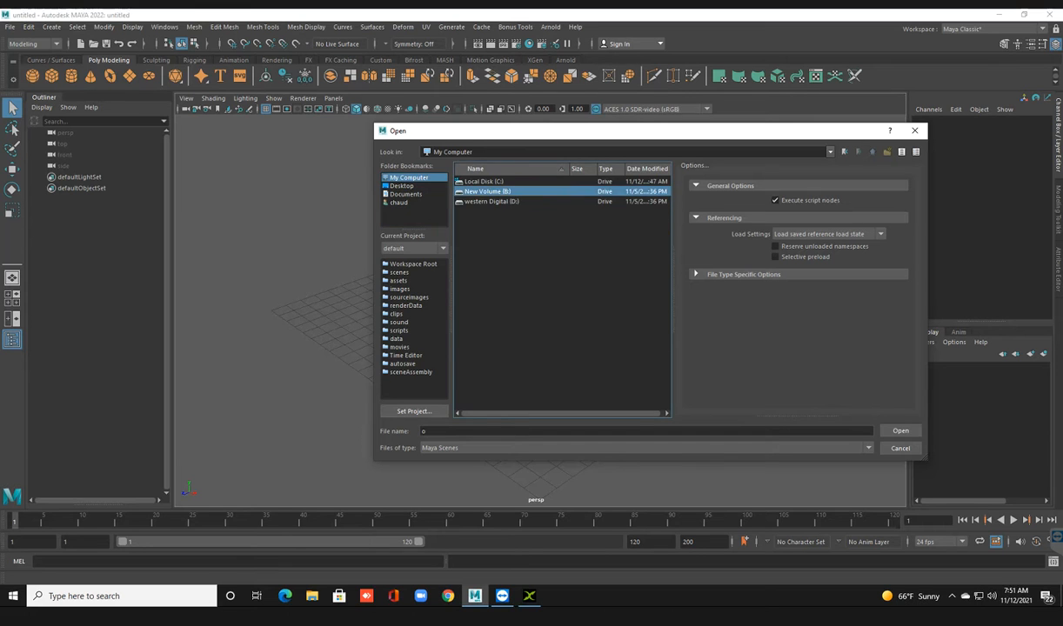
double_click(487, 192)
right_click(502, 193)
key("Escape")
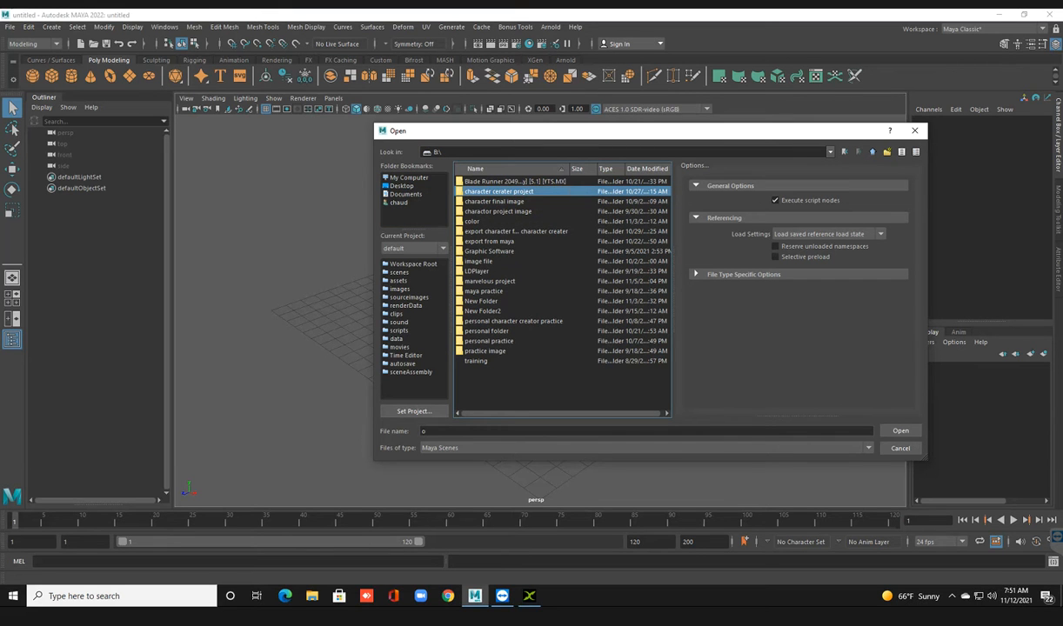
double_click(482, 301)
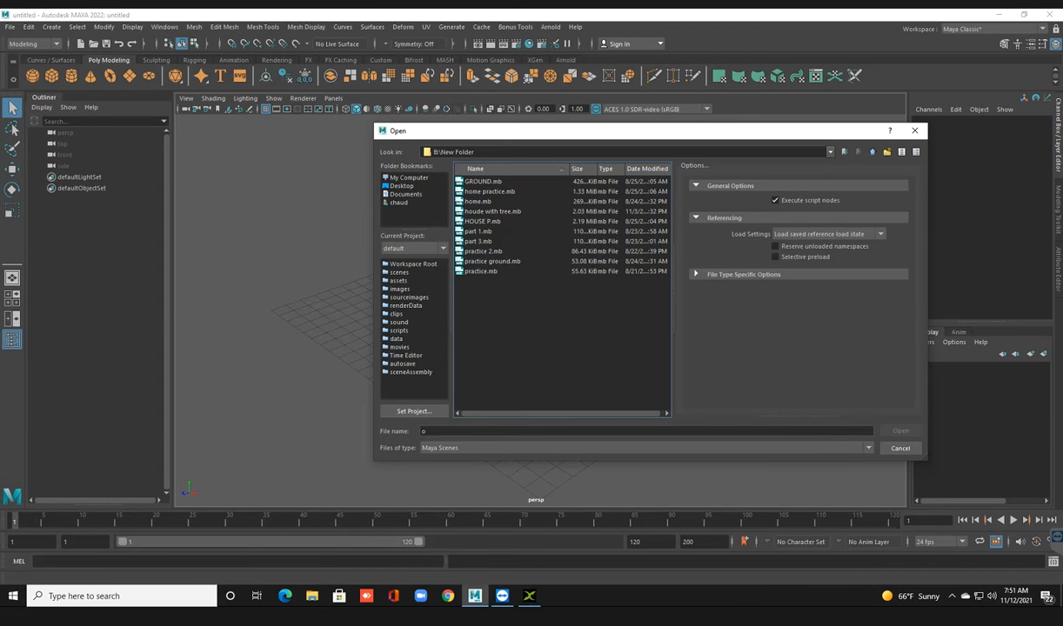
left_click(494, 212)
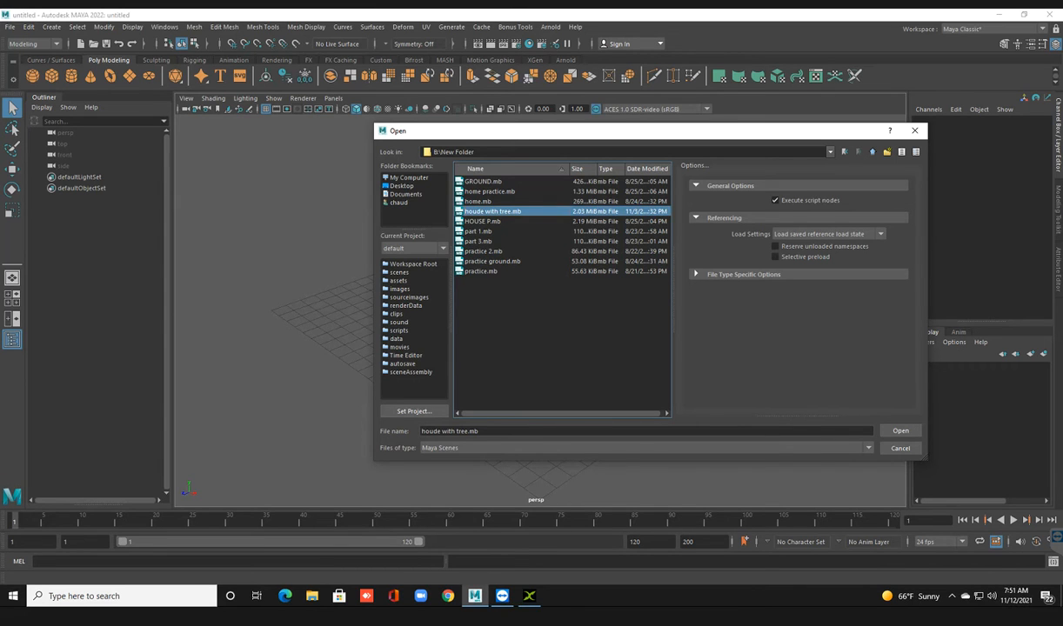
left_click(901, 432)
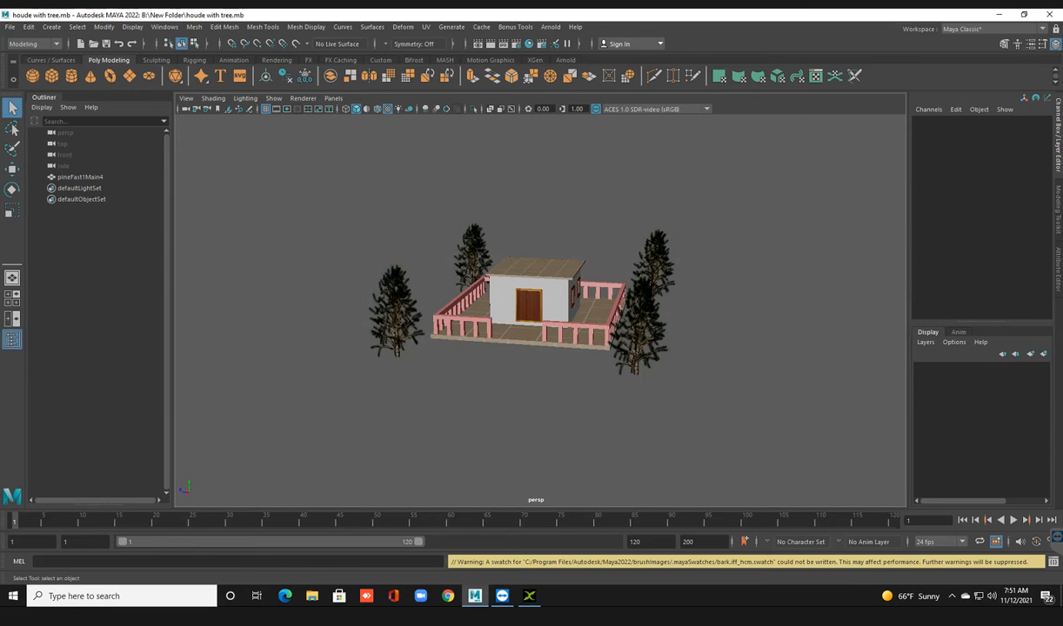
Step: Examine the house, its fence and the surrounding pine trees from several angles and distances, checking how the model selects
left_click_drag(565, 331, 547, 342, "alt")
scroll(547, 342, "up", 4)
scroll(546, 342, "up", 3)
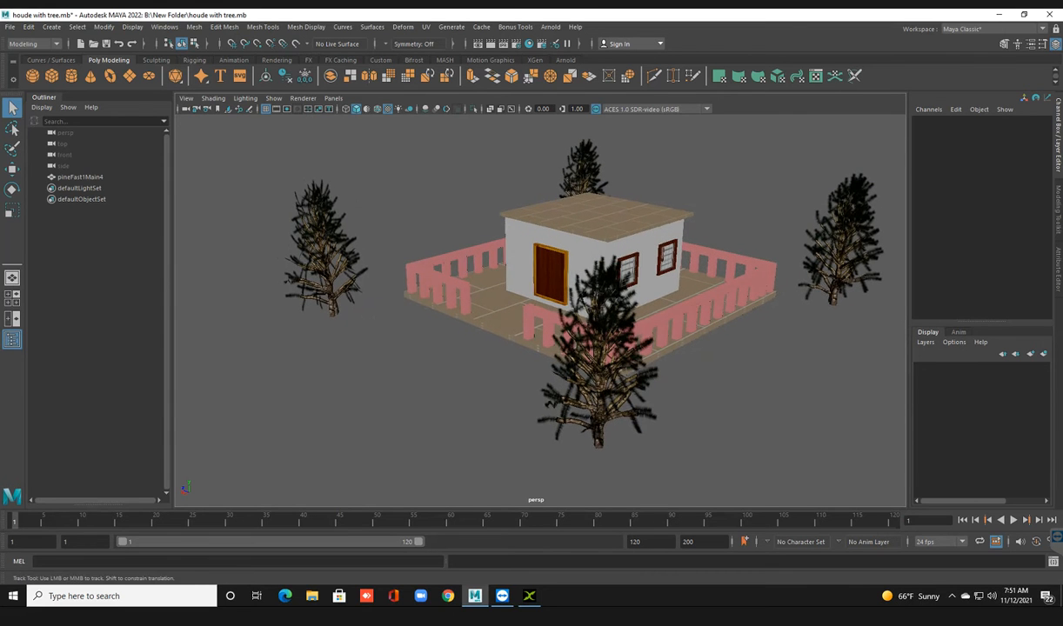
middle_click_drag(547, 342, 534, 346, "alt")
left_click_drag(534, 345, 596, 332, "alt")
left_click(557, 335)
scroll(572, 335, "down", 3)
middle_click_drag(596, 332, 610, 333, "alt")
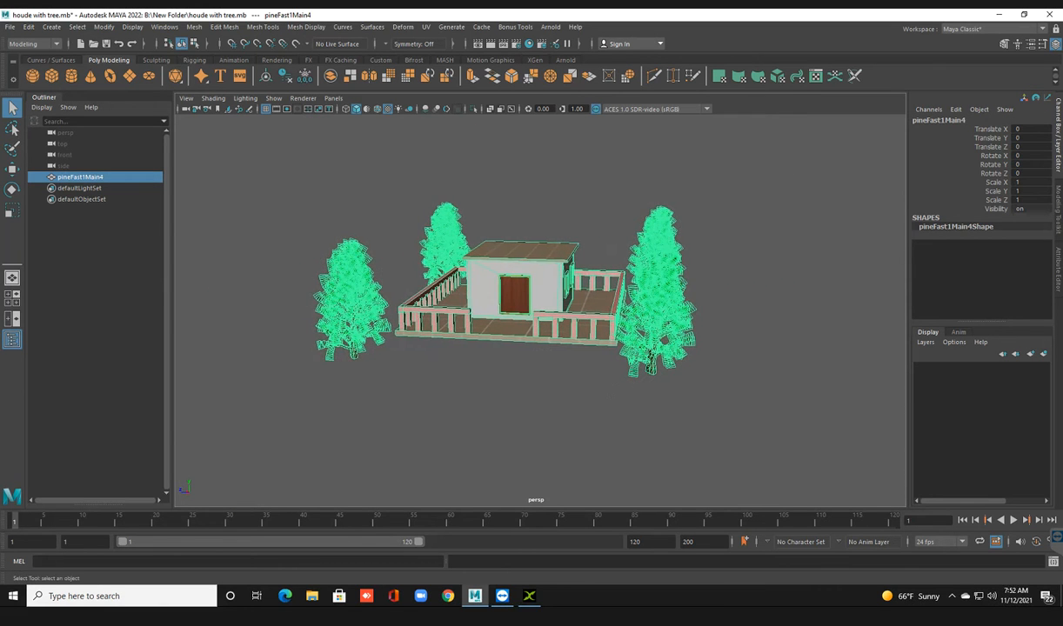
left_click_drag(610, 334, 596, 341, "alt")
left_click(592, 388)
left_click_drag(591, 387, 527, 397, "alt")
left_click(530, 392)
scroll(529, 392, "up", 2)
middle_click_drag(529, 392, 508, 388, "alt")
left_click_drag(508, 438, 599, 416, "alt")
scroll(589, 417, "up", 3)
scroll(599, 417, "down", 3)
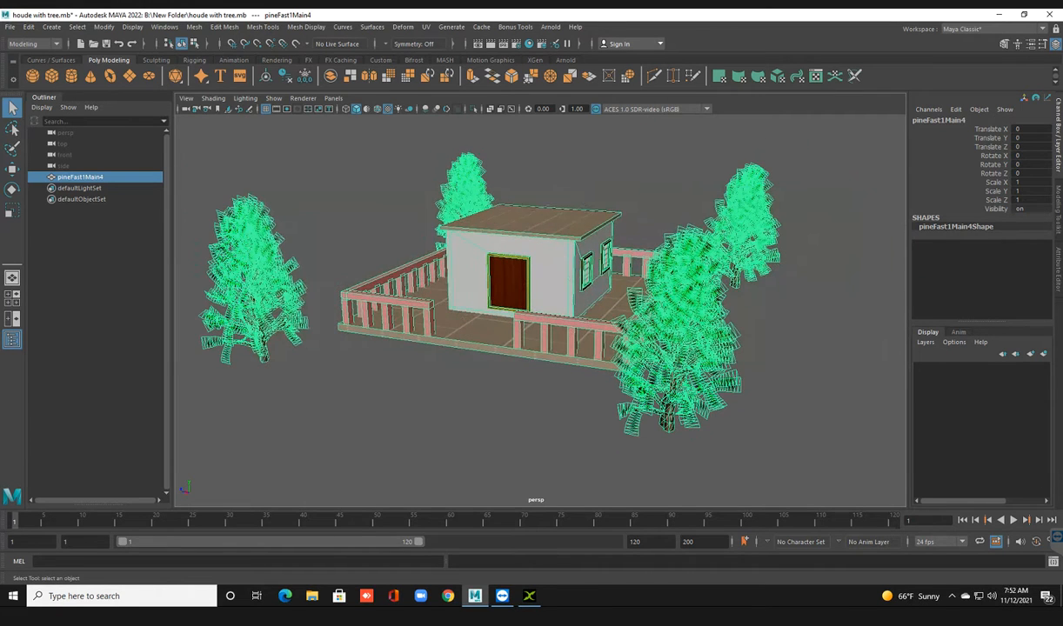
left_click_drag(599, 417, 685, 409, "alt")
left_click(713, 409)
scroll(679, 409, "down", 4)
scroll(487, 287, "up", 5)
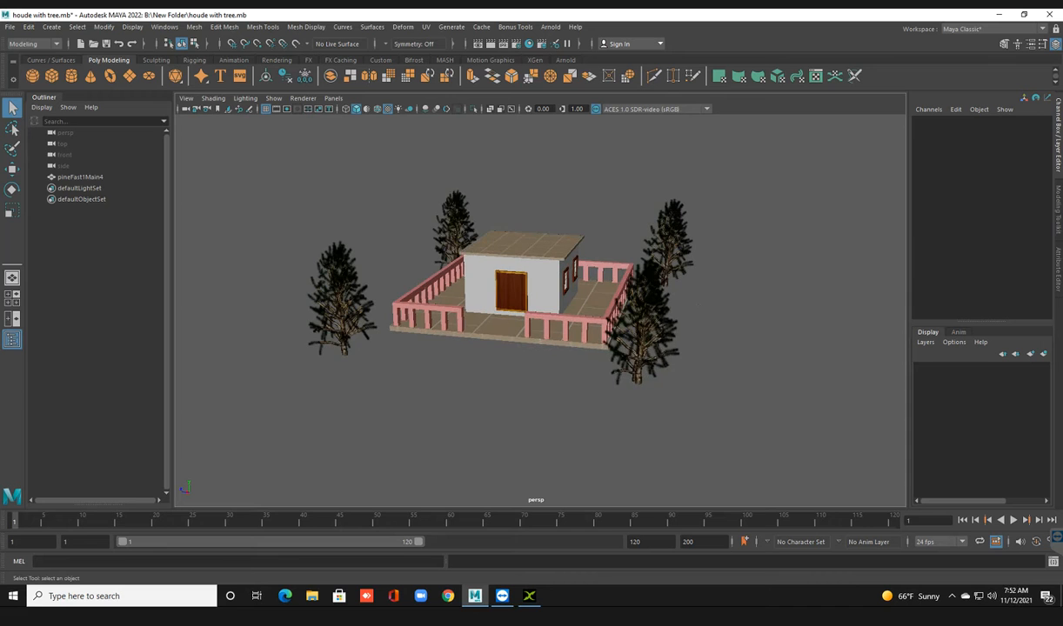
Step: Select the combined house, fence and trees object pineFast1Main4
scroll(522, 296, "up", 2)
mouse_move(557, 383)
left_mouse_down("alt")
mouse_move(578, 381)
mouse_move(547, 370)
left_mouse_up("alt")
left_click(546, 296)
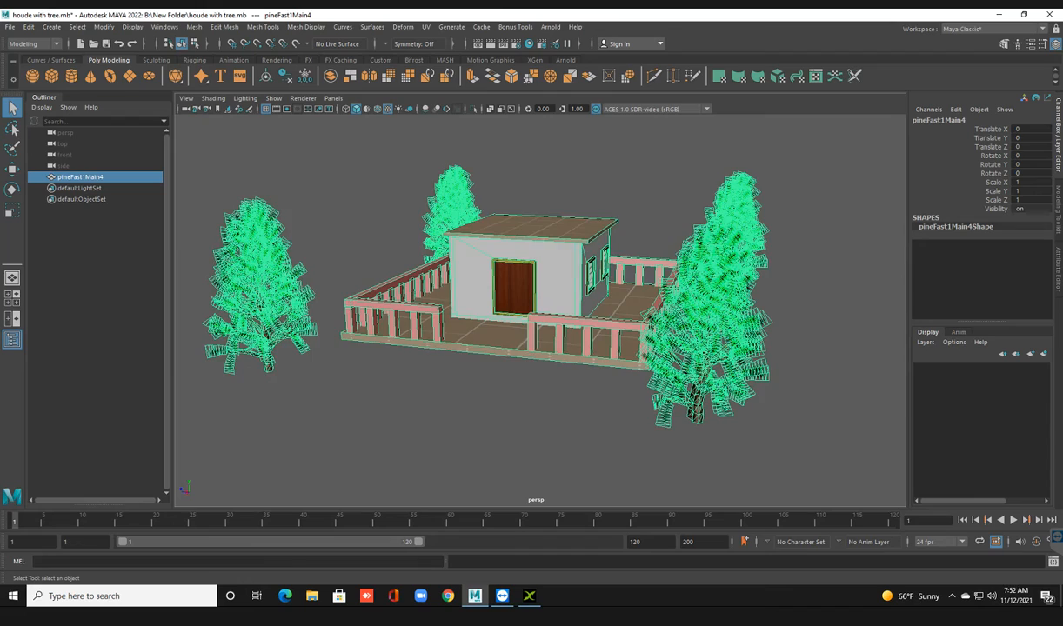
Step: Examine the selected house, fence and pine trees up close, from a distance and from a higher angle
scroll(540, 313, "up", 2)
scroll(539, 304, "up", 3)
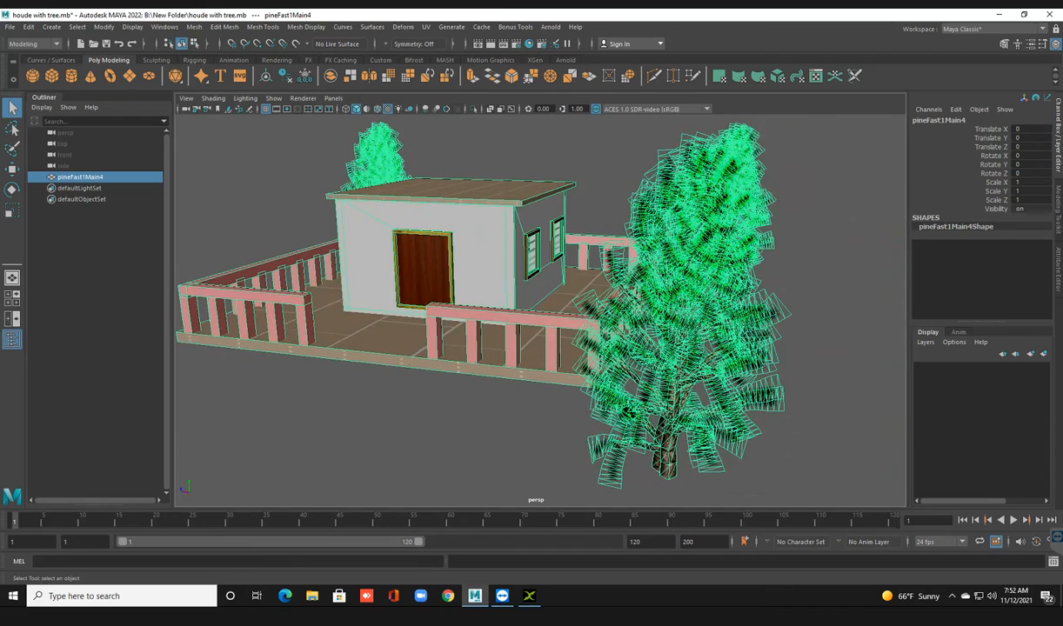
scroll(540, 304, "up", 1)
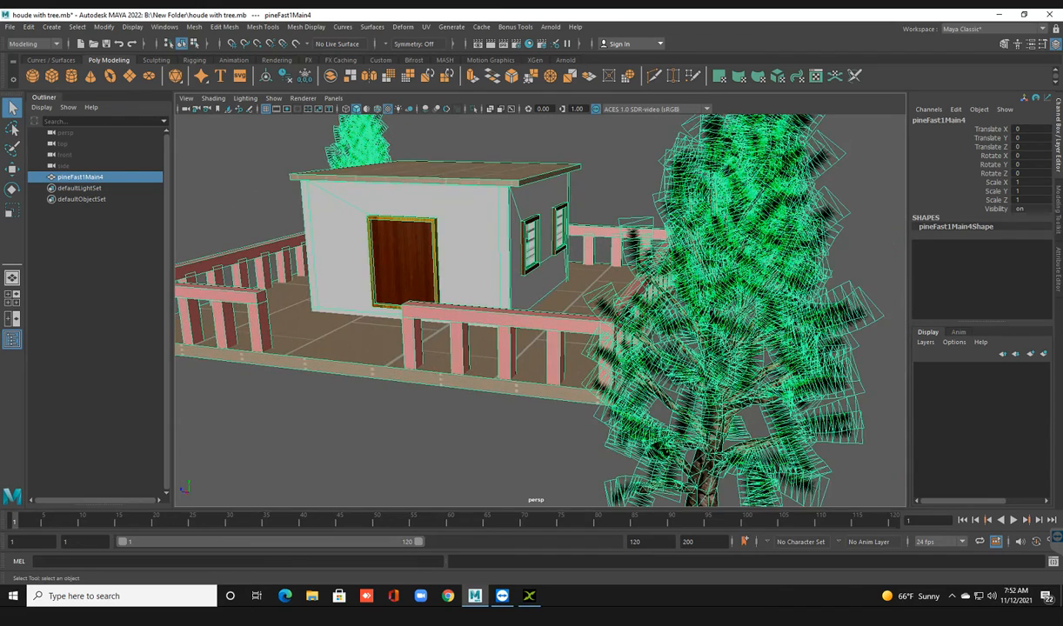
scroll(539, 309, "up", 4)
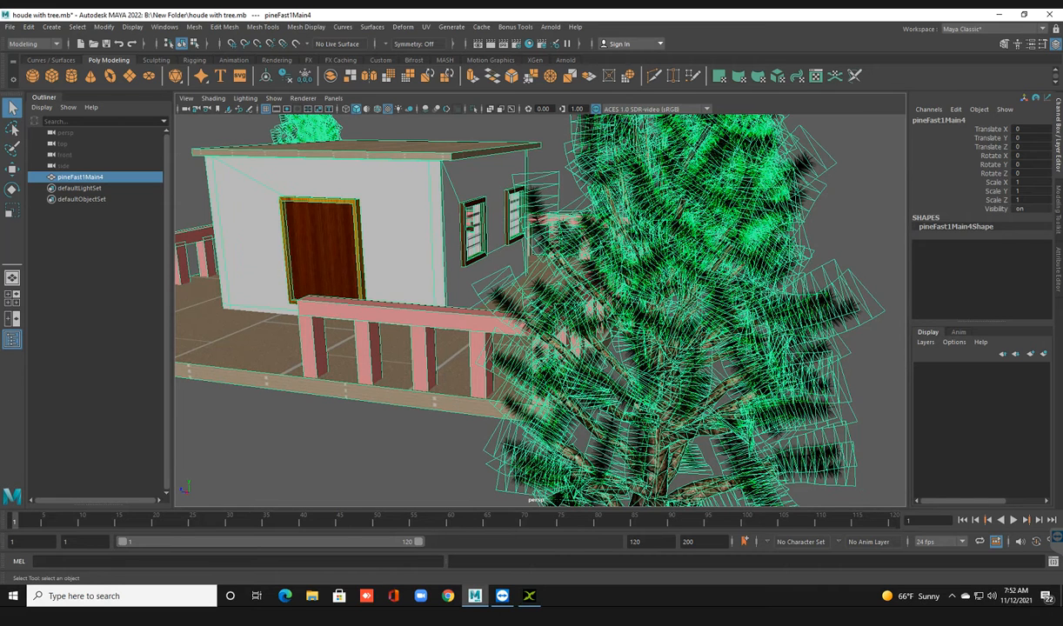
scroll(520, 229, "down", 7)
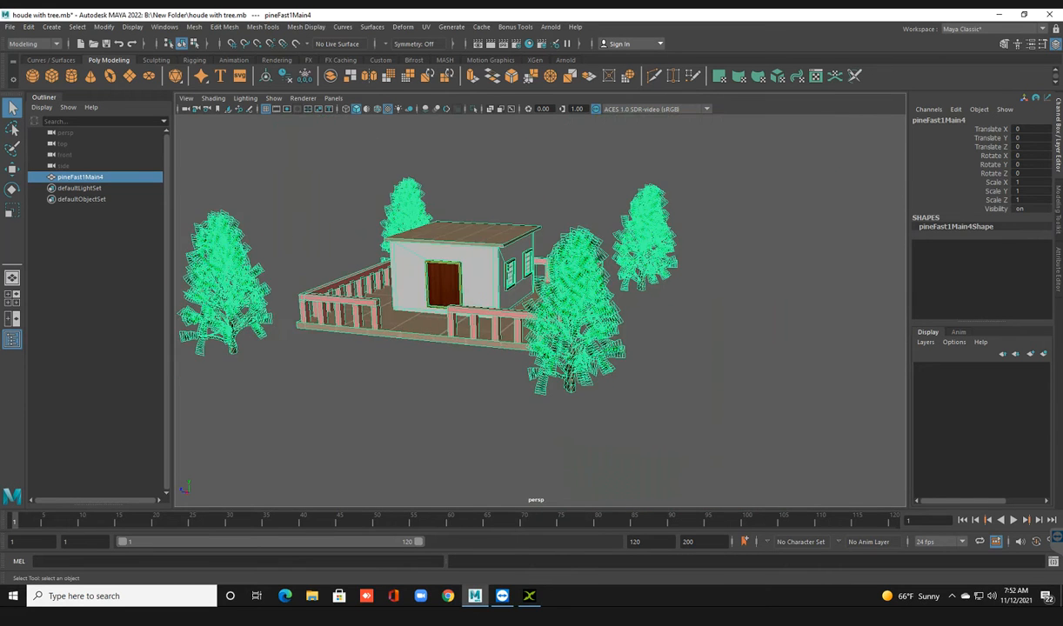
left_click_drag(510, 229, 536, 256, "alt")
middle_click_drag(537, 257, 573, 248, "alt")
left_click_drag(573, 249, 535, 279, "alt")
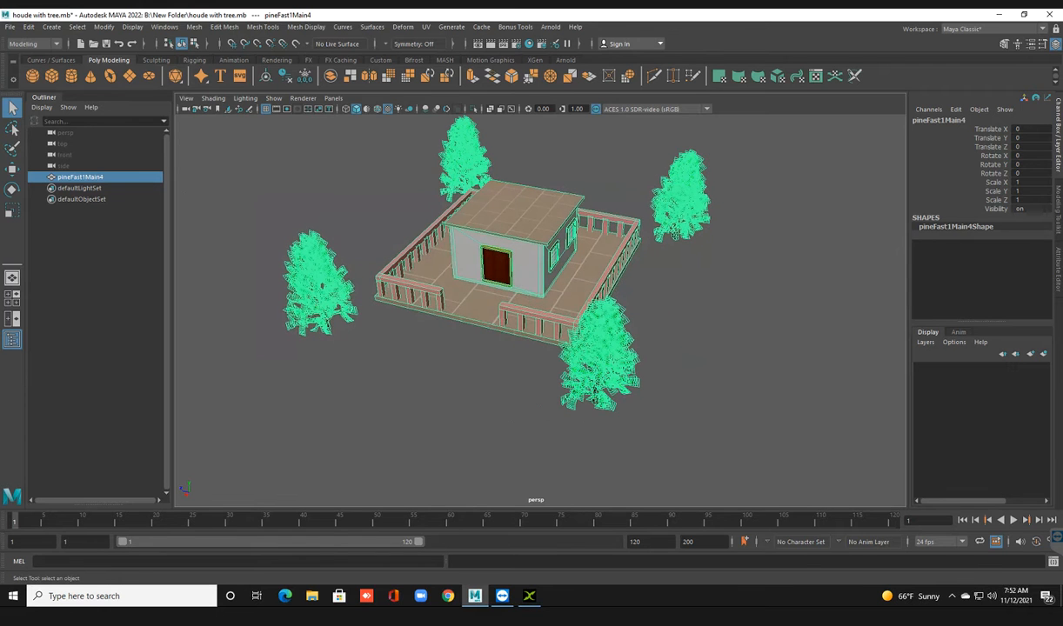
Step: Try to open the scene HOUSE P.mb from New Folder on drive B, discarding changes to the current scene
key("ctrl+o")
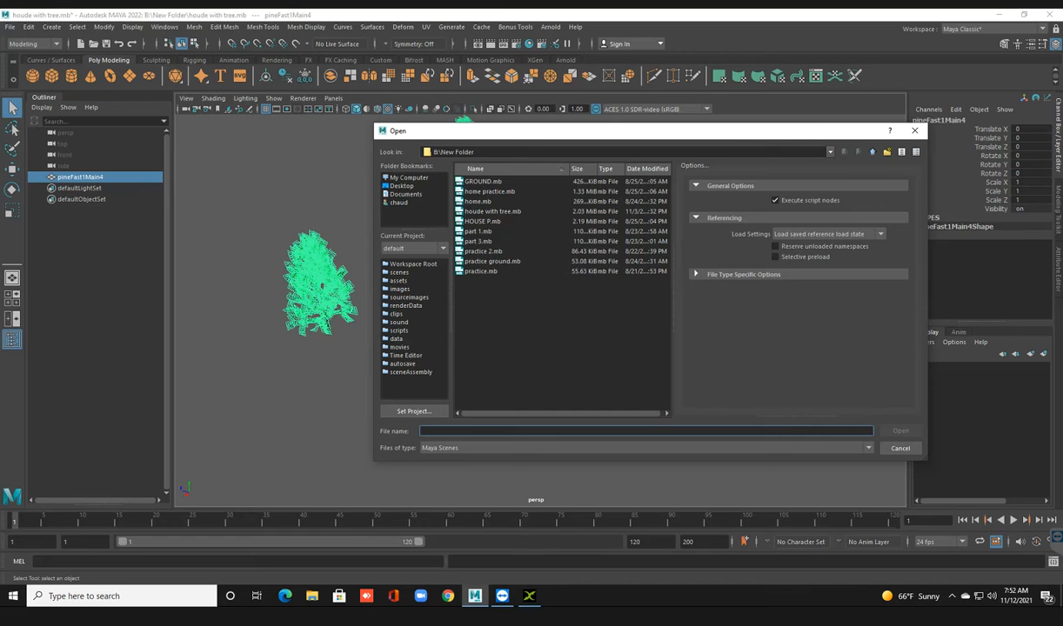
left_click(483, 221)
left_click(900, 430)
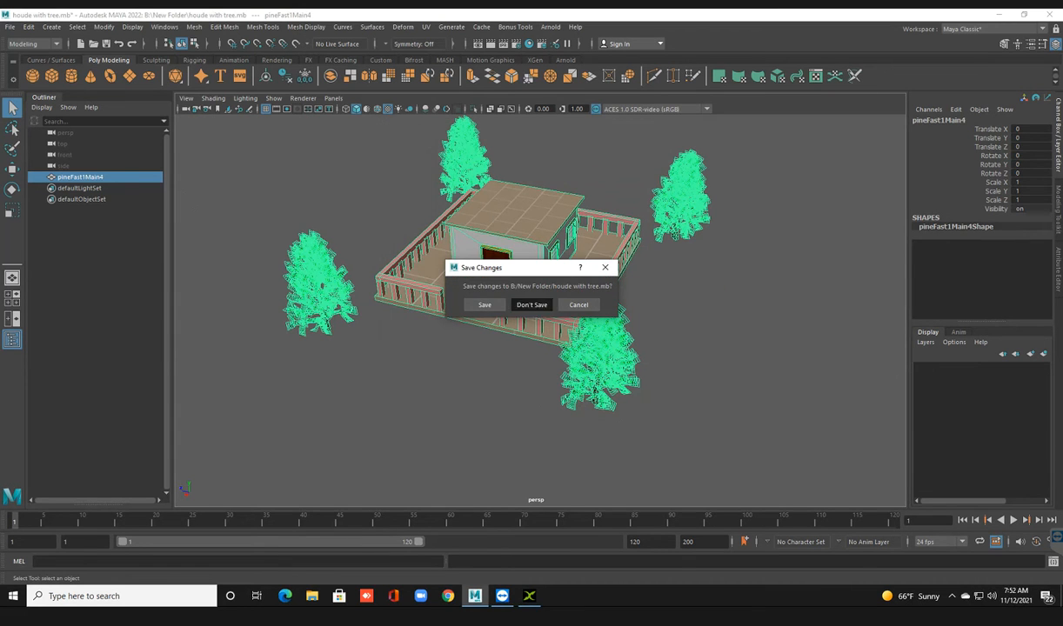
left_click(531, 304)
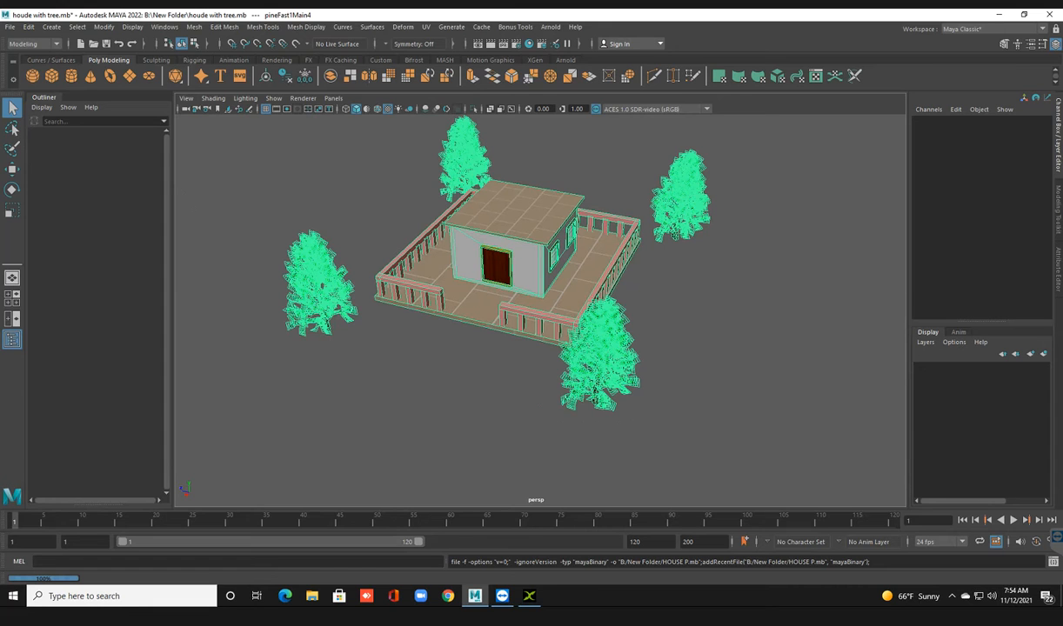
Step: View the Desktop folder in File Explorer and minimize the window
mouse_move(475, 596)
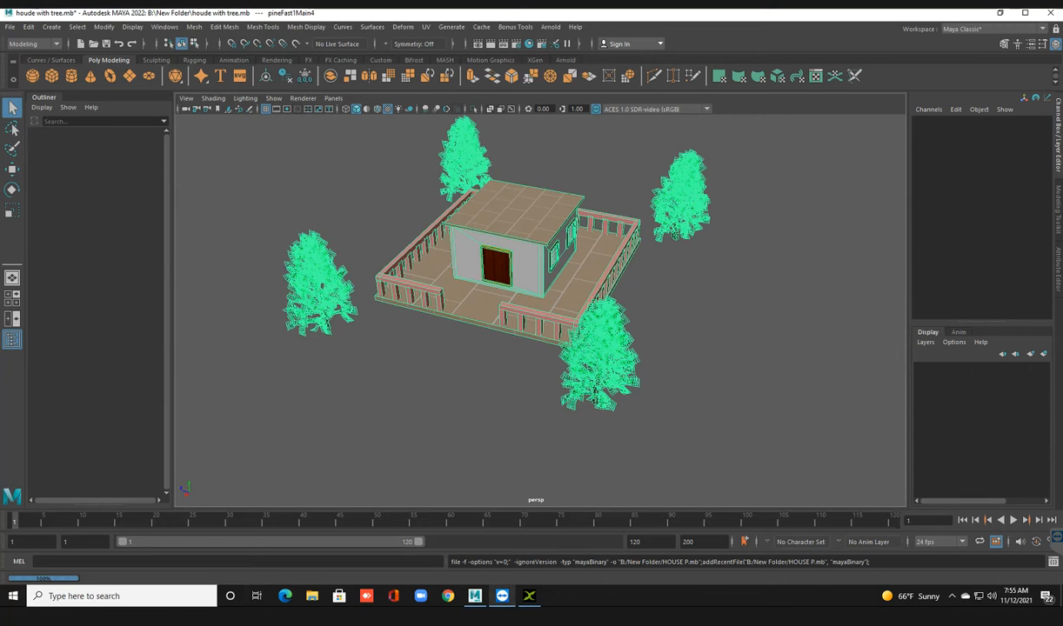
key("super+e")
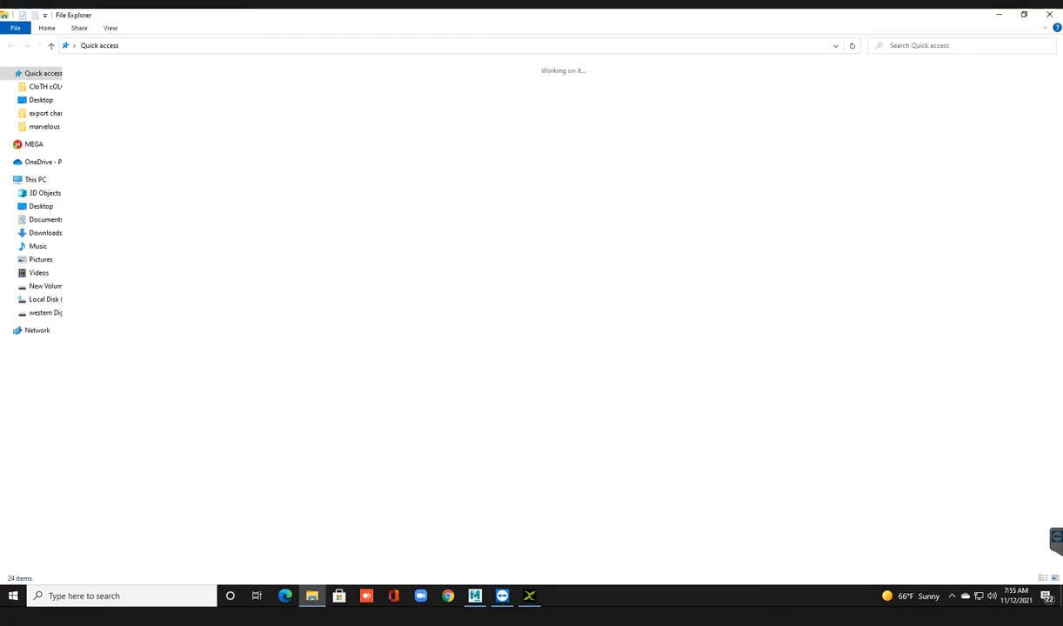
left_click(41, 206)
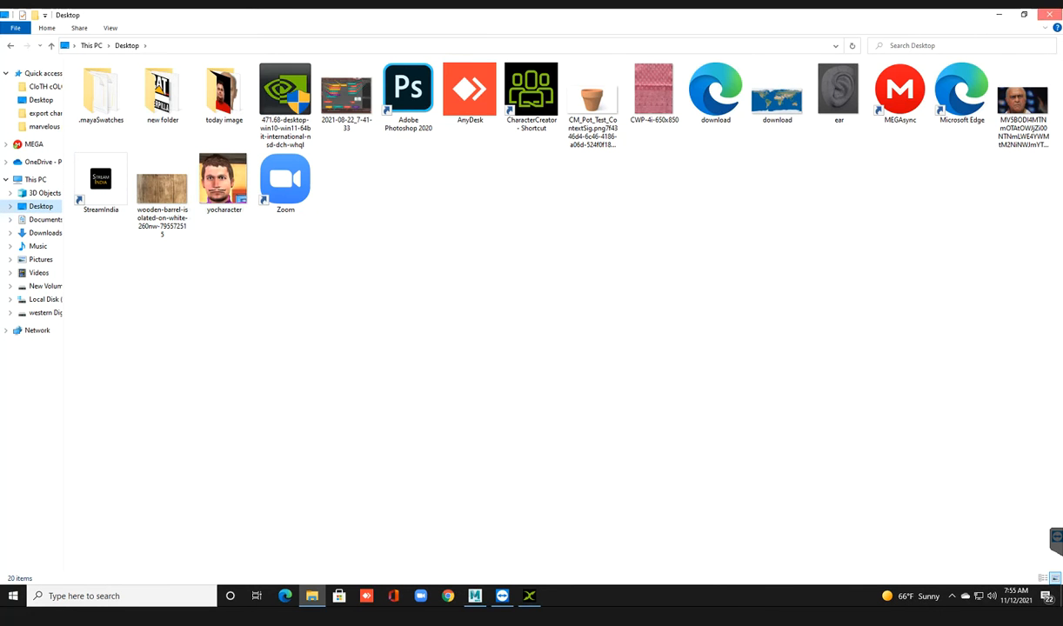
left_click(999, 15)
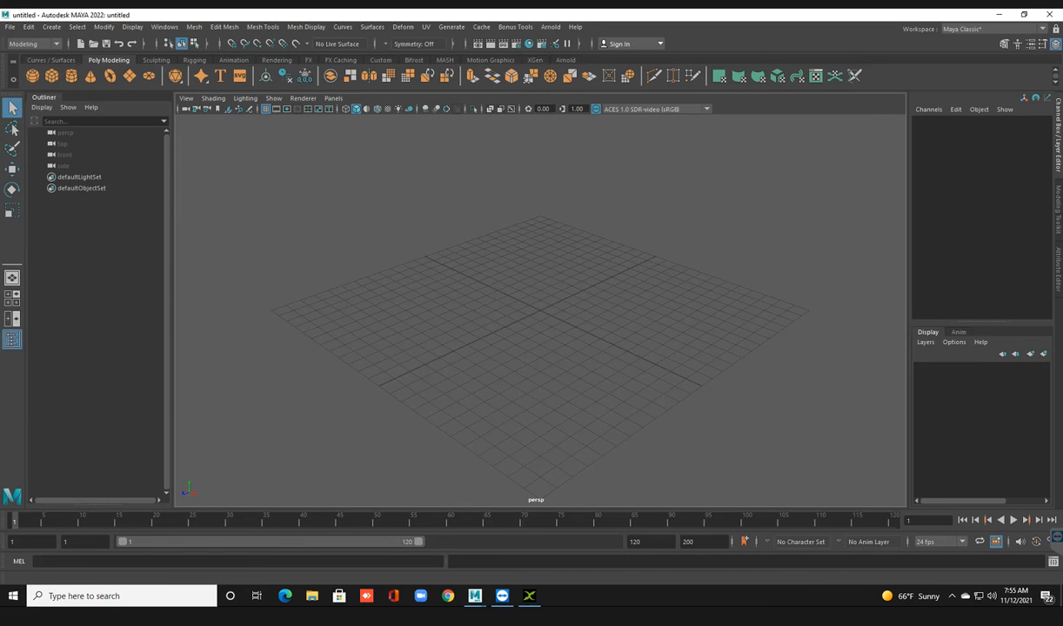
left_click(9, 26)
left_click(42, 56)
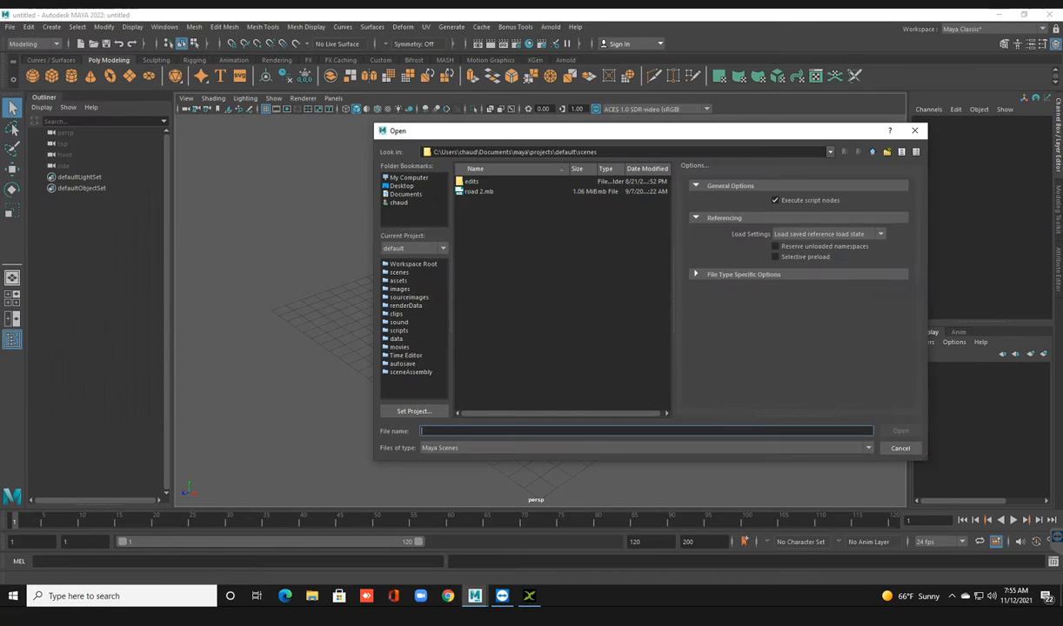
left_click(409, 178)
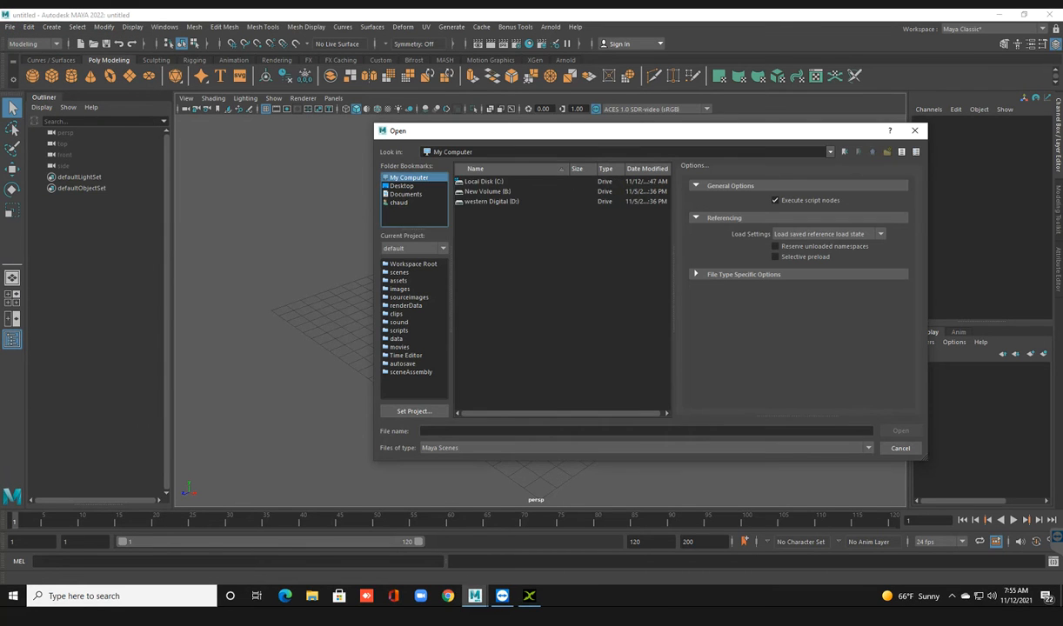
double_click(486, 191)
left_click(484, 291)
left_click(489, 281)
left_click(477, 272)
left_click(489, 252)
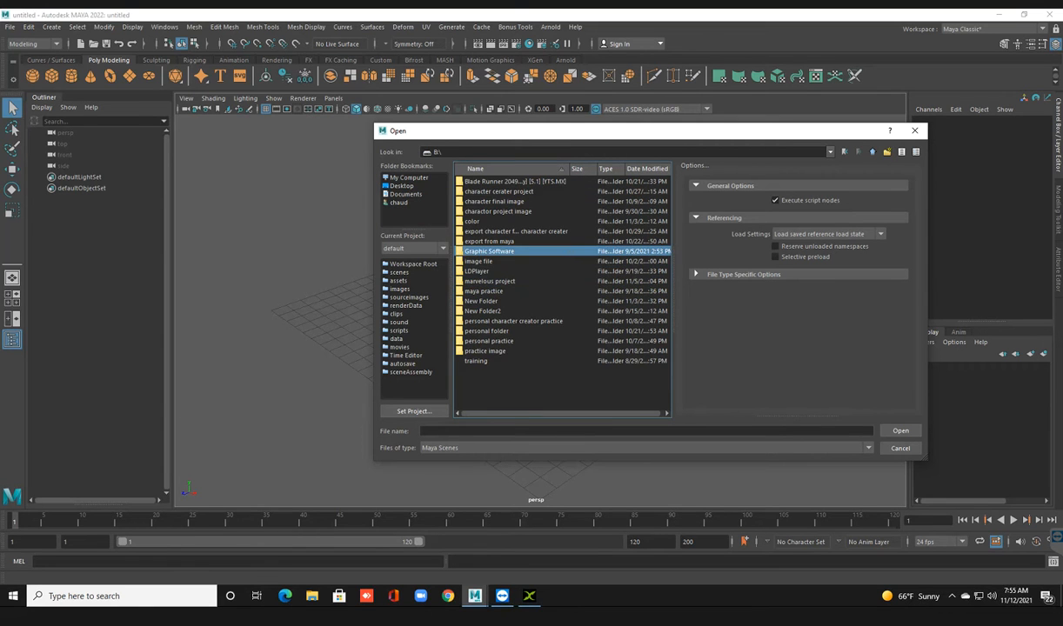
double_click(482, 310)
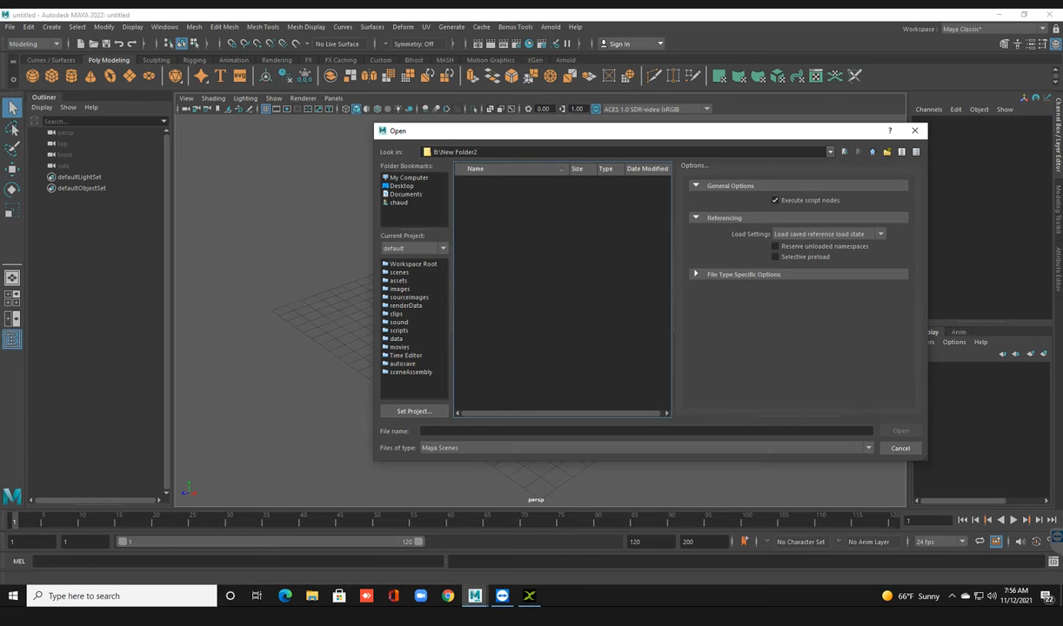
left_click(844, 151)
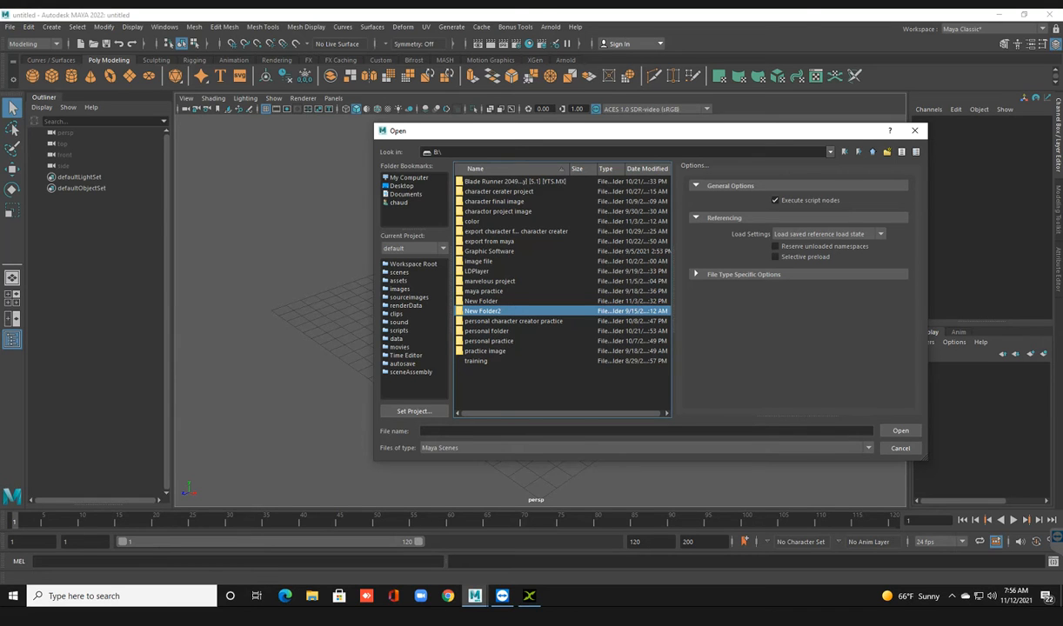
left_click(900, 448)
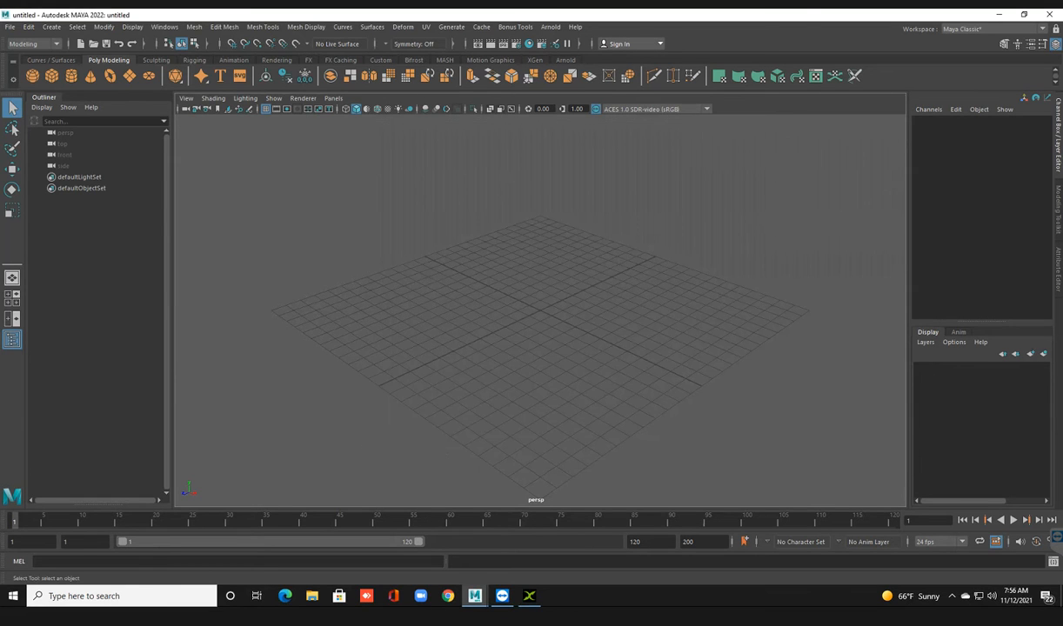
Step: Switch to File Explorer and open the "export from maya" folder on drive B
left_click(312, 596)
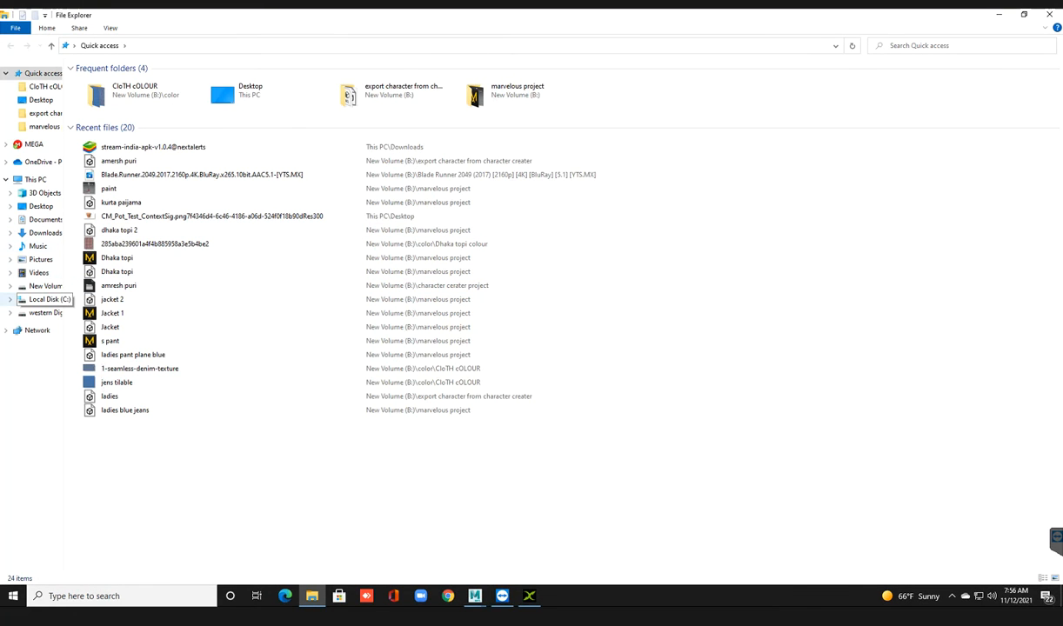
left_click(44, 286)
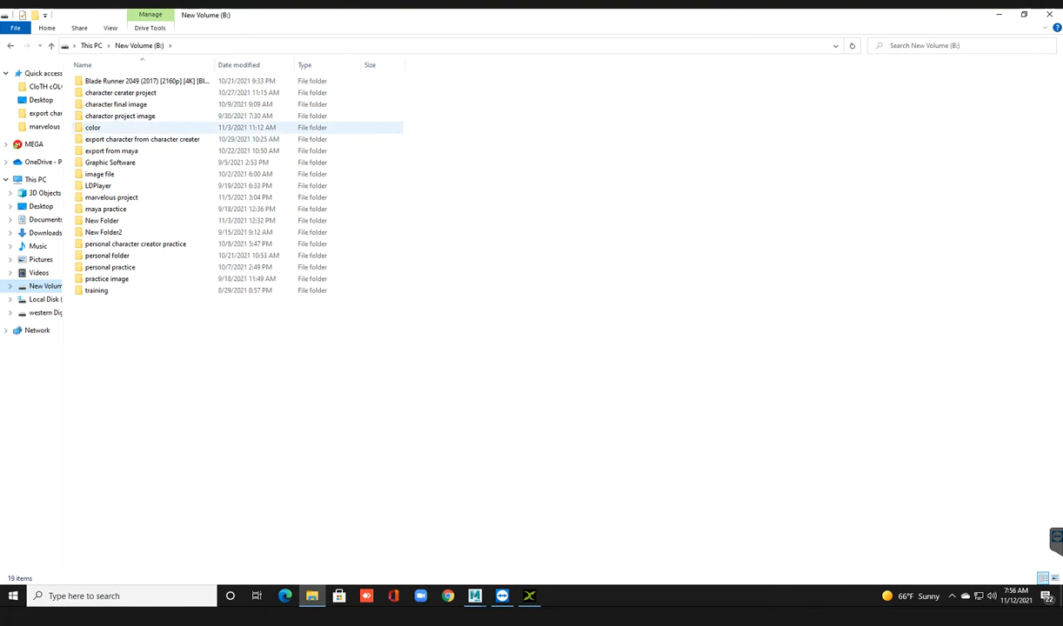
double_click(111, 150)
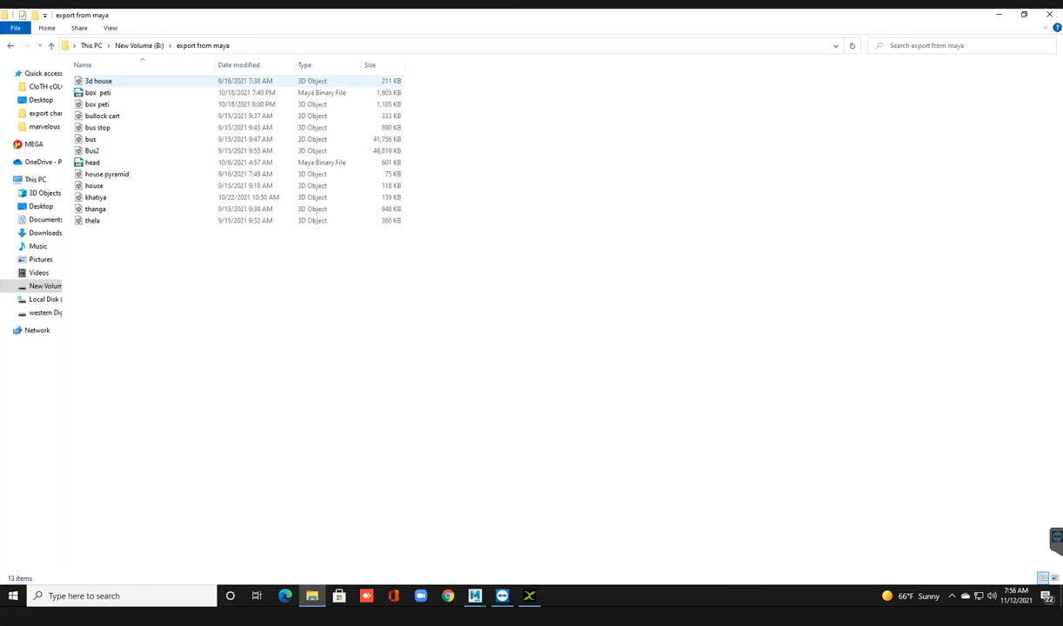
Step: Try to view the "3d house" file in 3D Viewer, and close the viewer
left_click(99, 81)
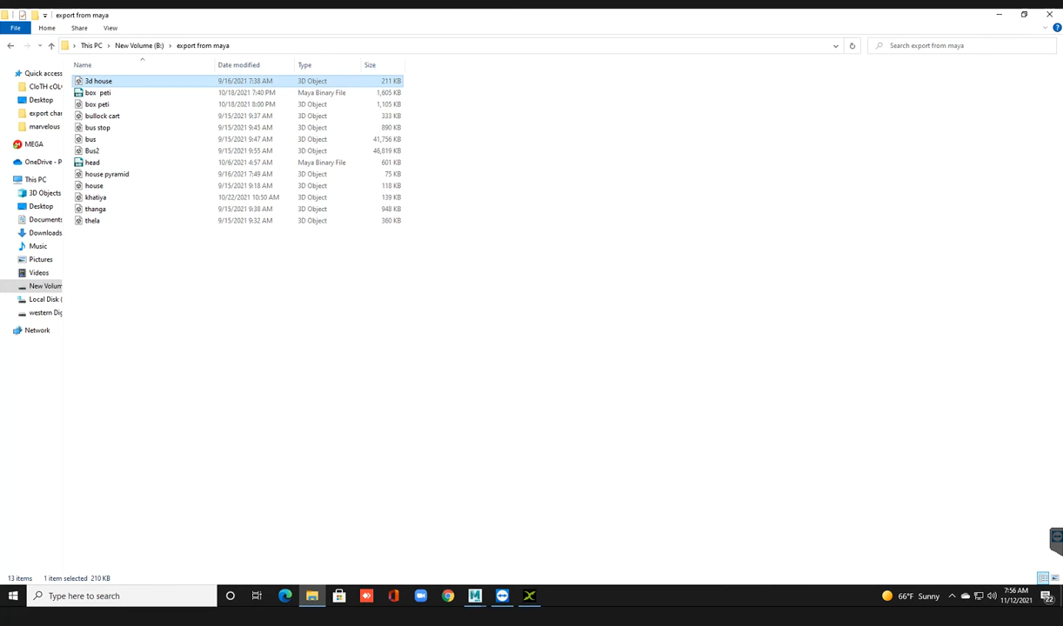
key("Return")
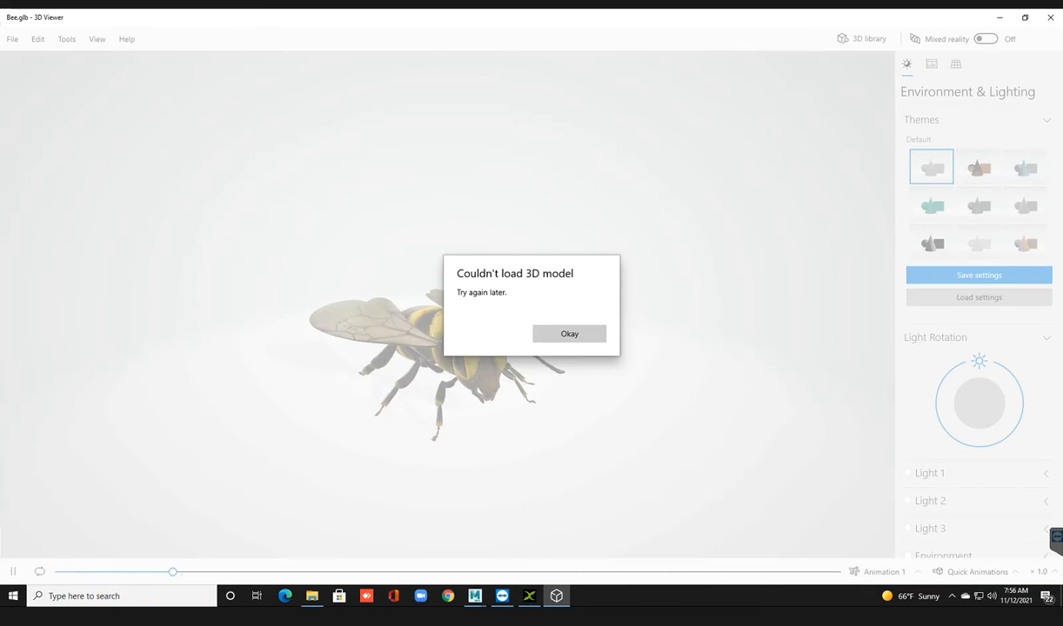
left_click(569, 334)
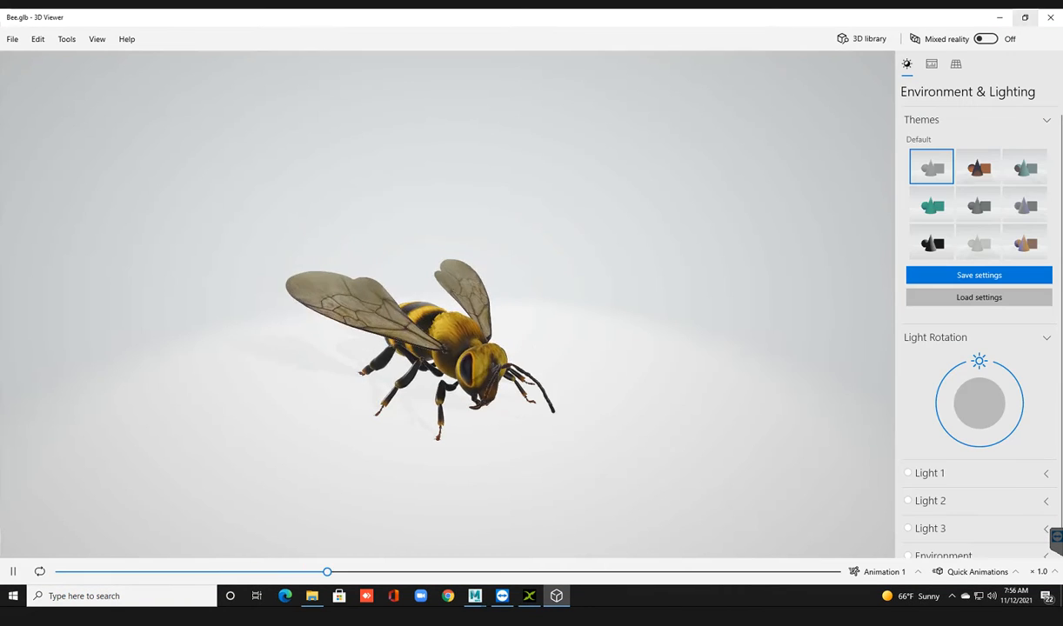
left_click(1051, 18)
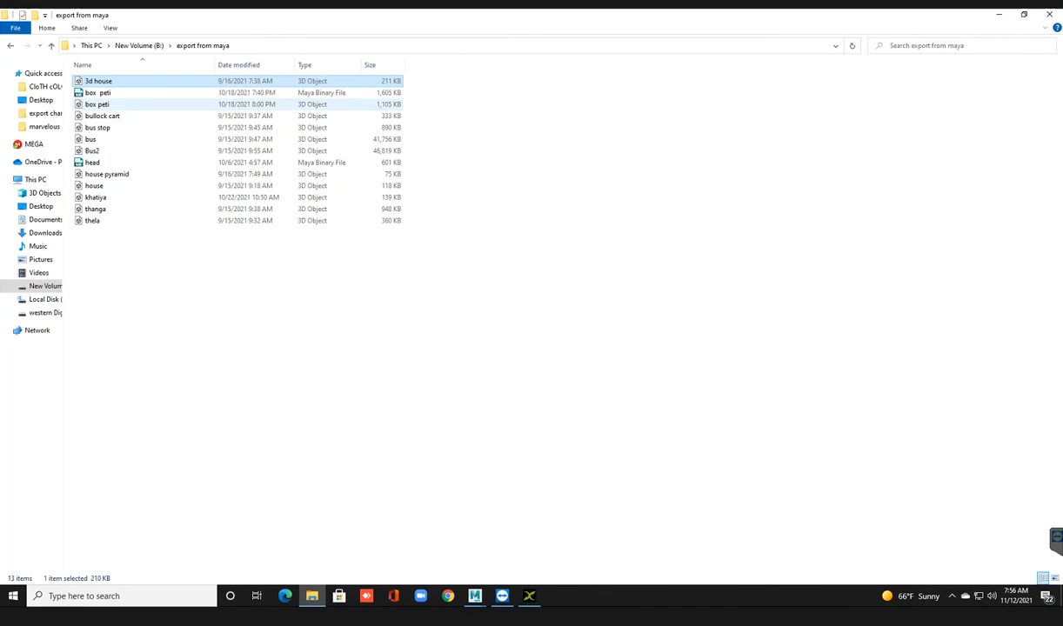
Step: Bring the "3d house" file from the "export from maya" folder into iClone 3DXchange 7 for import
left_click_drag(130, 82, 426, 364)
left_click_drag(429, 368, 492, 473)
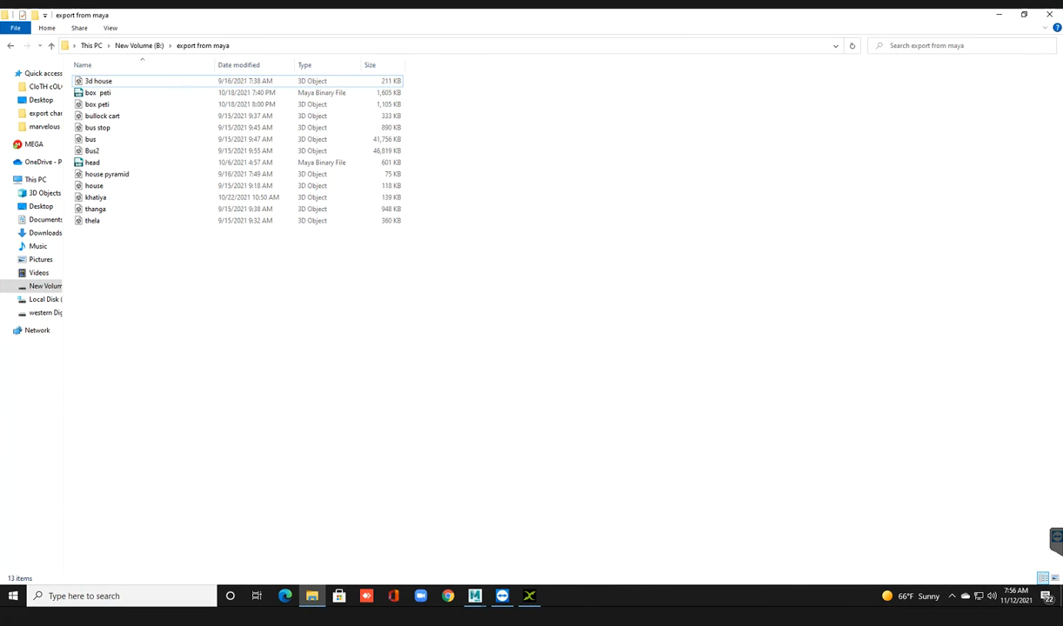
left_click(122, 81)
left_click_drag(122, 81, 525, 431)
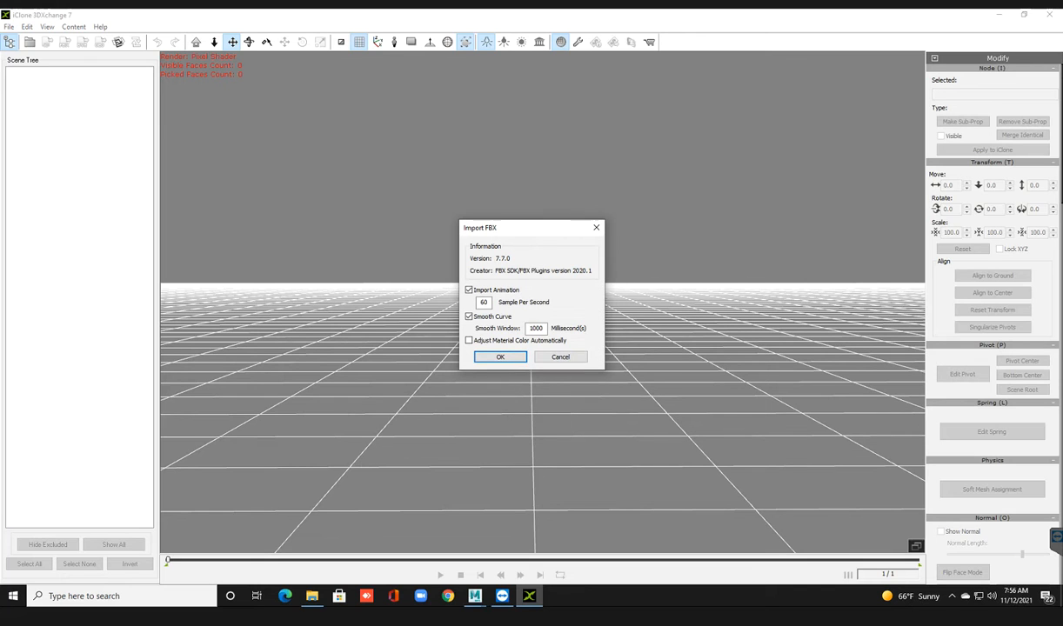
Step: Import the house FBX with Import Animation turned off and Adjust Material Color Automatically turned on
mouse_move(502, 228)
left_mouse_down()
mouse_move(506, 247)
mouse_move(507, 228)
left_mouse_up()
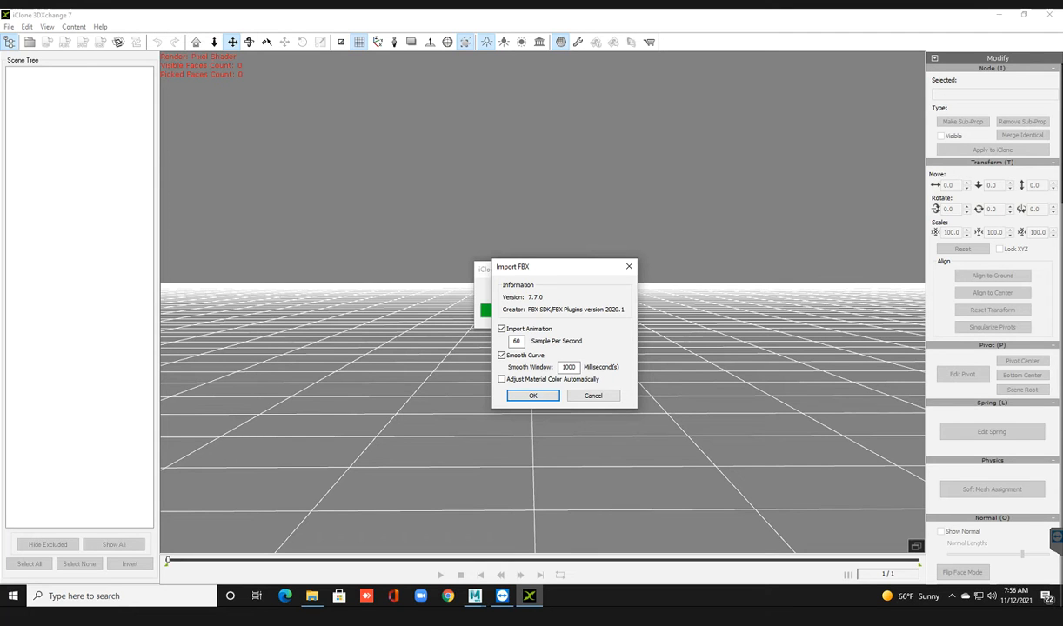
left_click_drag(524, 270, 504, 267)
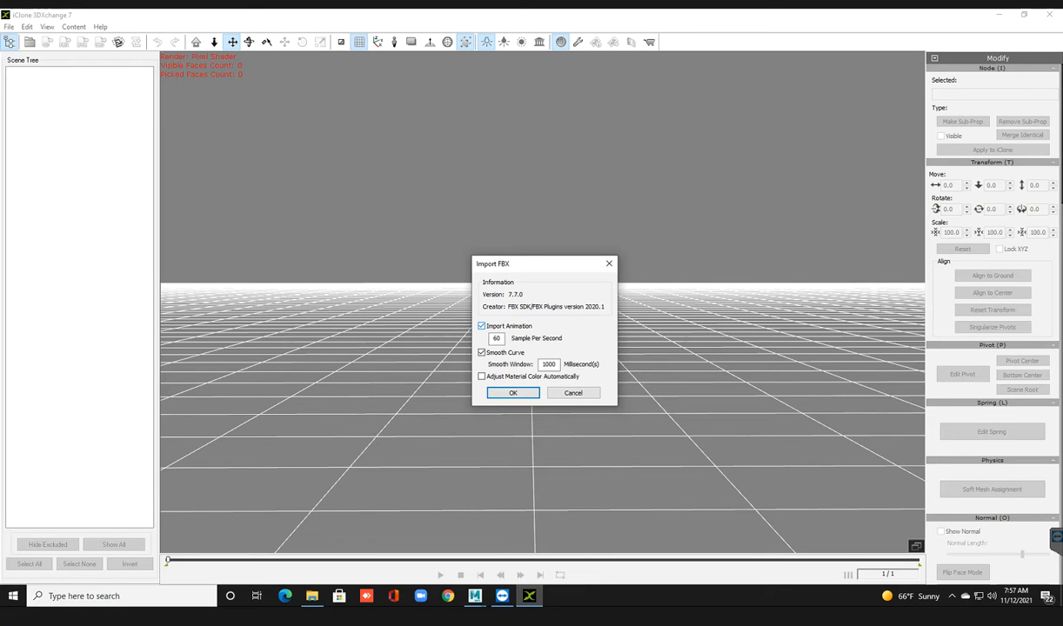
left_click(482, 326)
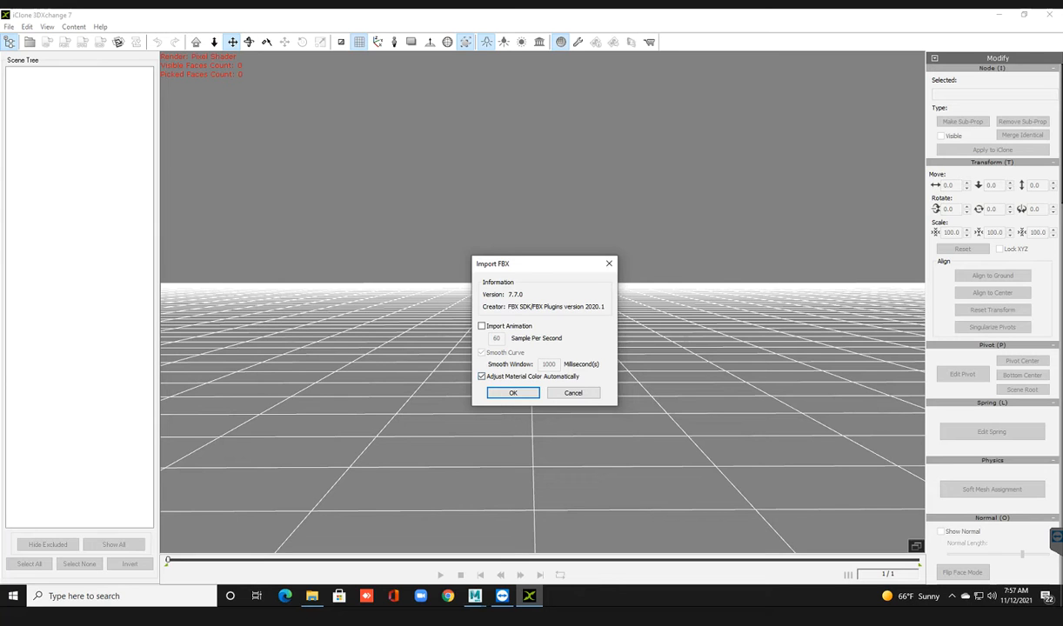
mouse_move(488, 266)
left_mouse_down()
mouse_move(474, 282)
mouse_move(488, 270)
mouse_move(476, 268)
left_mouse_up()
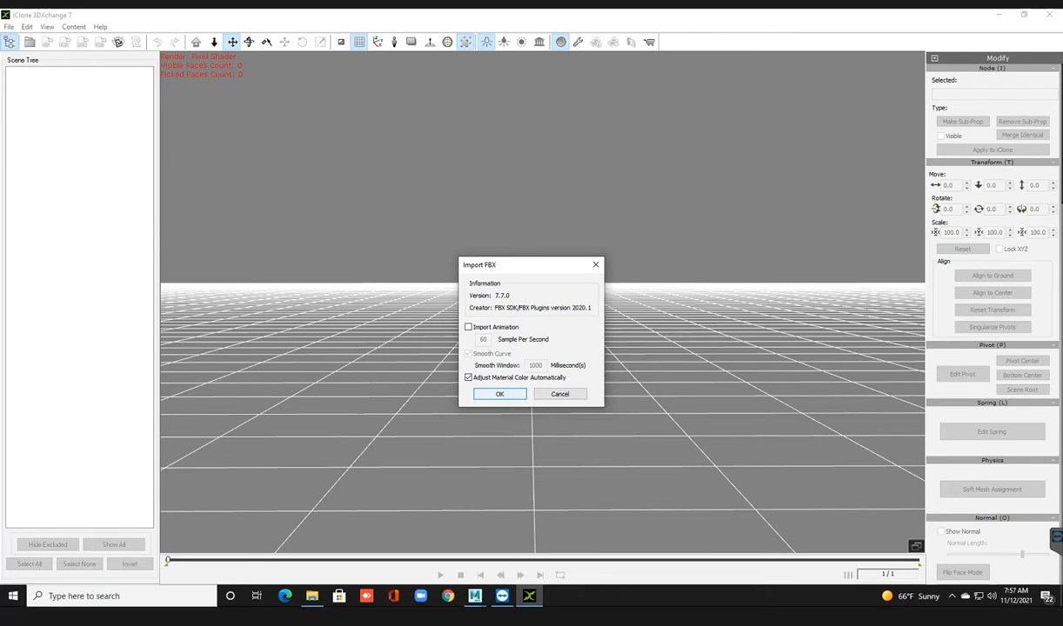
key("Return")
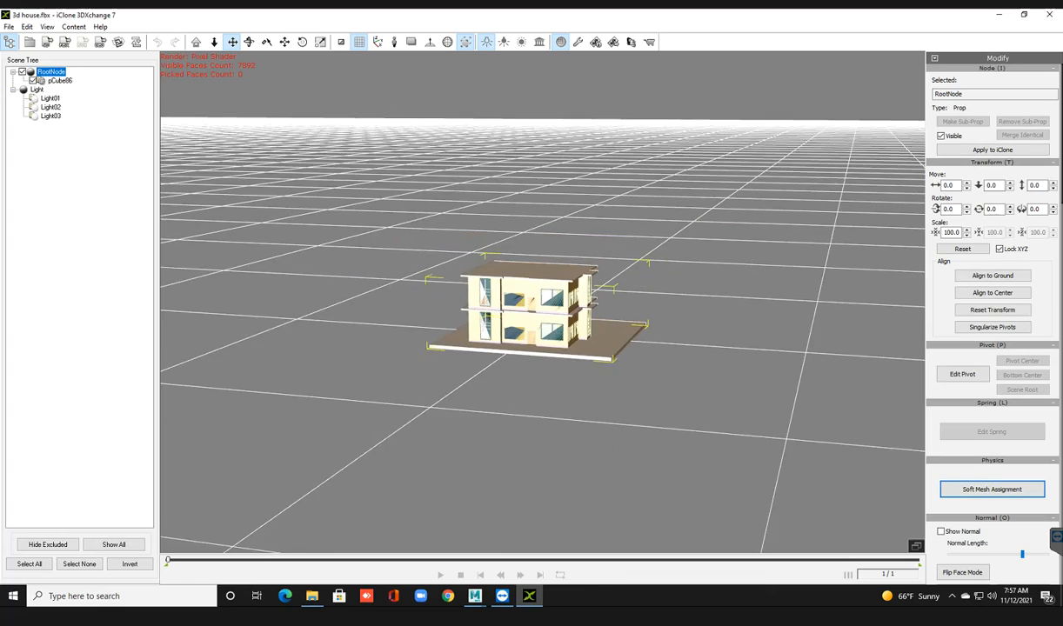
Step: Examine the imported two-storey house from different angles and from farther away
right_click_drag(557, 348, 522, 348)
scroll(543, 303, "down", 5)
middle_click_drag(543, 303, 511, 291)
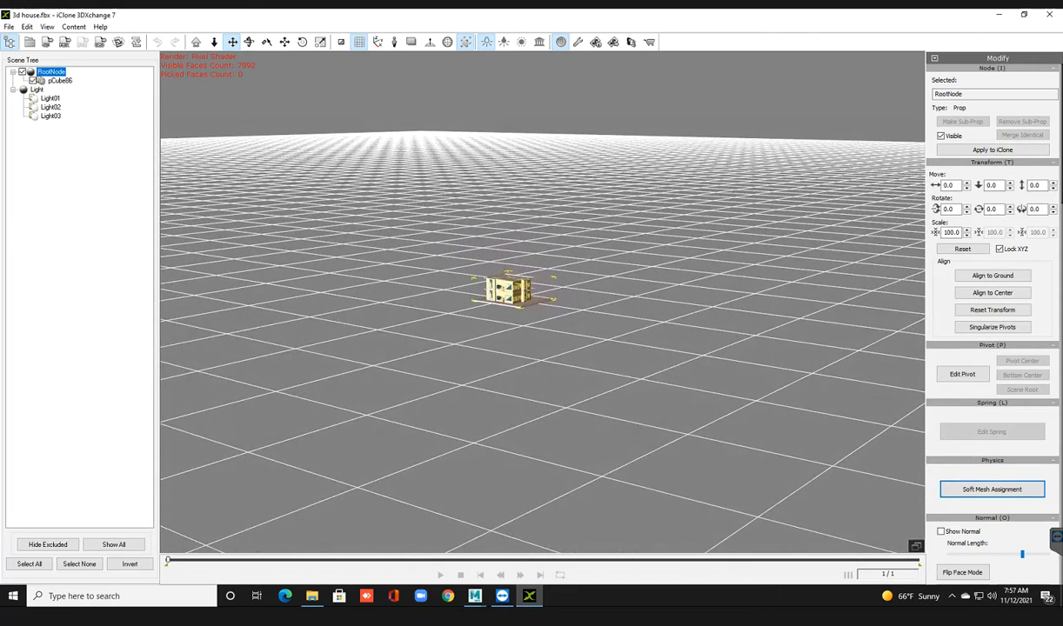
right_click_drag(510, 292, 570, 293)
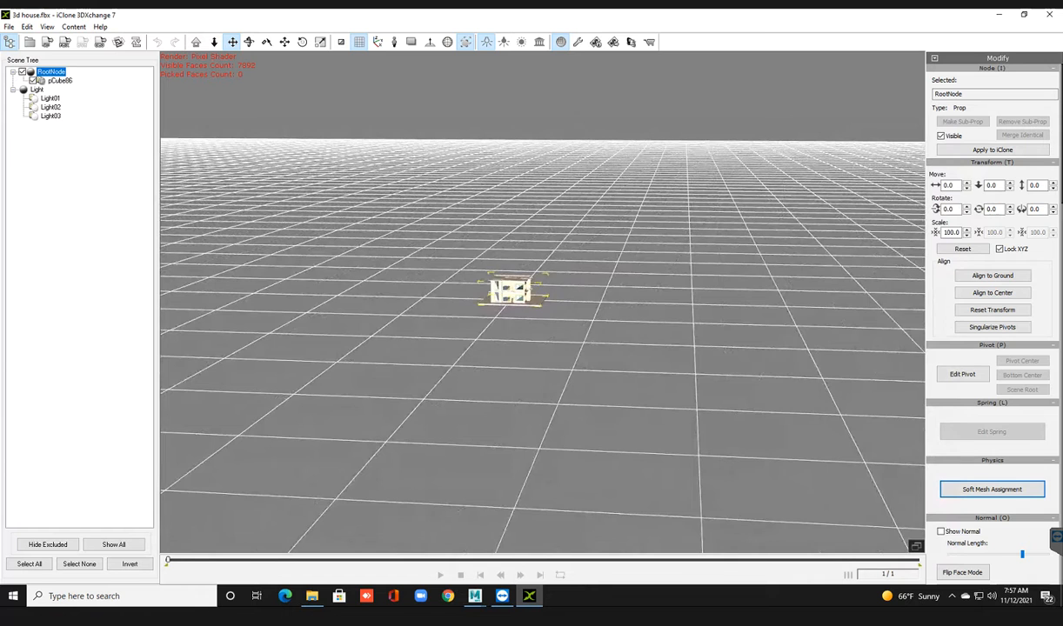
scroll(542, 303, "down", 3)
middle_click_drag(520, 295, 519, 301)
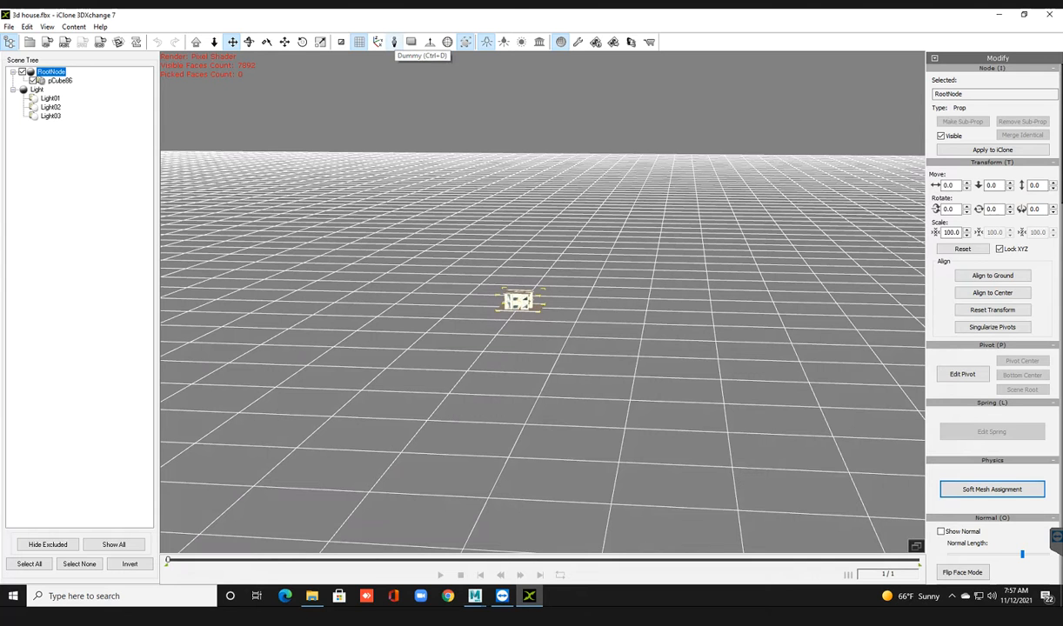
Step: Show the dummy figure for size reference and scale the whole house uniformly to about 1905
left_click(395, 42)
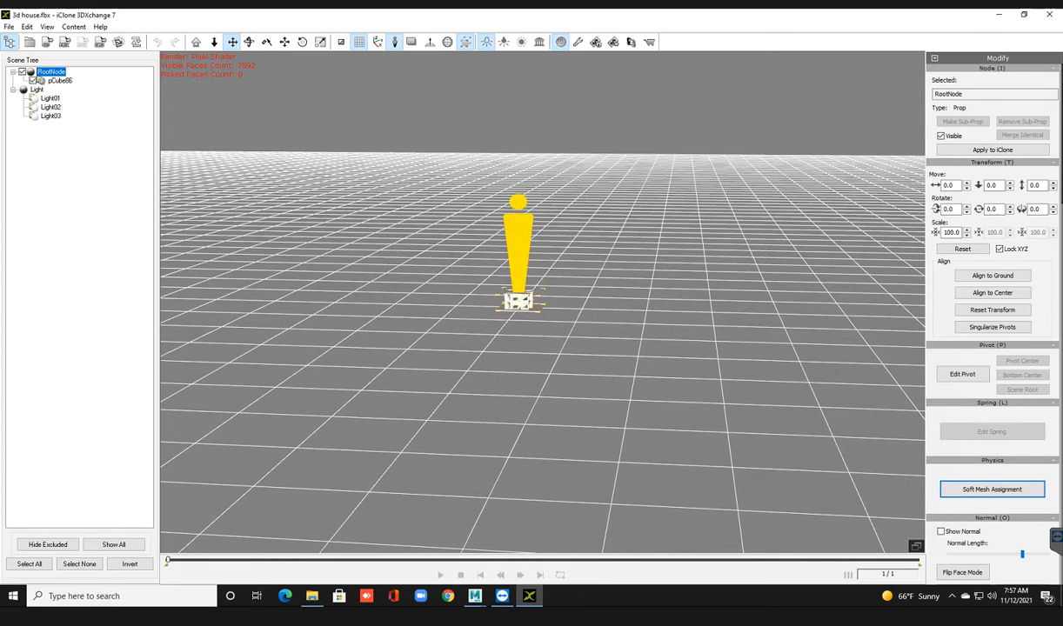
right_click_drag(522, 348, 622, 348)
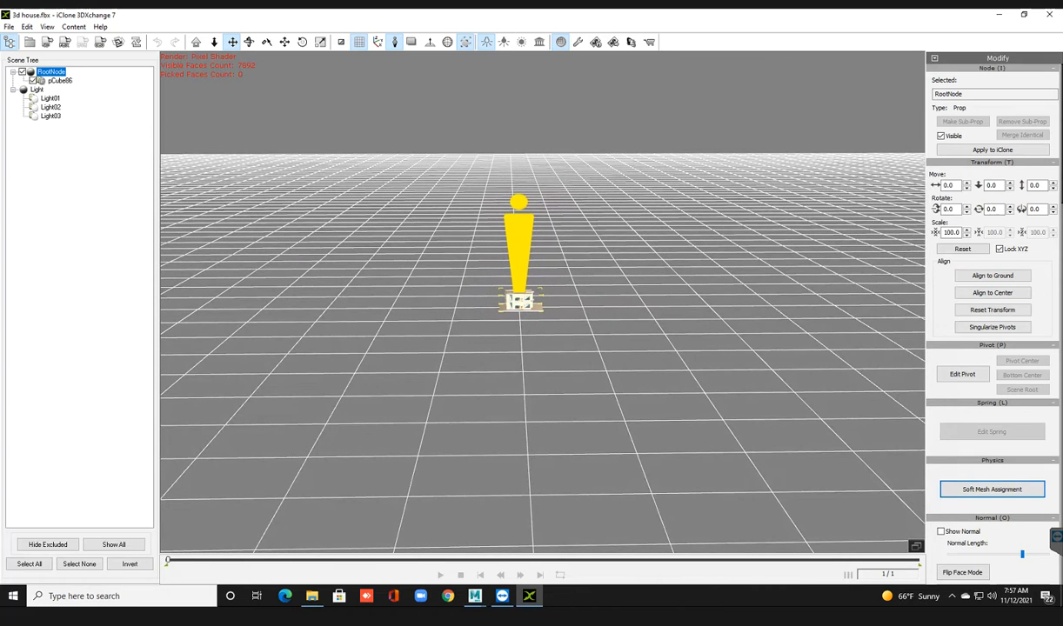
left_click(320, 42)
left_click_drag(520, 307, 499, 40)
scroll(542, 303, "down", 1)
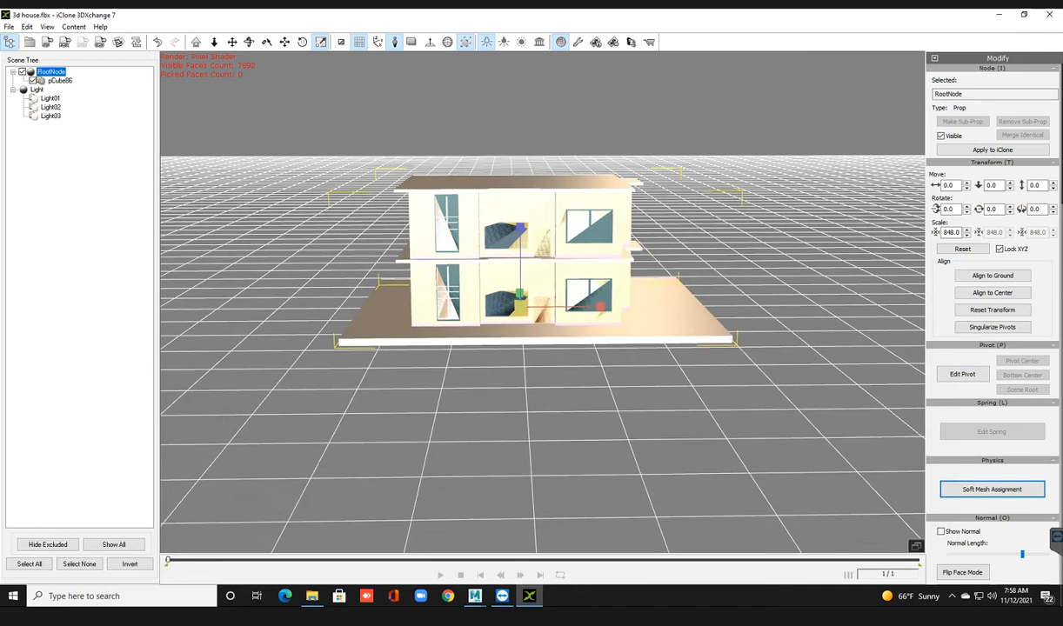
right_click_drag(557, 335, 474, 334)
left_click_drag(477, 319, 477, 238)
scroll(477, 237, "down", 1)
scroll(477, 237, "down", 2)
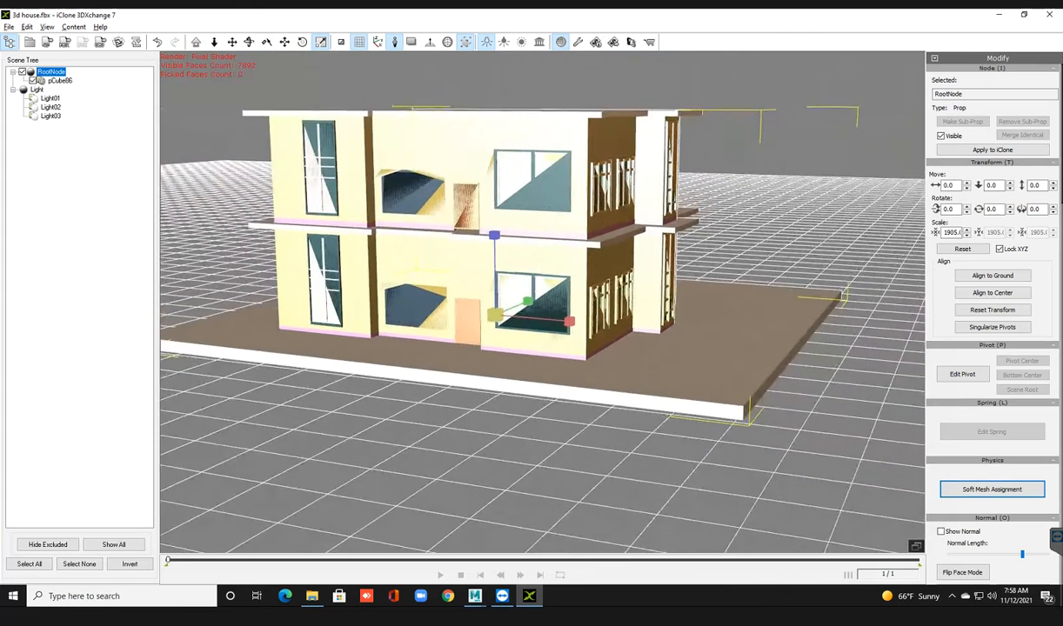
Step: Move the house along the X axis to about -564 so the dummy figure stands beside its walls
middle_click_drag(479, 239, 504, 271)
right_click_drag(505, 271, 533, 272)
key("w")
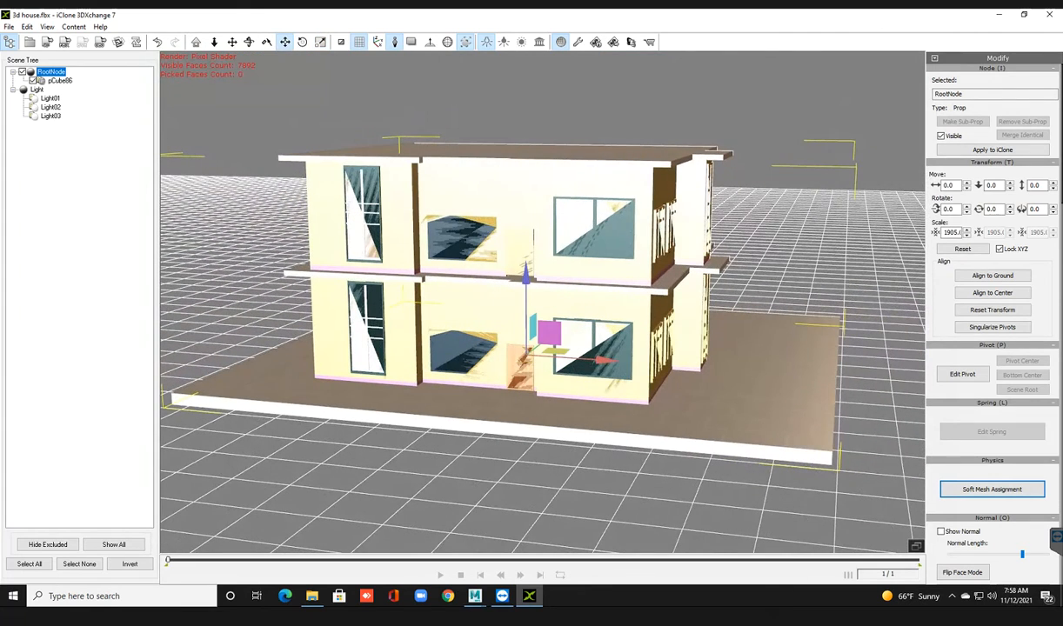
left_click_drag(609, 360, 387, 346)
scroll(386, 345, "down", 1)
middle_click_drag(387, 346, 461, 344)
right_click_drag(460, 345, 498, 343)
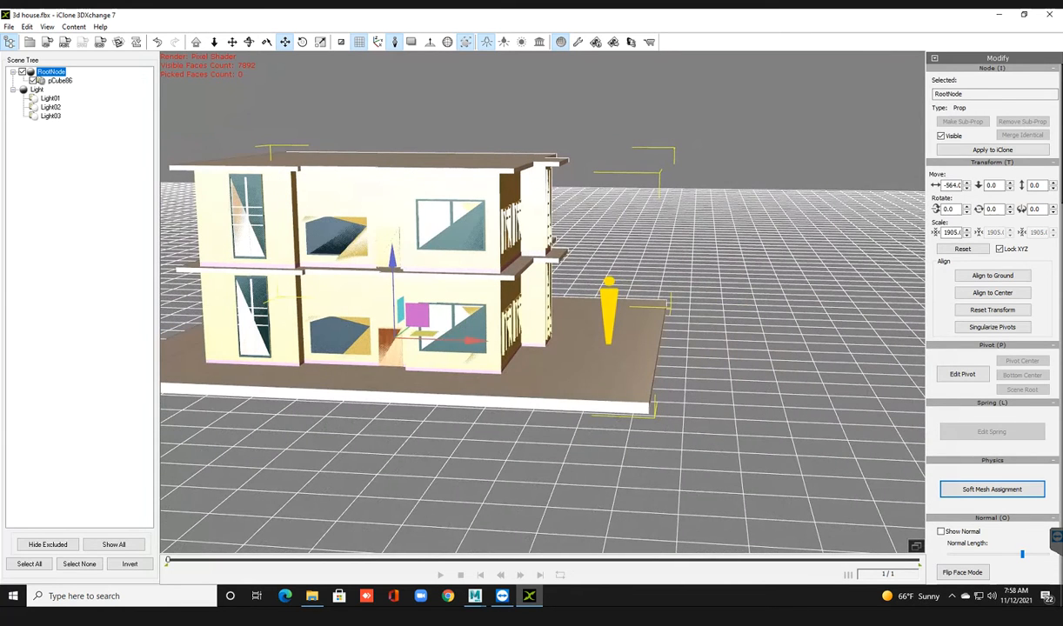
Step: Enlarge the house uniformly to a scale of about 3817
key("r")
left_click_drag(395, 337, 450, 283)
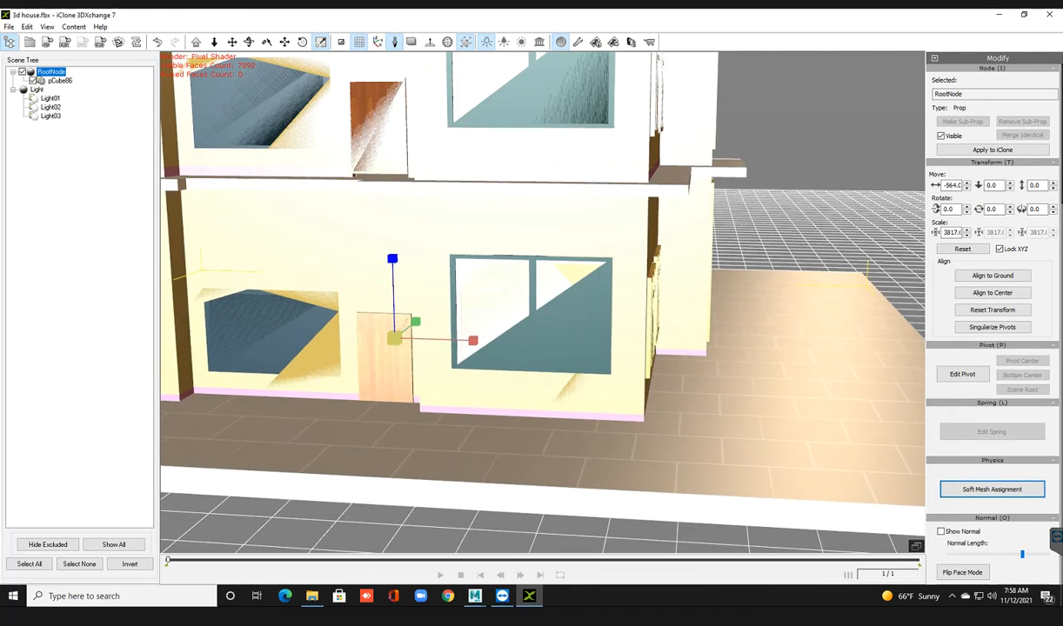
scroll(543, 303, "down", 8)
Step: Move the house along the X axis to about -949 to clear the dummy figure, and select its pCube86 mesh
key("w")
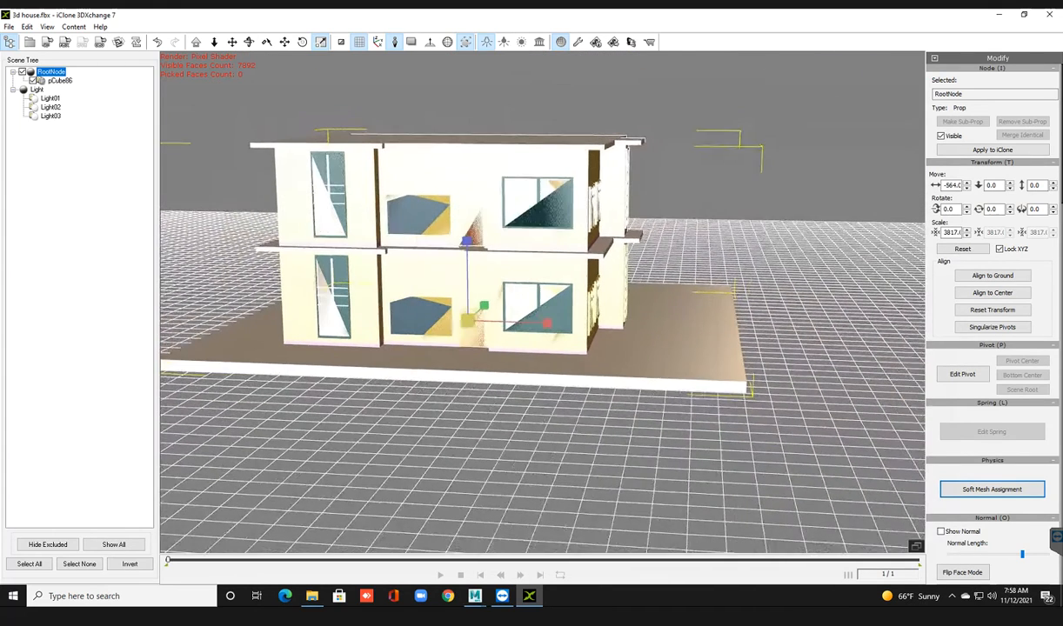
left_click_drag(548, 322, 479, 321)
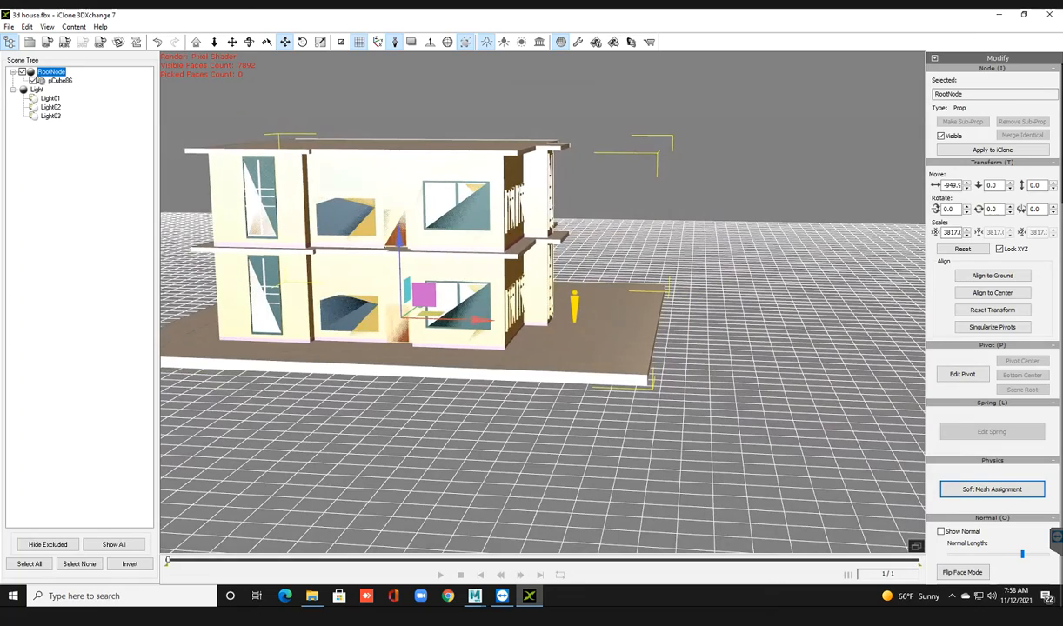
right_click_drag(480, 348, 447, 378)
middle_click_drag(447, 377, 471, 403)
right_click_drag(471, 403, 491, 402)
left_click(59, 81)
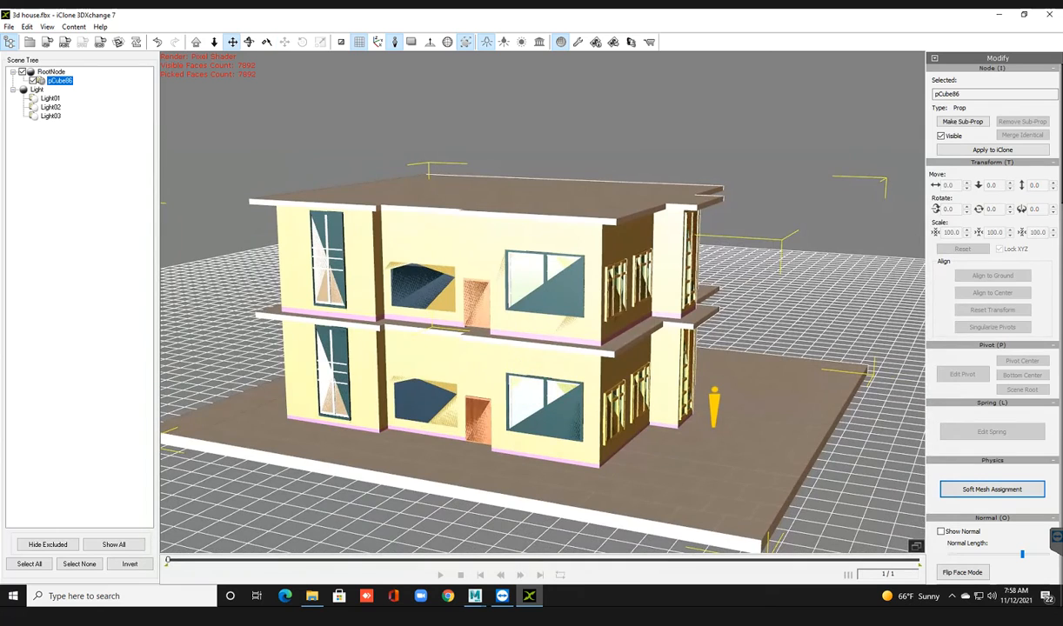
mouse_move(491, 366)
middle_mouse_down()
mouse_move(488, 352)
mouse_move(508, 364)
mouse_move(494, 356)
middle_mouse_up()
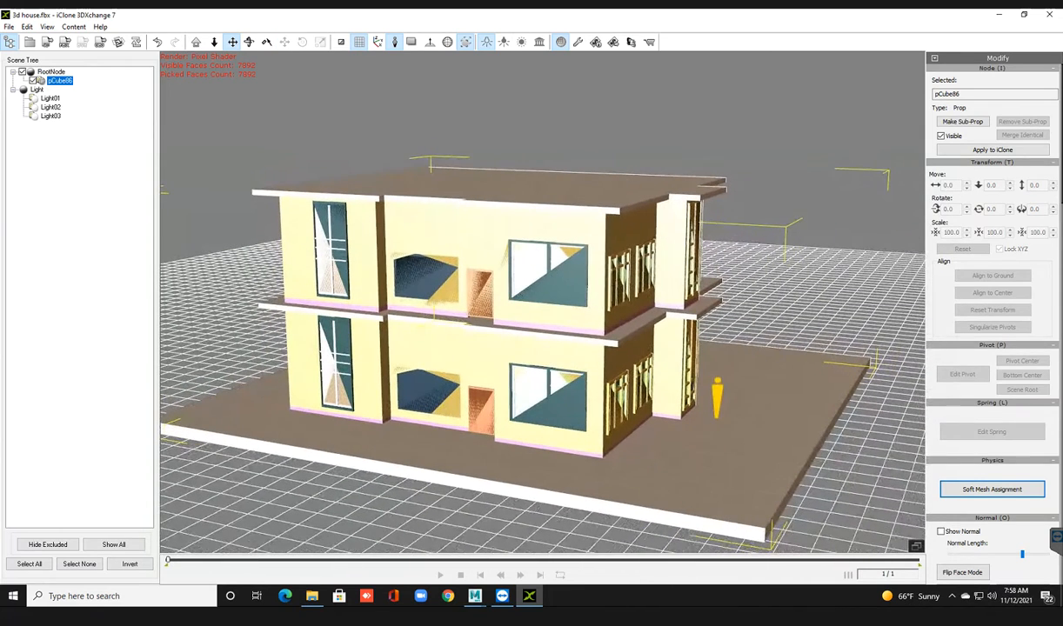
Step: Import the "bus" file from the "export from maya" folder into iClone 3DXchange, discarding the house unexported, with Import Animation off and Adjust Material Color Automatically on
mouse_move(475, 596)
left_click(427, 548)
key("alt+Tab")
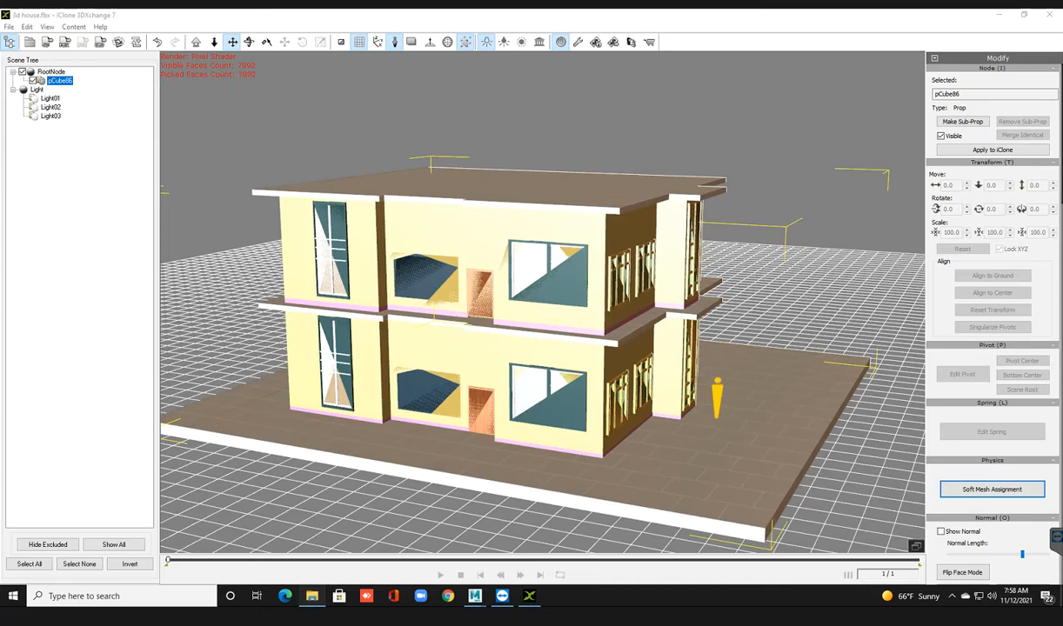
left_click(312, 596)
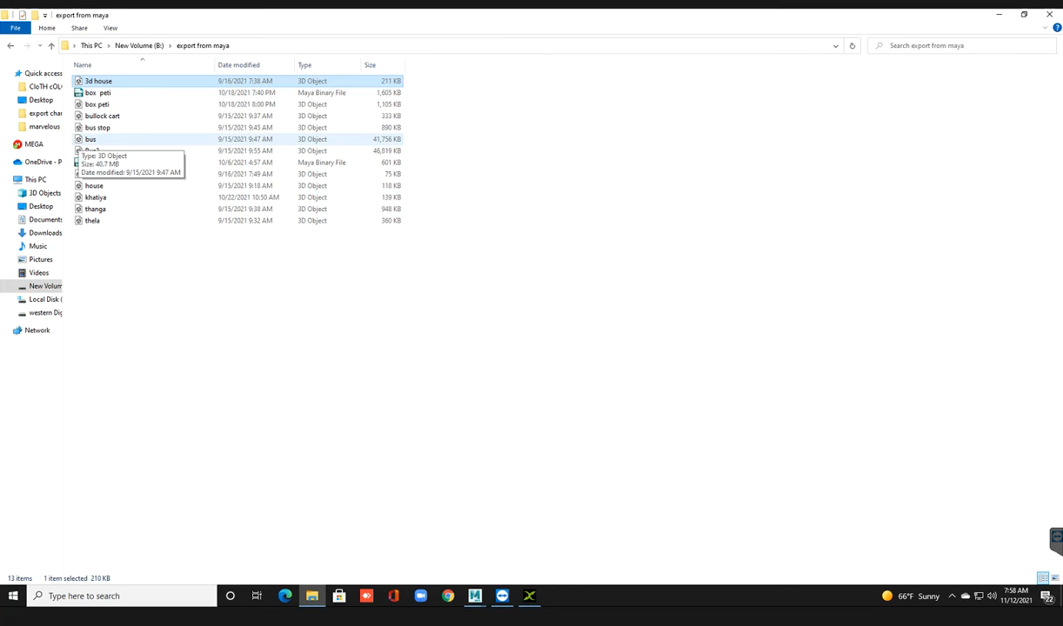
left_click(90, 139)
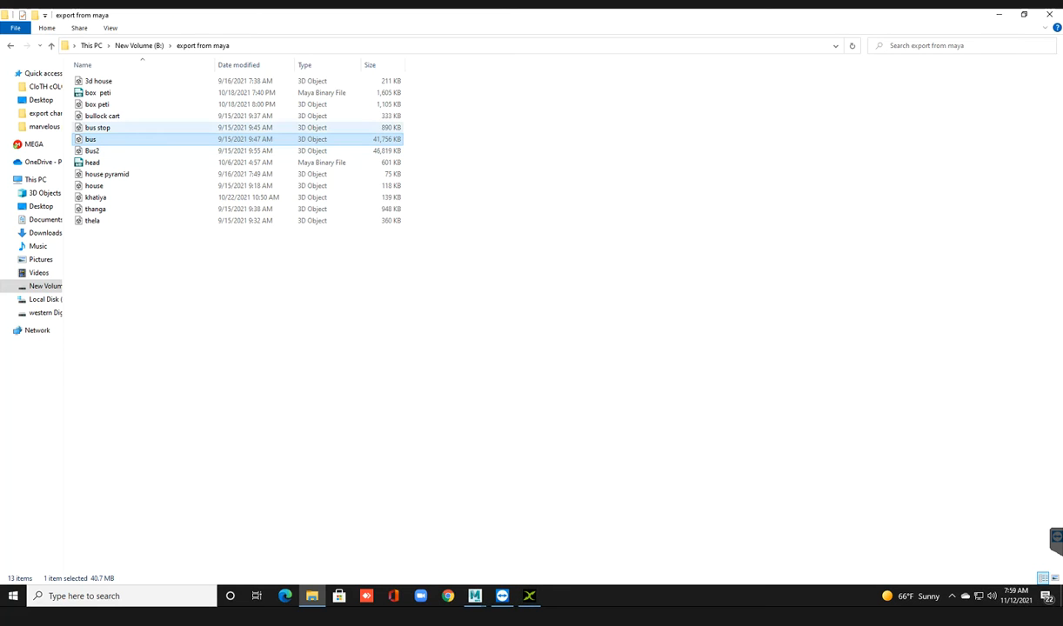
left_click_drag(174, 140, 579, 455)
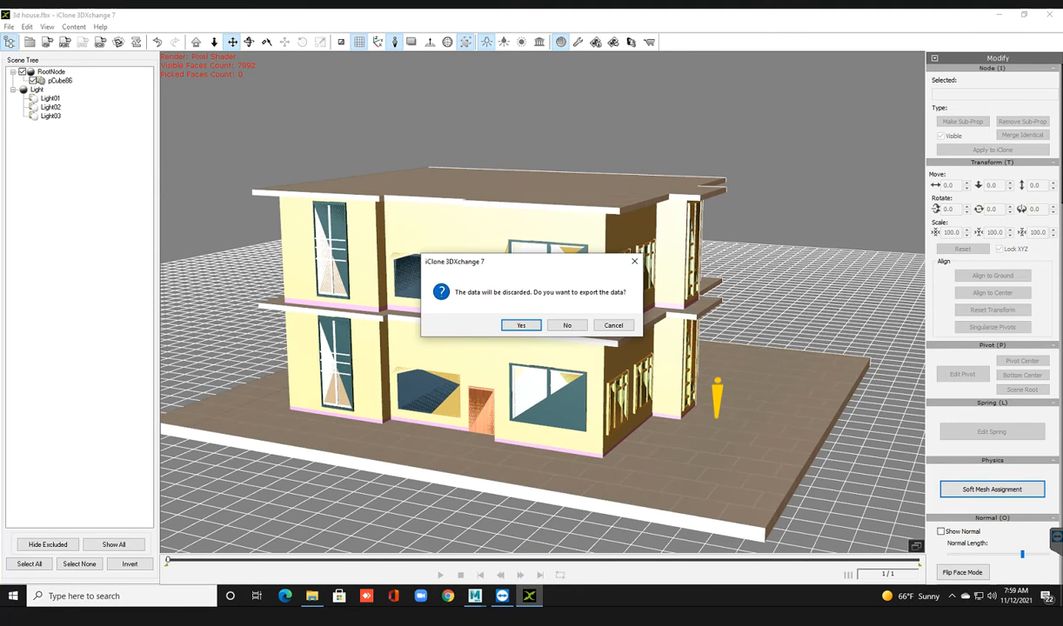
left_click(568, 325)
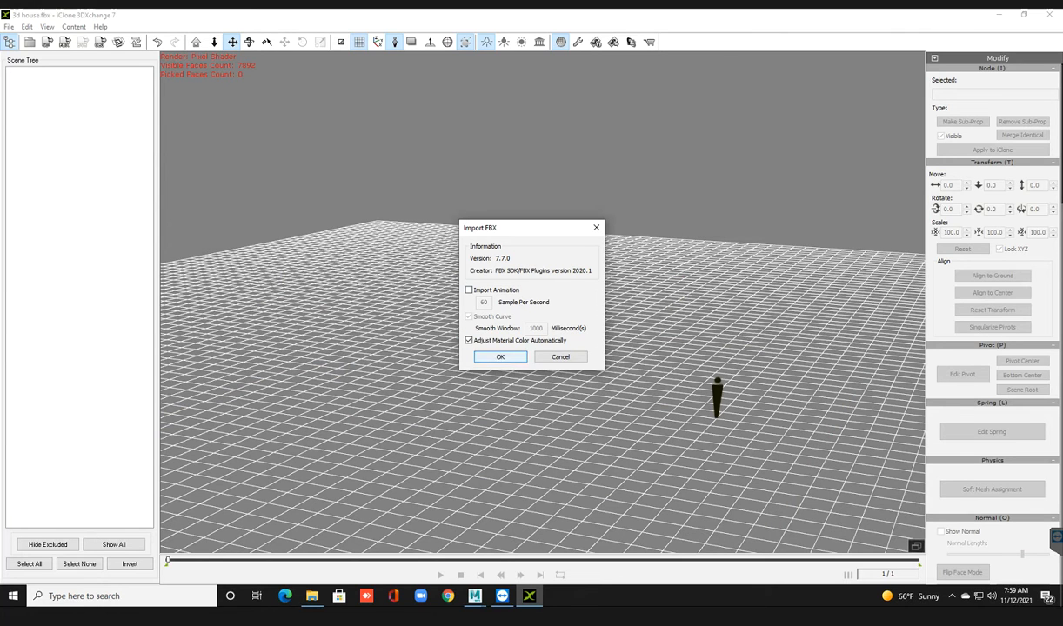
left_click(500, 357)
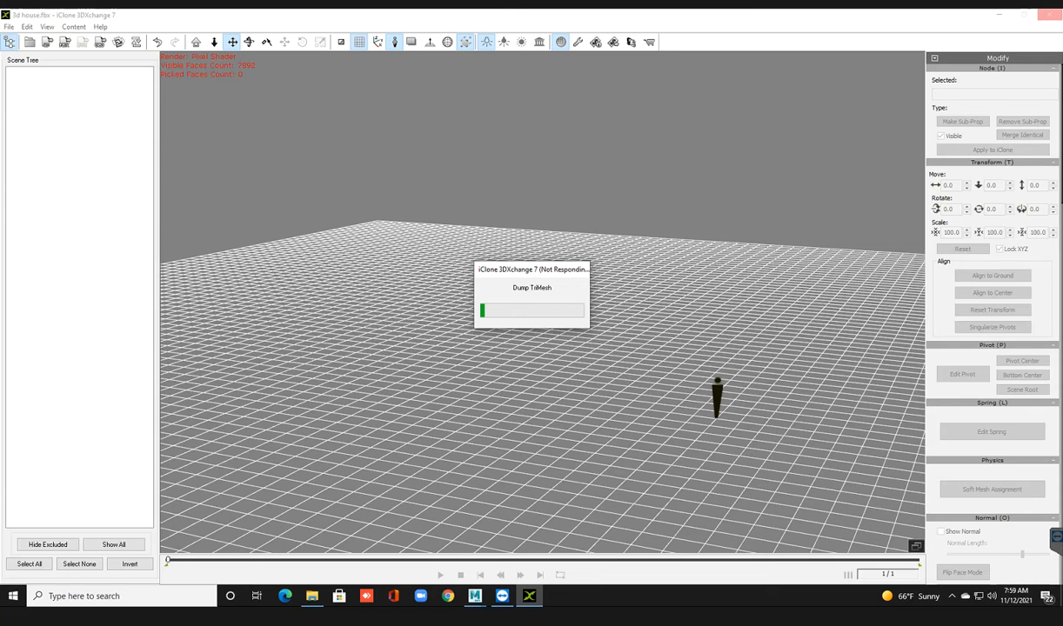
Step: Bring the "bus" file from the "export from maya" folder into the untitled scene in Maya
left_click(474, 596)
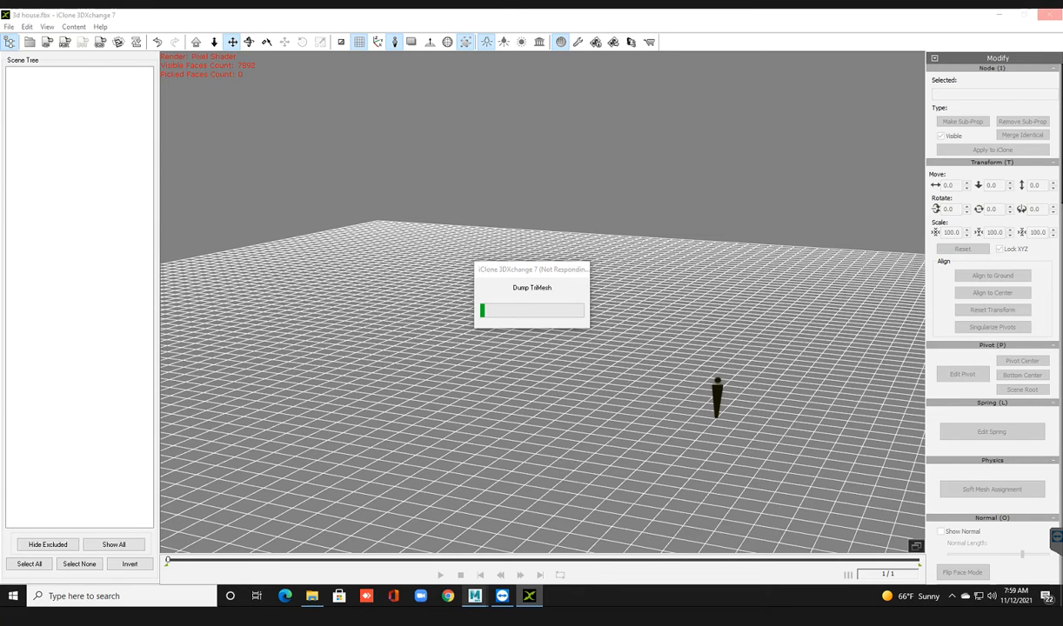
left_click(534, 544)
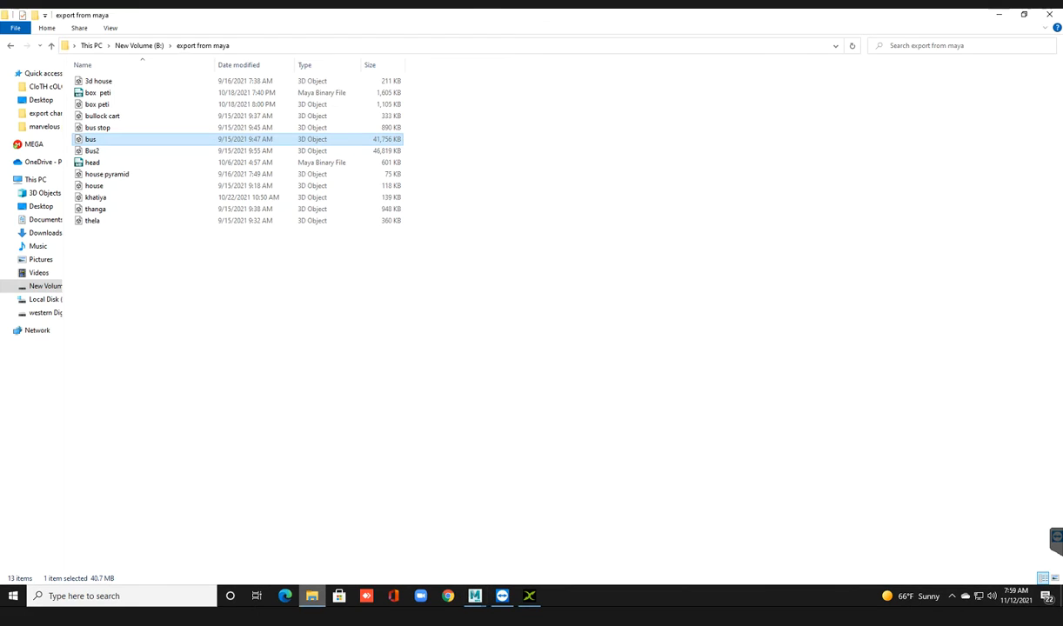
left_click(311, 596)
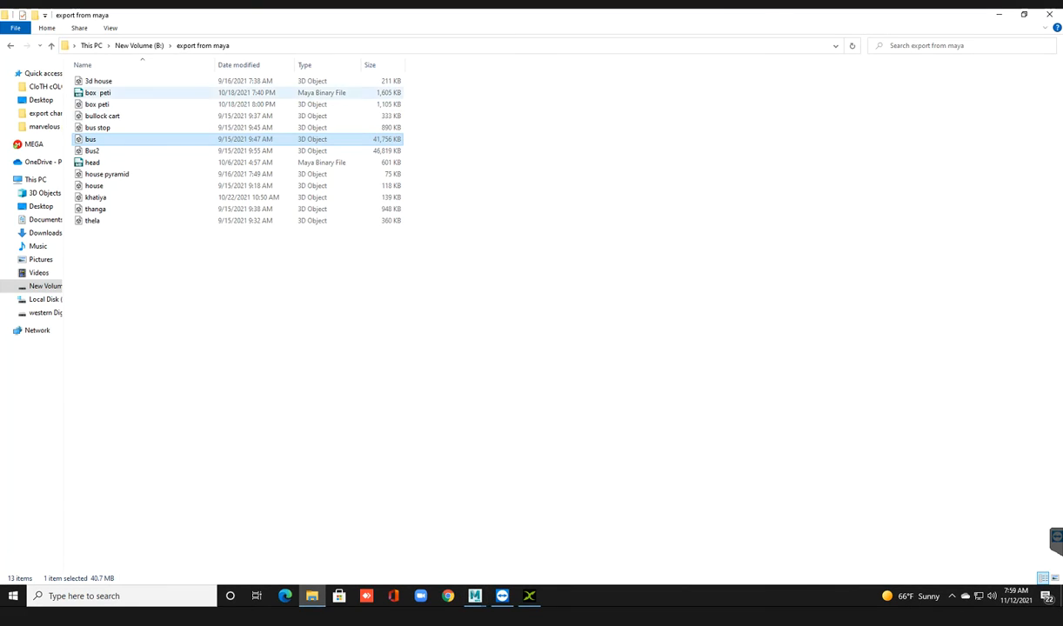
left_click_drag(122, 139, 518, 419)
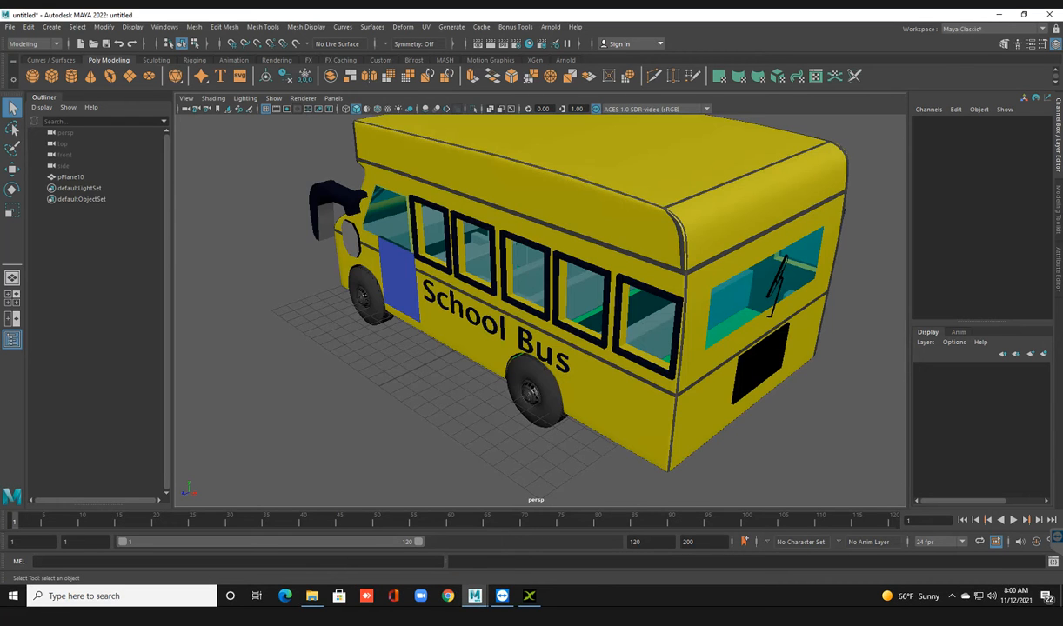
Step: Select the school bus model and examine its front, rear and side from different angles and distances
scroll(541, 311, "down", 5)
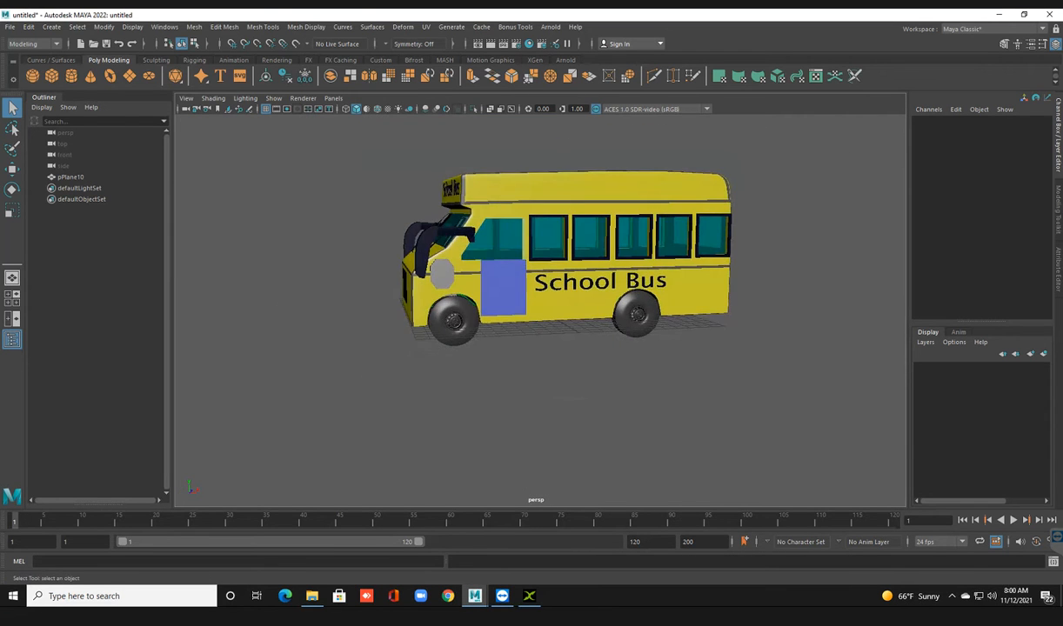
left_click(565, 296)
left_click_drag(566, 296, 568, 296, "alt")
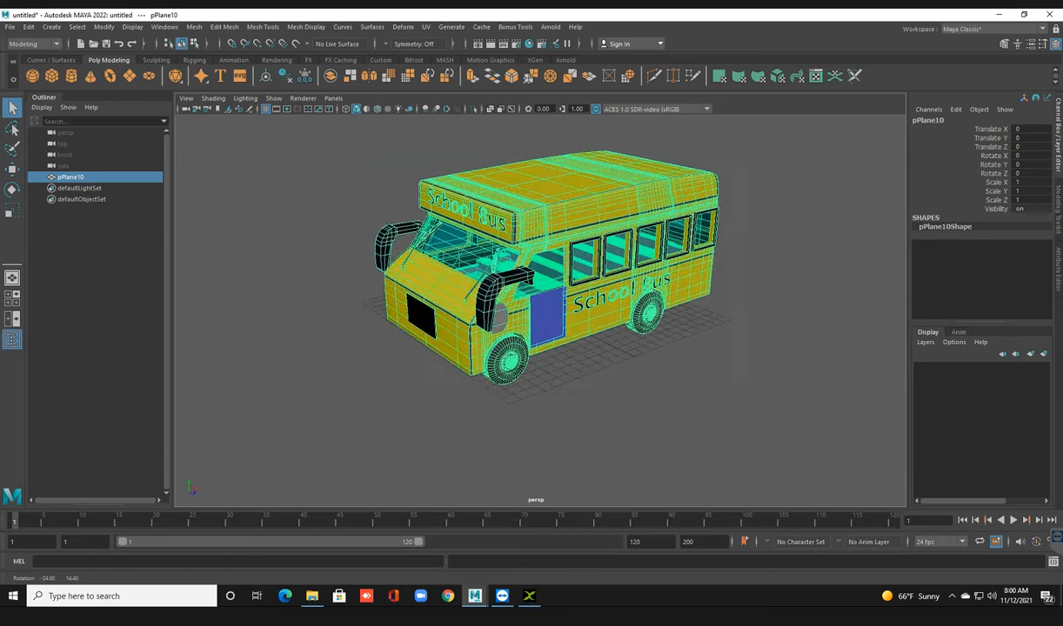
left_click_drag(568, 296, 653, 298, "alt")
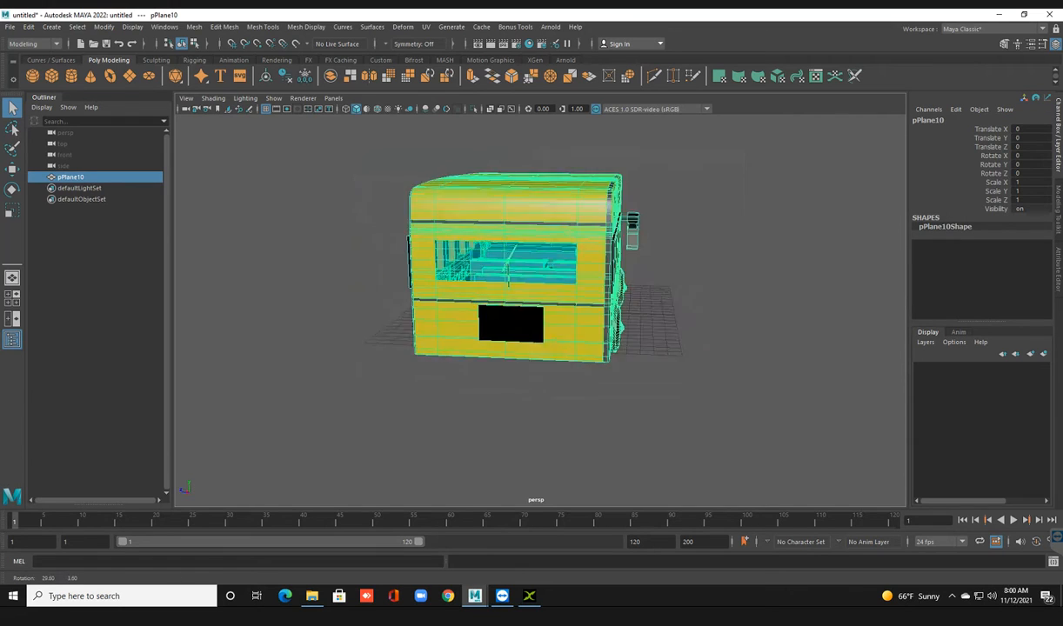
scroll(557, 304, "up", 4)
left_click_drag(557, 305, 672, 290, "alt")
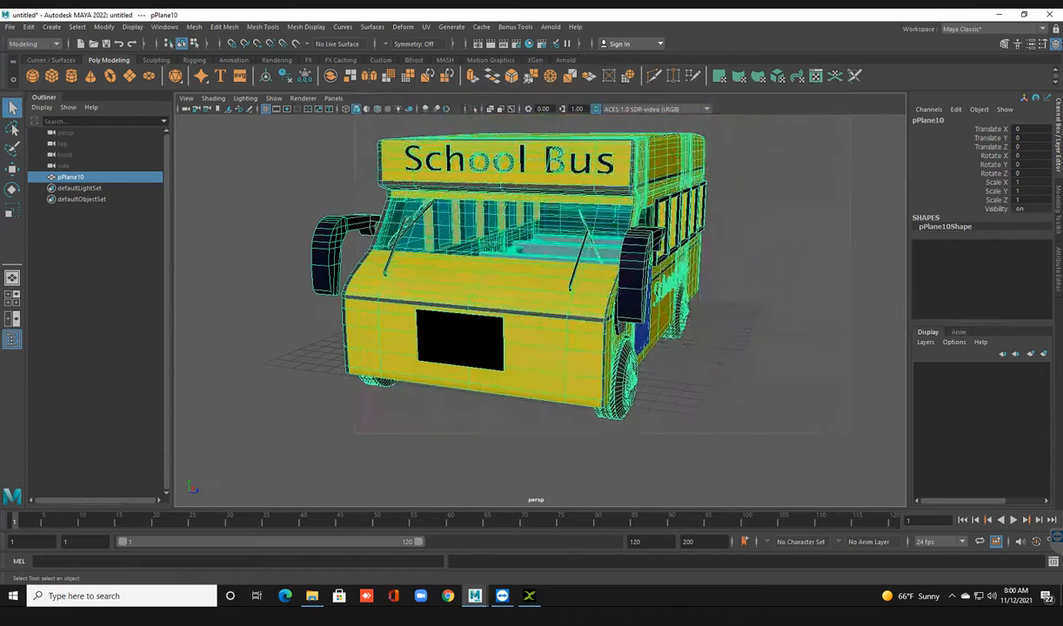
middle_click_drag(556, 304, 584, 313, "alt")
scroll(584, 313, "down", 4)
left_click_drag(583, 313, 550, 322, "alt")
scroll(540, 311, "up", 2)
scroll(539, 311, "up", 3)
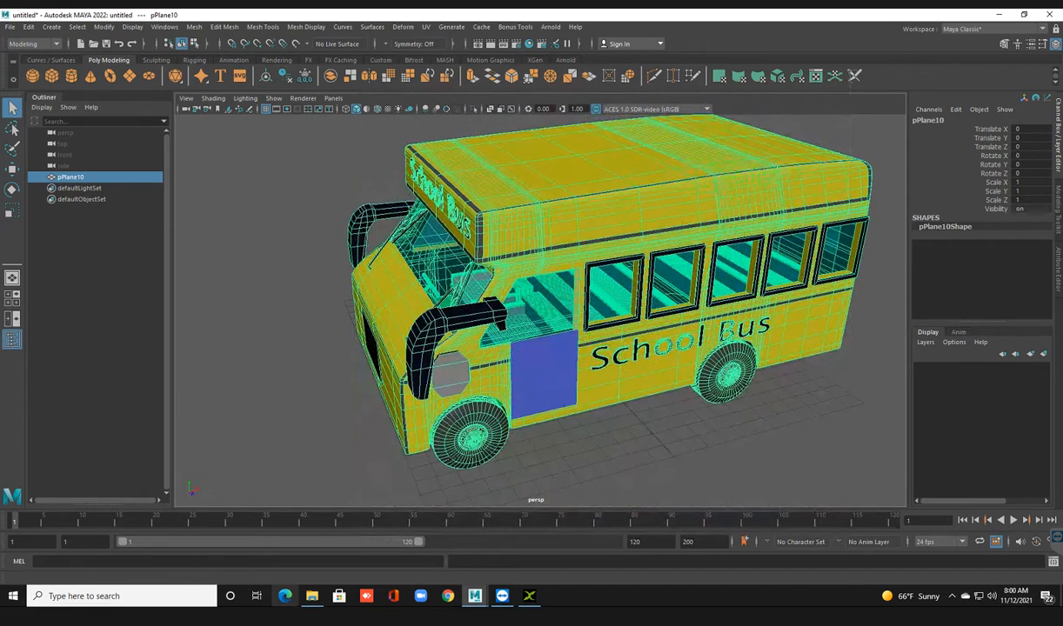
left_click(313, 596)
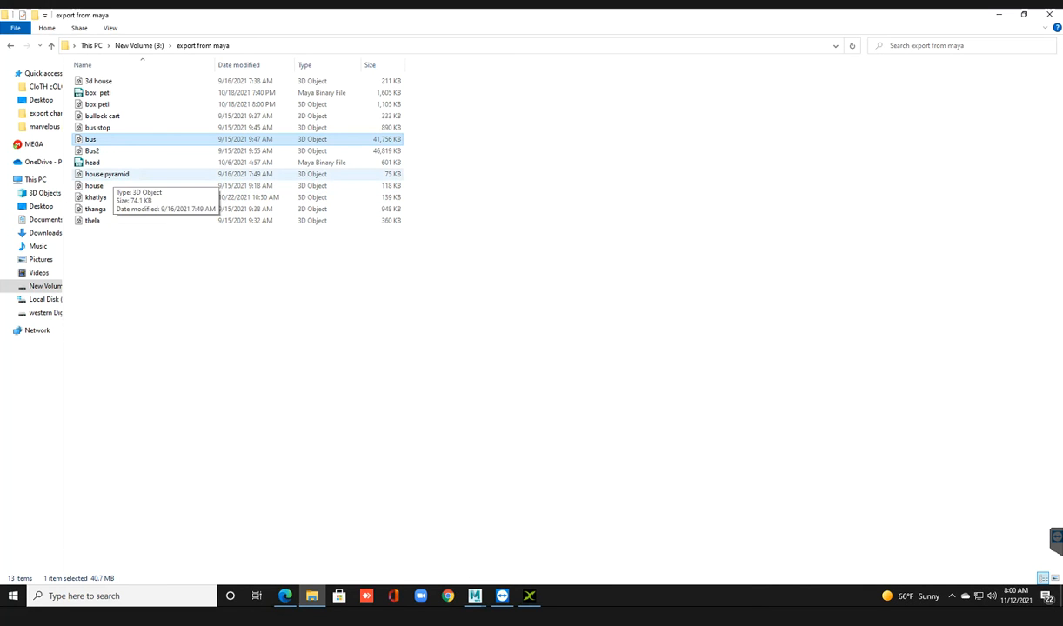
left_click(284, 596)
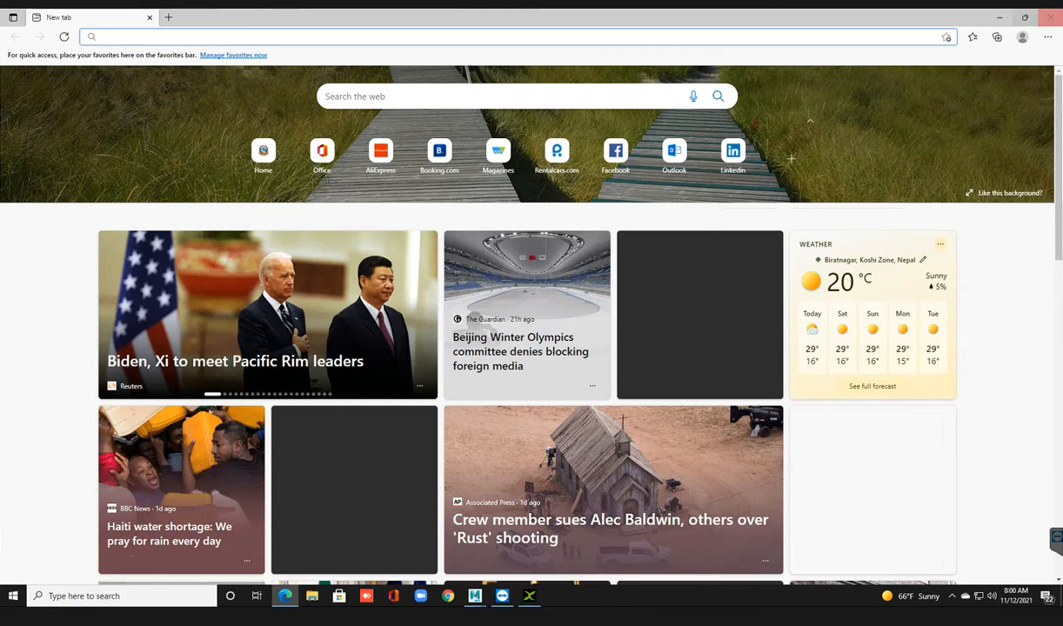
left_click(1051, 18)
scroll(540, 310, "down", 4)
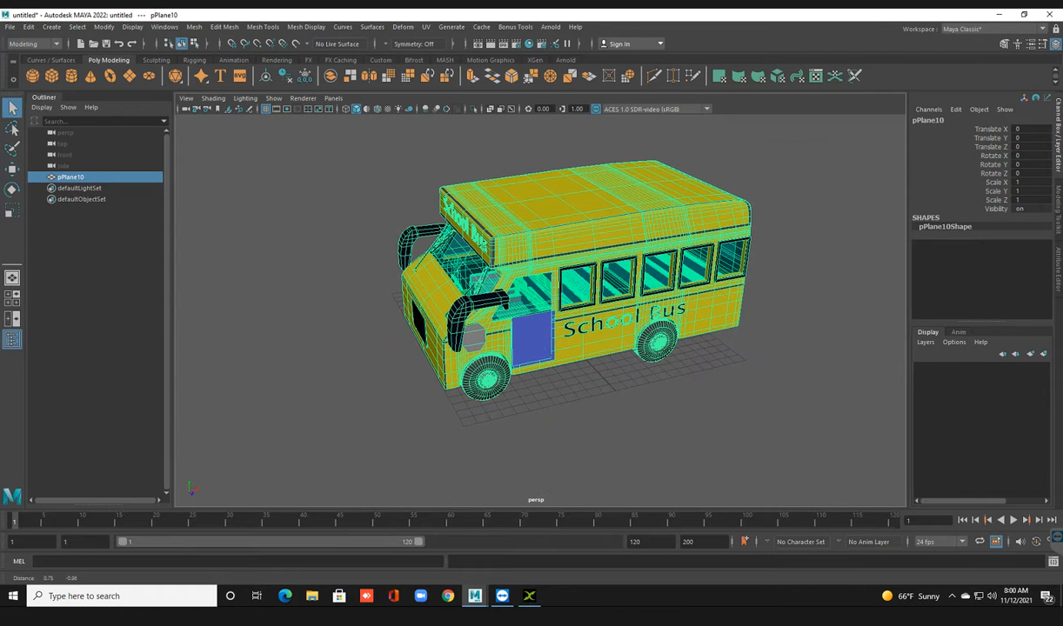
Step: Minimize the Maya and TeamViewer windows to check the progress of the bus import in iClone 3DXchange
left_click(529, 596)
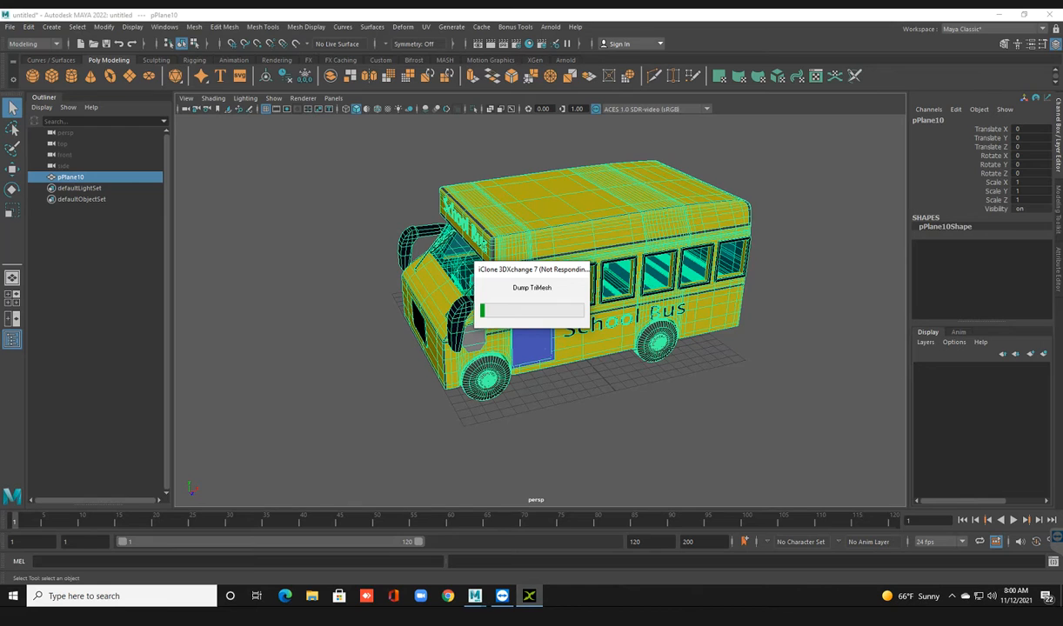
left_click(999, 15)
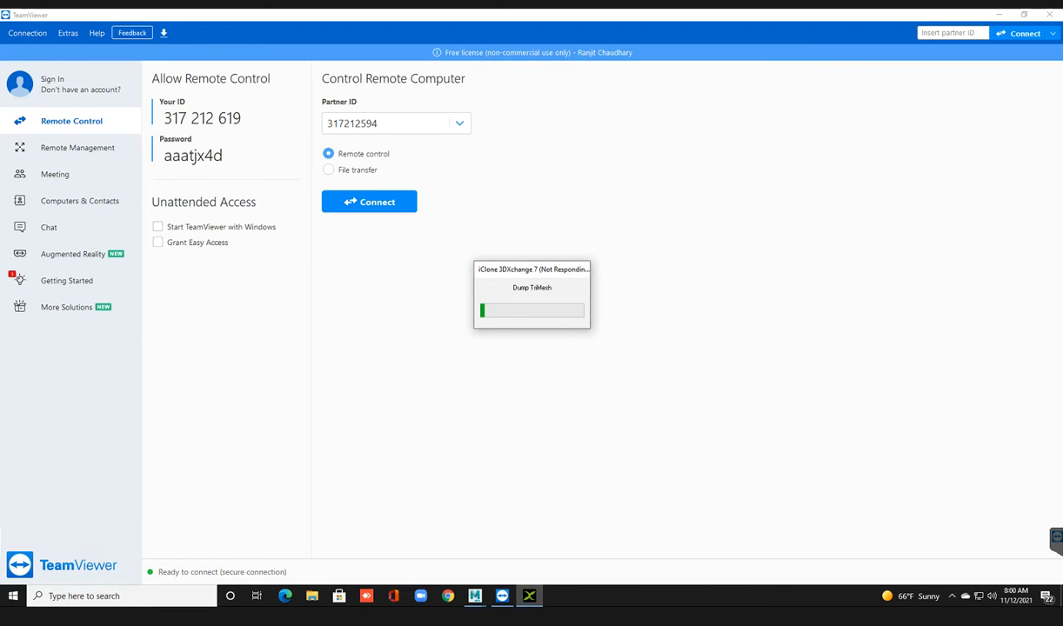
left_click(999, 15)
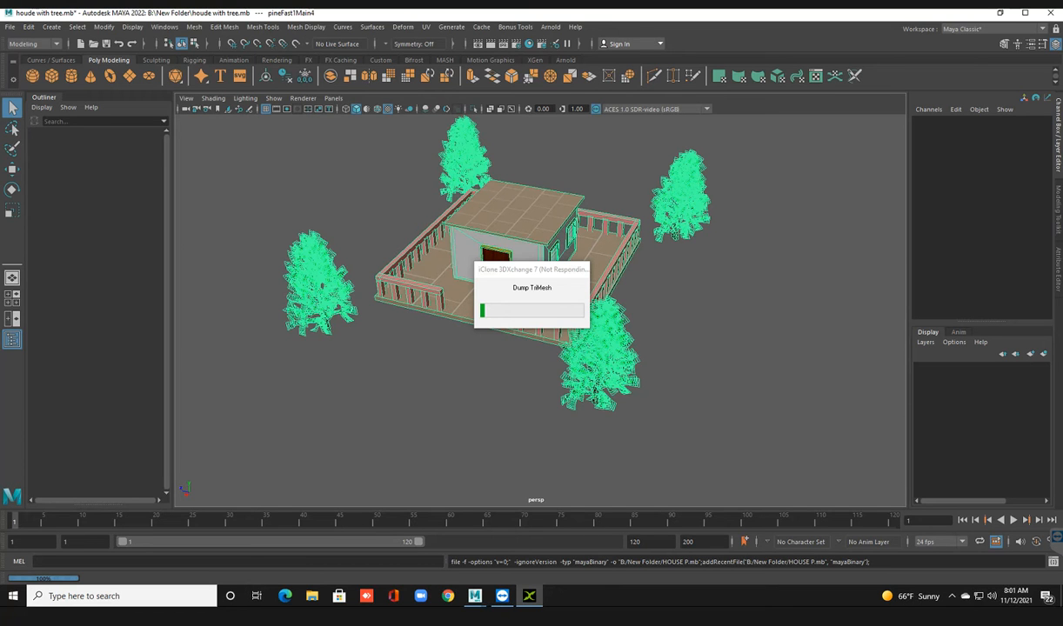
Step: Switch to the Maya window with the school bus and start a new scene without saving the changes
mouse_move(475, 596)
left_click(510, 527)
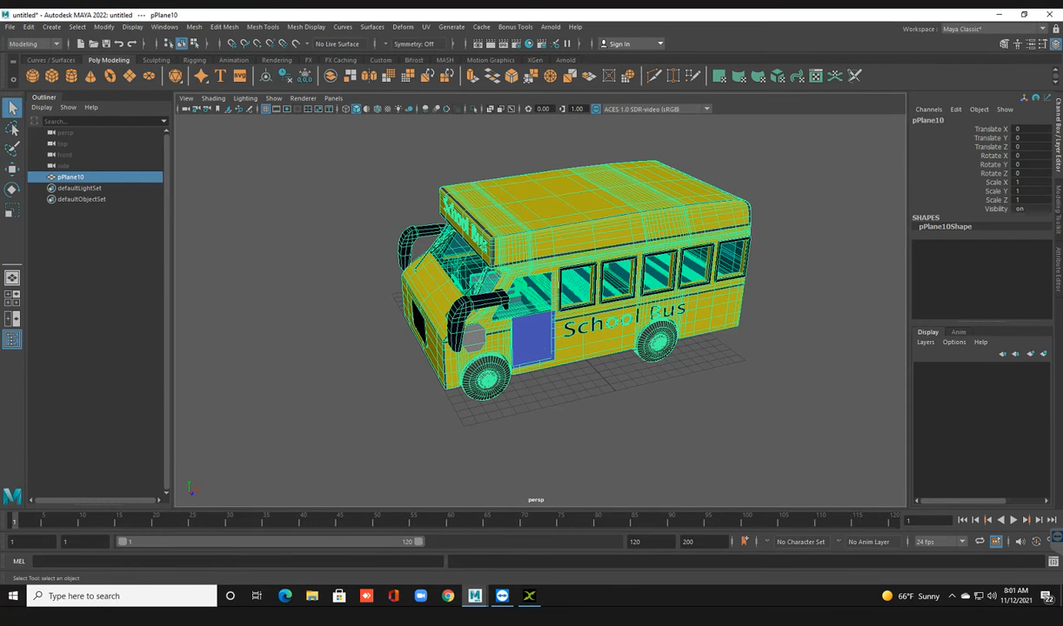
key("ctrl+n")
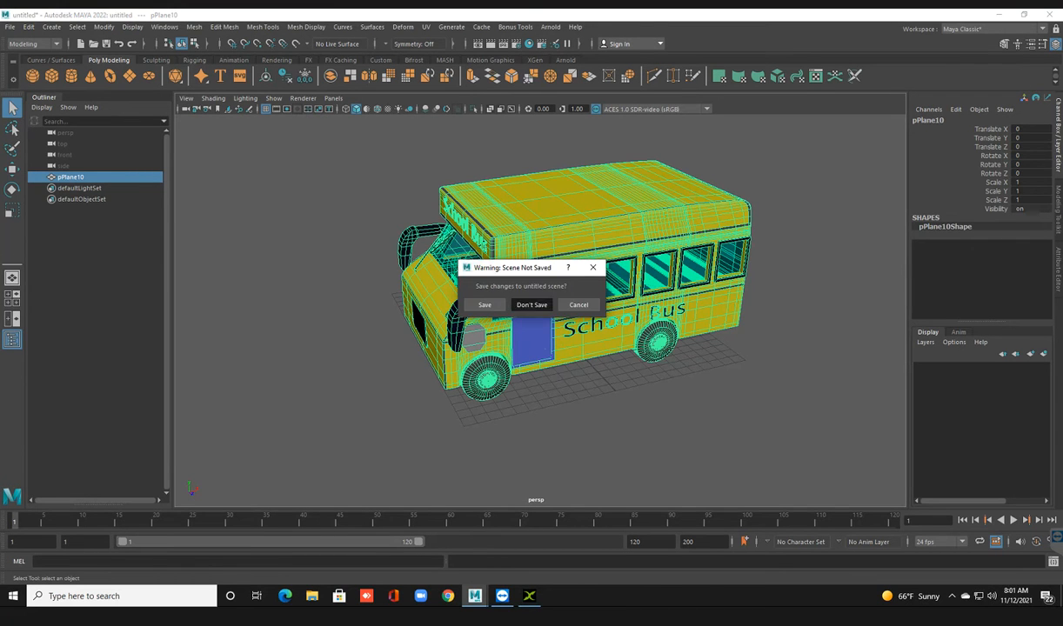
left_click(532, 304)
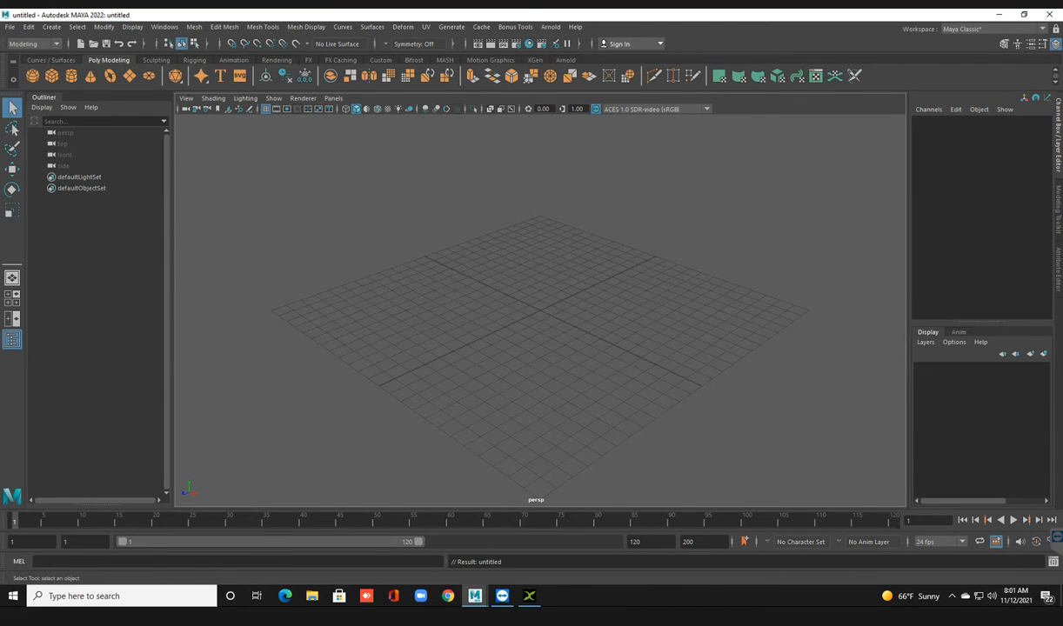
Step: In the front view, draw a curved vase half-profile with the EP Curve Tool from the rim down to the vertical centre axis
left_click(12, 298)
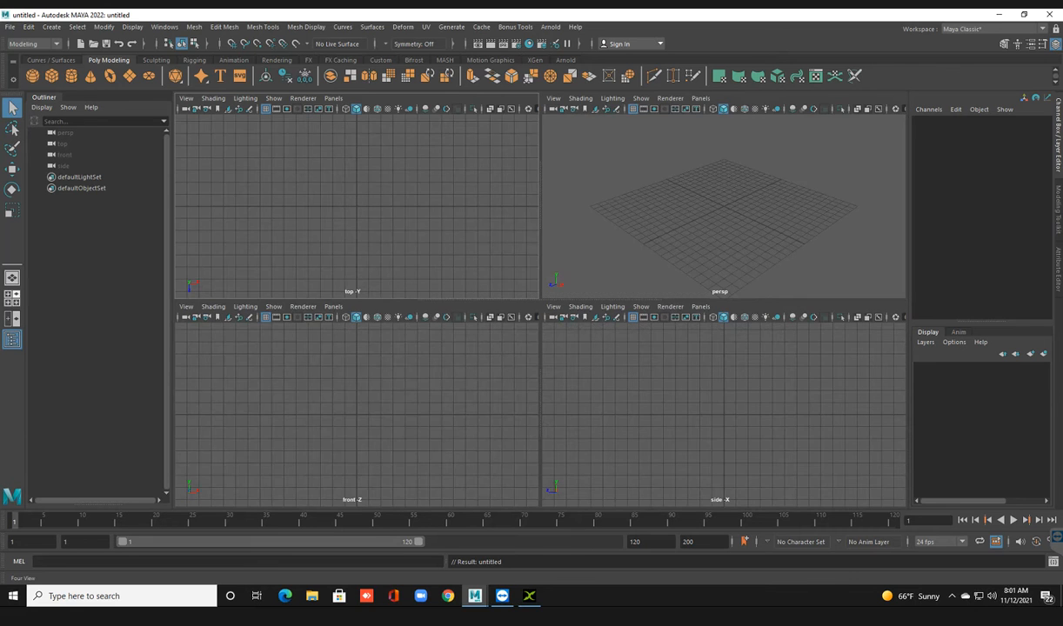
key("space")
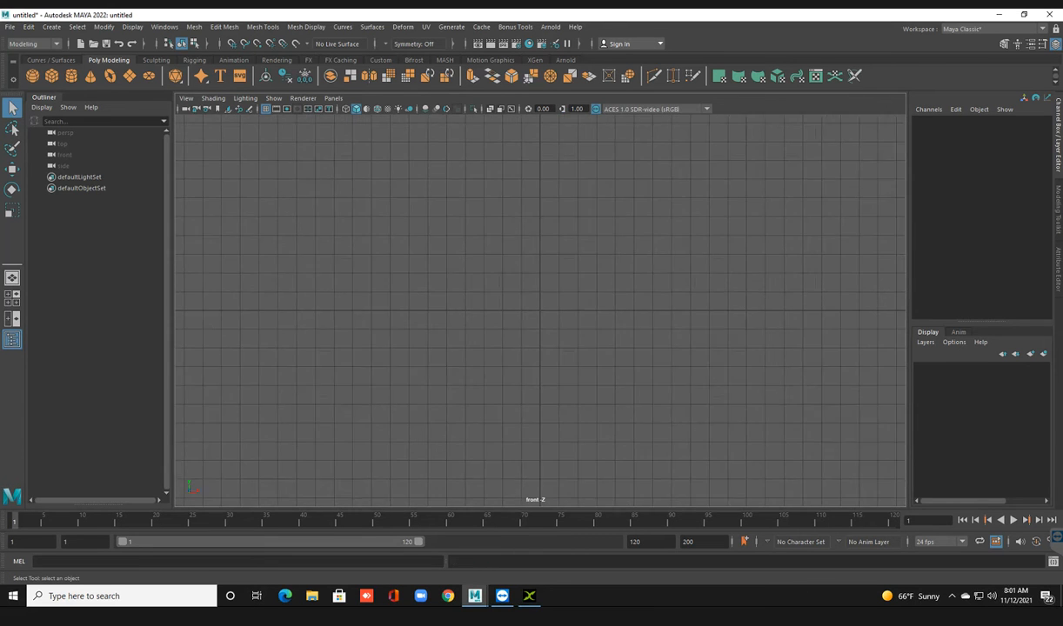
middle_click_drag(533, 317, 501, 393, "alt")
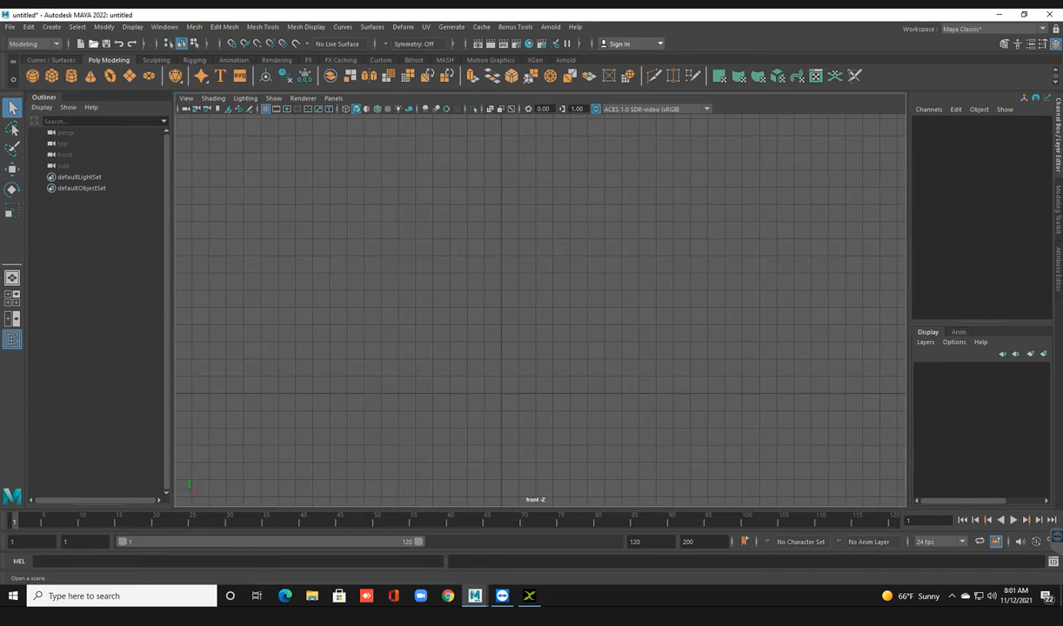
left_click(52, 26)
mouse_move(121, 110)
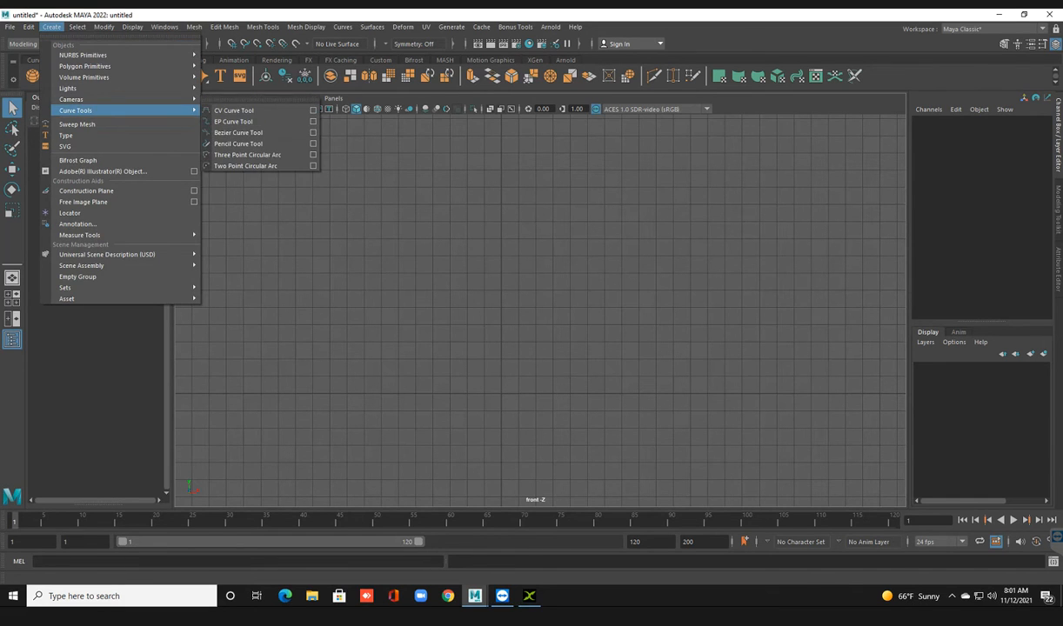
left_click(234, 121)
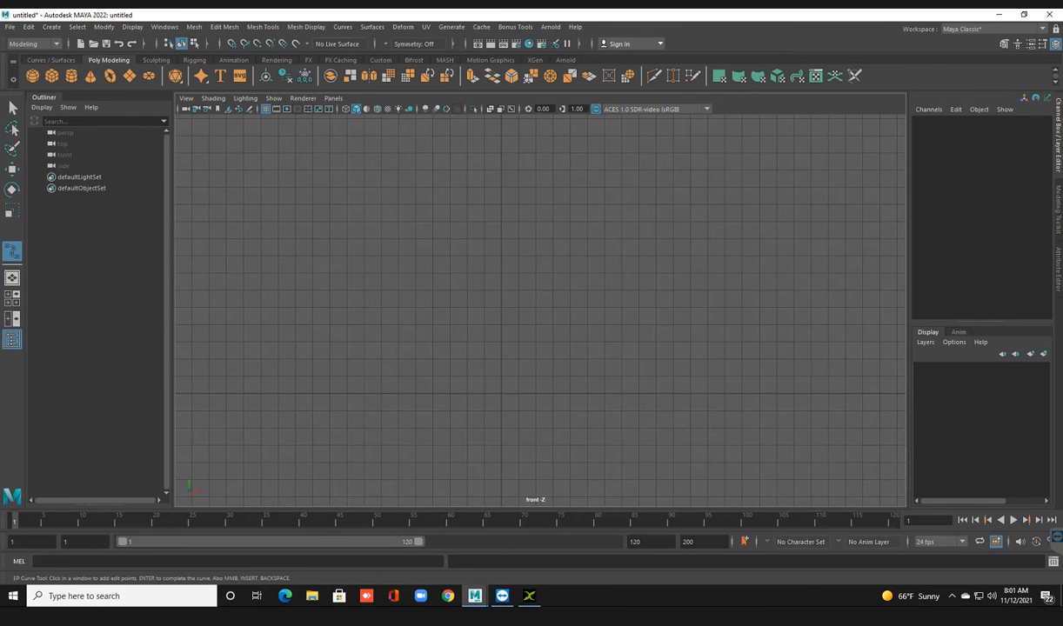
left_click(541, 143)
left_click(527, 180)
left_click(525, 204)
left_click(531, 218)
left_click(550, 238)
left_click(564, 277)
left_click(557, 303)
left_click(539, 316)
left_click(530, 320)
left_click(510, 323)
left_click(501, 323)
key("Return")
key("q")
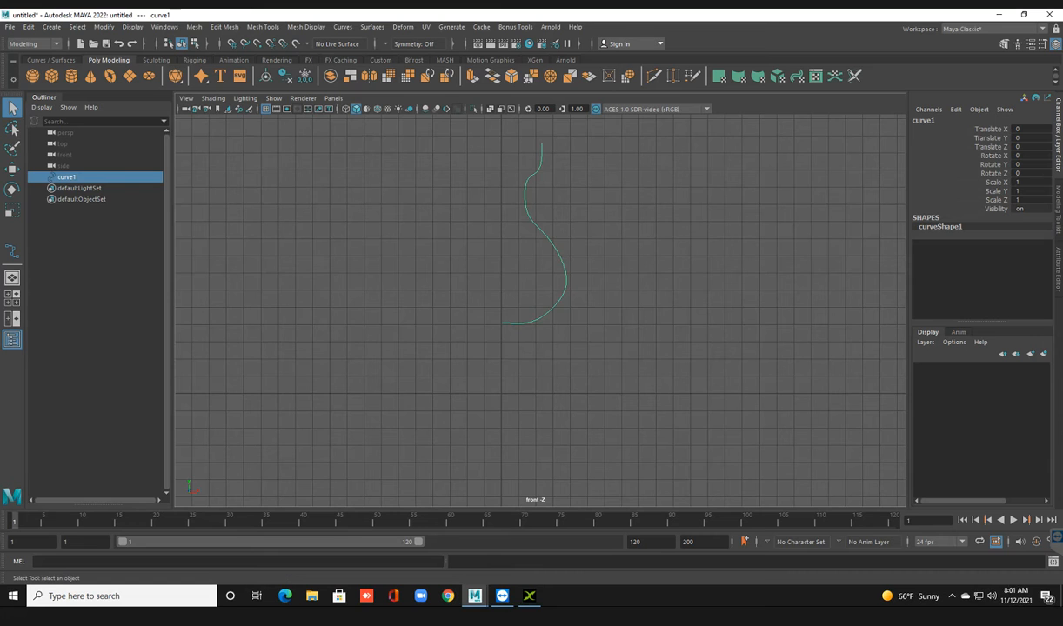
Step: Move the profile curve's pivot from the origin to the curve's bottom end point on the centre axis, using point snapping
scroll(502, 182, "up", 2)
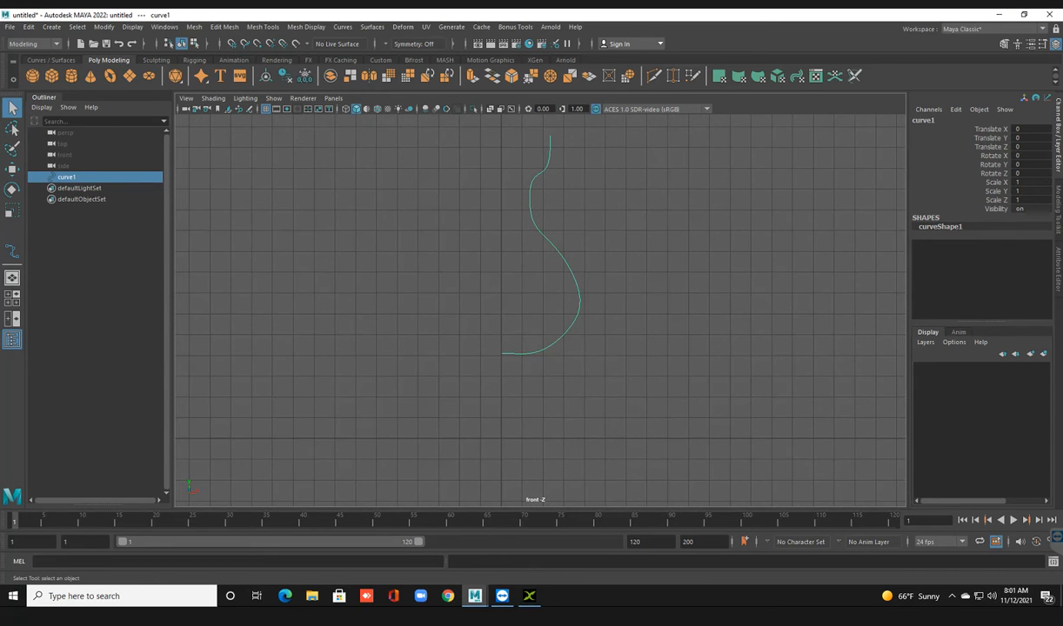
key("w")
key("d")
scroll(540, 304, "up", 1)
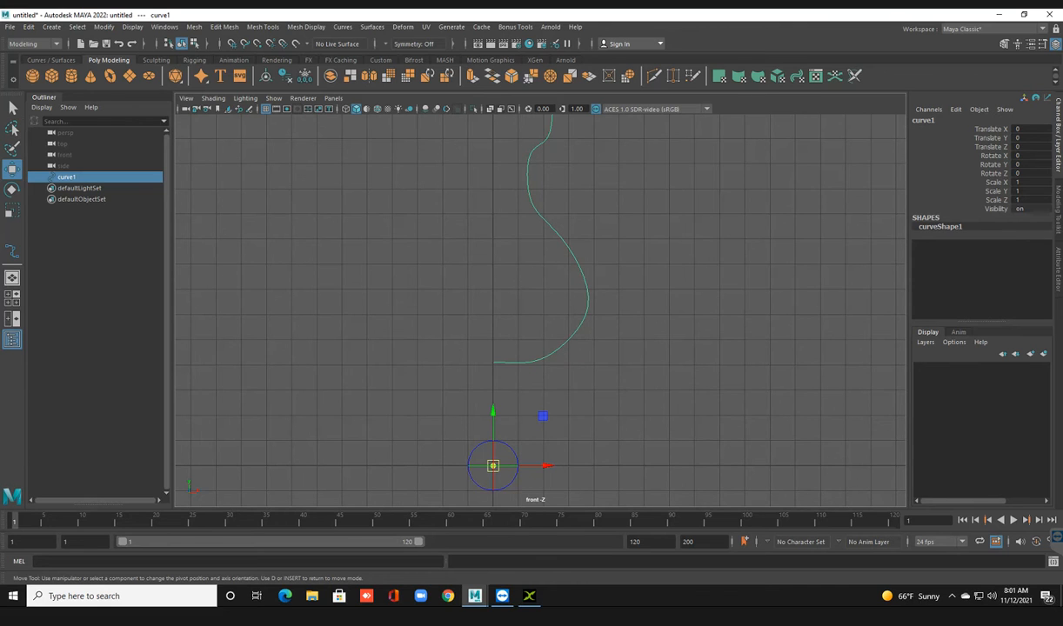
key("v")
left_click_drag(492, 465, 493, 363)
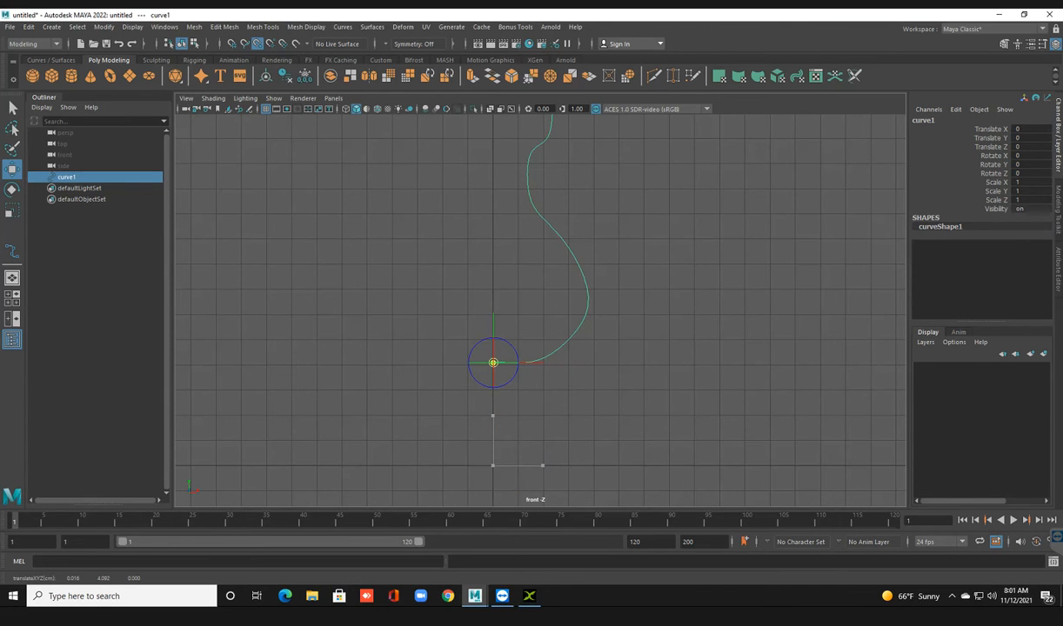
left_click_drag(493, 363, 493, 363)
key("Insert")
Step: Revolve the profile curve into a vase surface and show it in the four-view layout
scroll(540, 311, "down", 2)
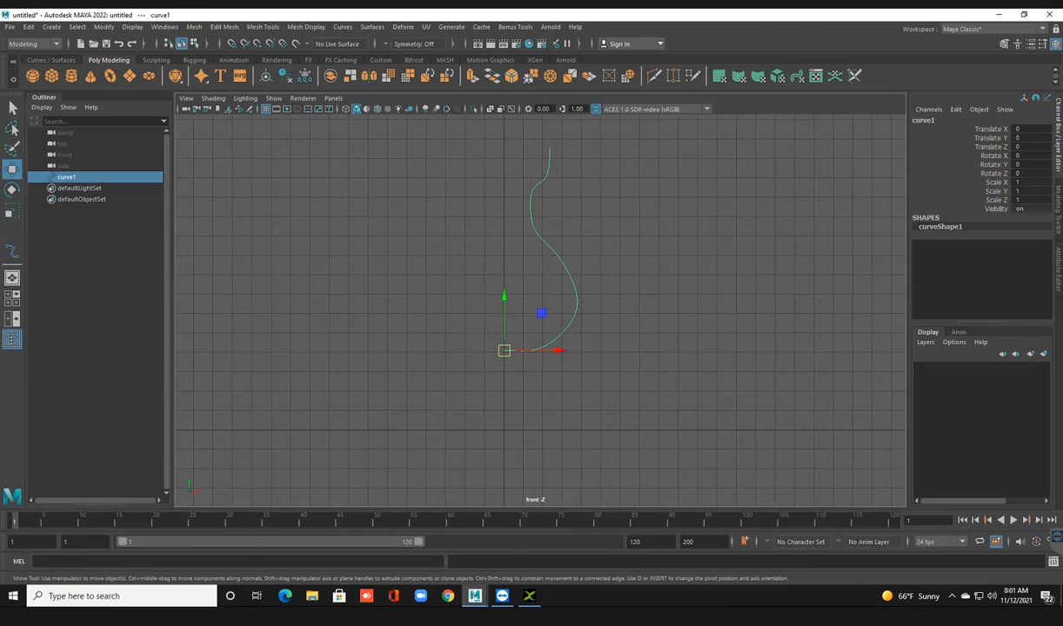
middle_click_drag(540, 311, 540, 332, "alt")
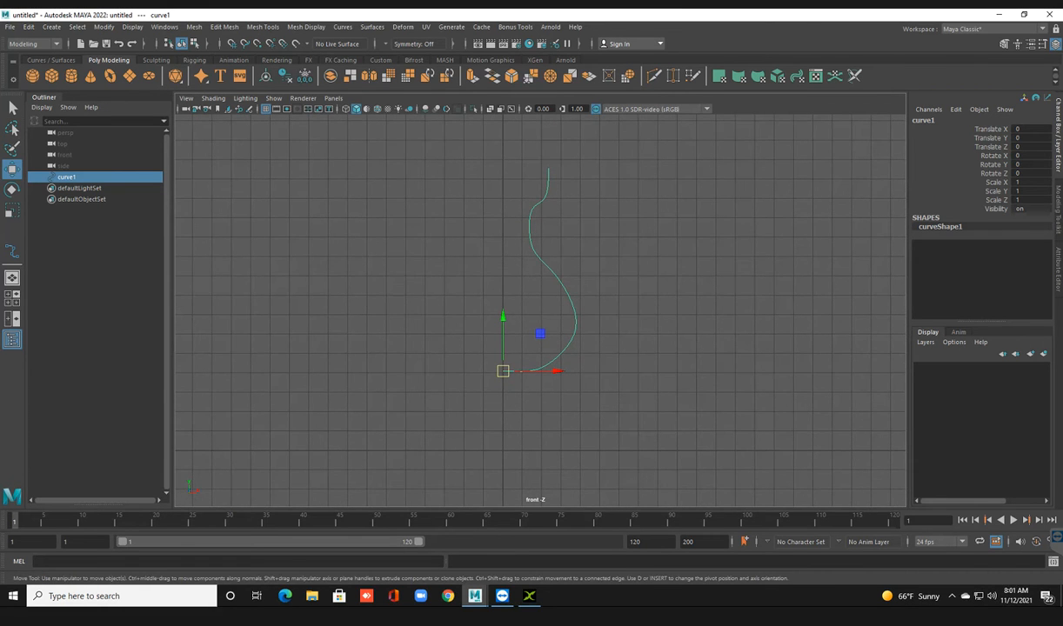
left_click(372, 26)
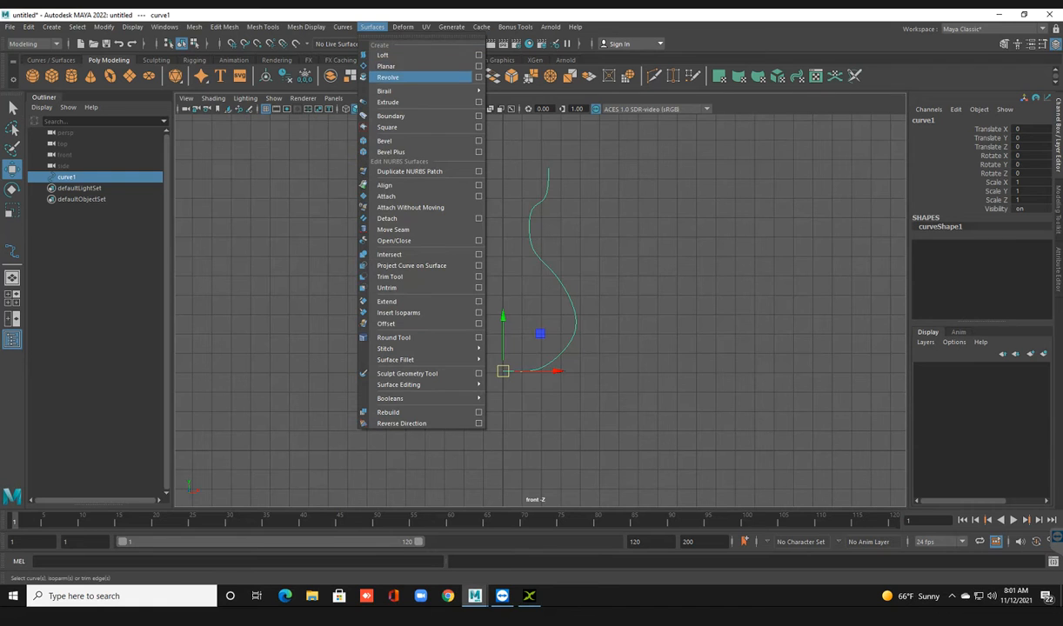
left_click(396, 74)
key("space")
left_click(436, 383)
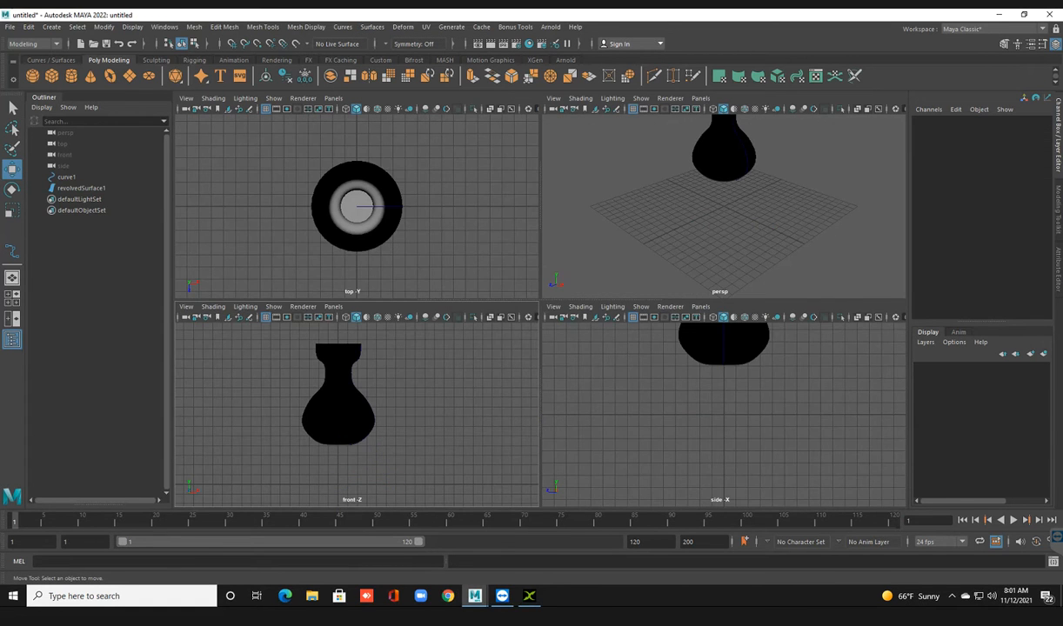
Step: In the perspective view, move the revolved vase away from its profile curve to about -7.372 along X
key("space")
left_click(541, 205)
scroll(540, 261, "down", 7)
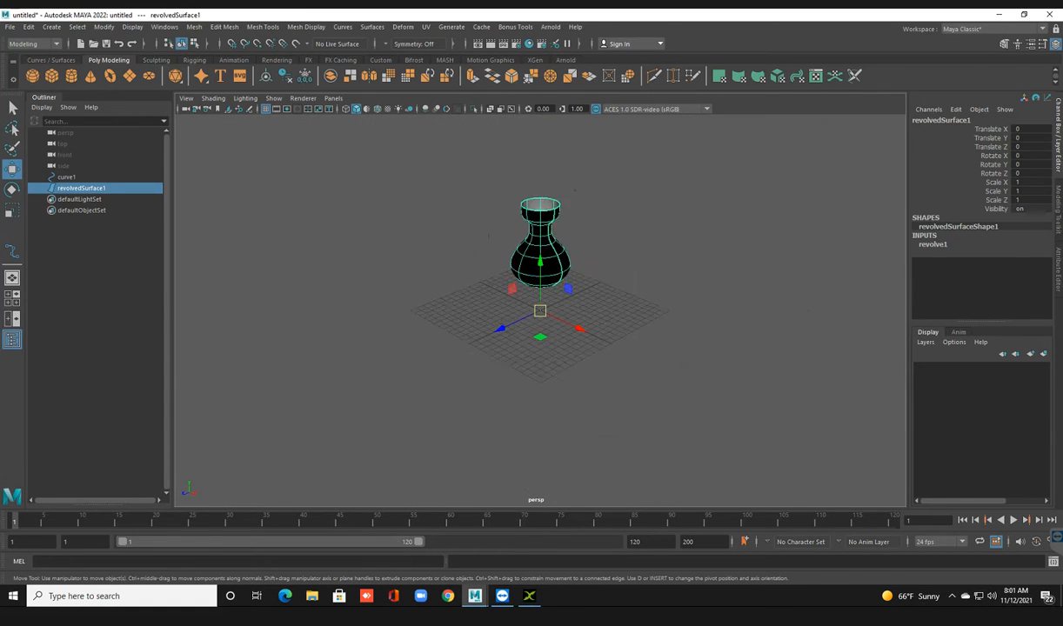
left_click_drag(499, 329, 467, 343)
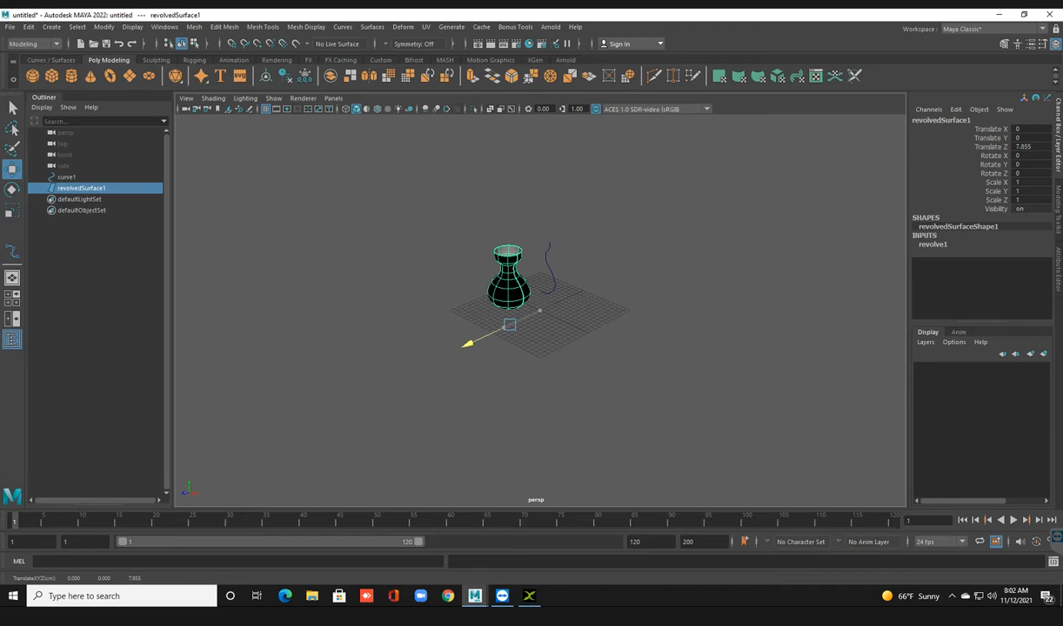
key("ctrl+z")
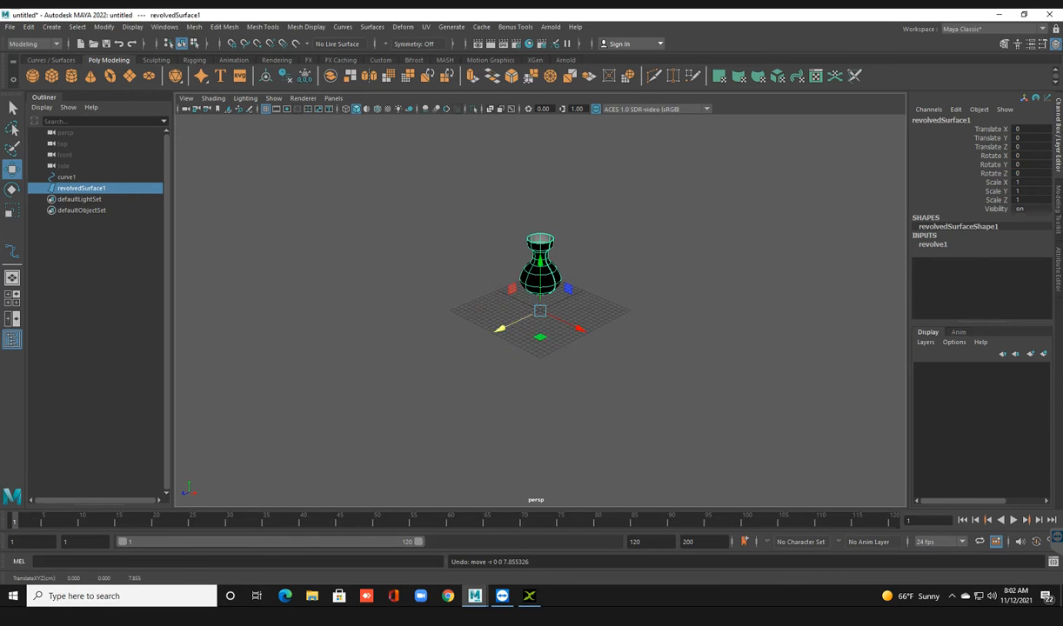
left_click_drag(577, 328, 552, 315)
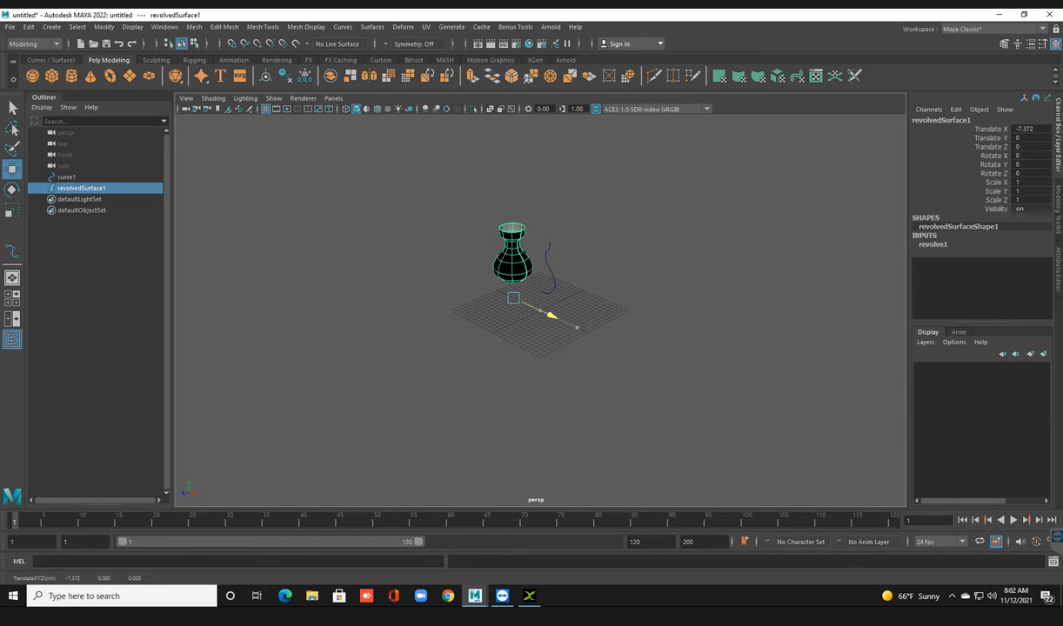
Step: Show the front view at full size and turn on Two Sided Lighting for it
key("space")
key("space")
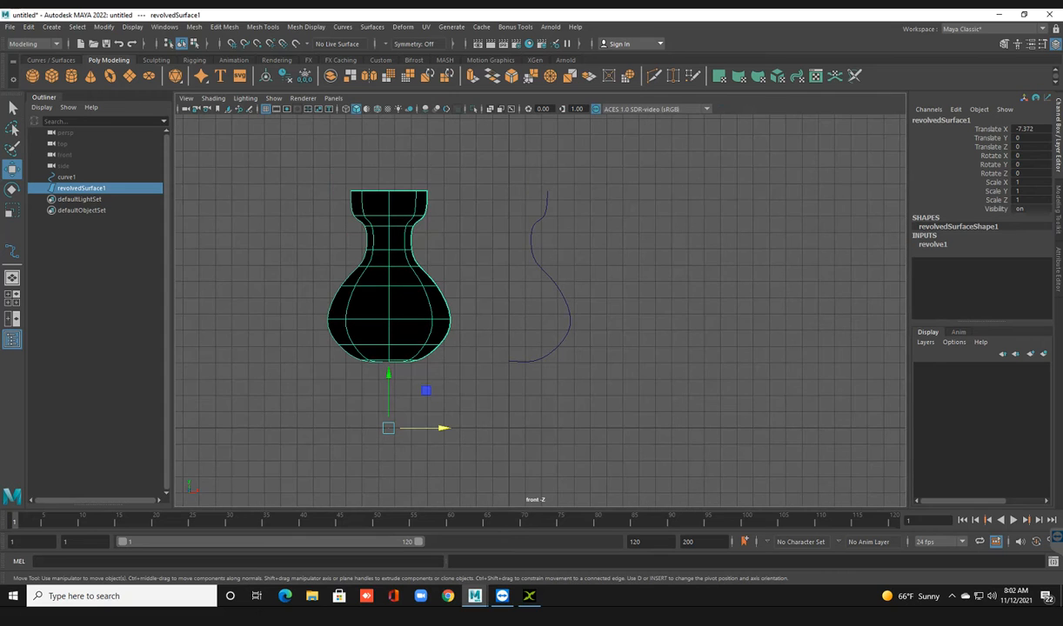
left_click(246, 99)
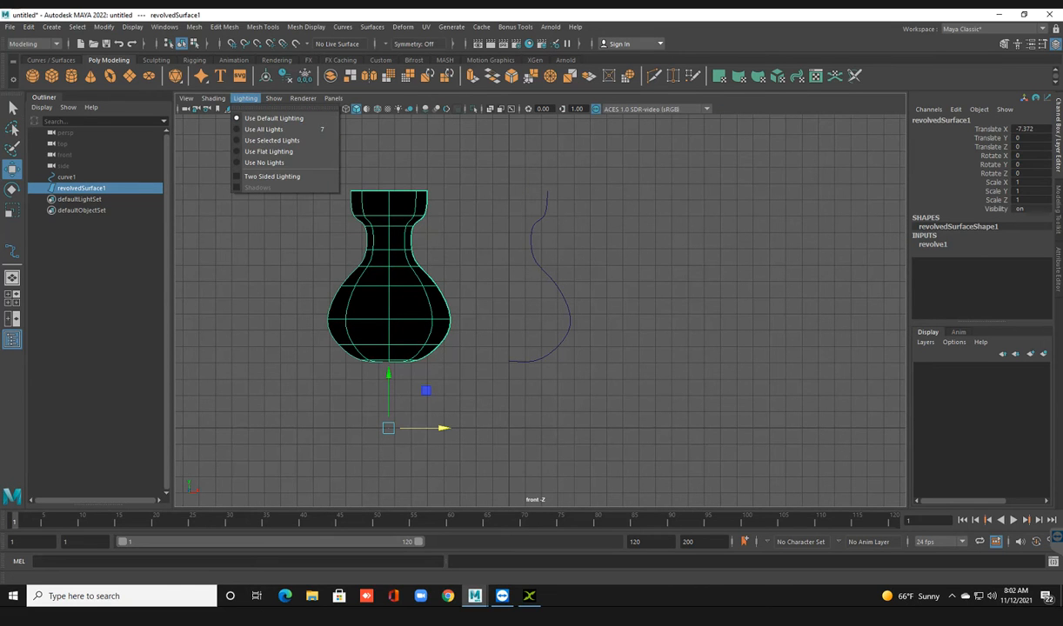
left_click(273, 177)
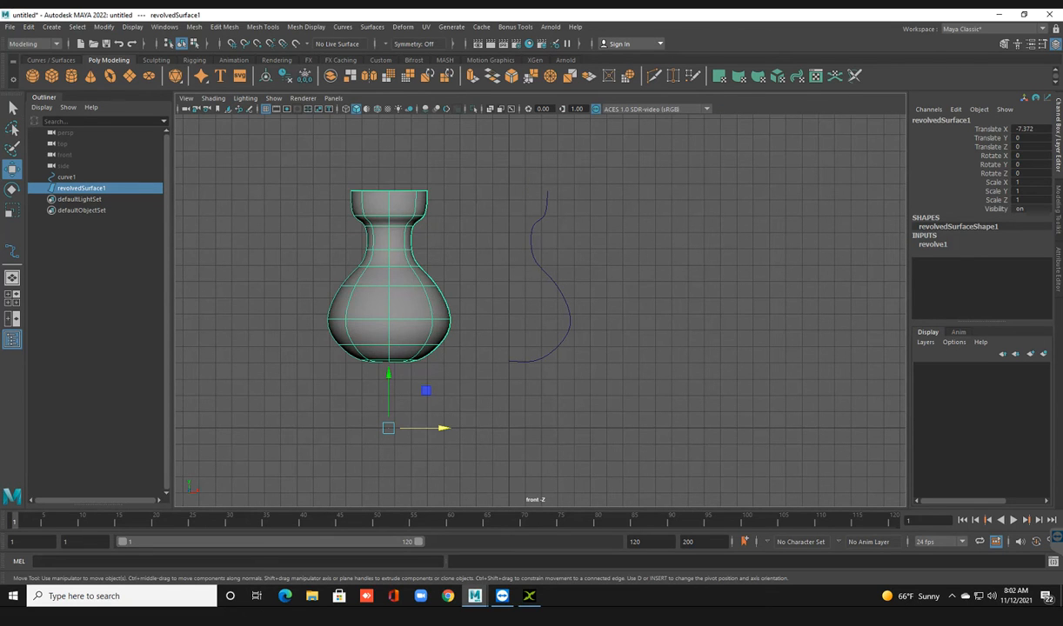
Step: Move the profile curve's top three control vertices inward to narrow the vase's neck, and adjust its bottom end vertex near the axis
left_click(557, 282)
key("F9")
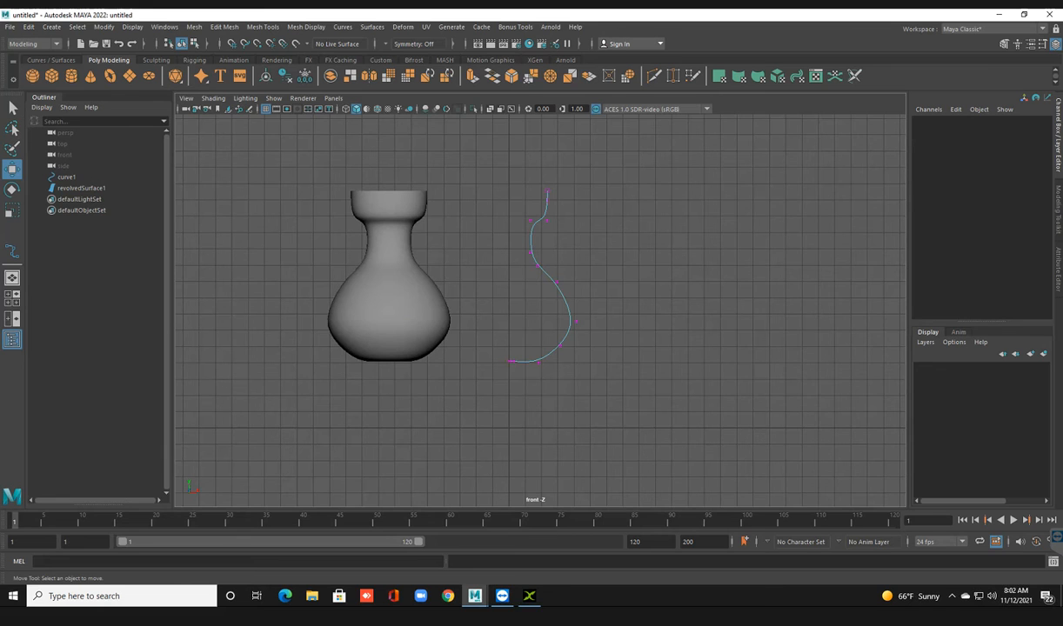
left_click_drag(539, 173, 568, 205)
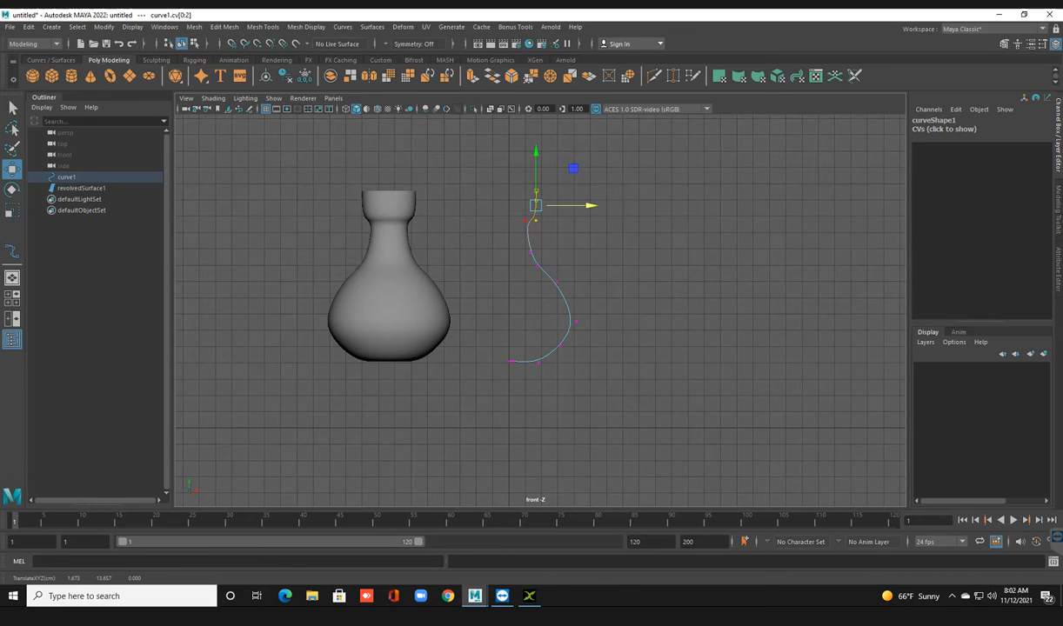
left_click_drag(498, 349, 511, 377)
left_click(511, 379)
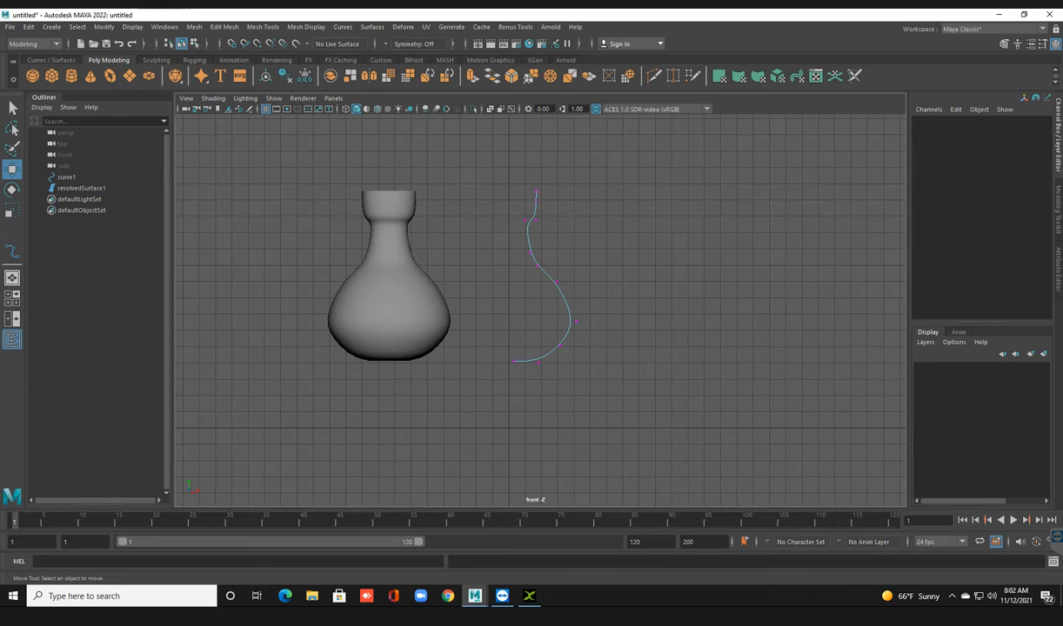
left_click_drag(503, 352, 567, 361)
Step: Show the perspective view at full size and turn on Two Sided Lighting so the vase is shaded
key("space")
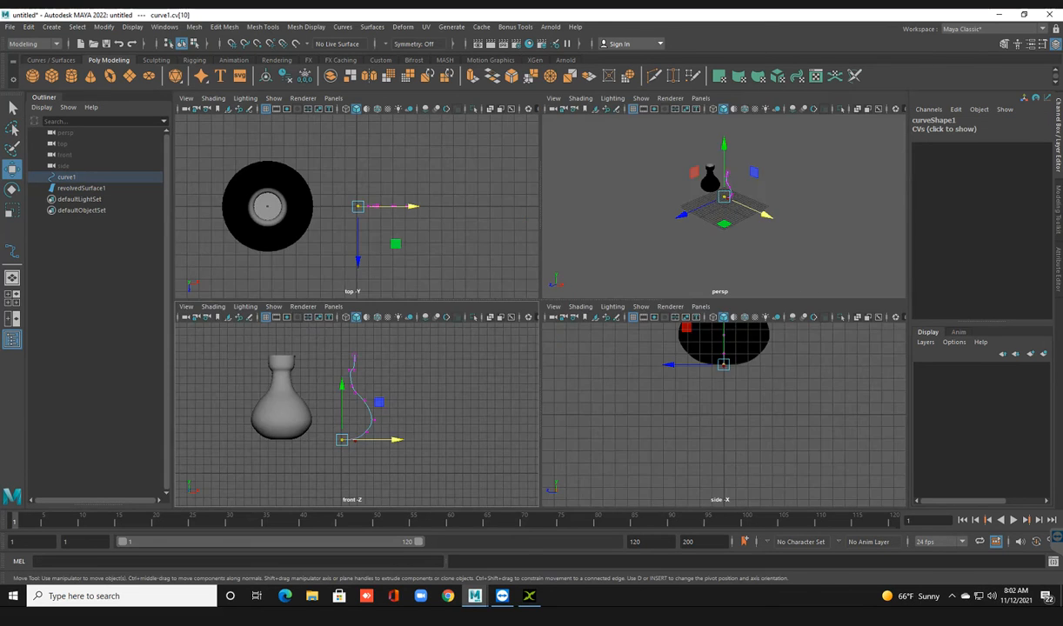
key("space")
scroll(541, 310, "up", 3)
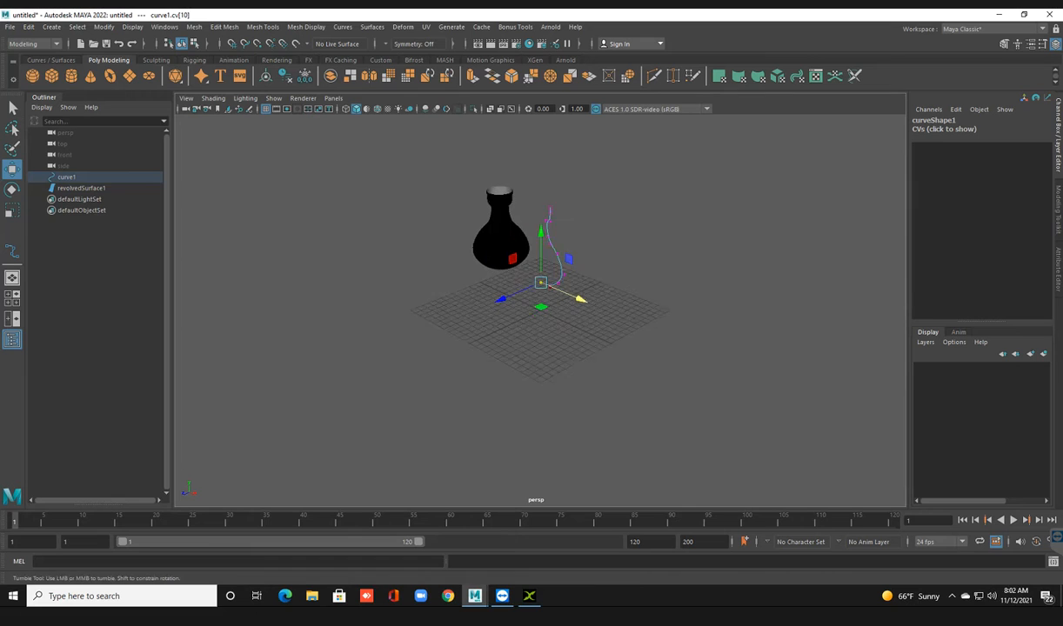
left_click_drag(541, 310, 609, 253, "alt")
left_click(238, 105)
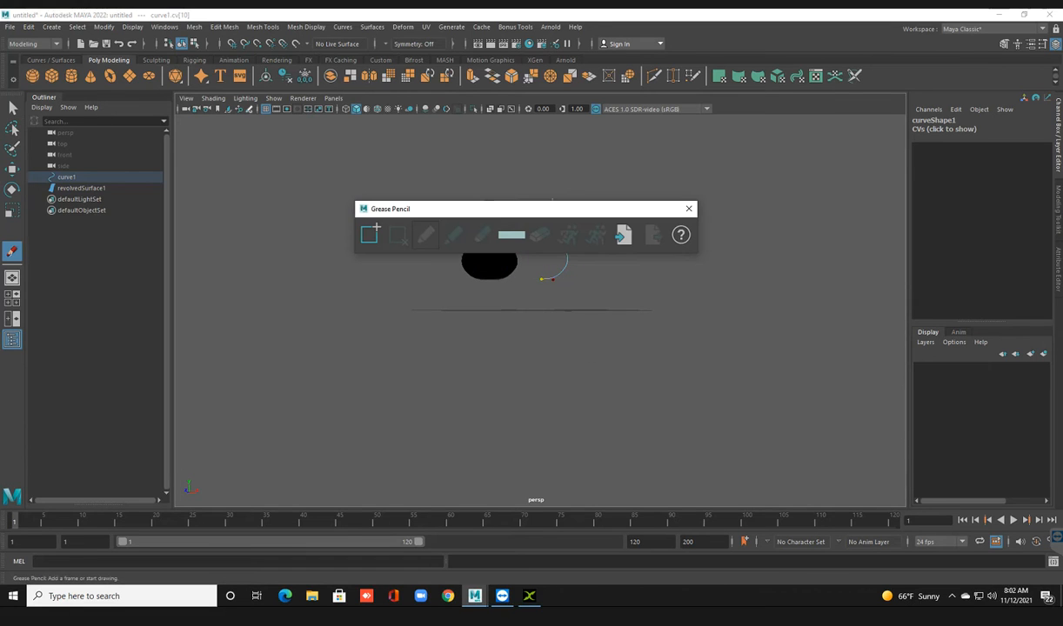
left_click(688, 209)
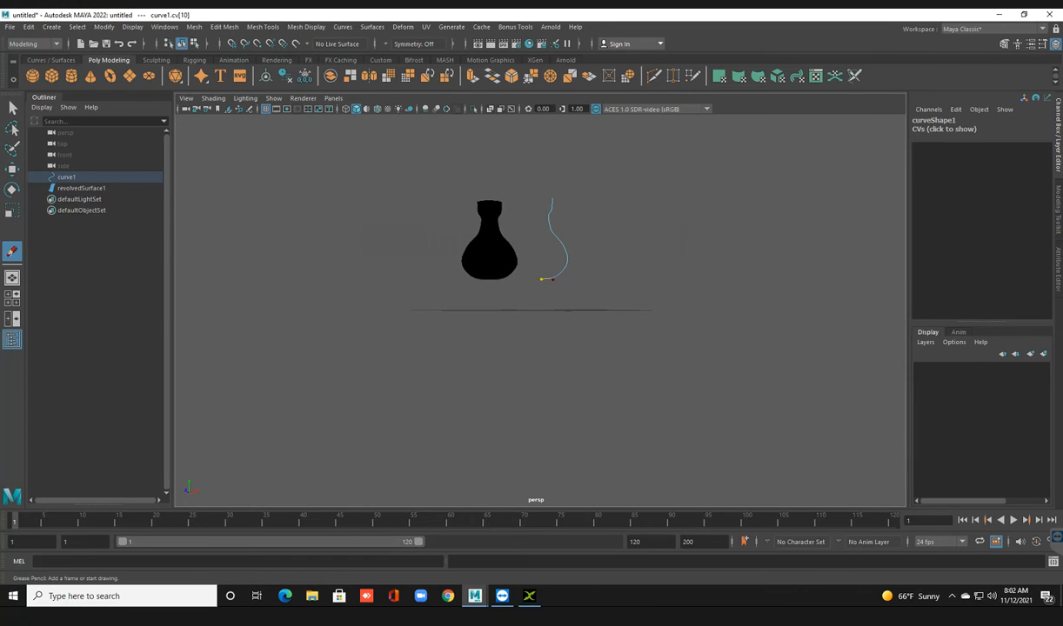
left_click(245, 98)
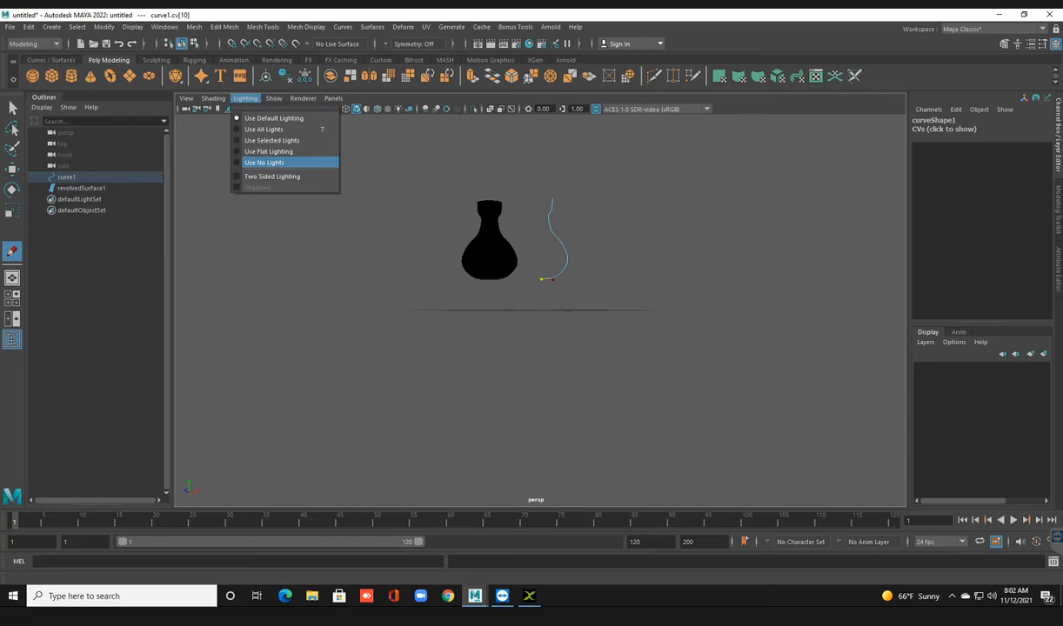
left_click(264, 163)
left_click(13, 108)
Step: From below, move the profile curve's bottom end vertex along X to about 0.025 to close the hole in the vase's base
mouse_move(579, 279)
left_mouse_down("alt")
mouse_move(570, 312)
mouse_move(520, 339)
left_mouse_up("alt")
scroll(540, 310, "up", 5)
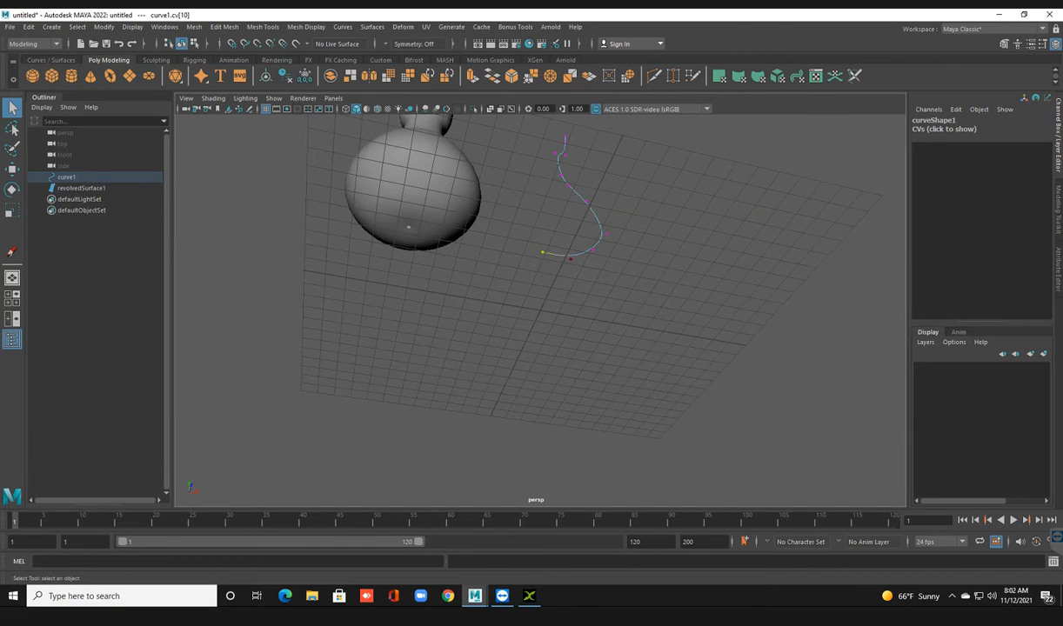
scroll(541, 310, "up", 1)
key("w")
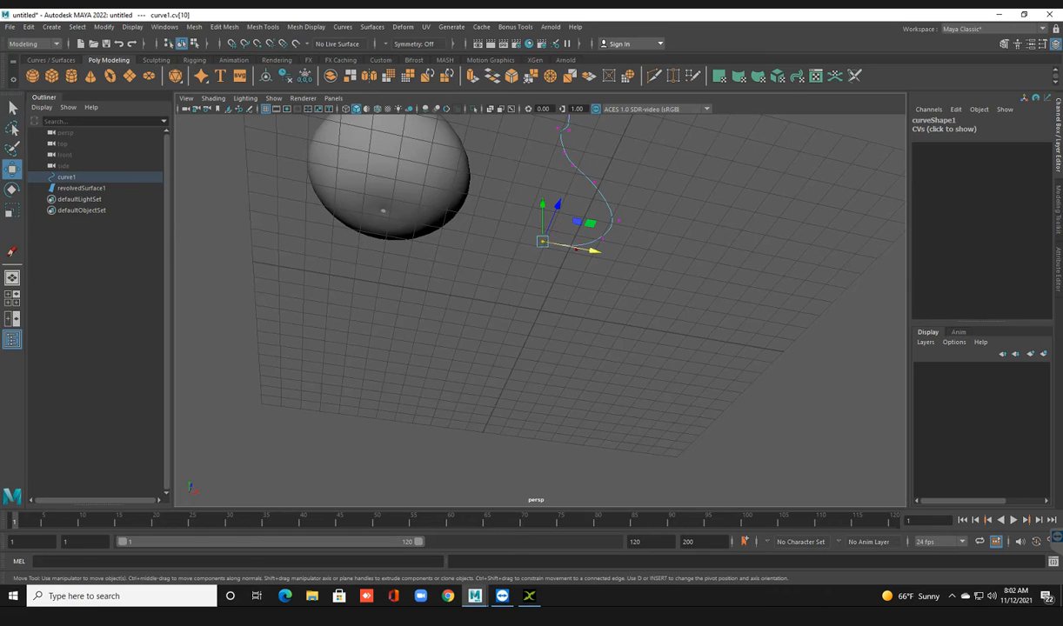
left_click_drag(592, 250, 594, 251)
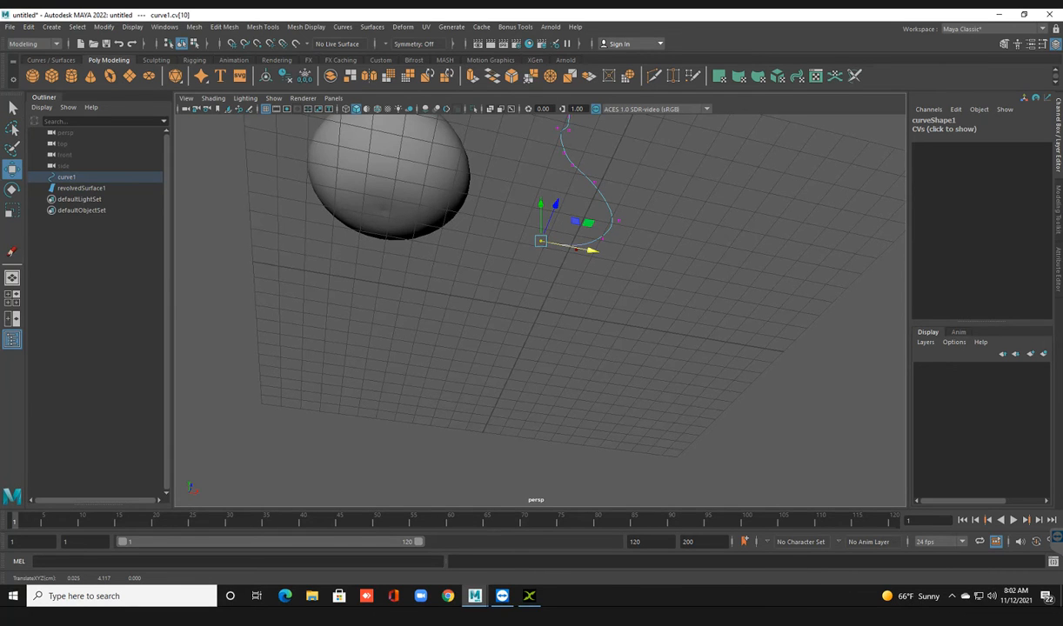
Step: Return the profile curve to object mode, delete it, and look over the remaining vase in the perspective view
scroll(540, 310, "down", 5)
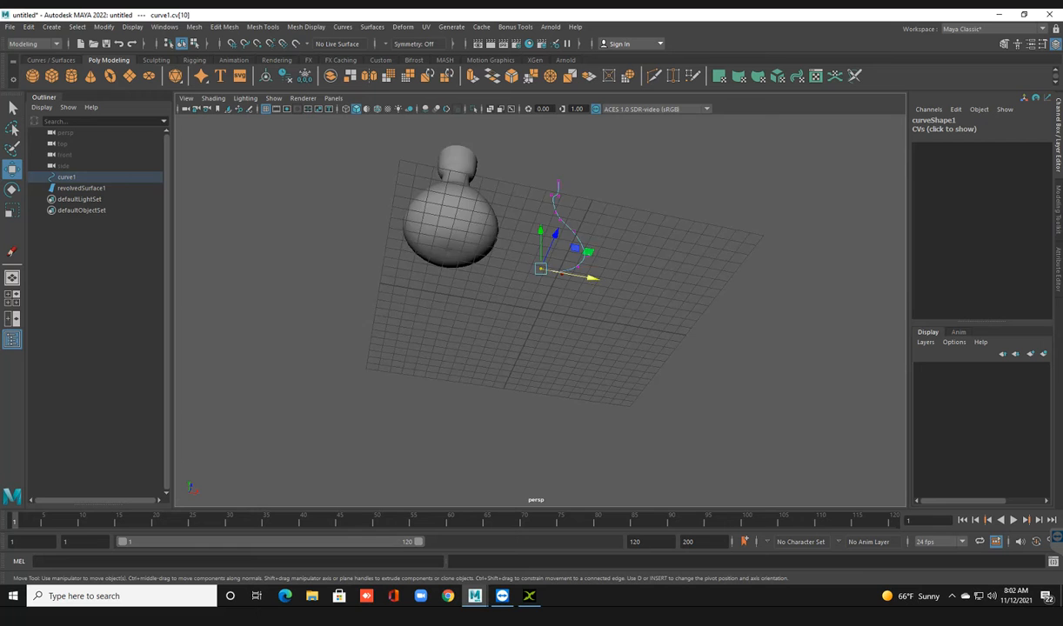
scroll(540, 310, "down", 4)
left_click_drag(540, 310, 509, 435, "alt")
right_click_drag(546, 231, 596, 214)
left_click_drag(574, 261, 586, 232, "alt")
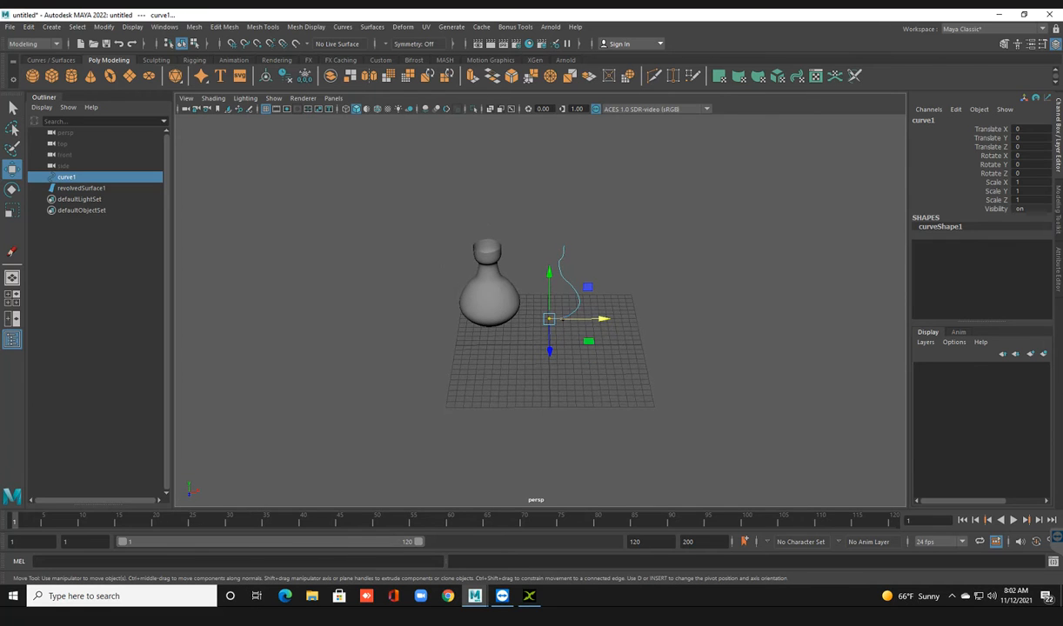
key("Delete")
scroll(540, 309, "up", 3)
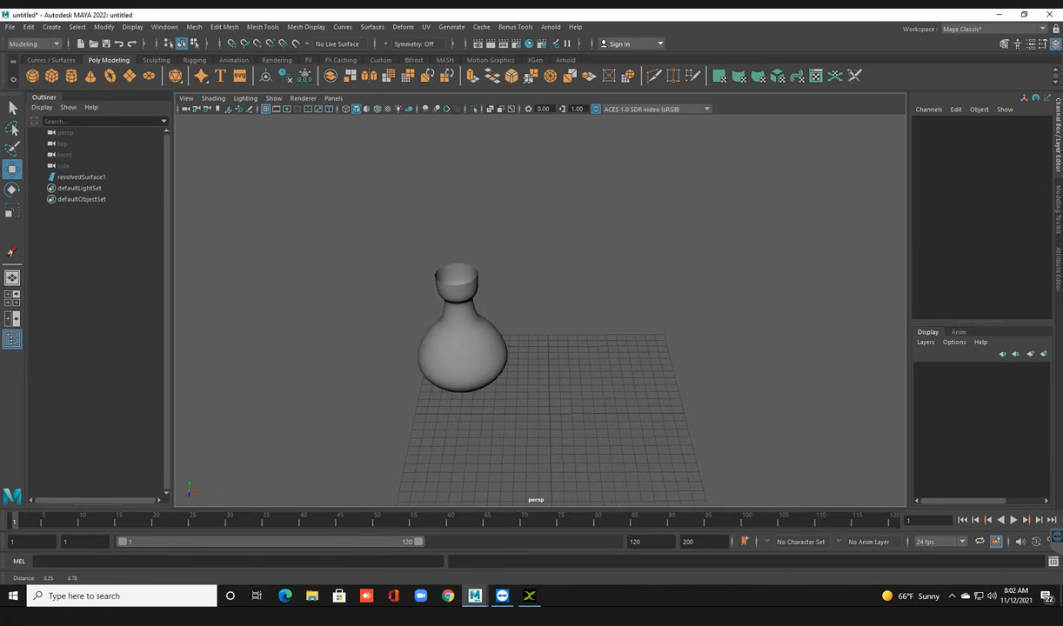
mouse_move(540, 310)
left_mouse_down("alt")
mouse_move(501, 248)
mouse_move(513, 262)
mouse_move(478, 283)
mouse_move(533, 326)
mouse_move(539, 319)
left_mouse_up("alt")
scroll(540, 310, "down", 3)
scroll(541, 310, "up", 2)
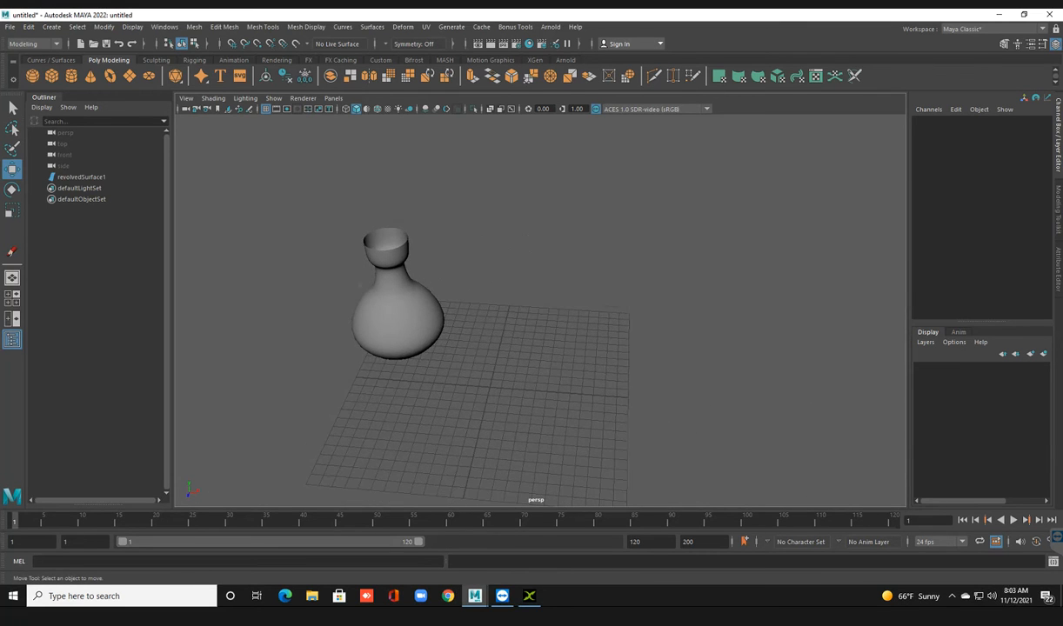
Step: Select the revolved vase surface and convert it from NURBS to polygons
middle_click_drag(540, 318, 528, 307, "alt")
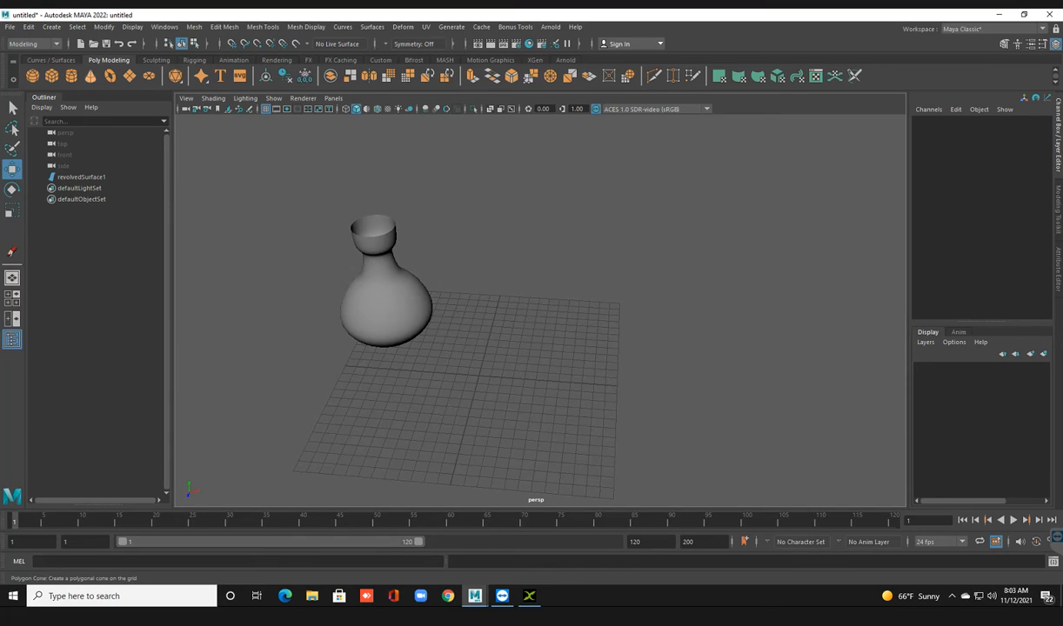
scroll(487, 296, "up", 5)
middle_click_drag(487, 296, 570, 349, "alt")
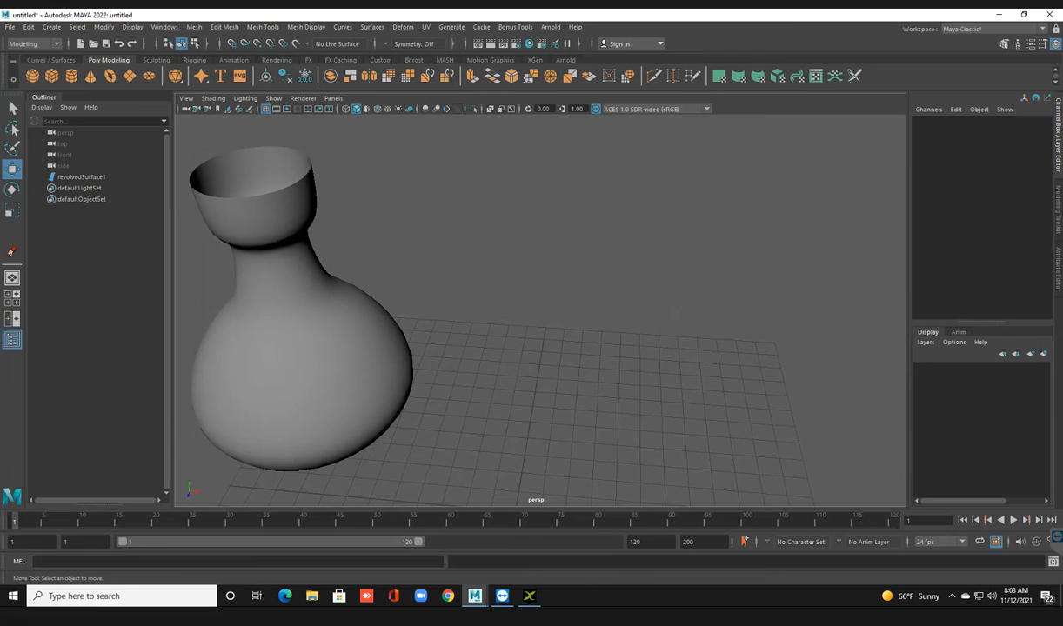
left_click(307, 270)
right_click(306, 271)
right_click_drag(310, 313, 305, 282)
left_click(104, 26)
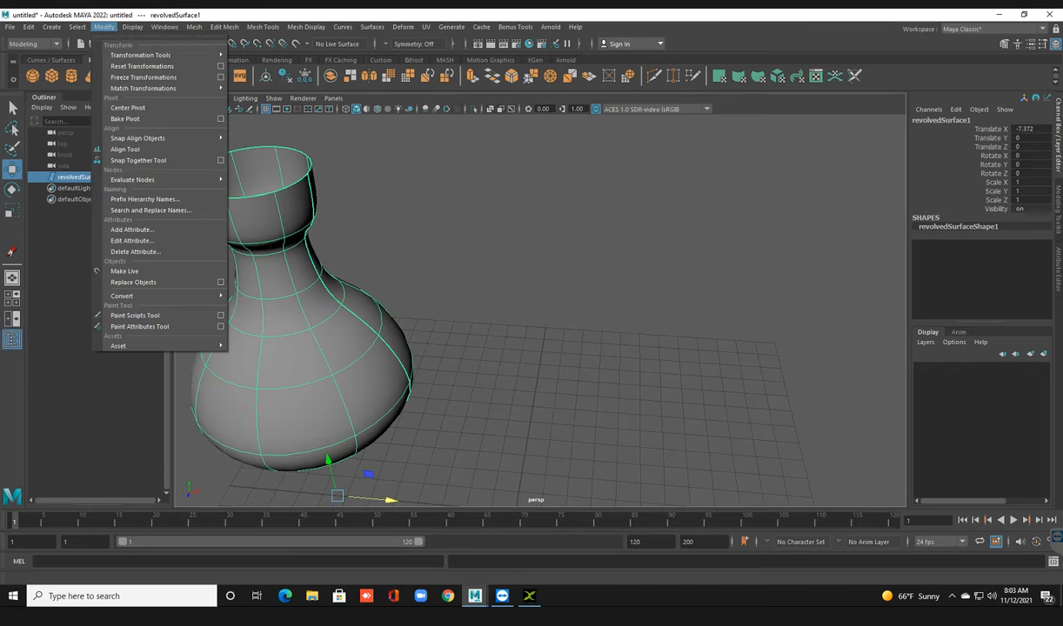
mouse_move(157, 296)
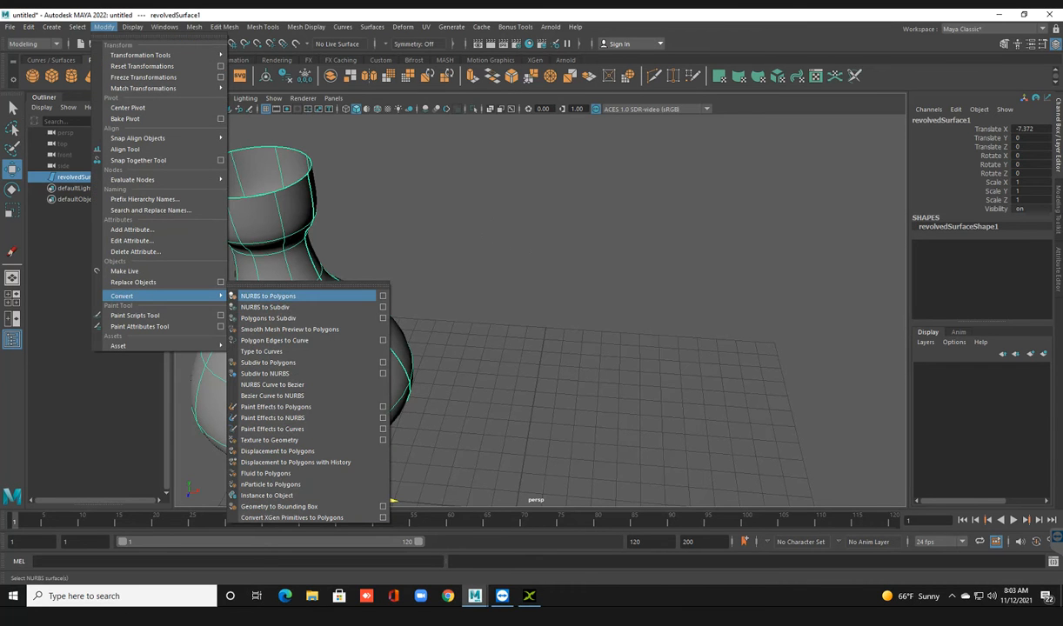
left_click(271, 296)
Step: Move the converted polygon vase along X to about 6.377, clear of the original, and delete the original NURBS surface
left_click_drag(570, 426, 658, 433)
left_click(407, 339)
key("Delete")
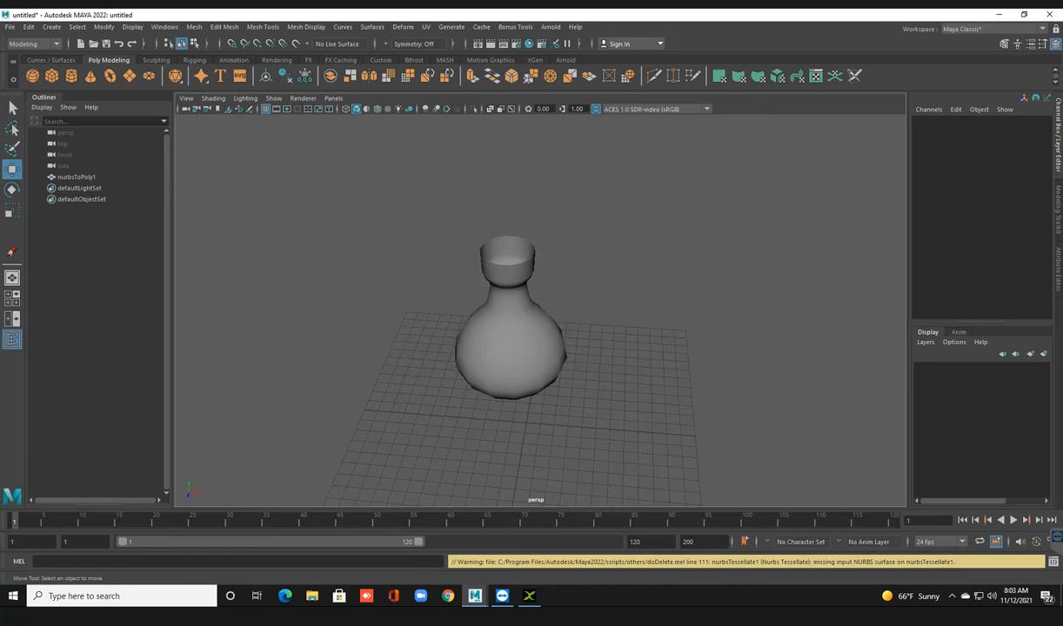
Step: Apply Smooth to the polygon vase's mesh and raise the number of smoothing divisions
scroll(511, 330, "up", 2)
left_click_drag(487, 348, 516, 279, "alt")
left_click(489, 296)
left_click(618, 261)
scroll(540, 305, "down", 3)
left_click_drag(540, 304, 604, 333, "alt")
left_click(557, 322)
key("1")
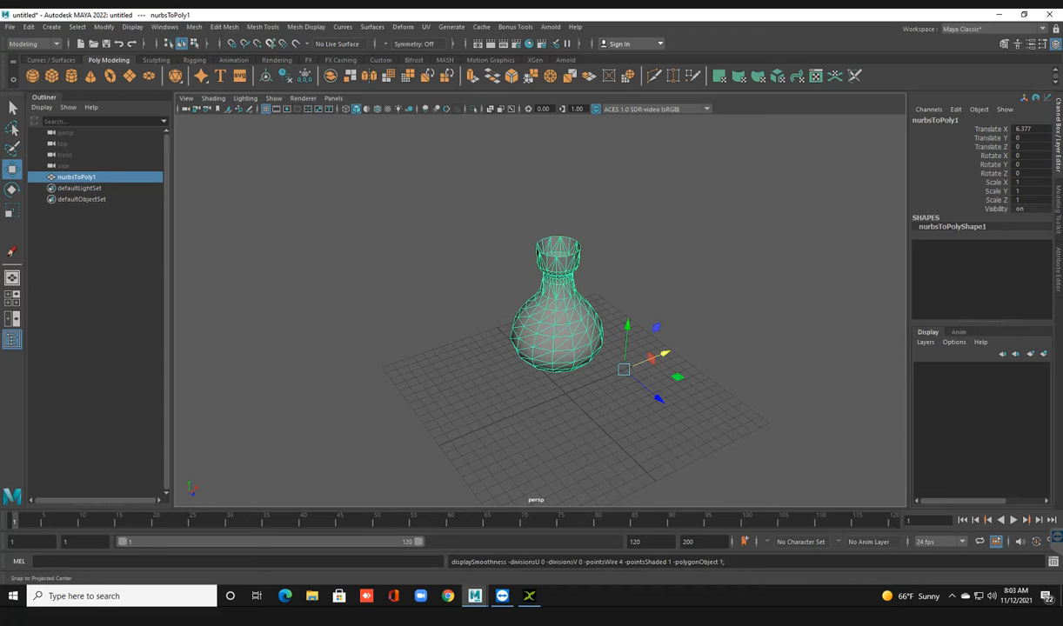
left_click(194, 26)
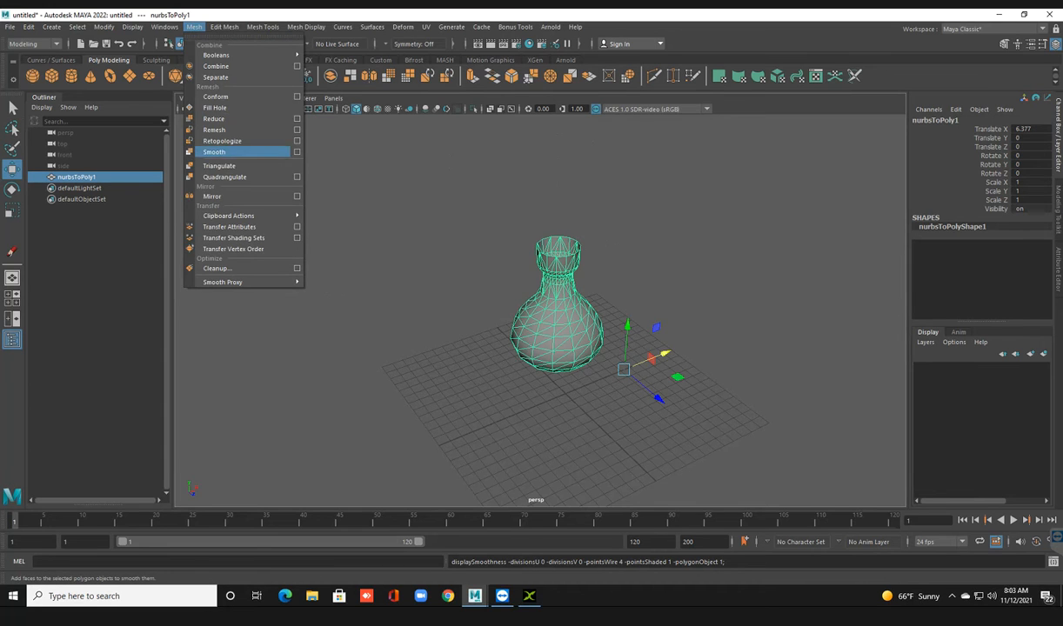
left_click(218, 152)
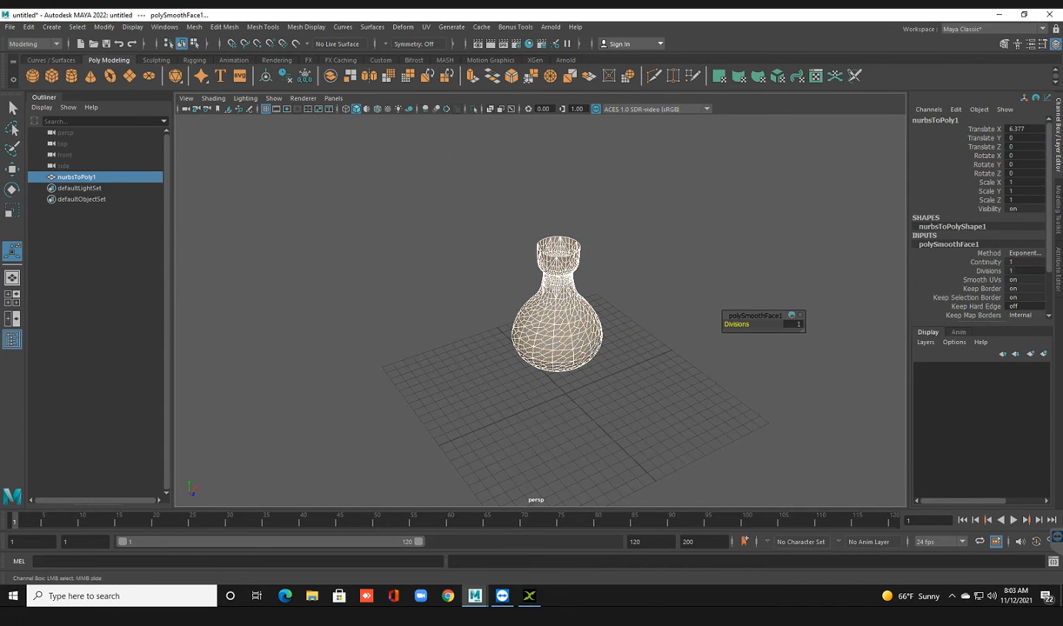
left_click_drag(737, 324, 750, 325)
Step: Assign a new Phong E material to the vase and show the material's attributes
right_click_drag(589, 289, 642, 549)
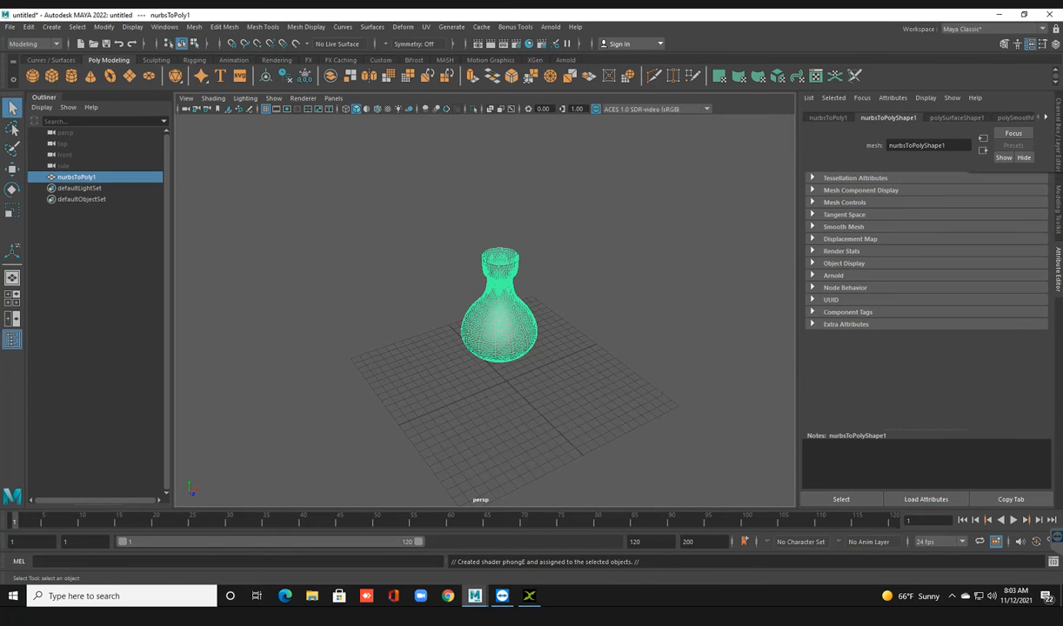
left_click(1045, 117)
left_click(966, 159)
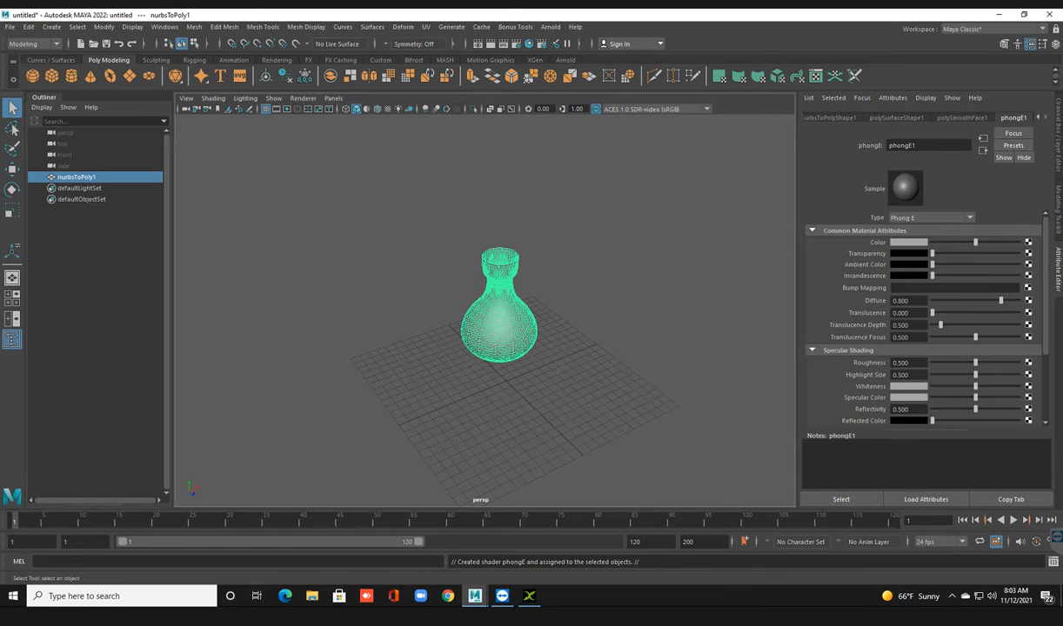
Step: Connect a File texture to the Phong E material's color and start choosing its image
left_click(1029, 243)
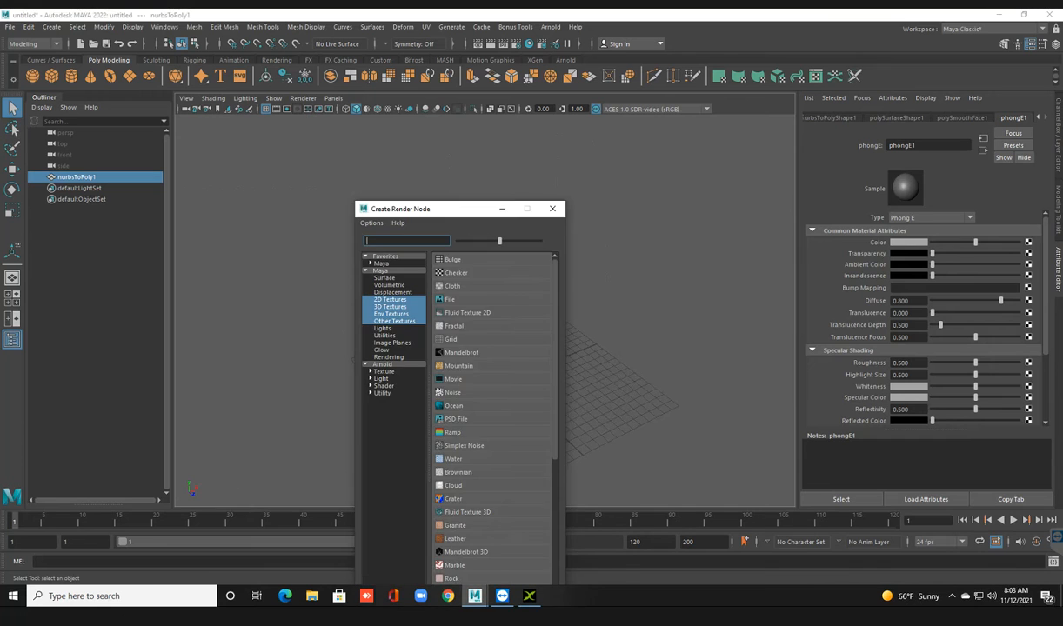
left_click(450, 300)
left_click(1031, 269)
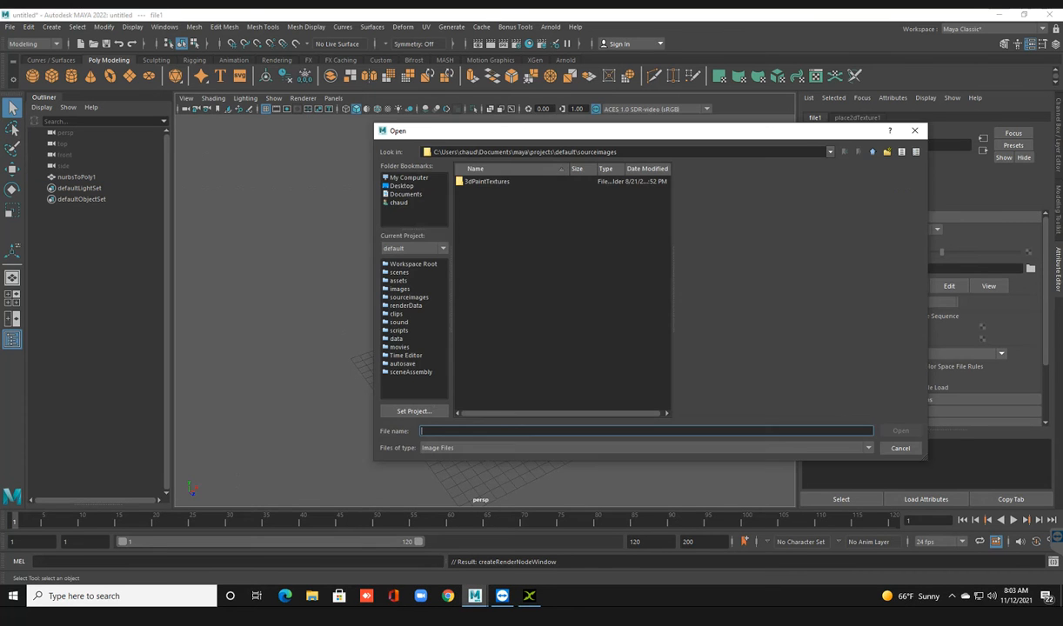
Step: Look through the texture folders in B:\color and open the diyo folder
left_click(409, 177)
left_click(487, 191)
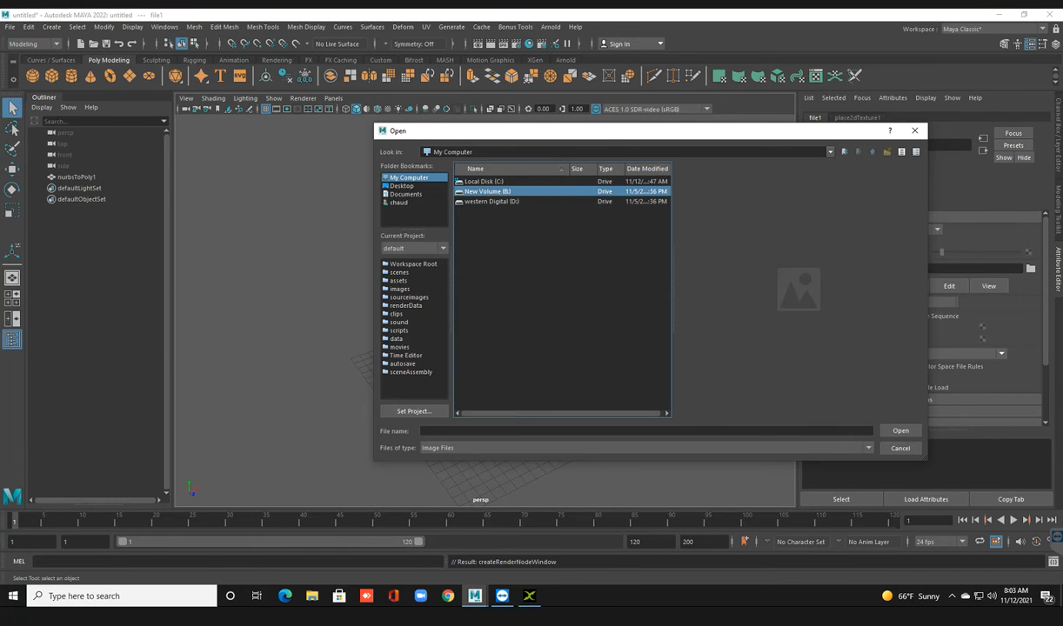
double_click(488, 192)
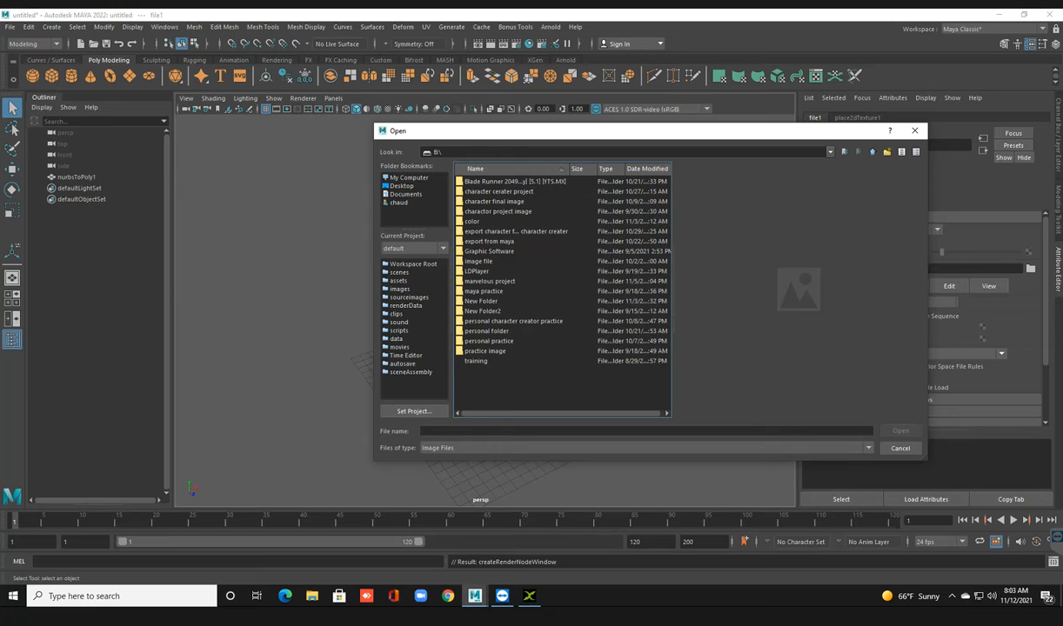
double_click(472, 221)
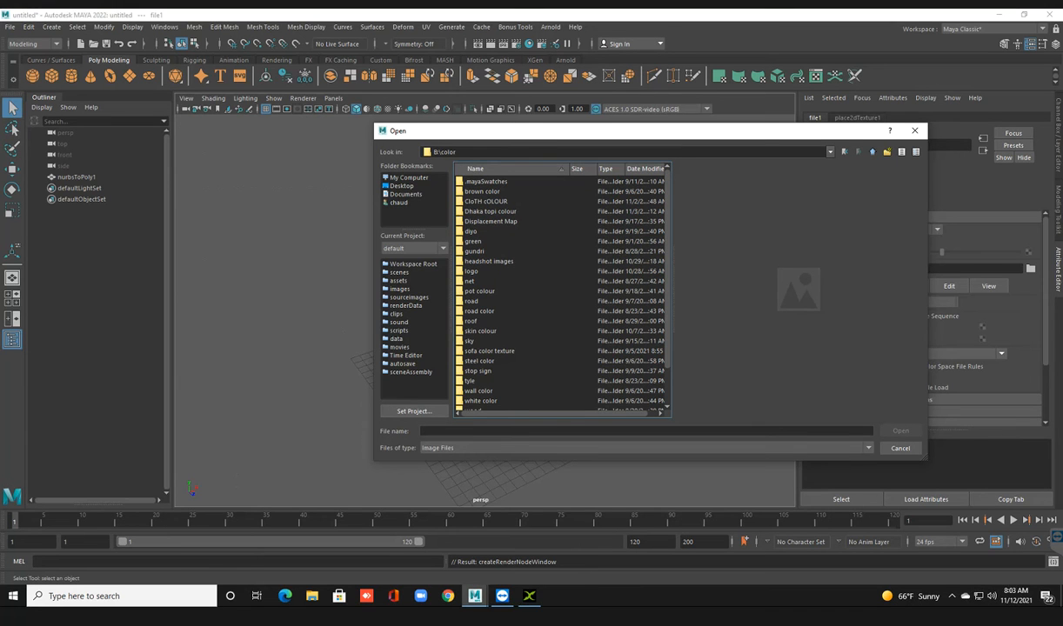
left_click(475, 252)
left_click(487, 202)
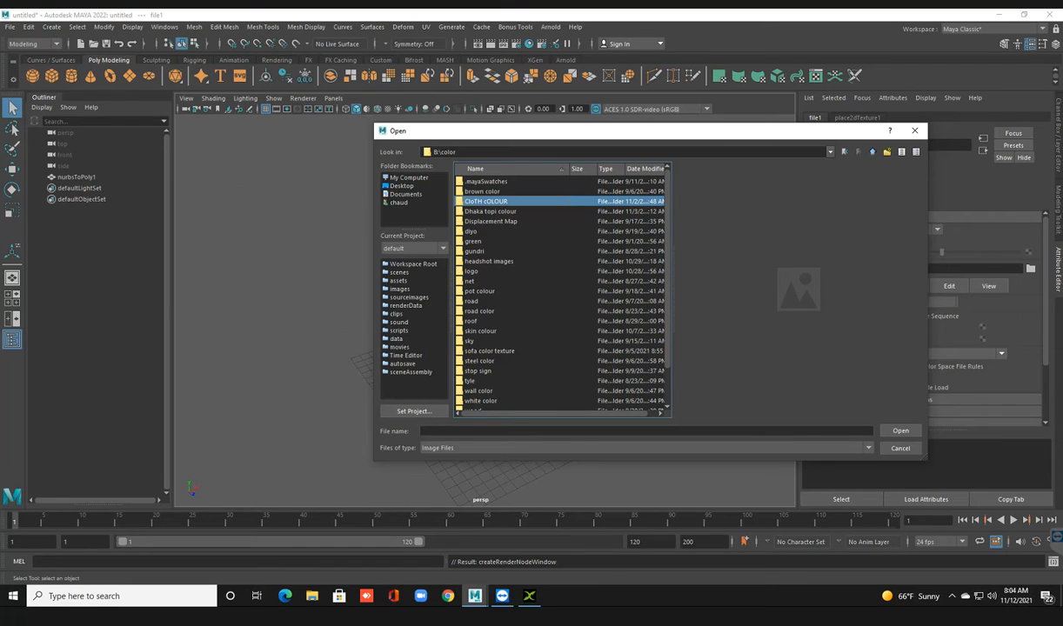
scroll(562, 289, "down", 1)
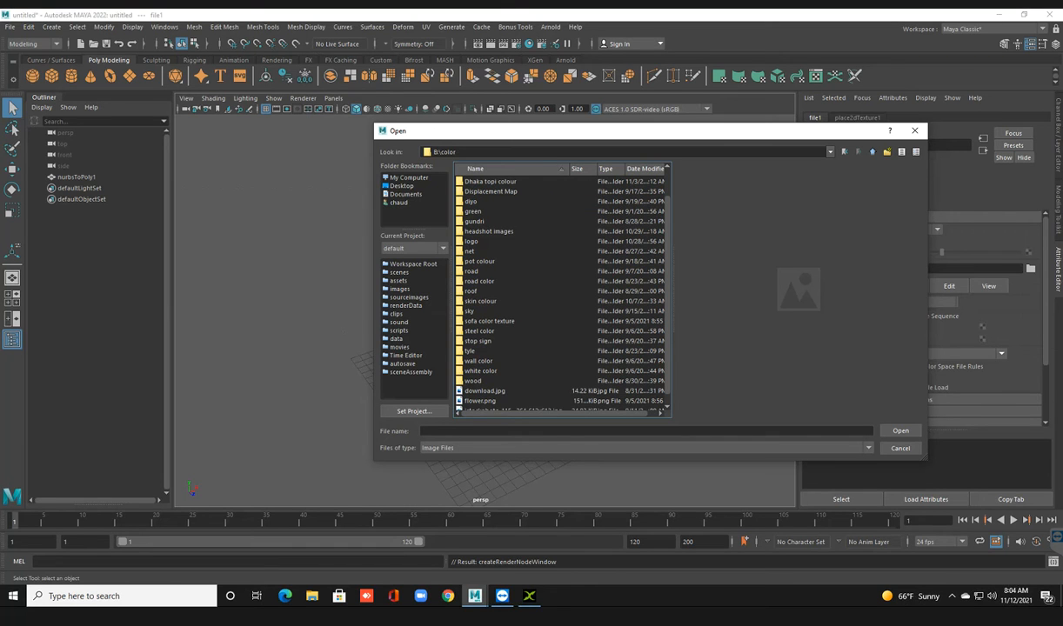
scroll(561, 289, "up", 1)
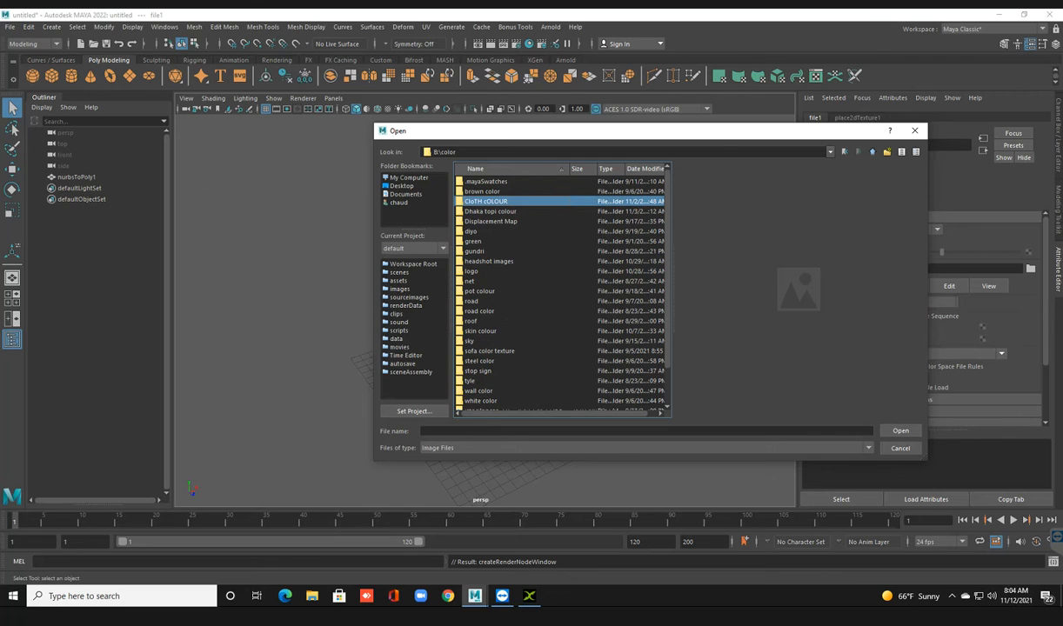
left_click(473, 241)
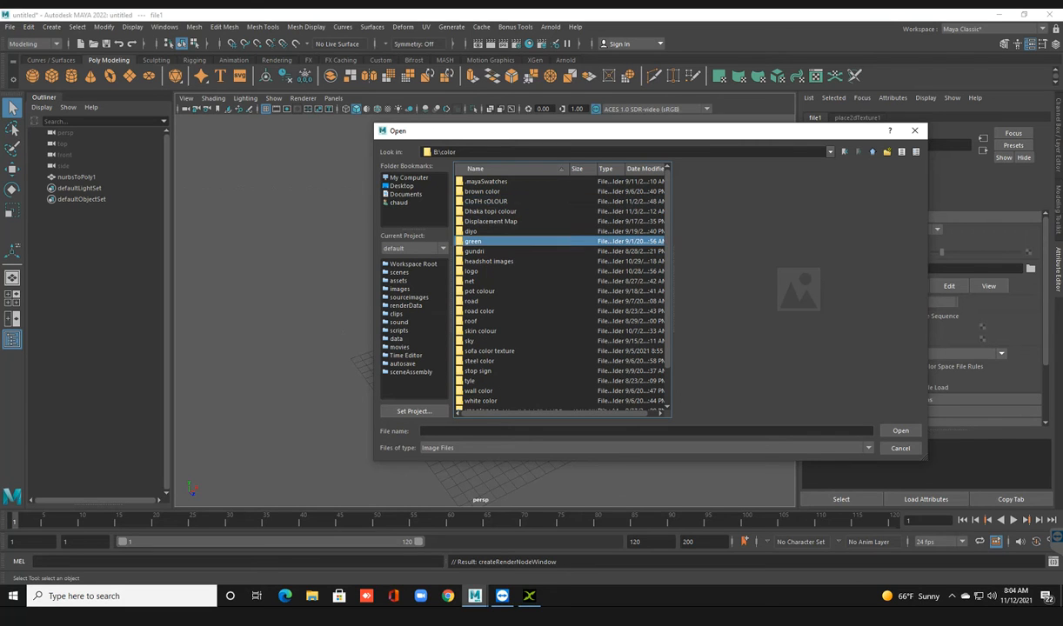
double_click(471, 231)
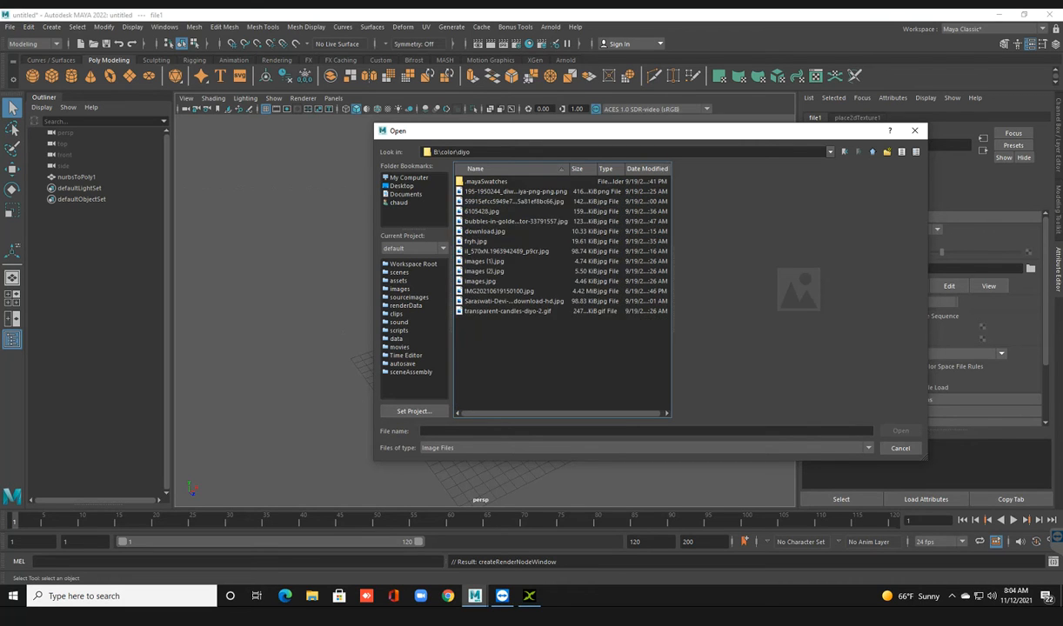
Step: Preview the images in the diyo folder one after another for a suitable vase texture
left_click(515, 192)
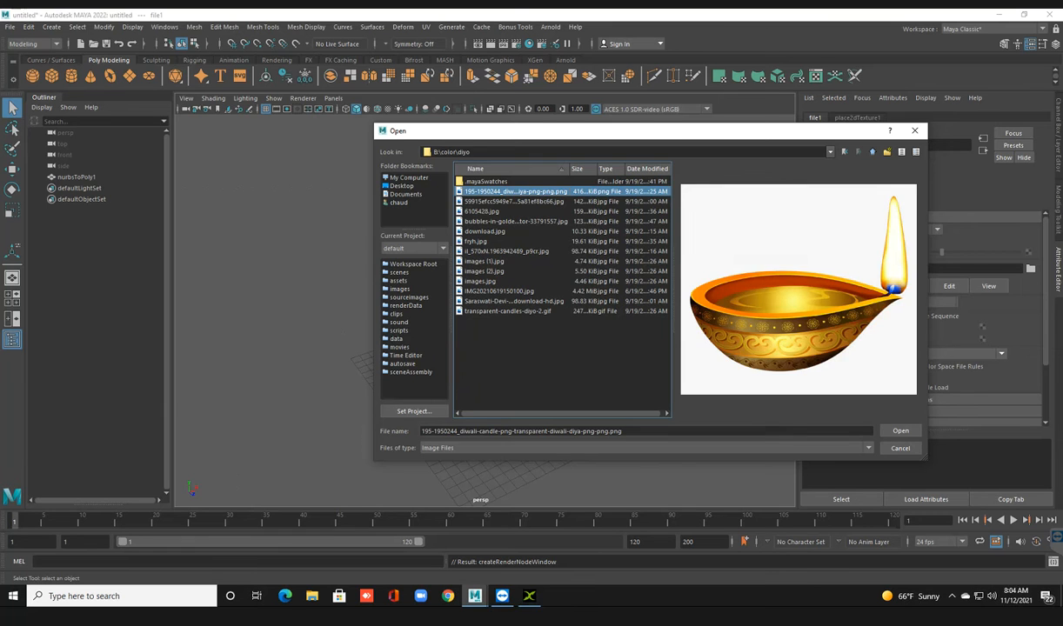
key("Down")
key("Down")
key("Down")
key("Down")
key("Down")
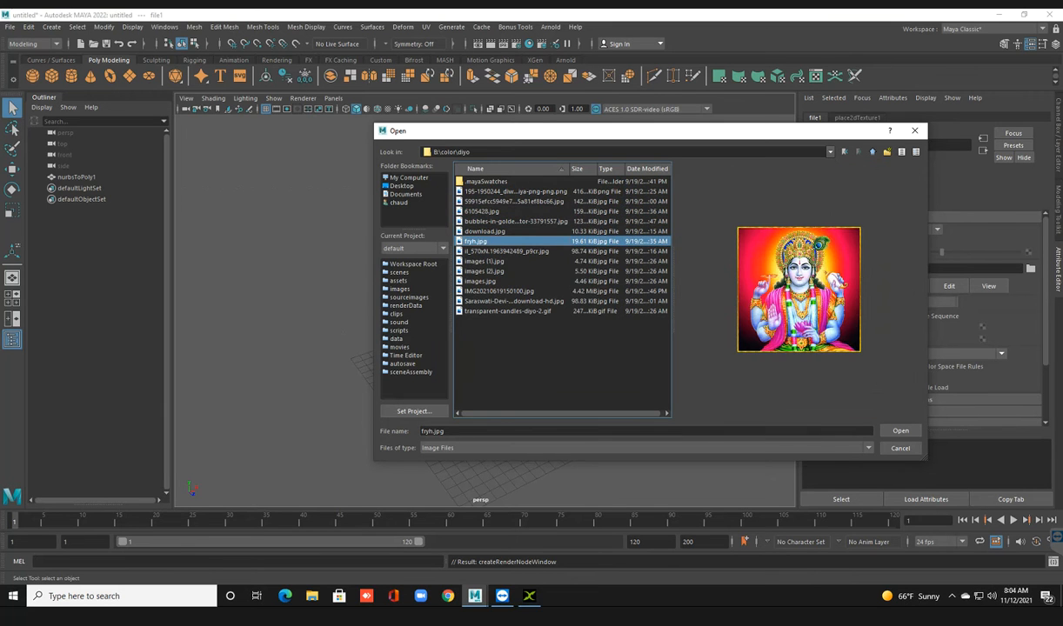
key("Down")
key("Down")
key("Down")
key("Down")
key("Down")
key("Down")
key("Down")
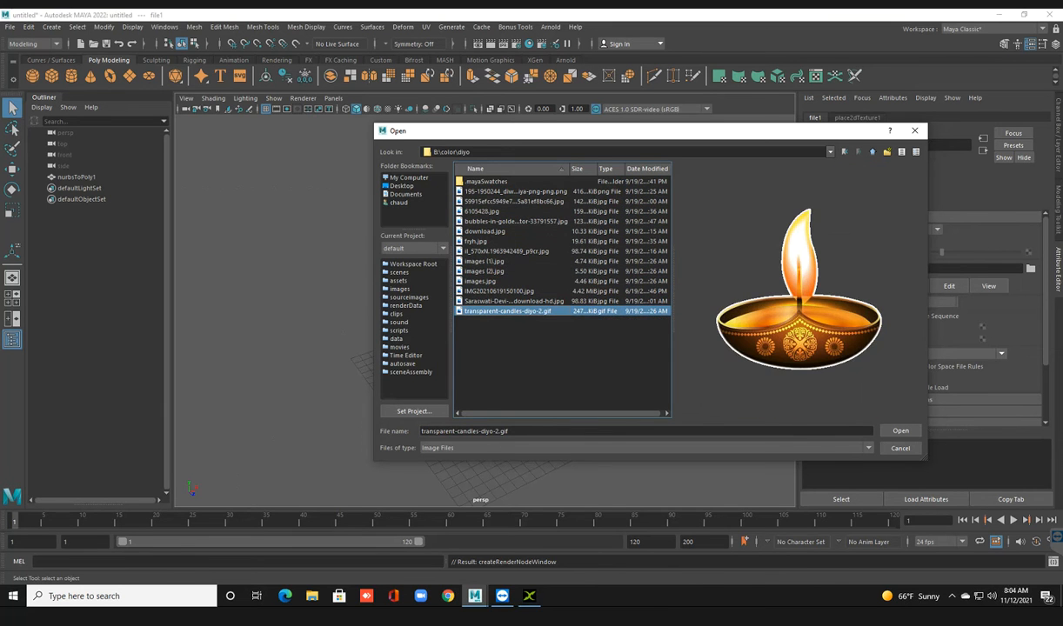
Step: Go back up to the B drive and open its image file folder
key("BackSpace")
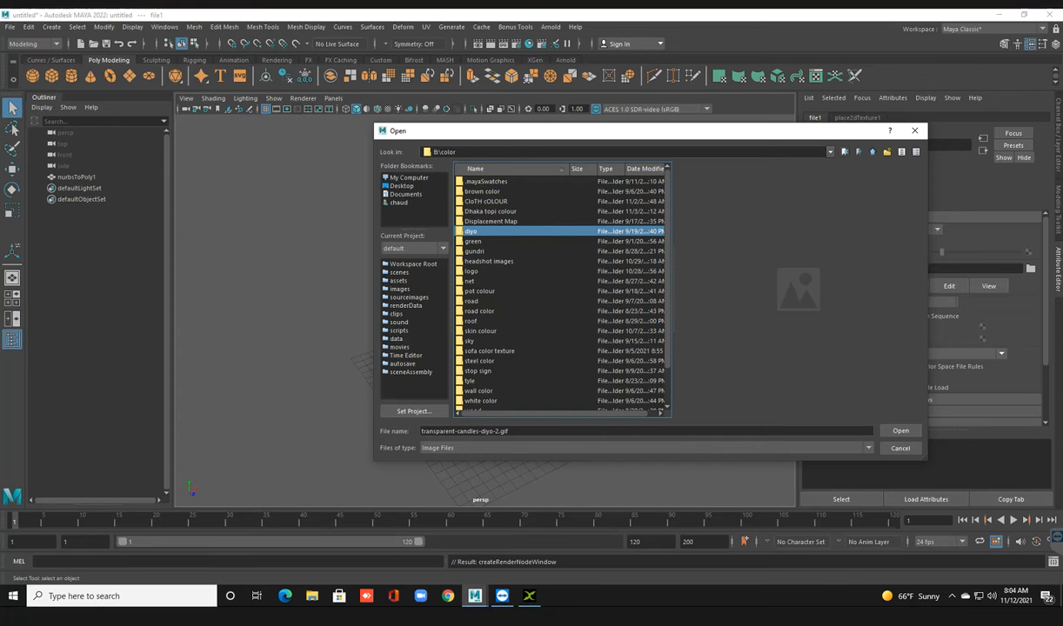
key("BackSpace")
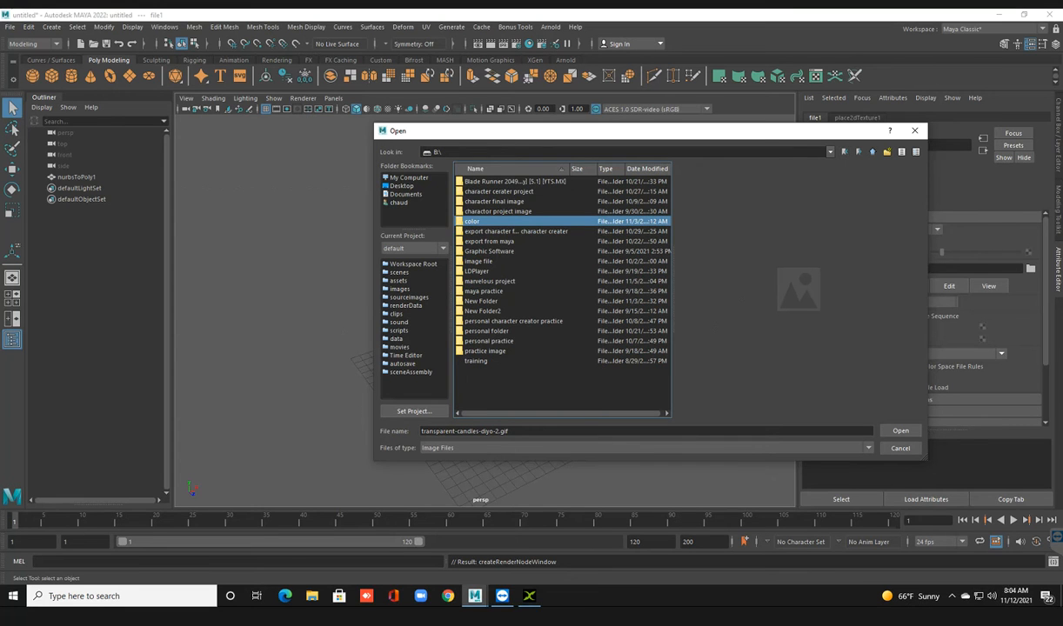
key("Down")
key("Down")
key("Down")
key("Down")
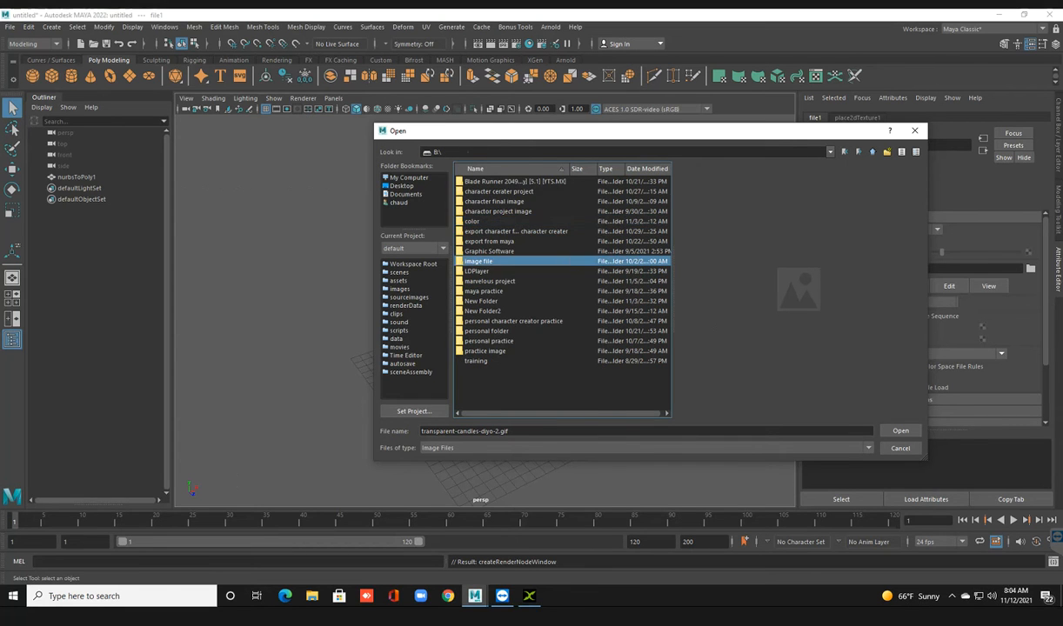
key("Return")
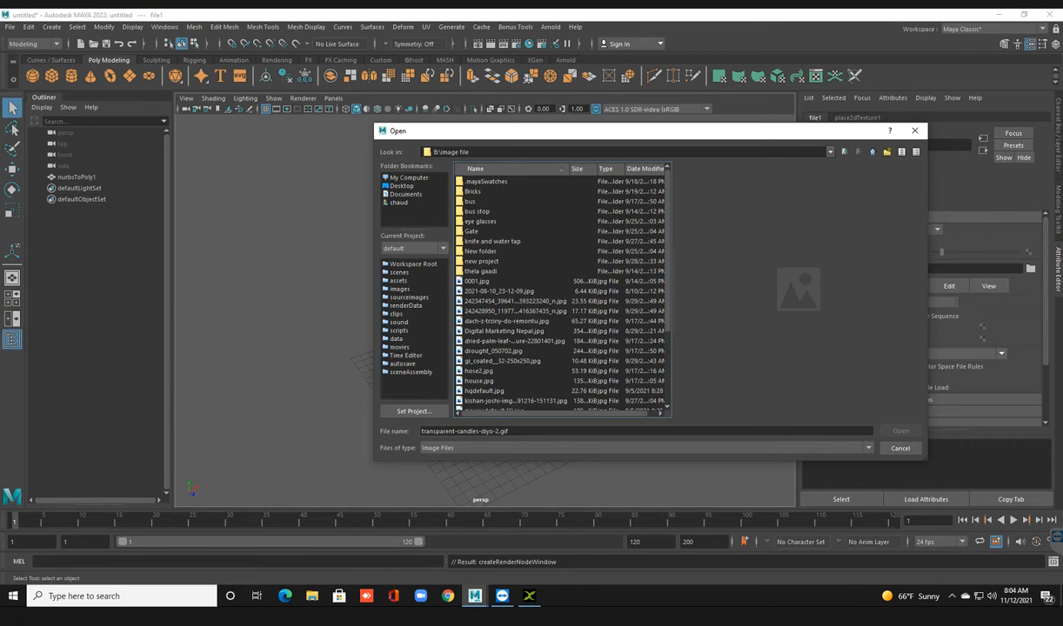
Step: Preview the images in the image file folder from 0001.jpg to the last one for a suitable vase texture
left_click(477, 281)
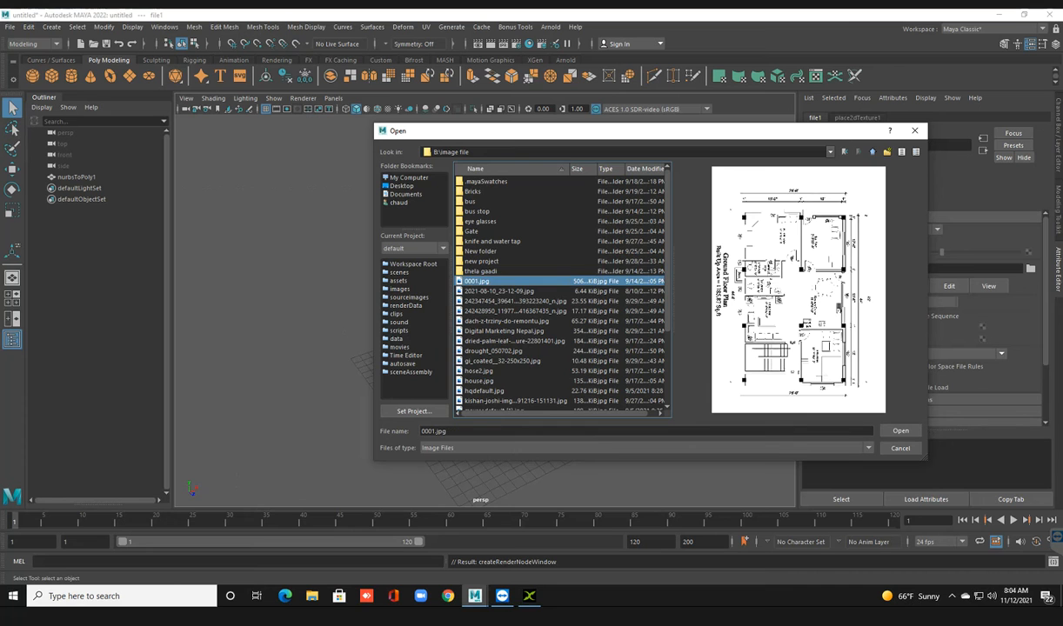
key("Down")
key("Down")
key("Down")
key("Down")
key("Down")
key("Down")
key("Down")
key("Down")
key("Down")
key("Down")
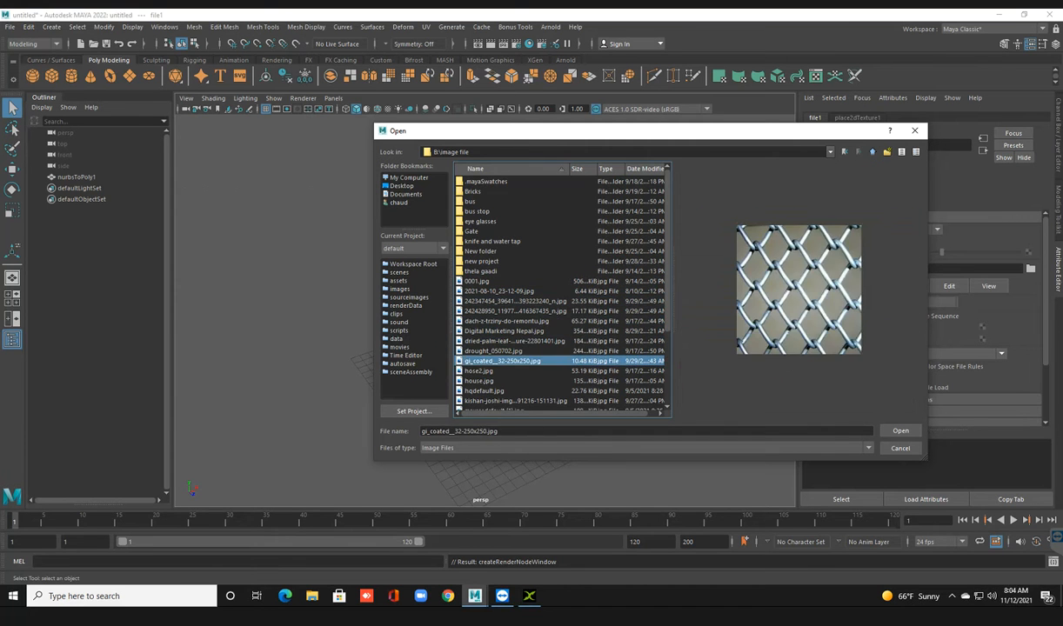
key("Down")
key("Down")
key("Down")
key("Down")
key("Down")
key("Down")
key("Down")
key("Down")
key("Down")
key("Down")
key("Down")
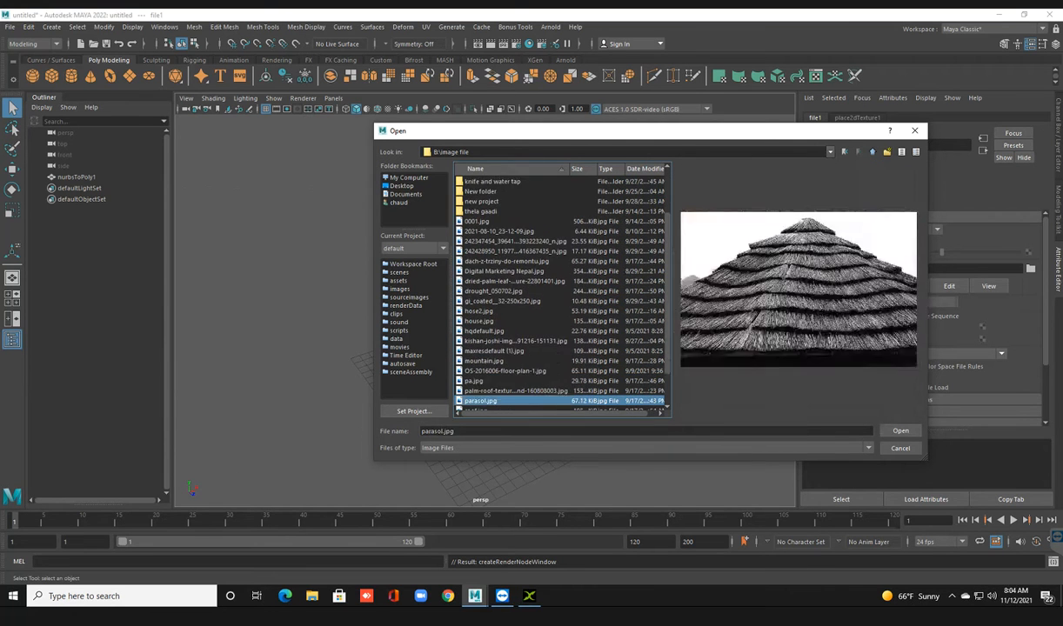
key("Down")
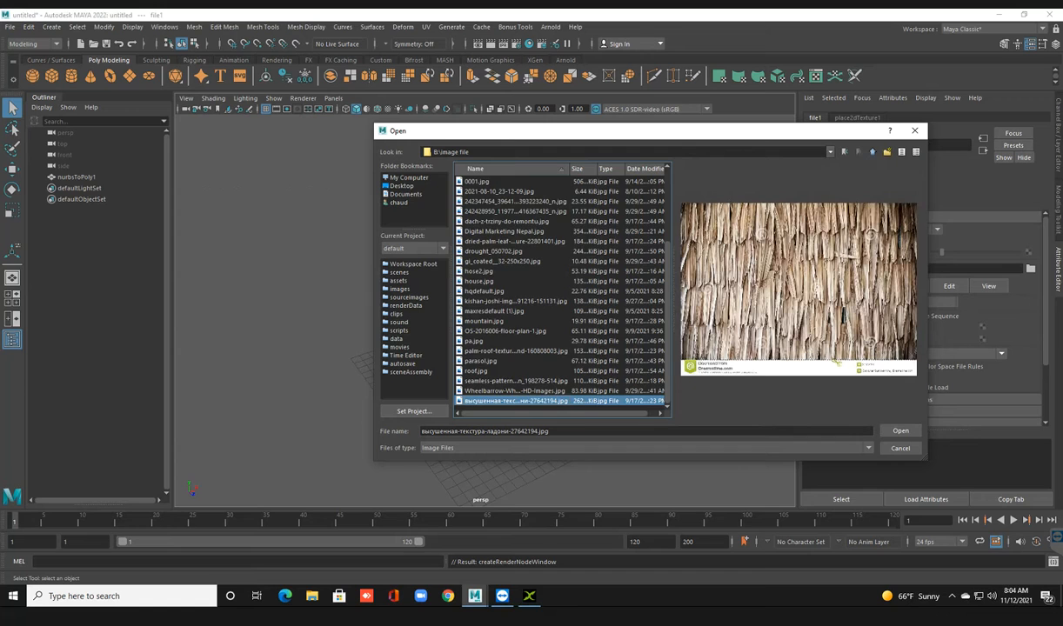
scroll(562, 292, "up", 4)
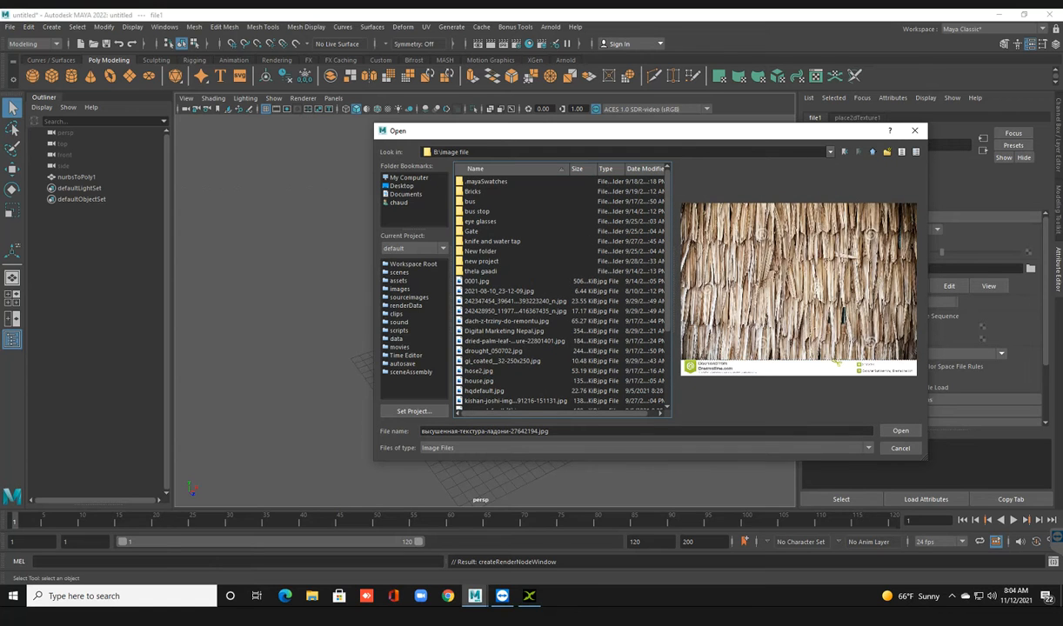
Step: Return to the B drive and open its maya practice folder to check for texture images
key("BackSpace")
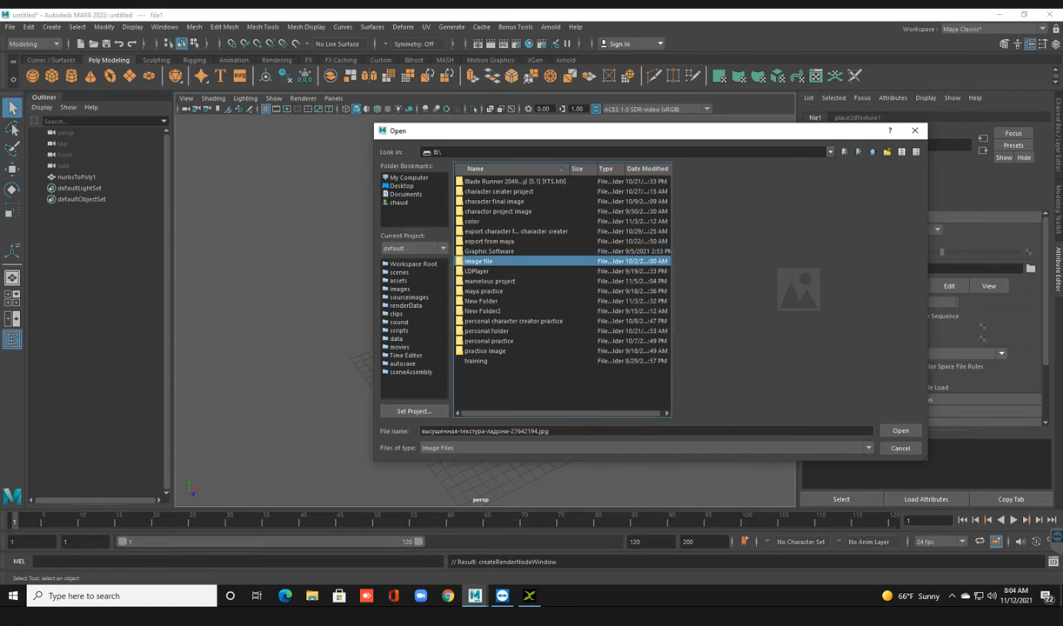
left_click(483, 292)
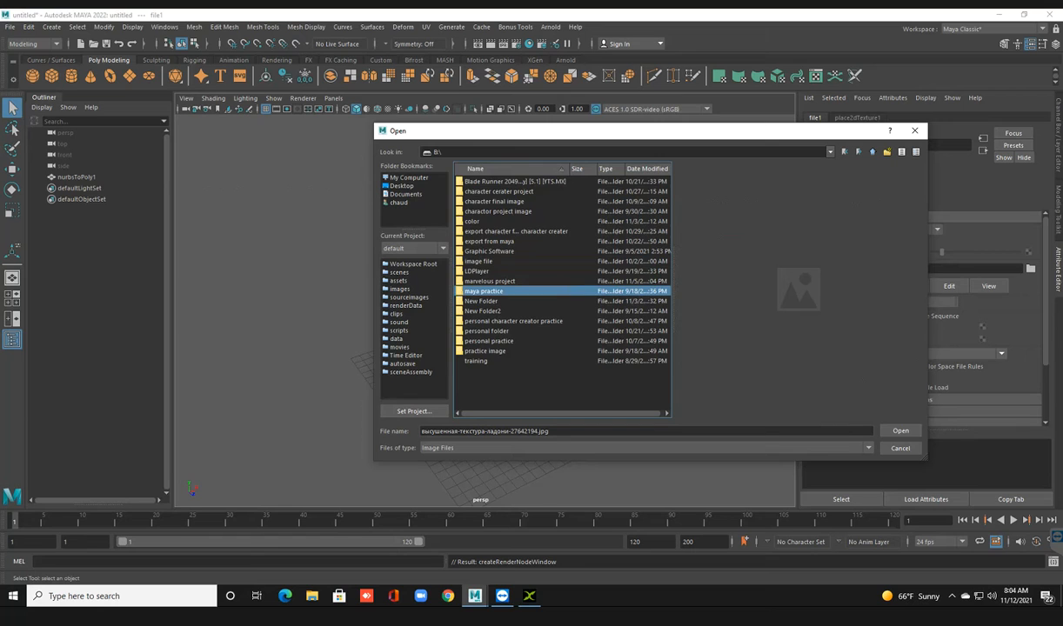
key("Return")
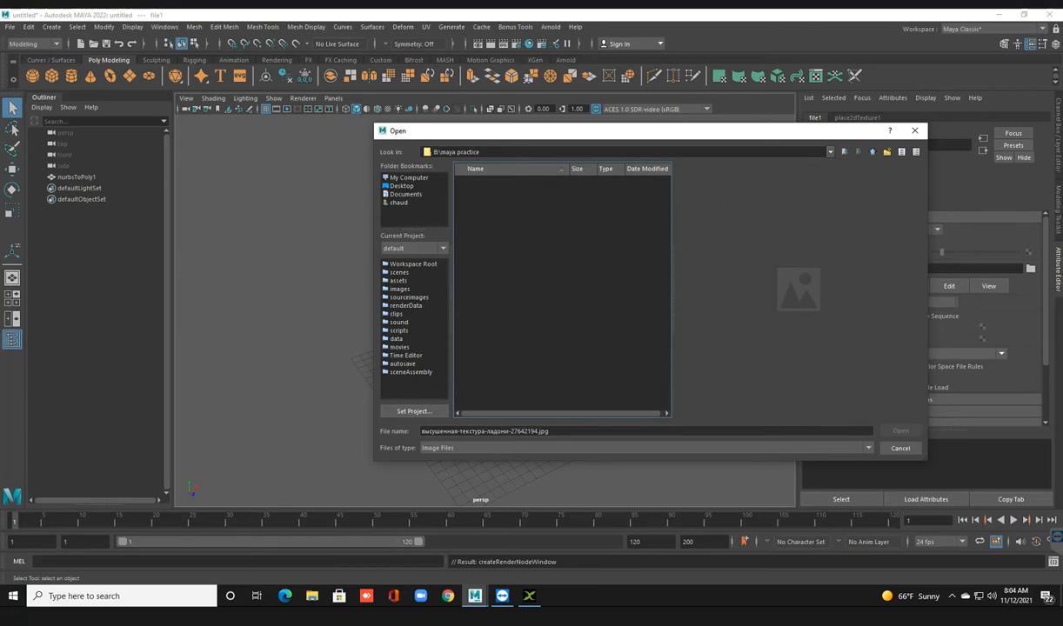
Step: Load images (1).png from the pot colour folder inside color on the B drive as the vase's texture image
key("BackSpace")
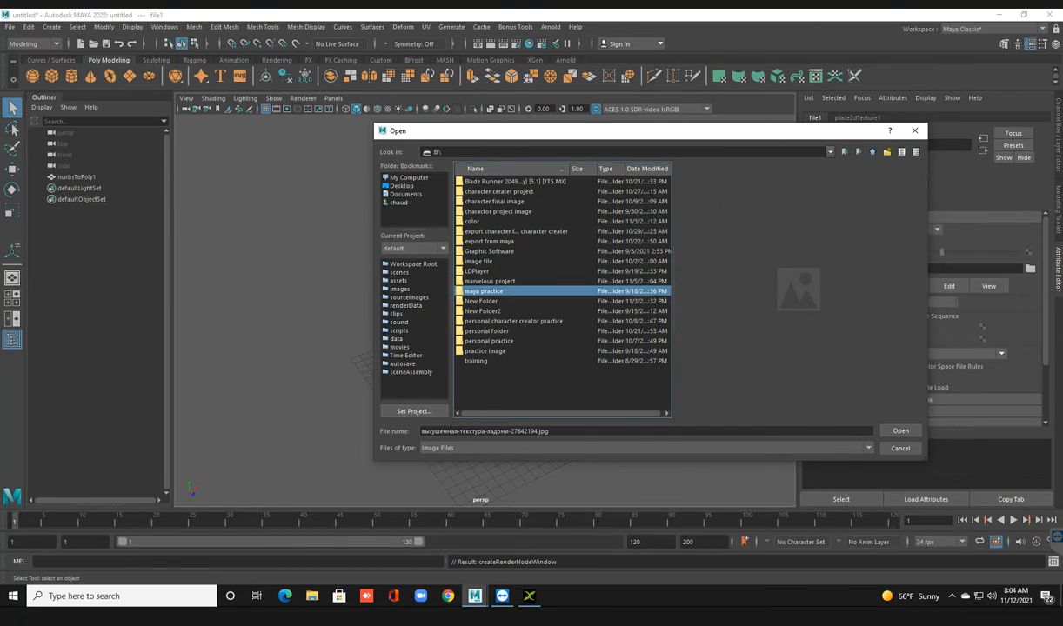
double_click(472, 221)
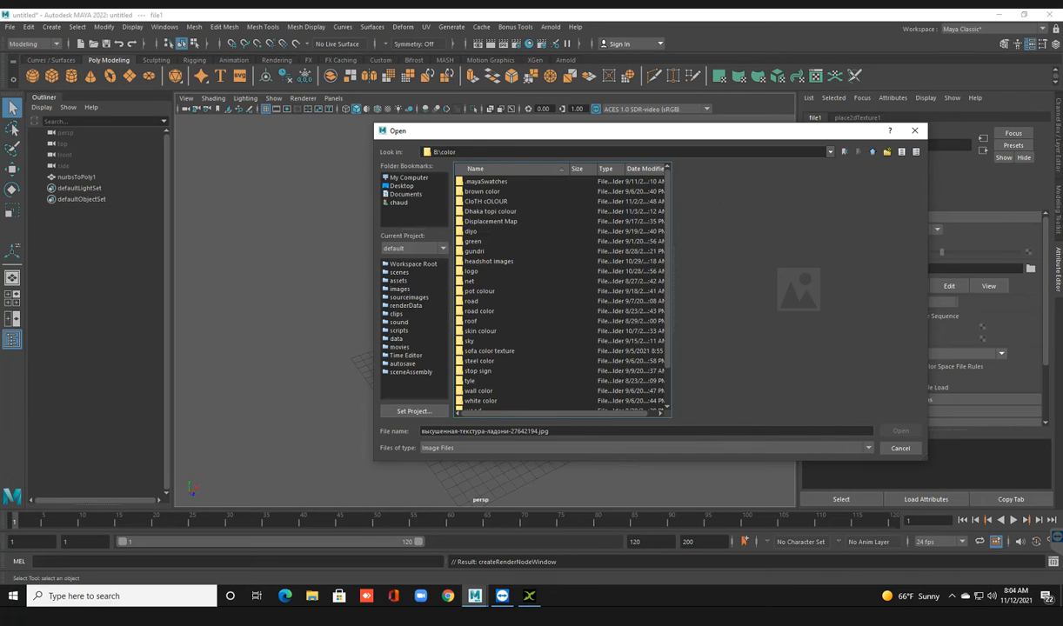
left_click(479, 291)
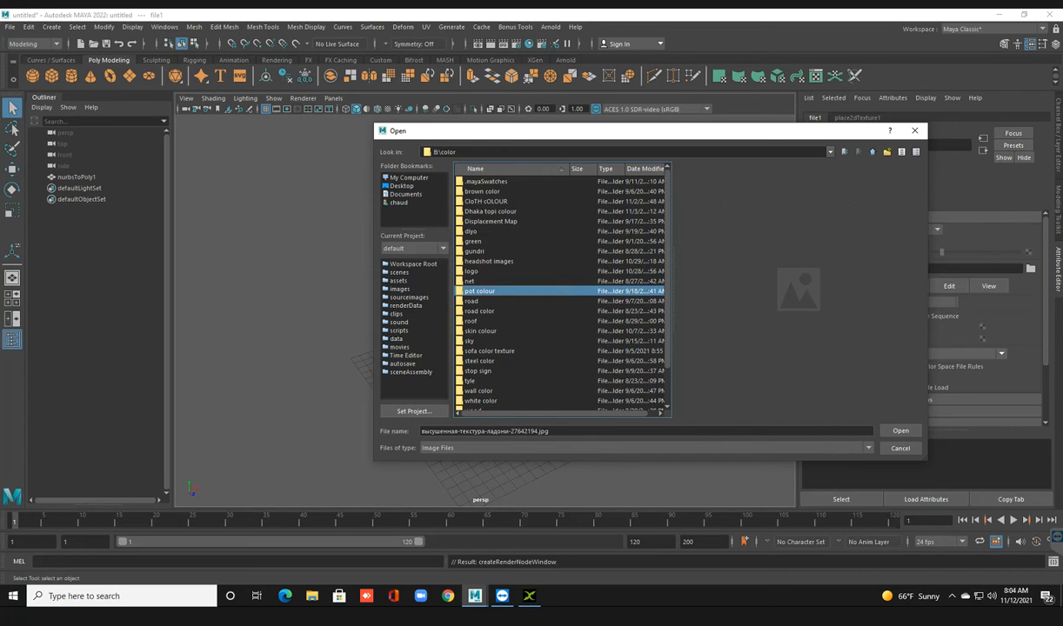
double_click(480, 292)
left_click(514, 192)
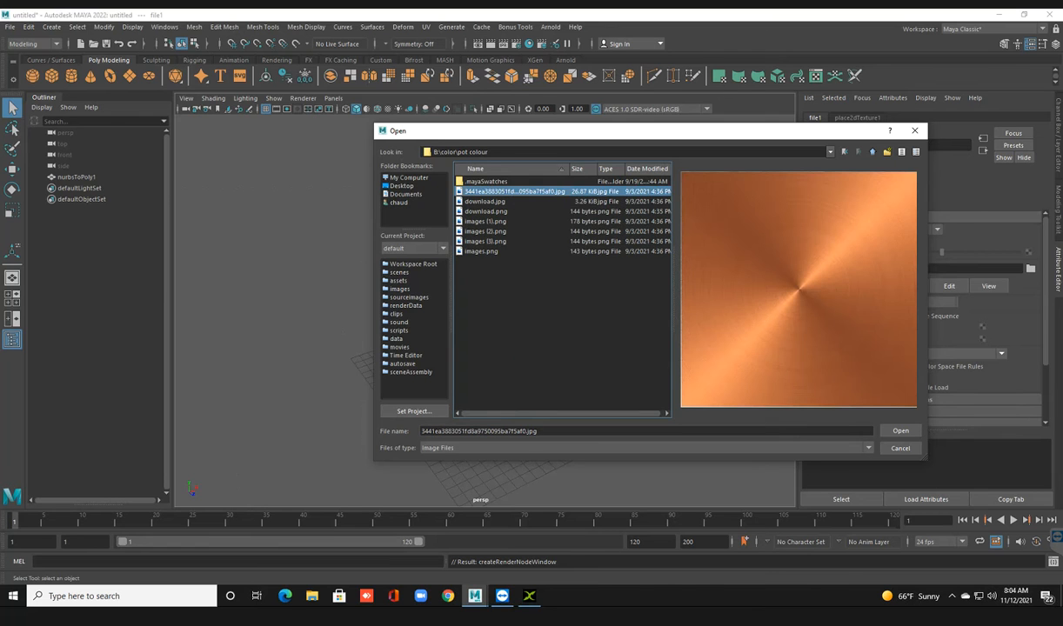
left_click(485, 202)
left_click(486, 211)
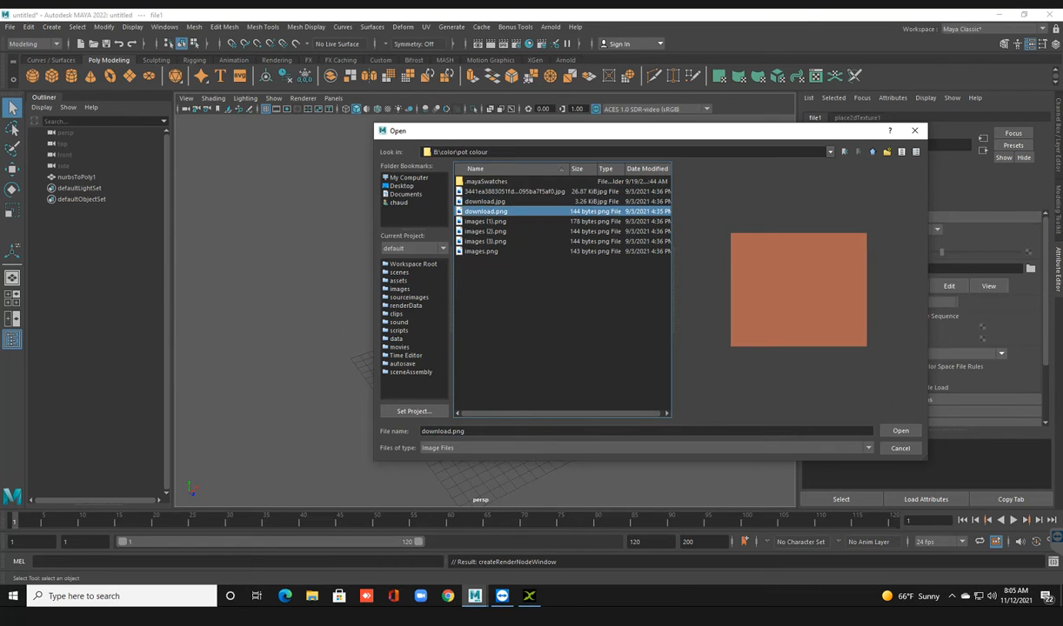
left_click(486, 222)
key("Return")
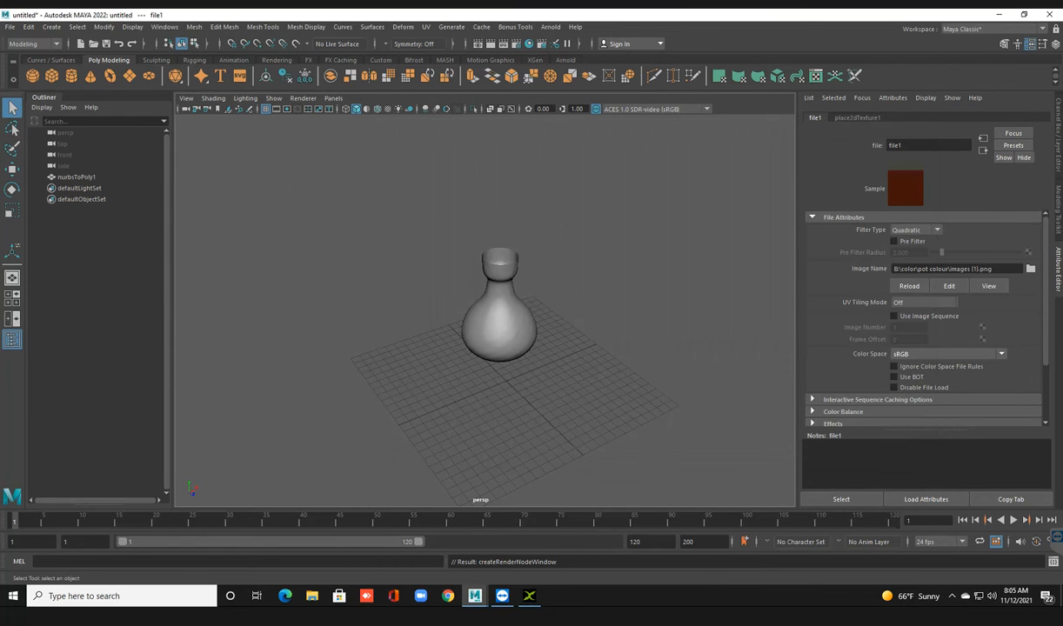
Step: Turn on textured display in the perspective view, deselect everything and inspect the coloured vase up close
scroll(486, 348, "up", 3)
key("6")
scroll(486, 348, "down", 3)
mouse_move(486, 348)
left_mouse_down("alt")
mouse_move(542, 235)
mouse_move(564, 370)
left_mouse_up("alt")
left_click(564, 369)
scroll(557, 366, "up", 4)
middle_click_drag(557, 366, 628, 359, "alt")
scroll(557, 360, "up", 3)
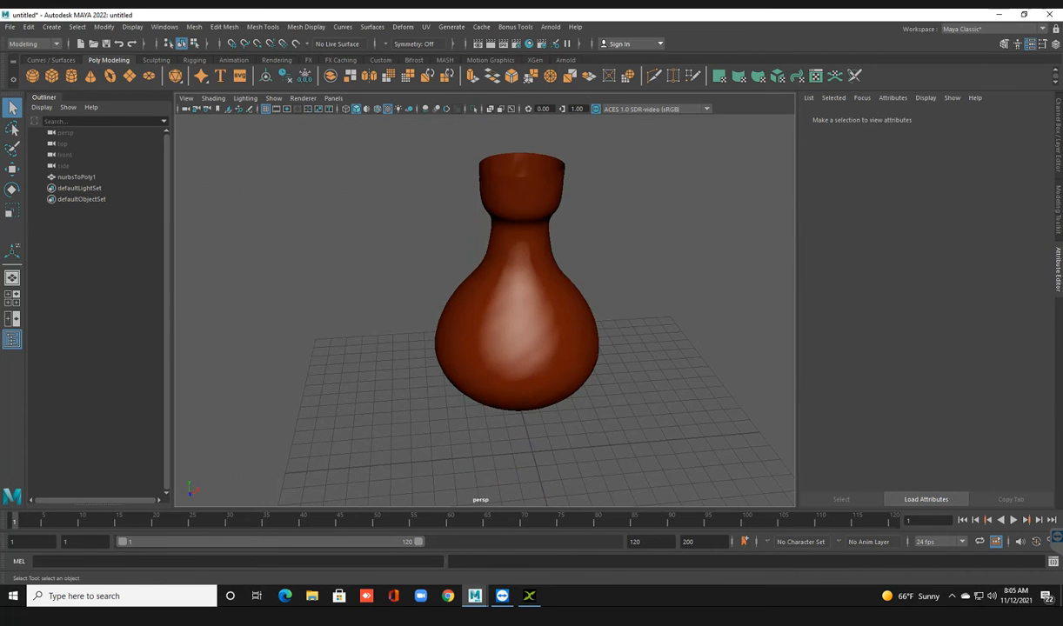
Step: Switch to the top view and turn on two-sided lighting there
key("space")
key("space")
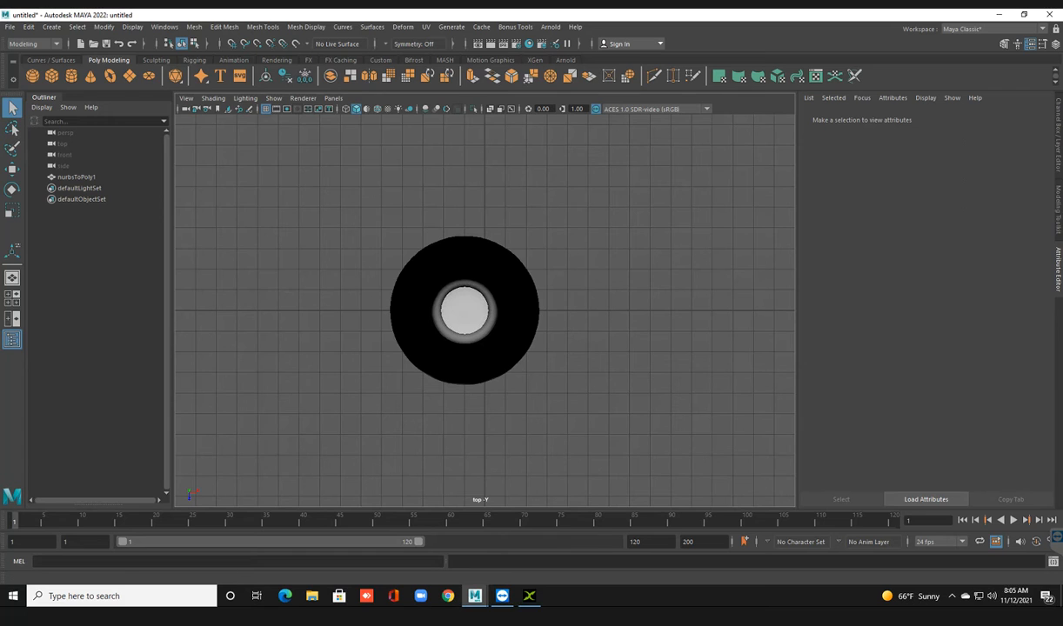
left_click(245, 98)
left_click(272, 176)
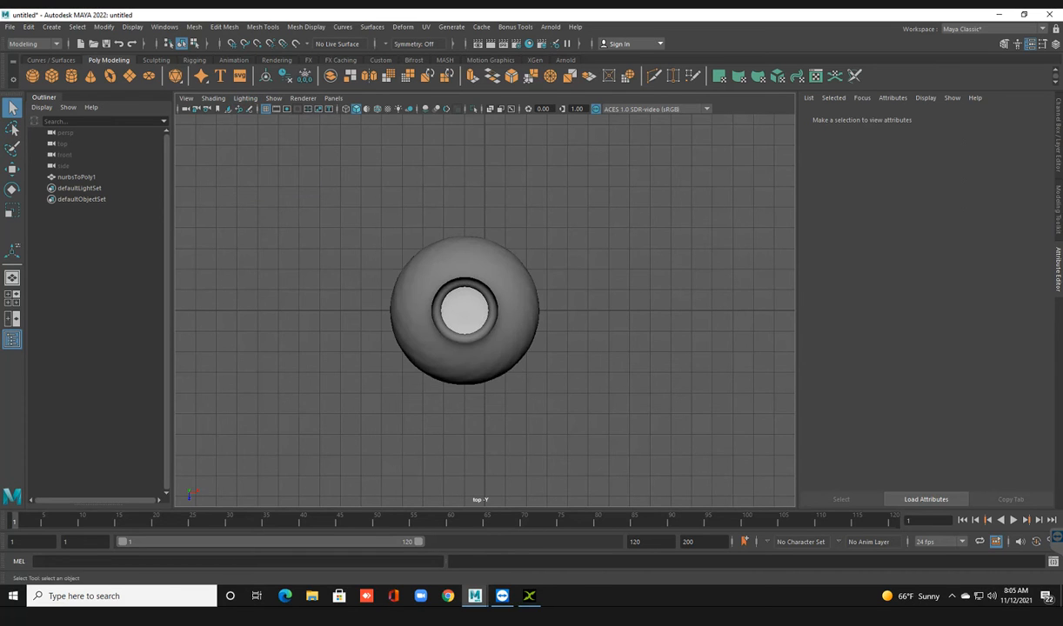
Step: Create a polygon disc and, in the perspective view, raise it about 14.9 cm to the height of the vase's mouth
left_click(129, 76)
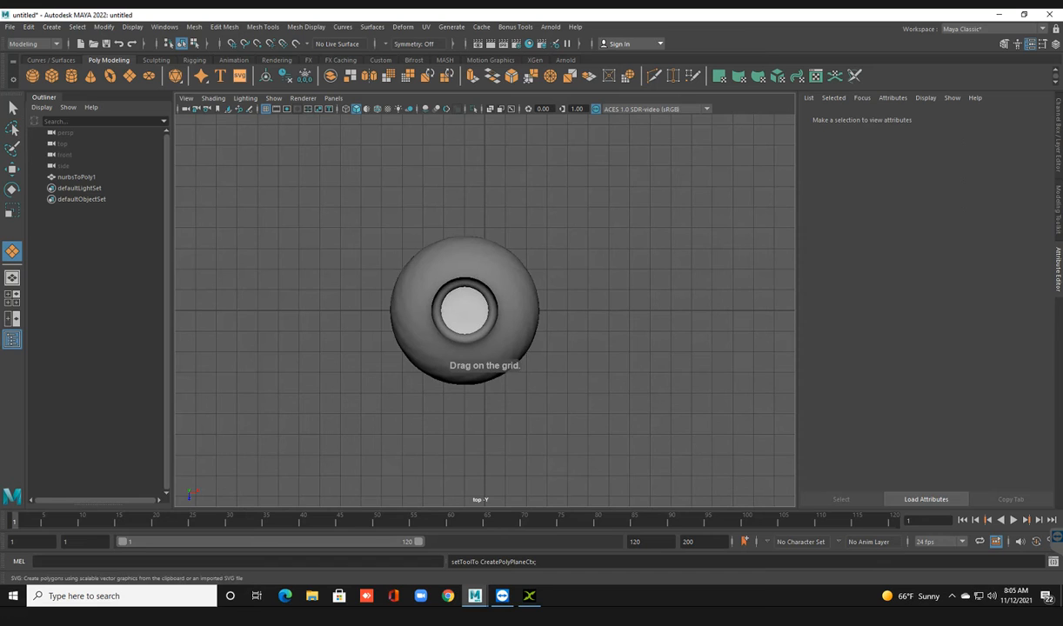
left_click(149, 75)
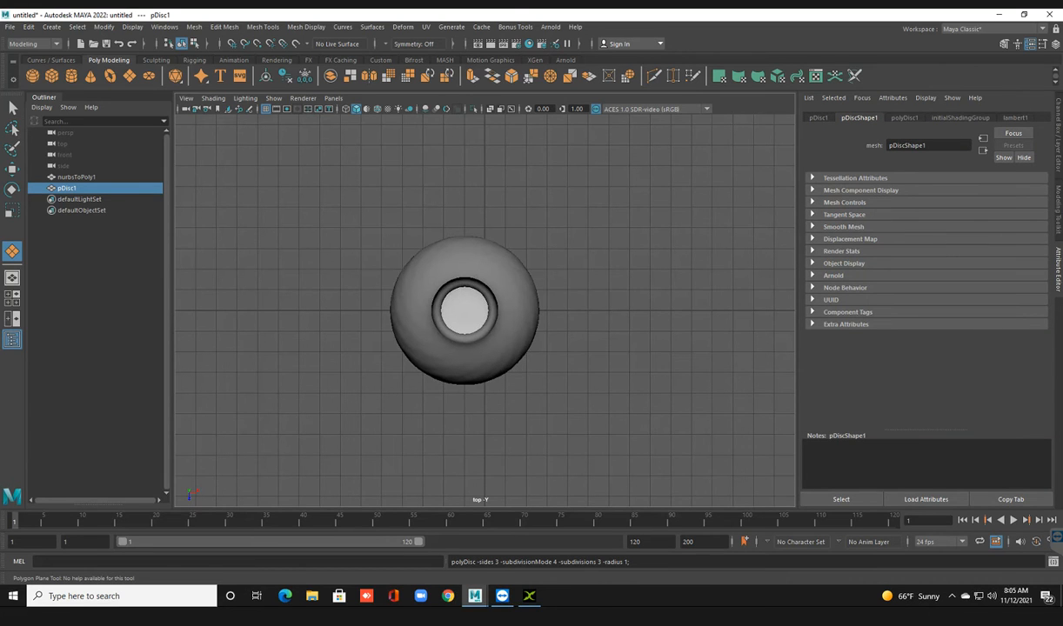
key("q")
key("space")
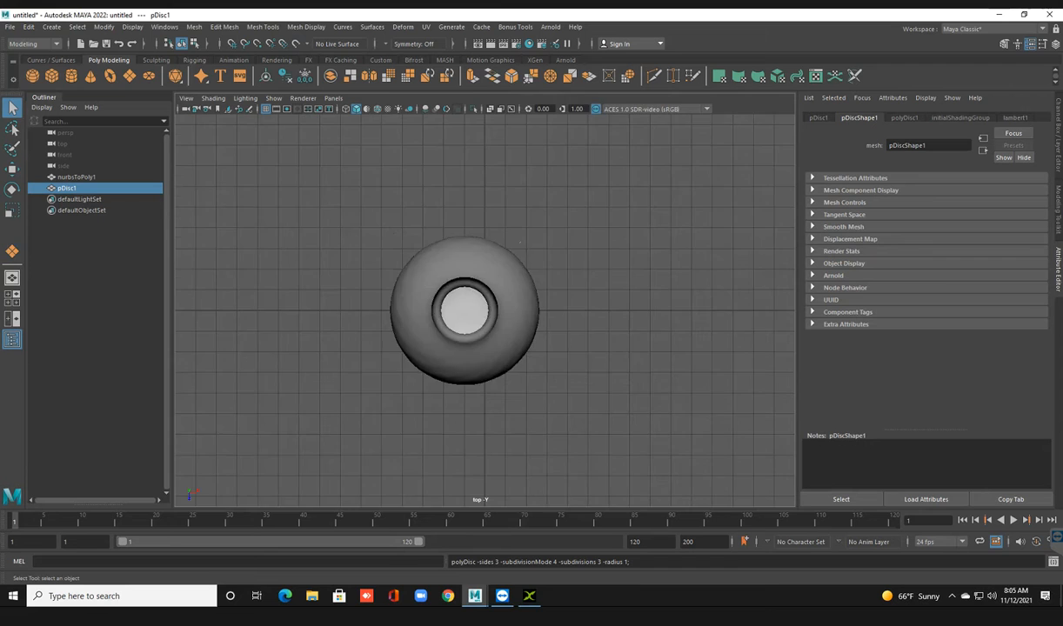
key("space")
scroll(485, 300, "down", 5)
key("w")
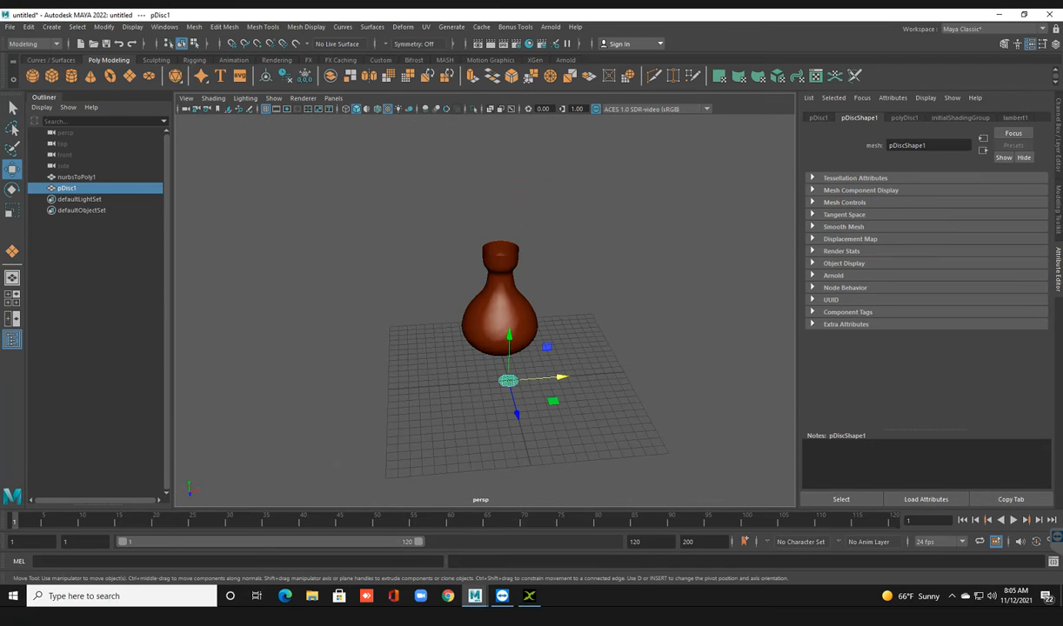
left_click_drag(509, 340, 513, 194)
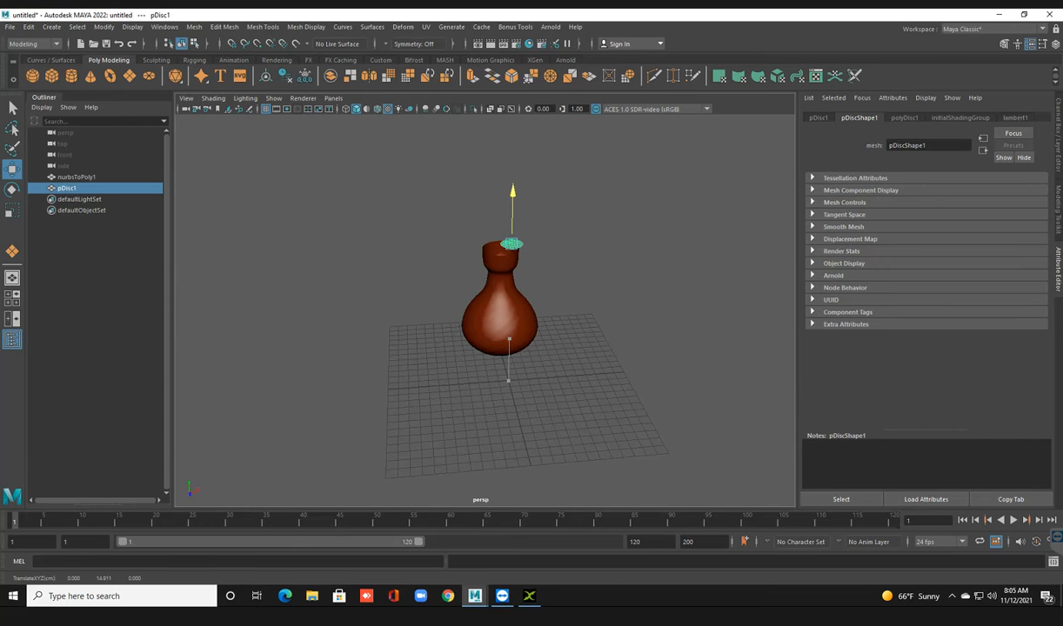
Step: In the top view, centre the disc on the vase's opening and scale it uniformly to about 1.72
key("space")
key("space")
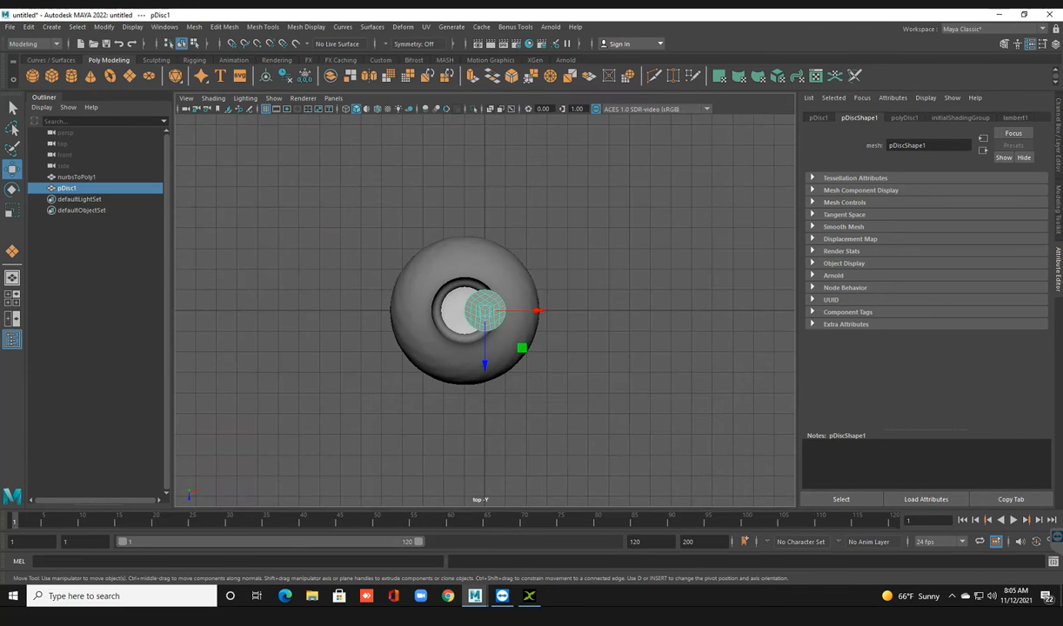
left_click_drag(537, 311, 487, 311)
key("r")
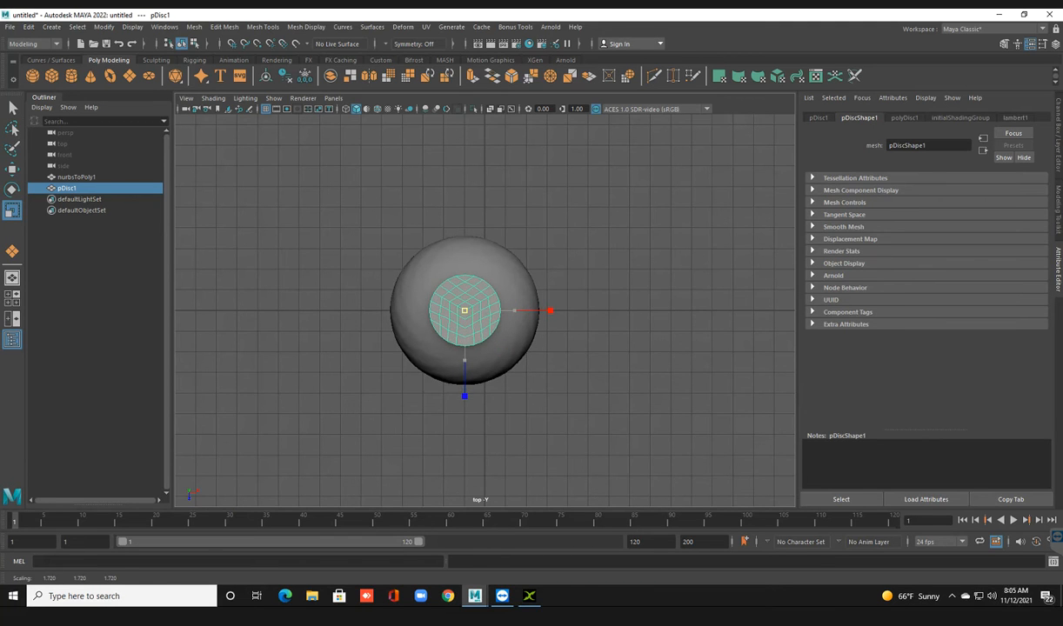
Step: In the perspective view, lower the disc into the vase's neck and scale it uniformly to about 1.12 so it fits inside
key("space")
key("space")
key("w")
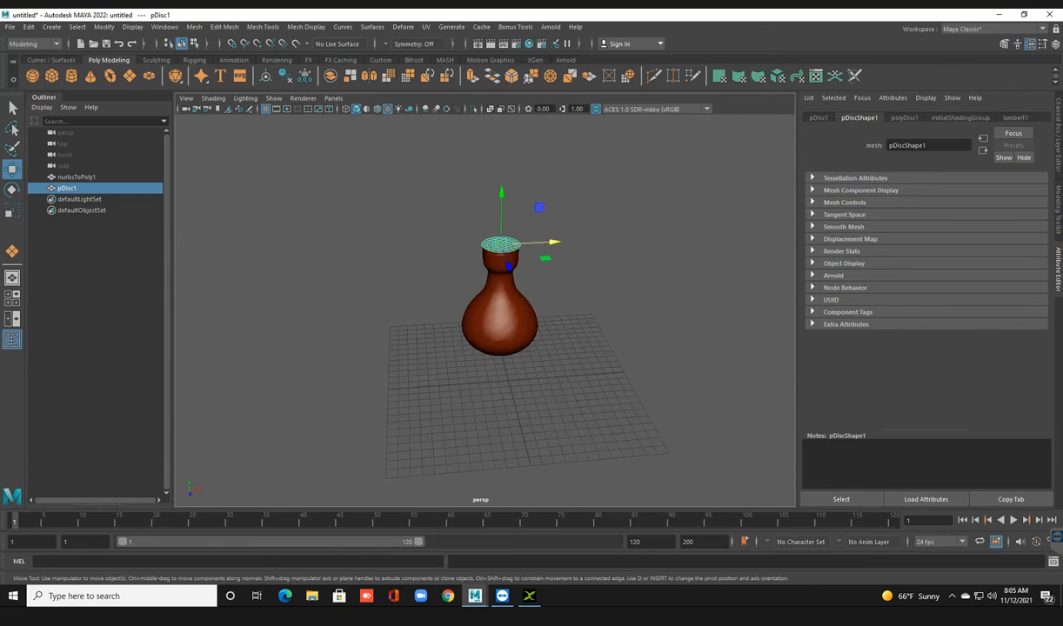
scroll(484, 311, "up", 5)
left_click_drag(523, 128, 523, 204)
key("r")
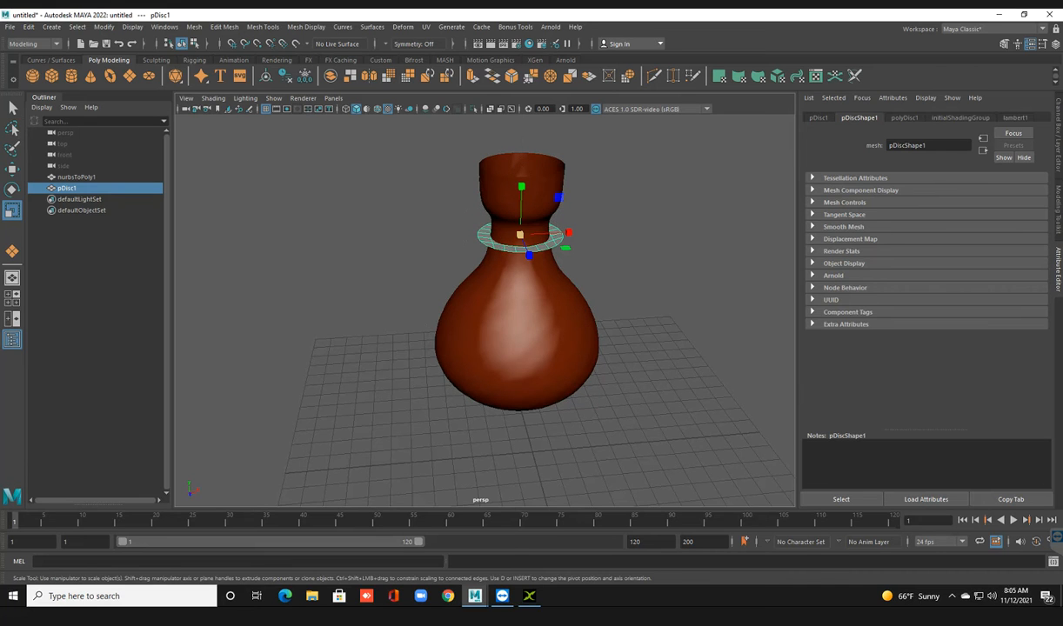
left_click_drag(510, 235, 504, 235)
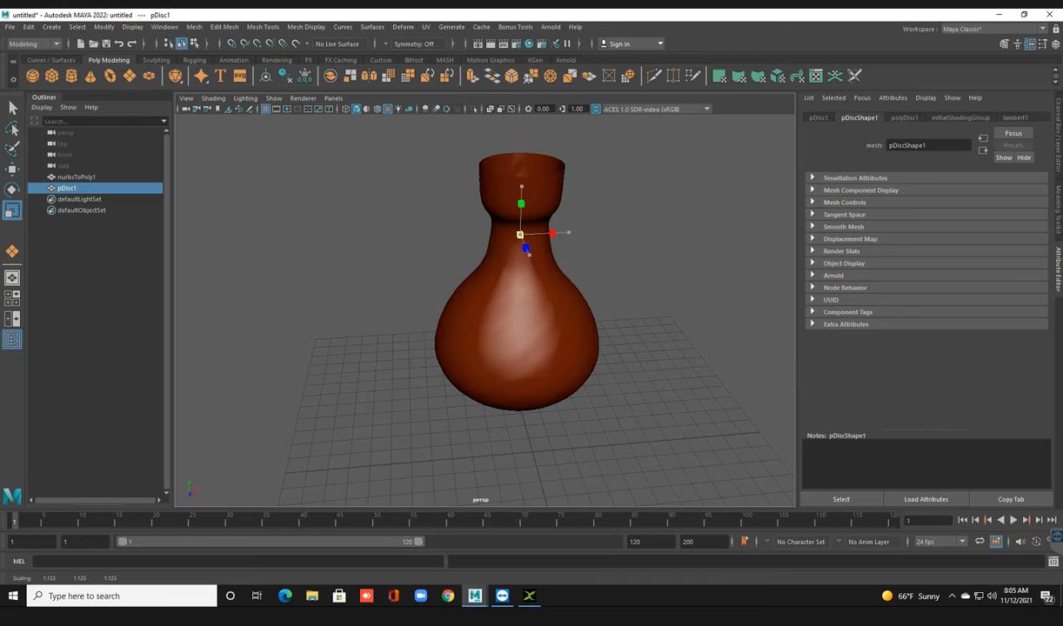
Step: Assign a new Phong E material to the disc and connect a File texture to its colour
right_click_drag(512, 235, 586, 549)
left_click(1029, 243)
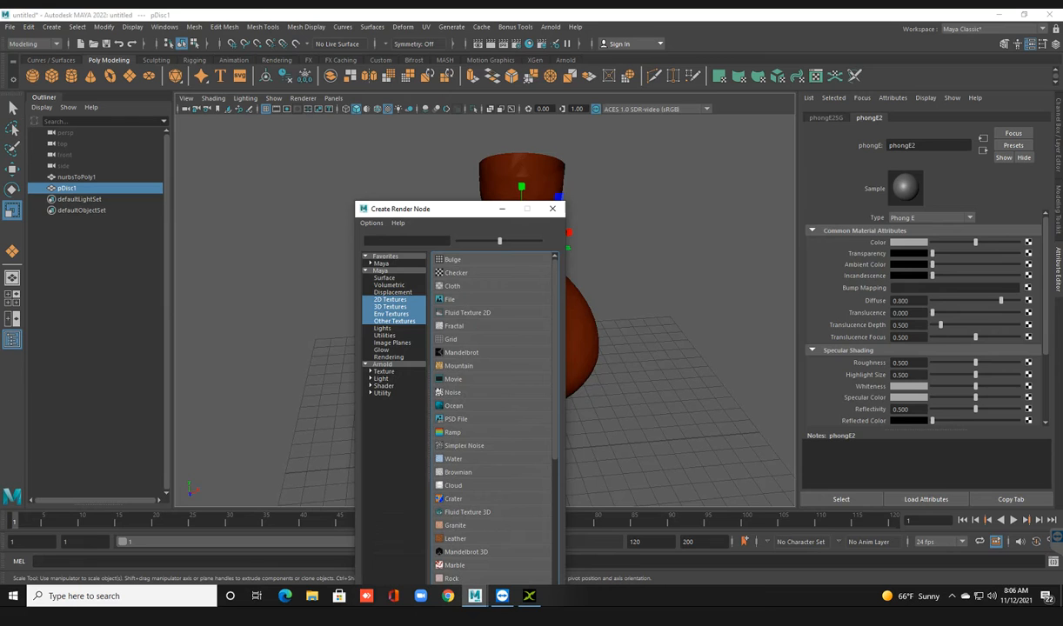
left_click(450, 299)
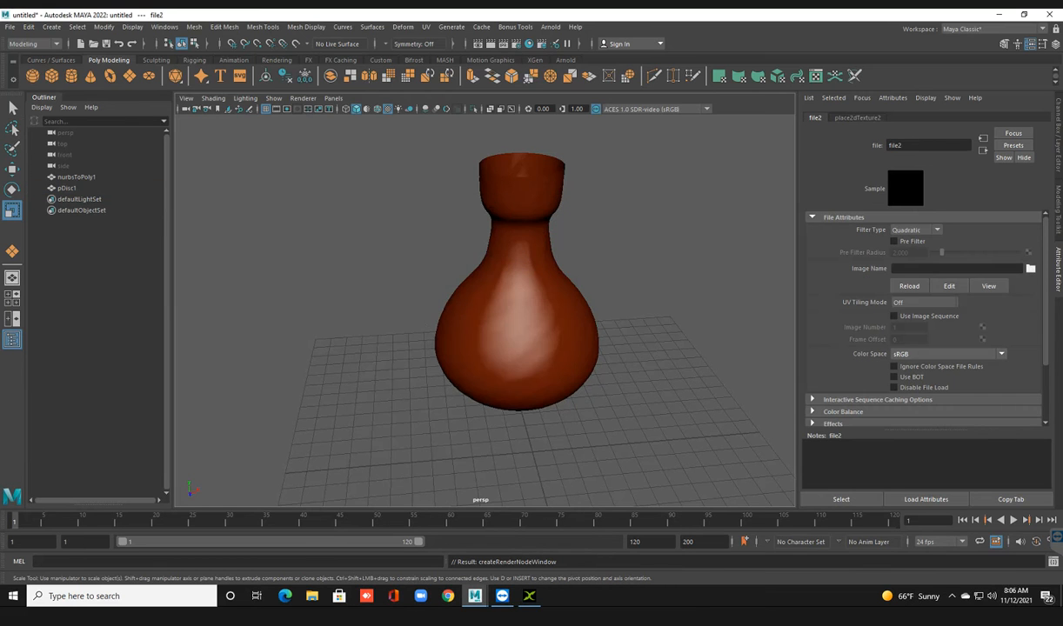
Step: Start choosing the image for the disc's file texture and open the color folder on the B drive
left_click(1031, 269)
left_click(409, 177)
double_click(489, 192)
double_click(473, 221)
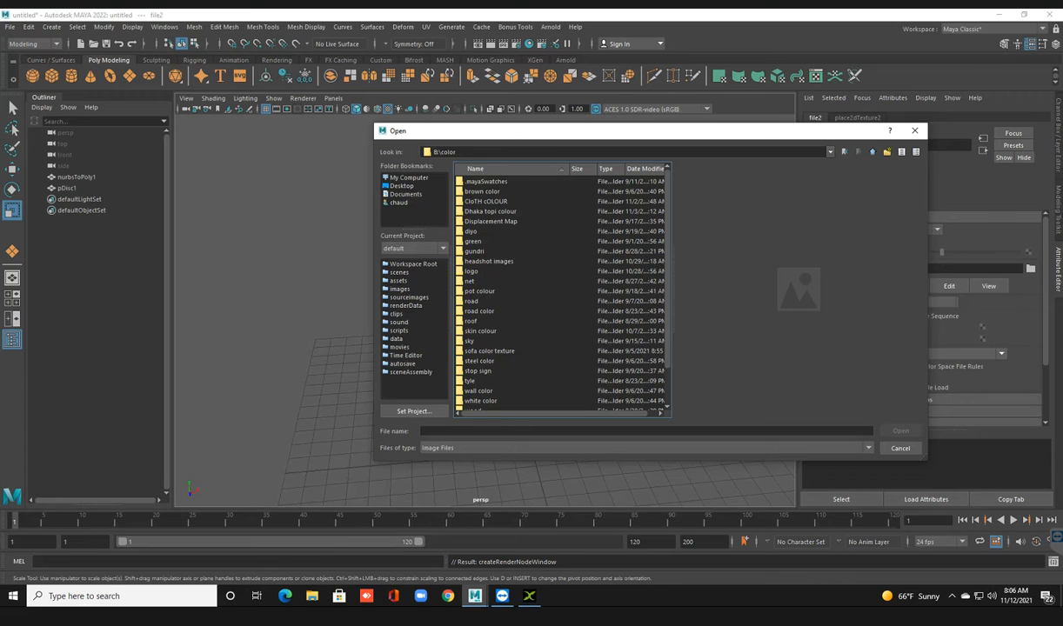
Step: Check the image file folder on the B drive for a disc texture, then return to the color folder
left_click(845, 152)
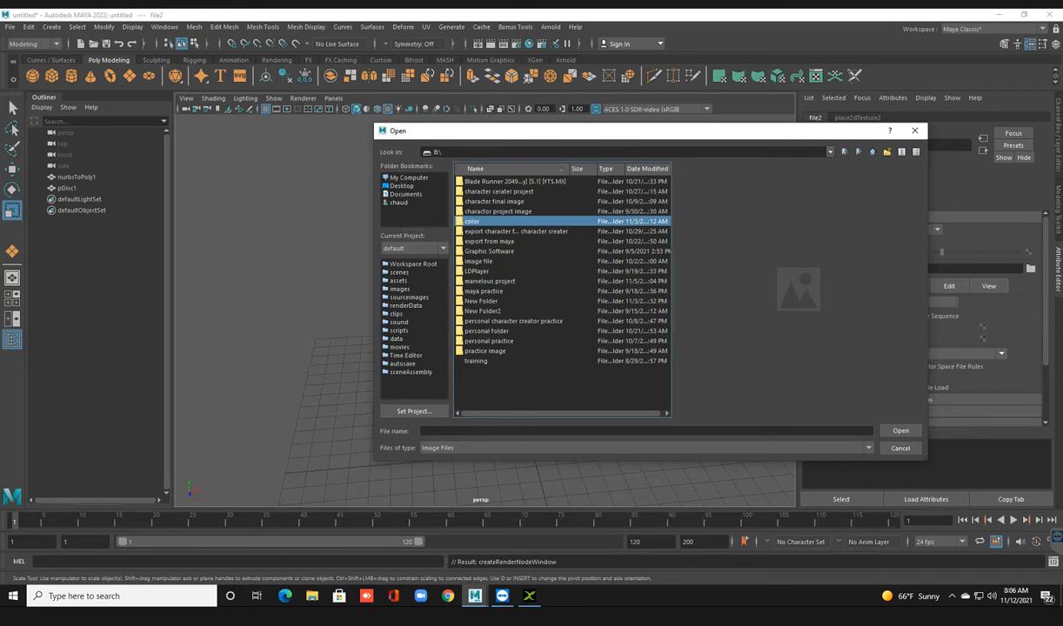
left_click(479, 261)
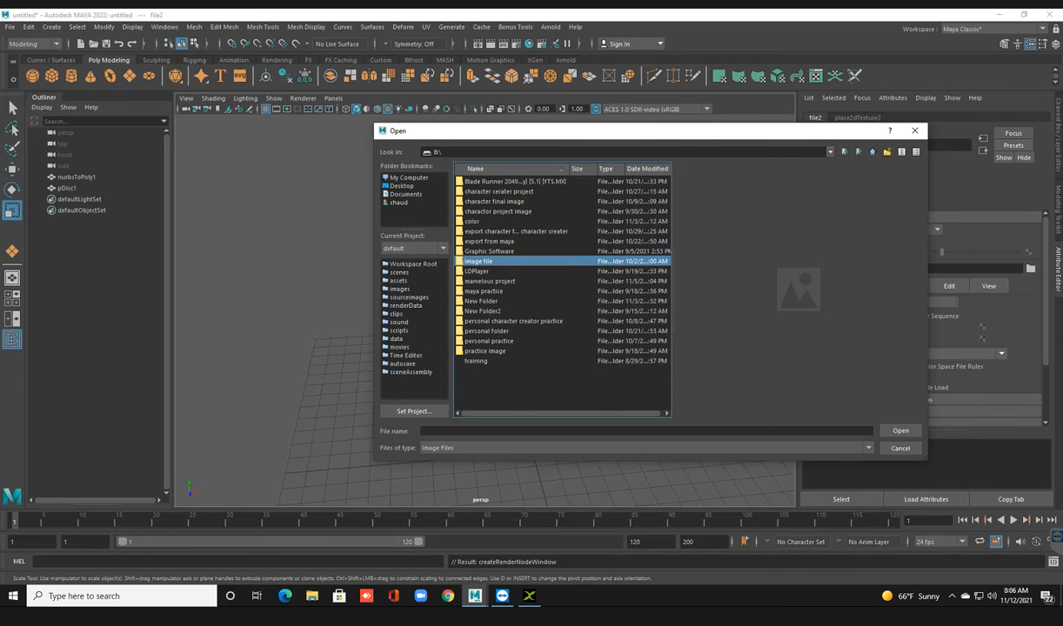
double_click(478, 261)
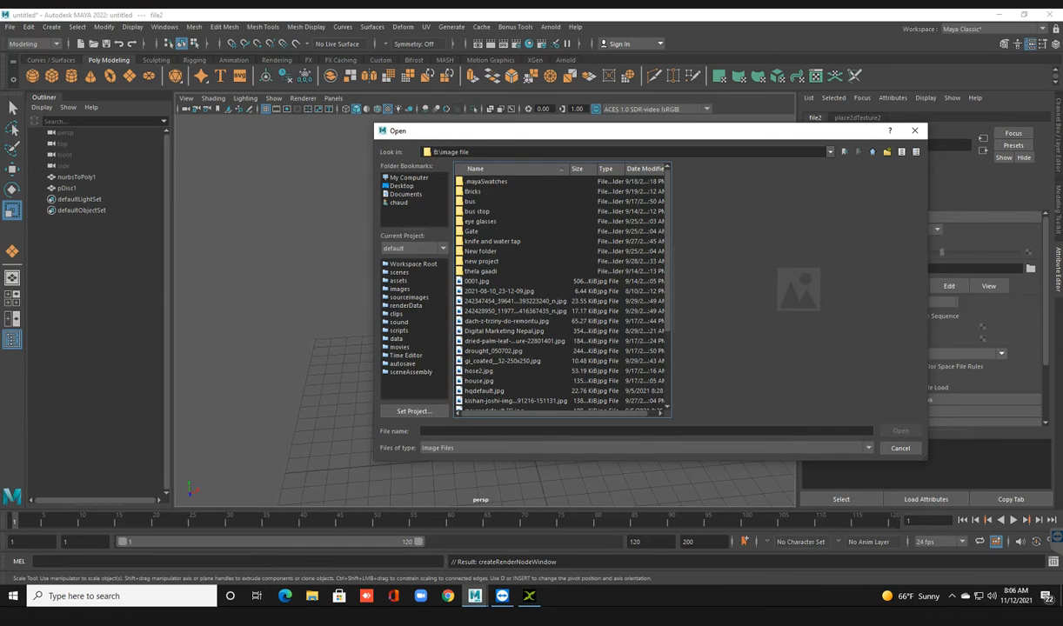
left_click(845, 151)
left_click(473, 222)
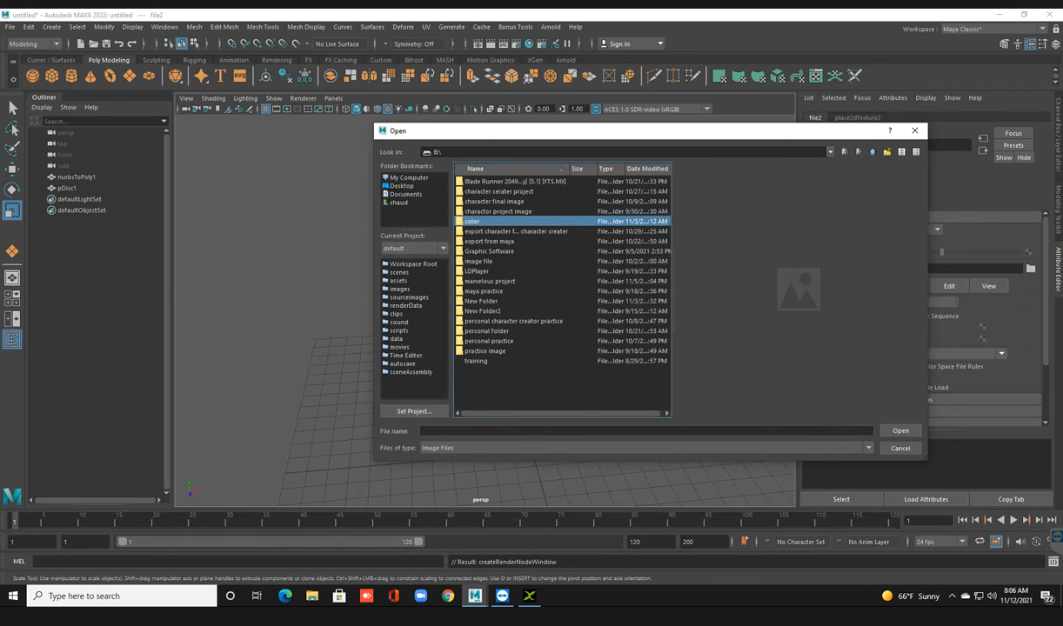
double_click(473, 222)
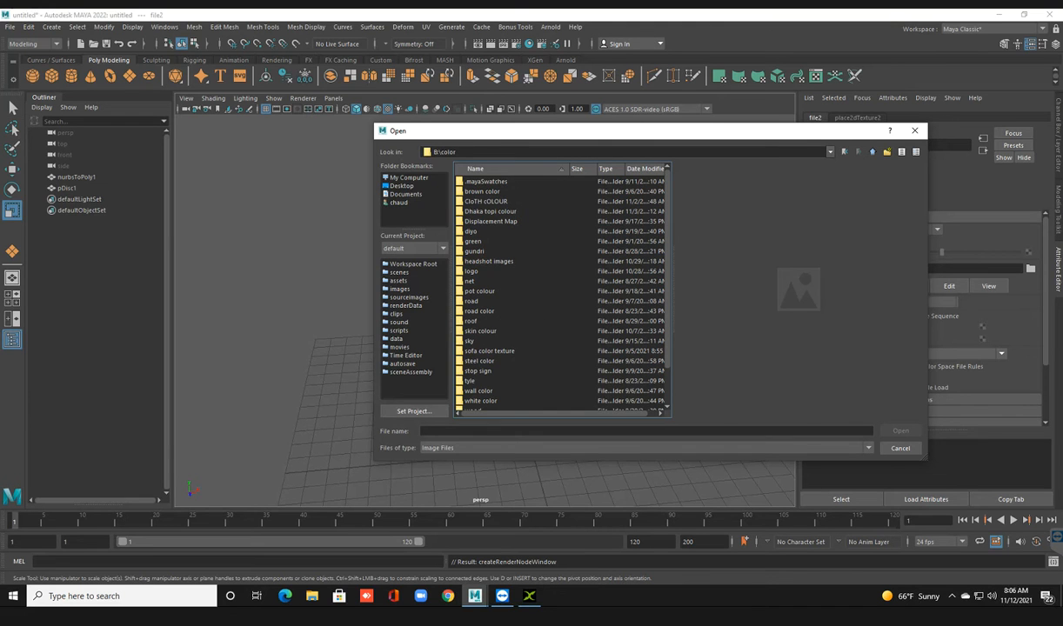
Step: Preview the images in the diyo folder from the first one to images (2).jpg for a suitable disc texture
double_click(471, 231)
left_click(515, 191)
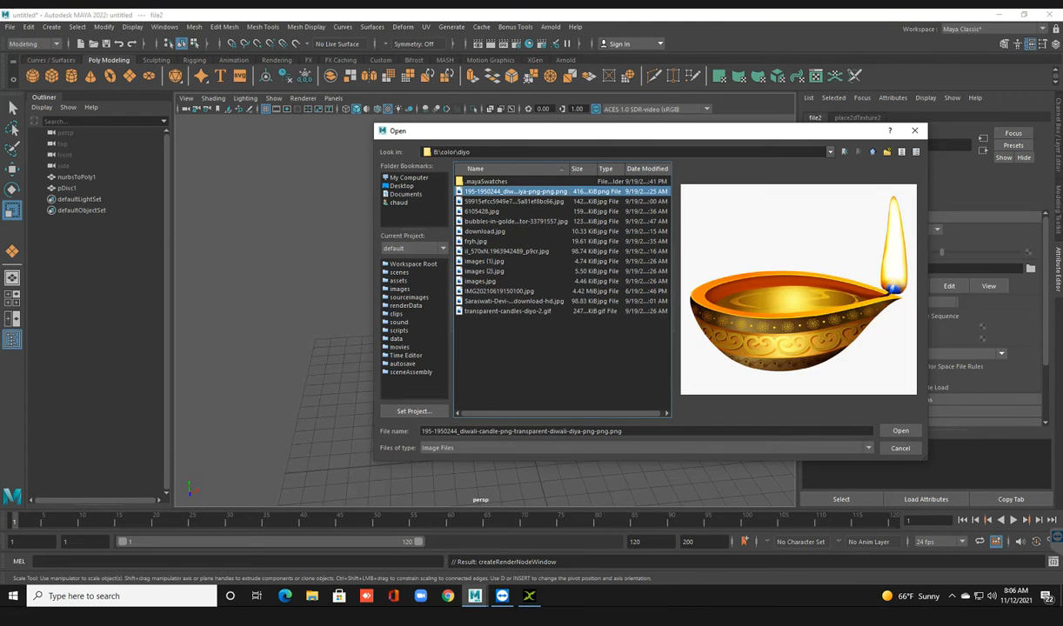
key("Down")
key("Down")
key("Down")
key("Down")
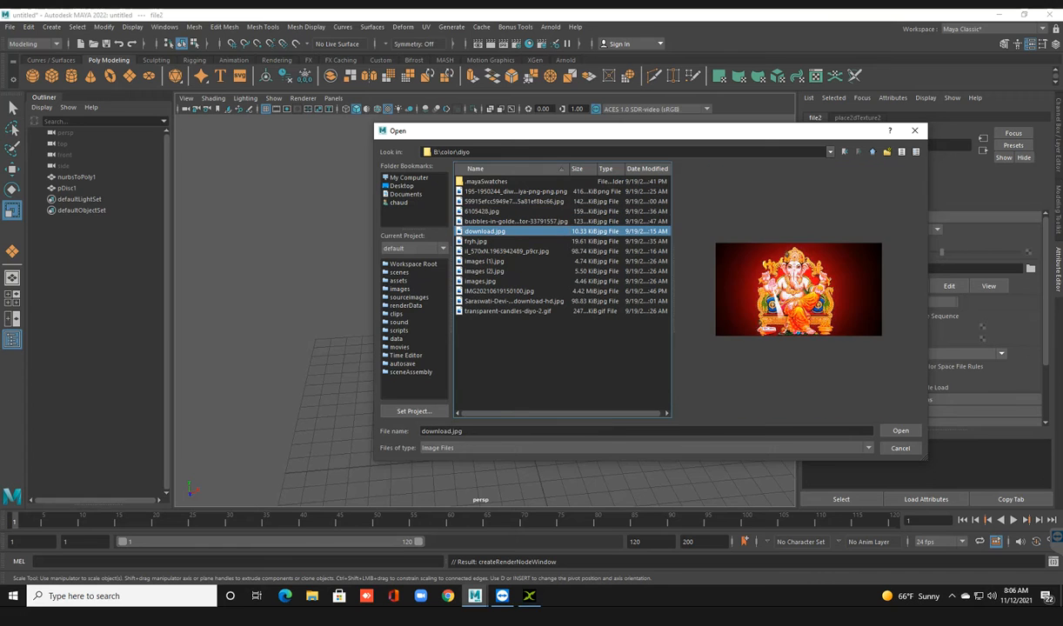
key("Down")
key("Down")
key("Down")
key("Down")
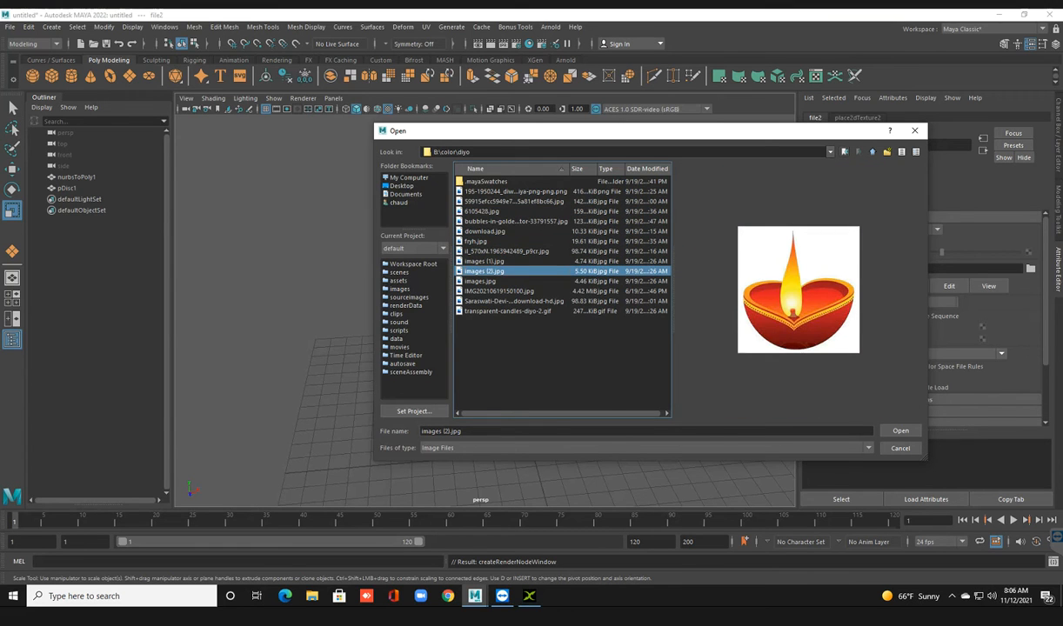
Step: Preview all the images in the pot colour folder for a suitable disc texture and return to the color folder
key("BackSpace")
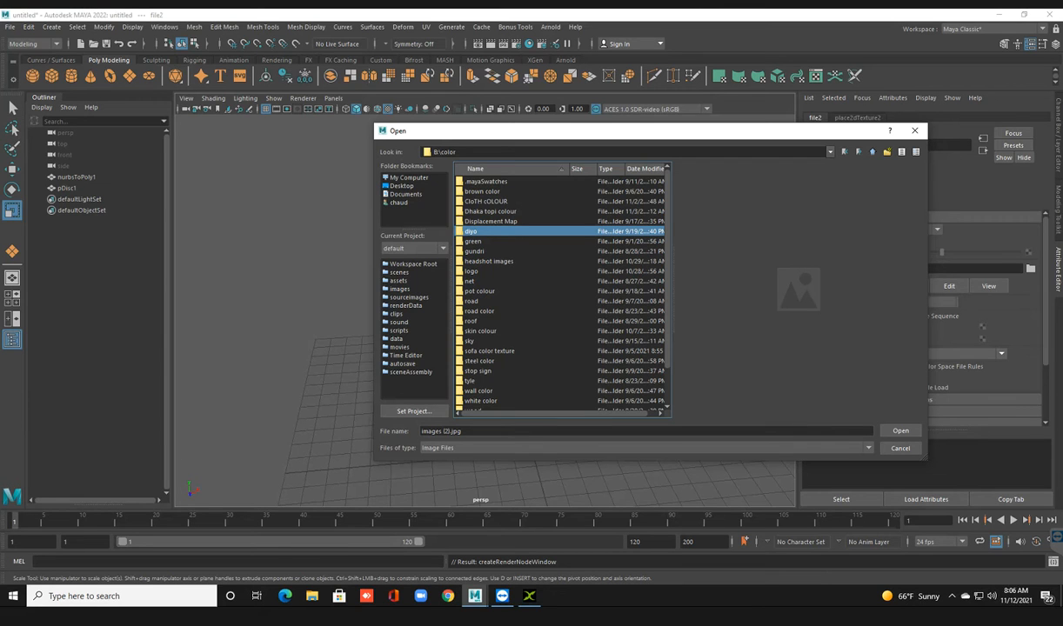
double_click(479, 292)
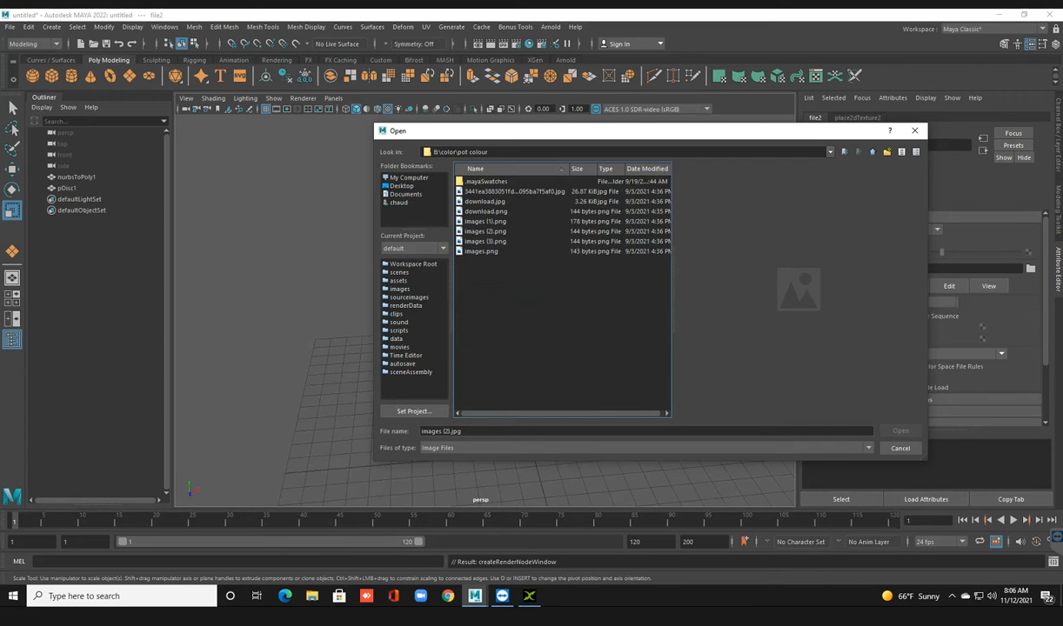
left_click(514, 192)
key("Down")
key("Down")
key("Down")
key("Down")
key("Down")
key("Down")
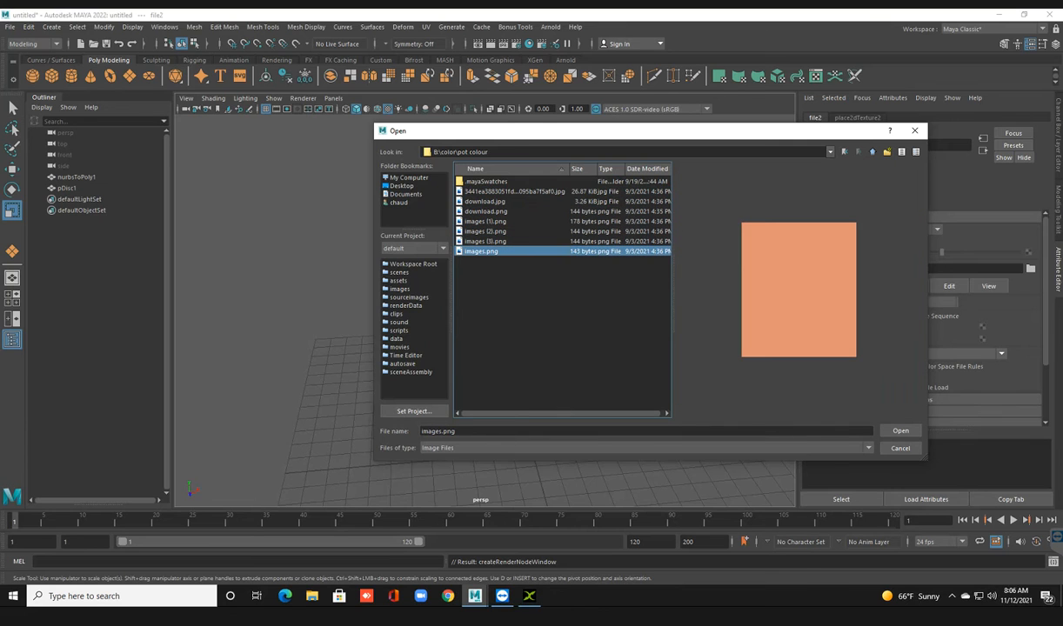
key("BackSpace")
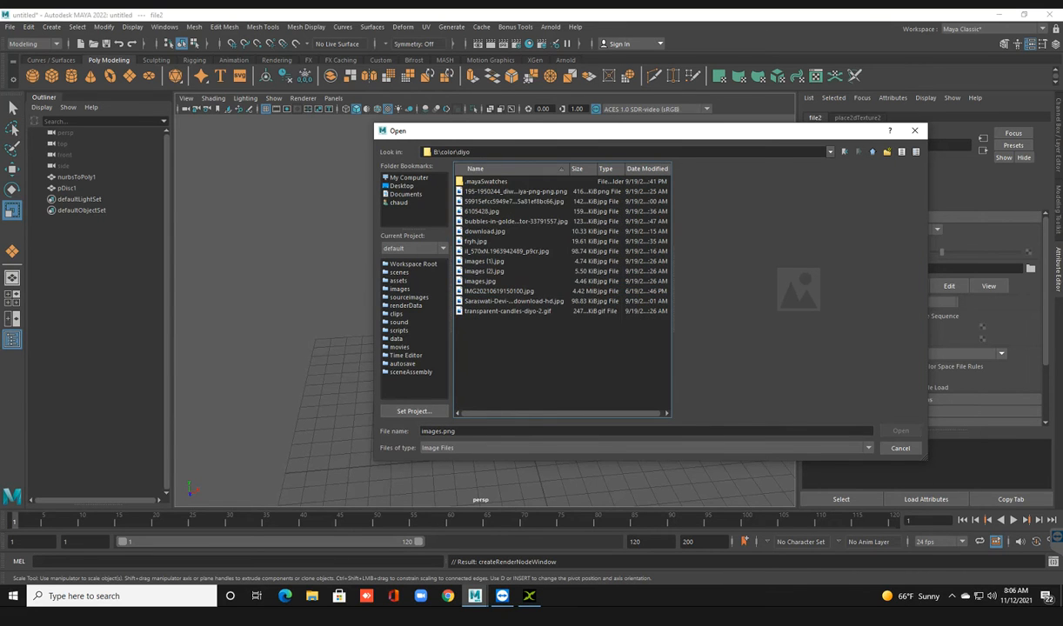
left_click(845, 153)
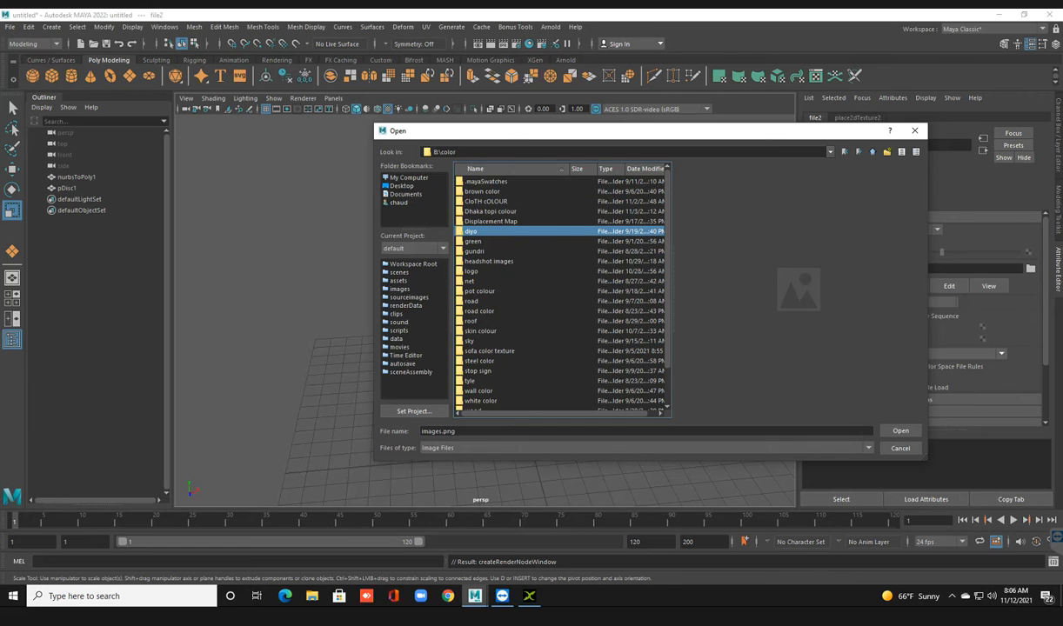
Step: Apply 11+wjS9qXbL._SX331_BO1,204,203,200_ (1).jpg from the green color folder as the disc's texture image
double_click(473, 242)
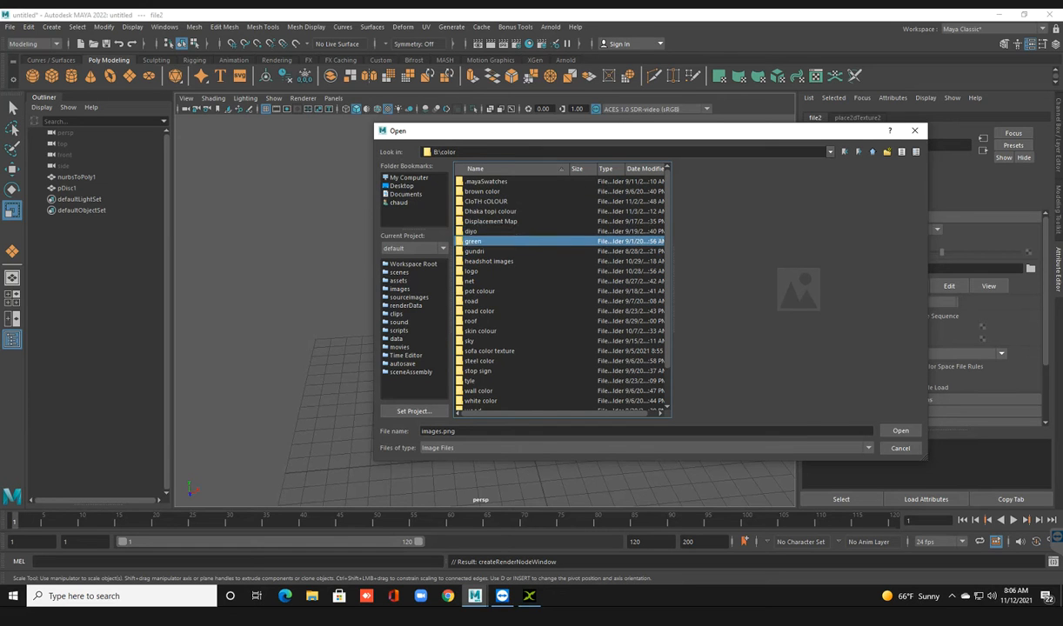
left_click(487, 192)
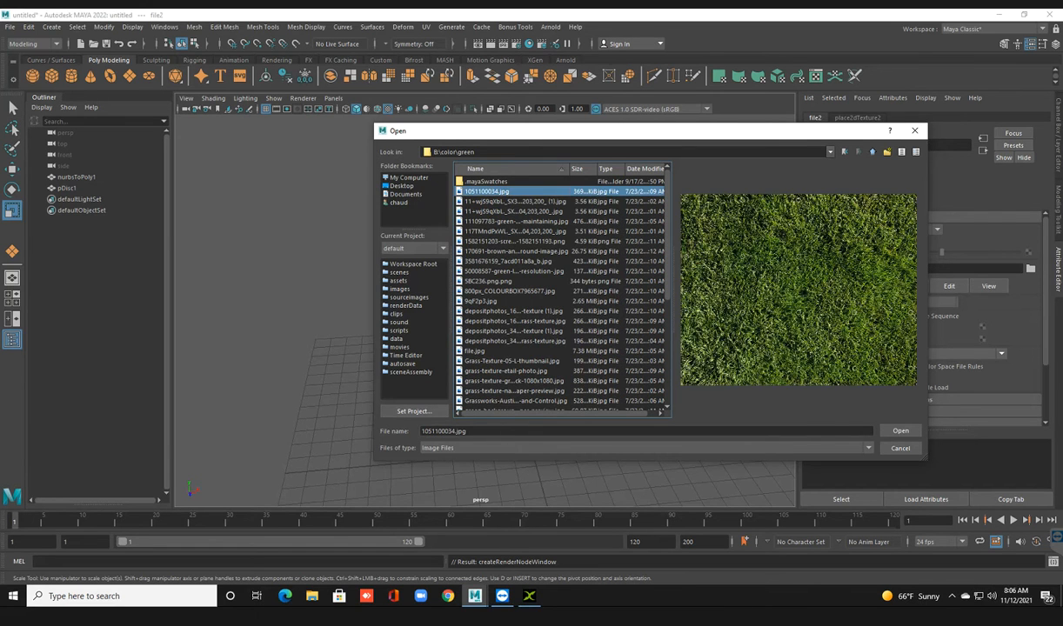
left_click(514, 202)
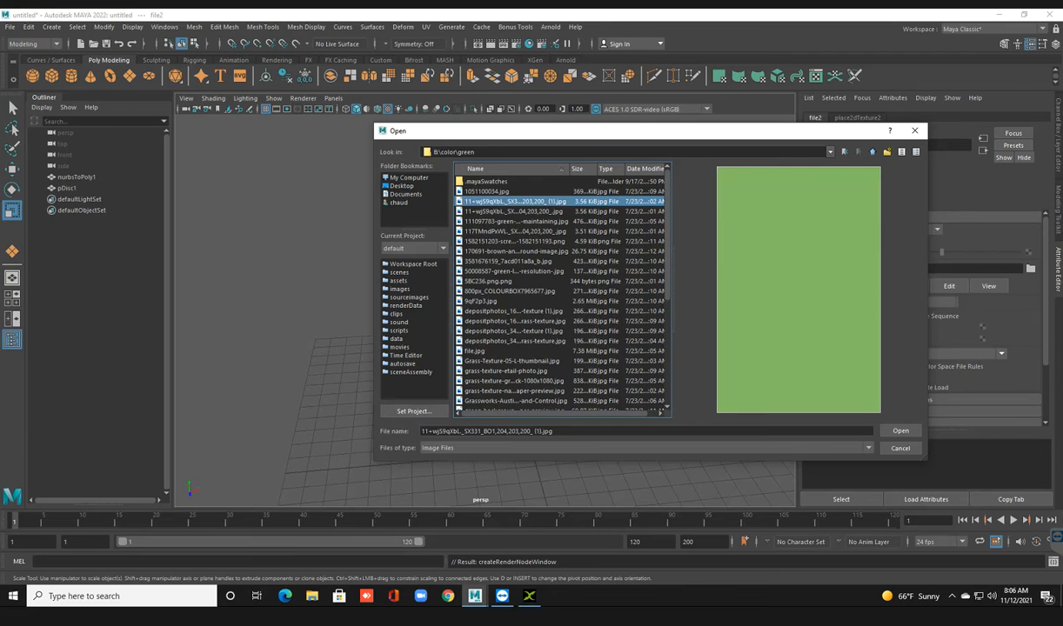
key("Return")
Step: Examine the textured vase and the green disc inside its neck from above and from the side, with nothing selected
scroll(513, 304, "up", 4)
left_click_drag(513, 287, 508, 432, "alt")
middle_click_drag(507, 432, 491, 306, "alt")
left_click_drag(491, 306, 501, 243, "alt")
scroll(484, 305, "down", 8)
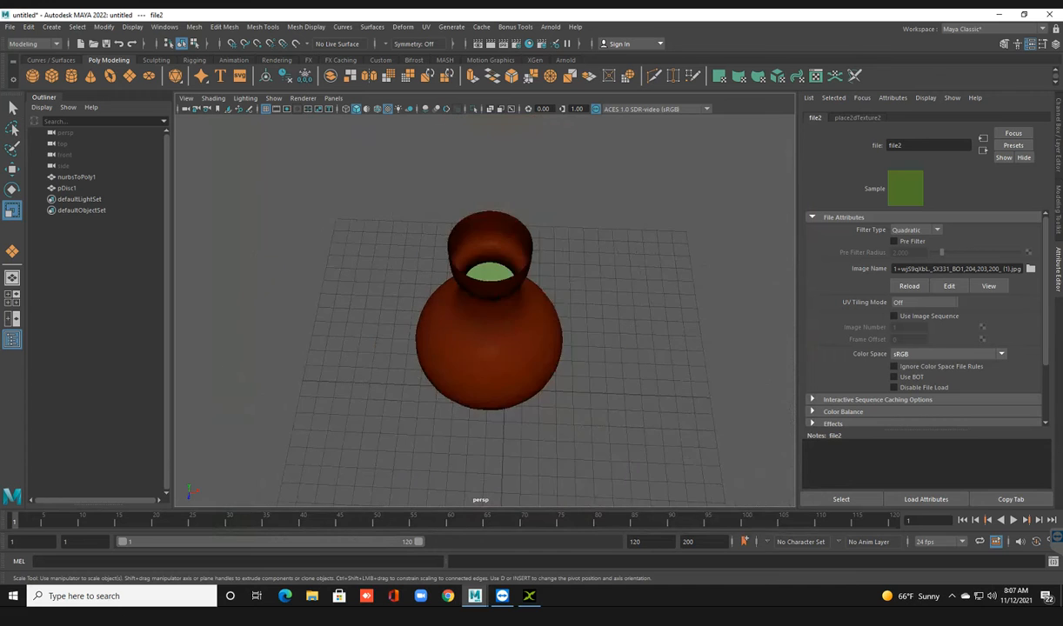
left_click_drag(485, 348, 485, 274, "alt")
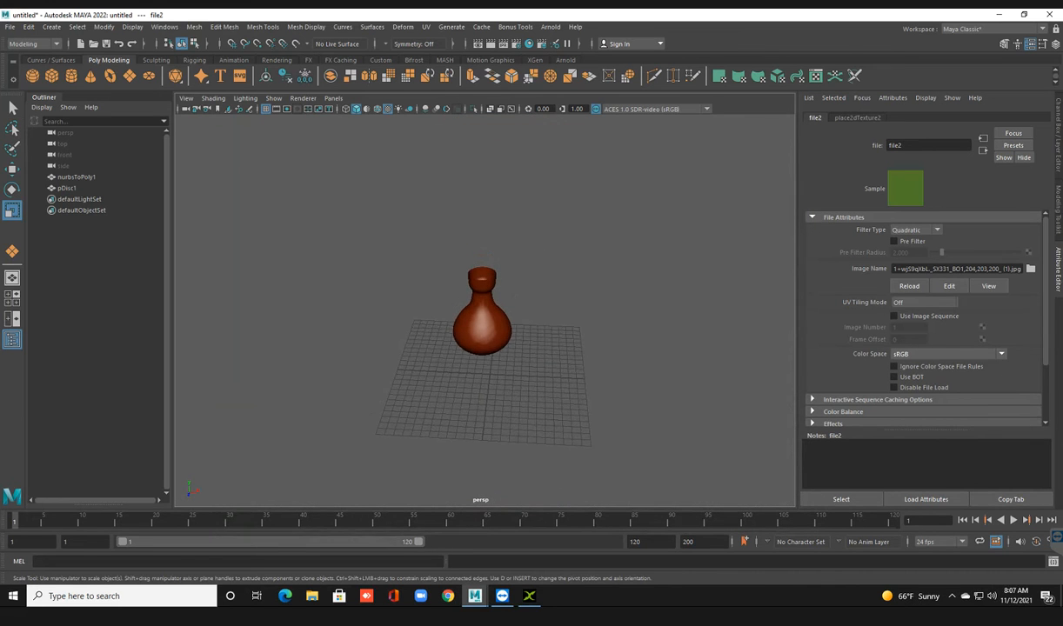
scroll(485, 305, "up", 8)
middle_click_drag(484, 304, 466, 282, "alt")
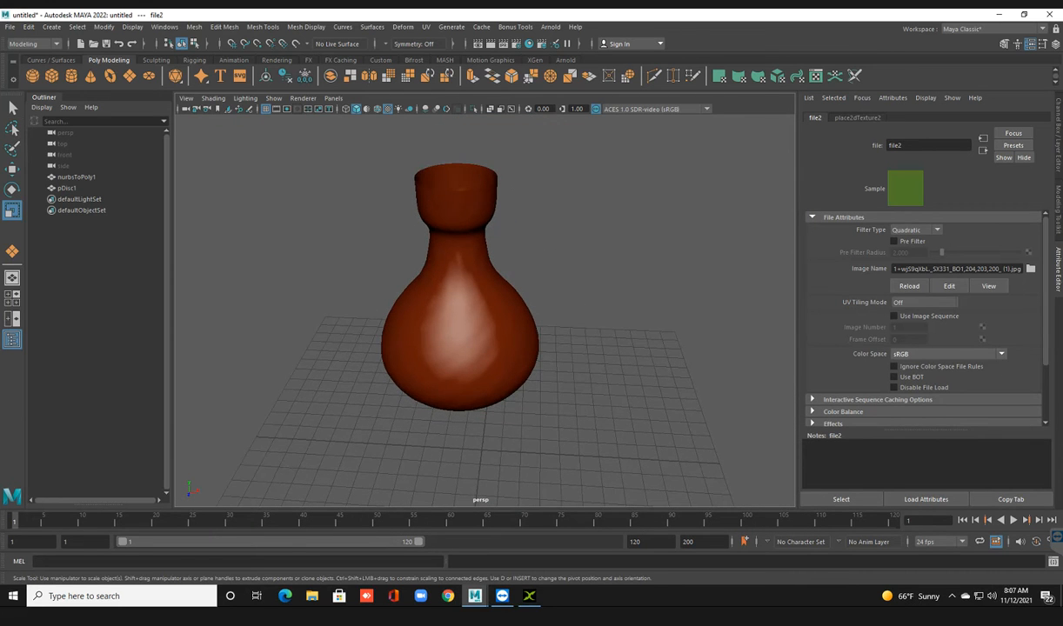
left_click(609, 253)
left_click_drag(485, 339, 441, 315, "alt")
scroll(462, 300, "down", 8)
scroll(474, 309, "up", 8)
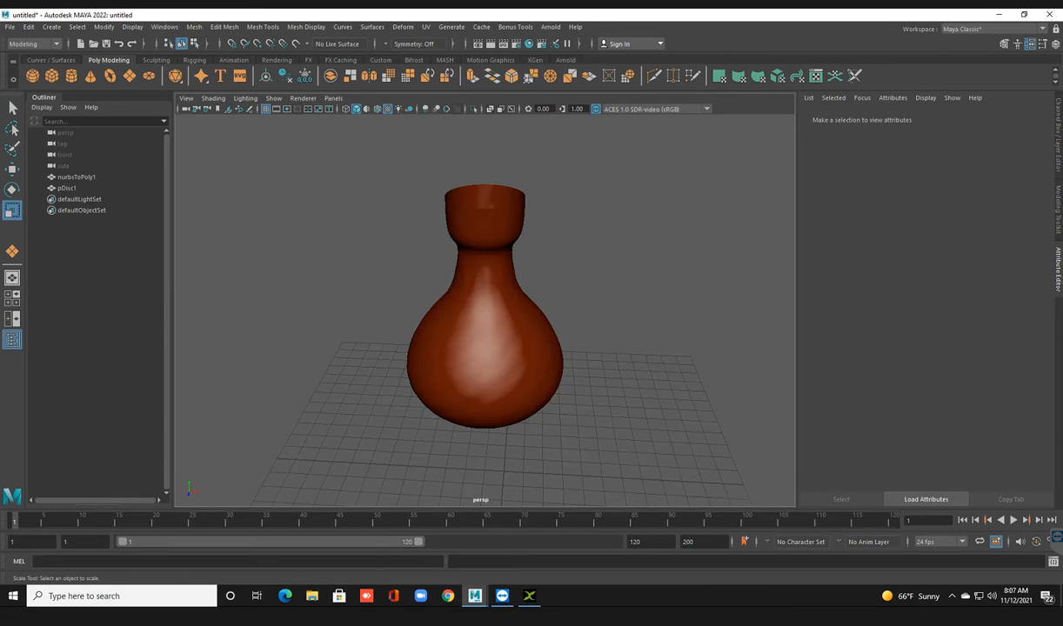
left_click_drag(461, 322, 494, 312, "alt")
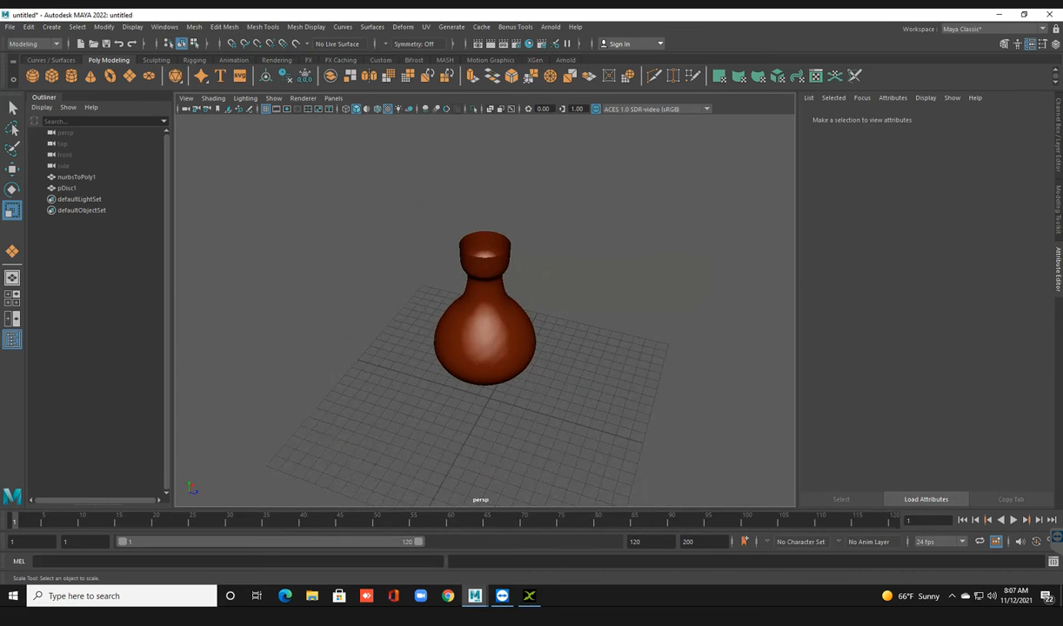
scroll(494, 312, "up", 4)
scroll(494, 311, "down", 3)
scroll(484, 311, "down", 2)
left_click_drag(485, 311, 525, 245, "alt")
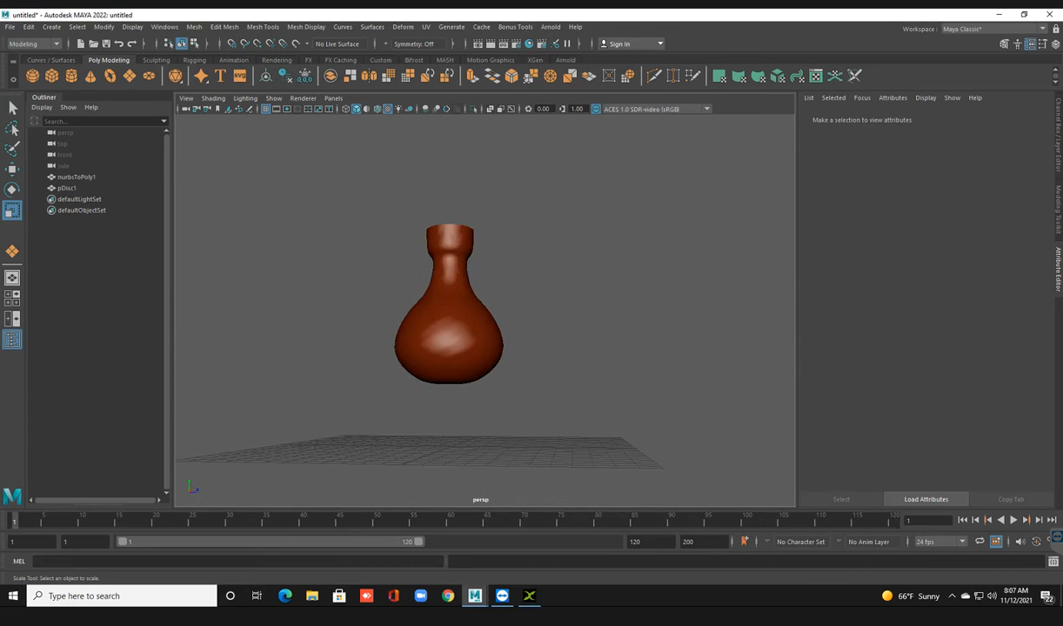
Step: Start exporting the whole scene and browse to the export from maya folder on the B drive
left_click(10, 26)
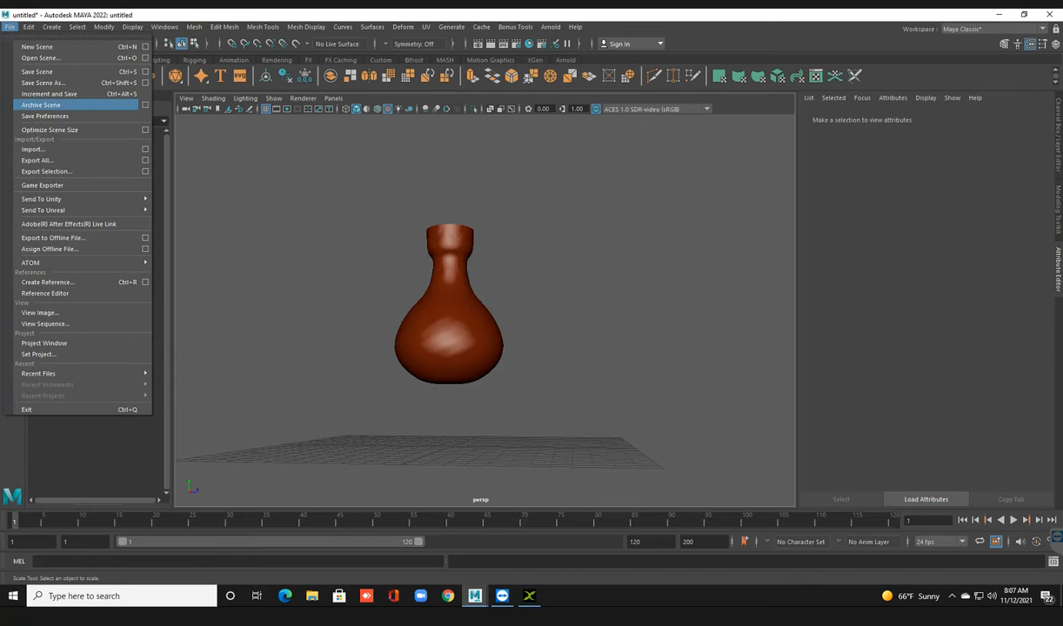
left_click(39, 160)
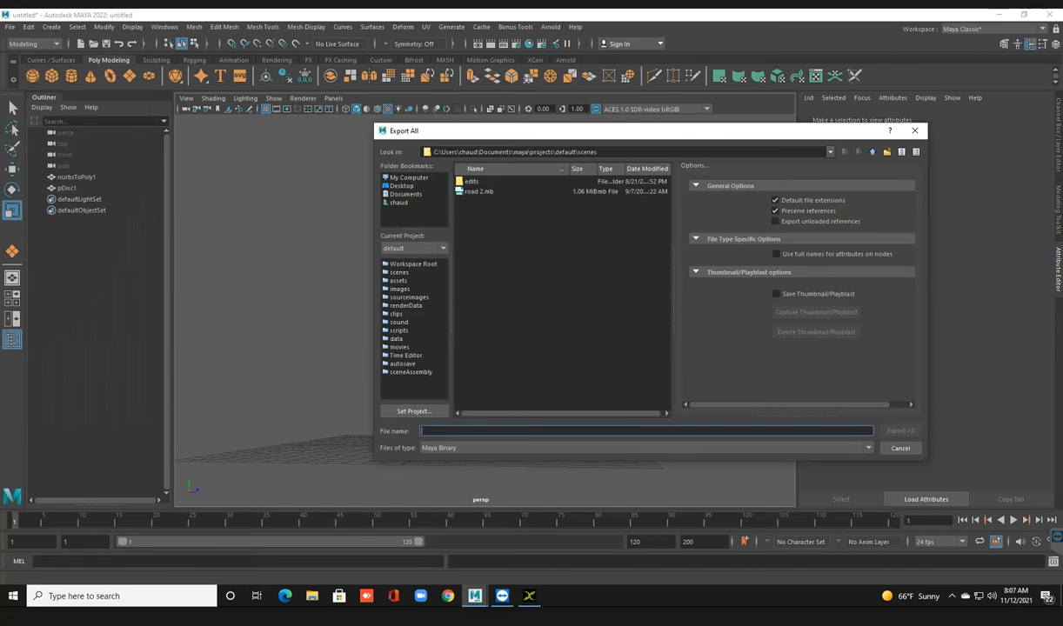
left_click(409, 178)
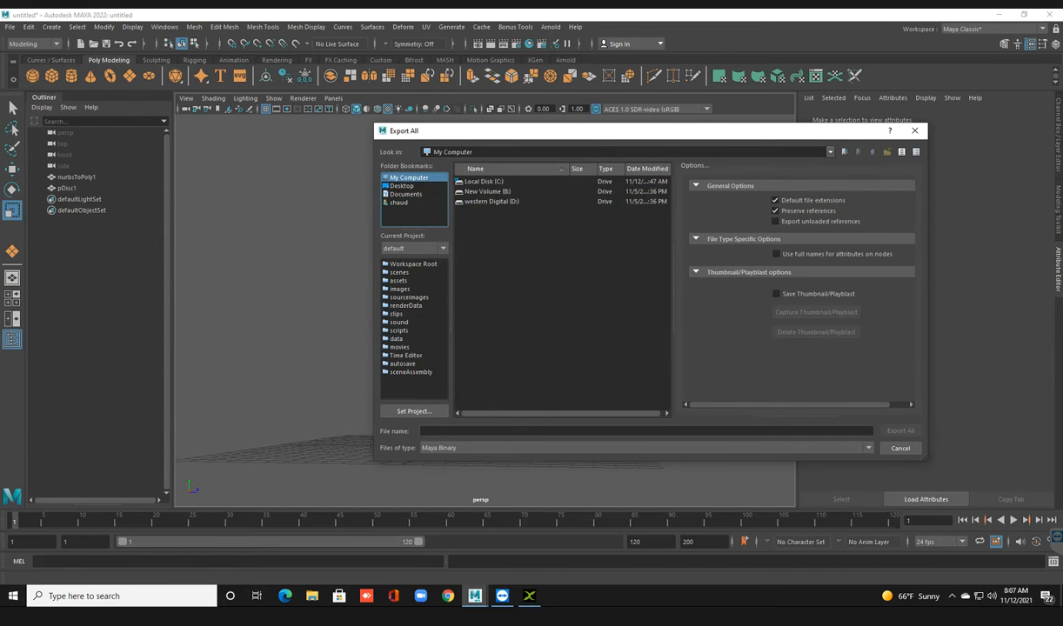
double_click(487, 191)
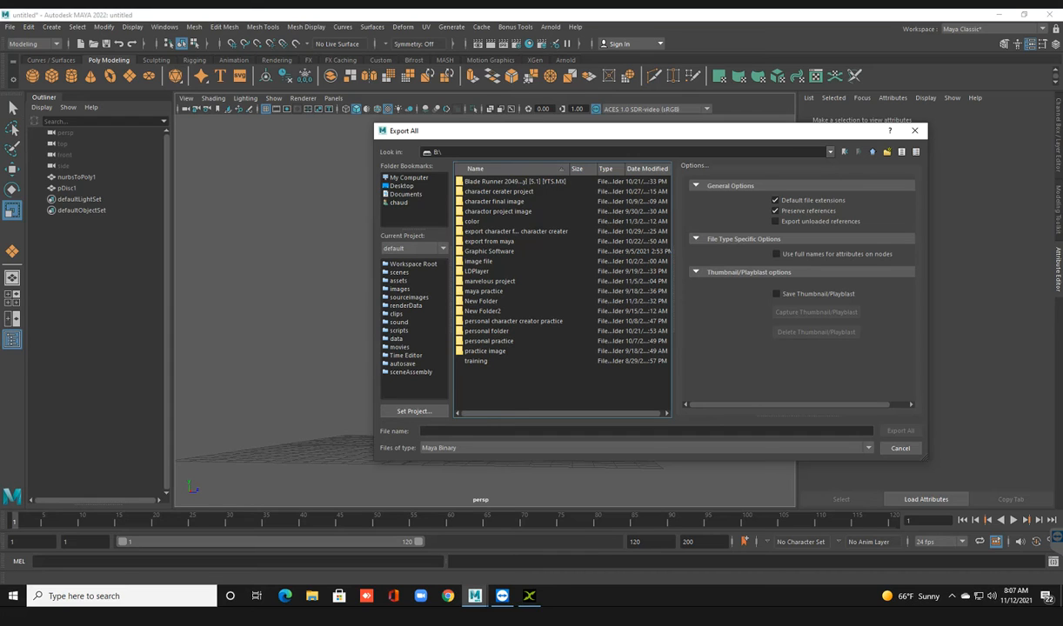
double_click(489, 241)
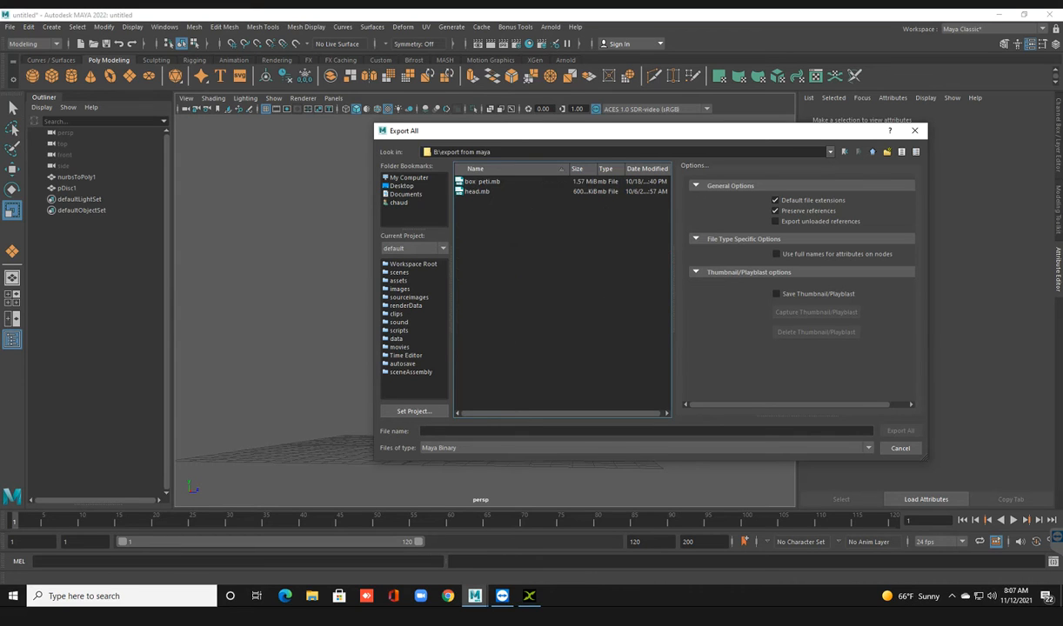
Step: Name the export test pot, set its file type to FBX export, and export the entire scene
left_click(505, 431)
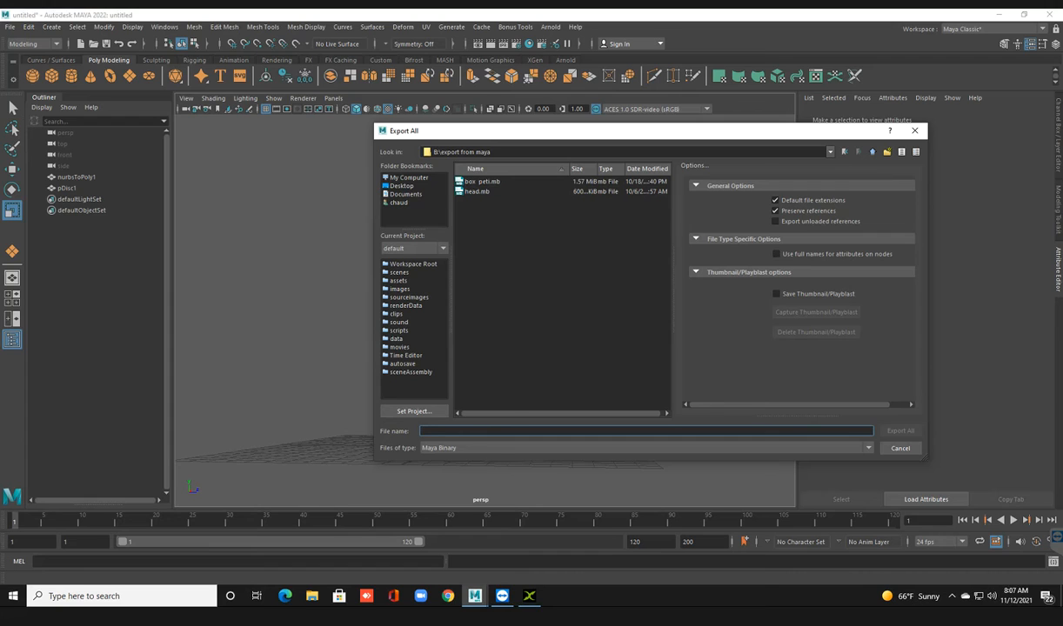
type("test pot")
left_click(645, 448)
scroll(646, 476, "down", 2)
scroll(646, 487, "down", 2)
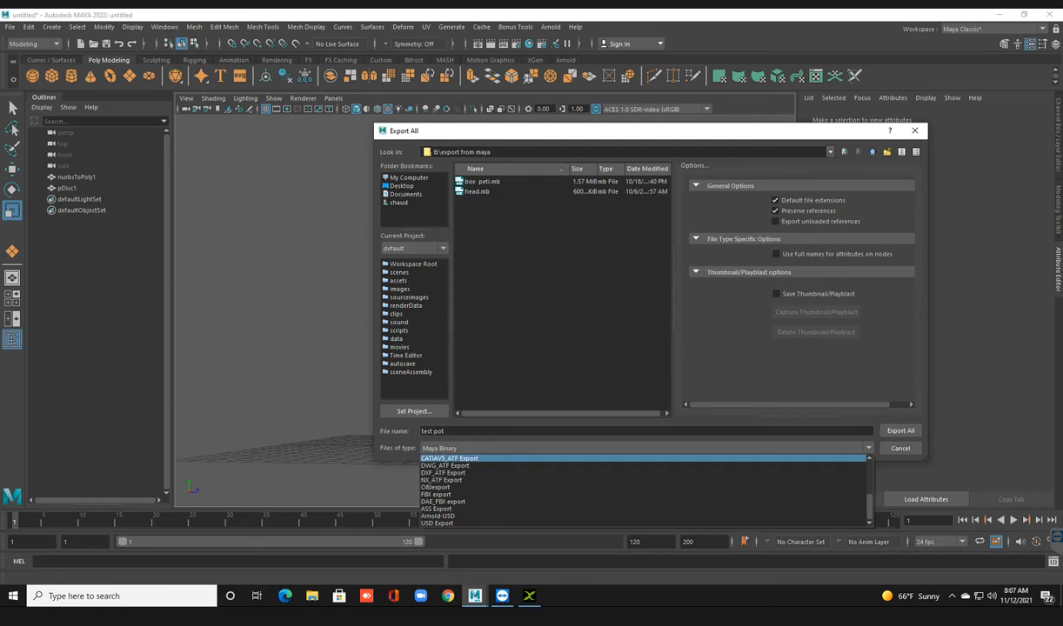
left_click(645, 494)
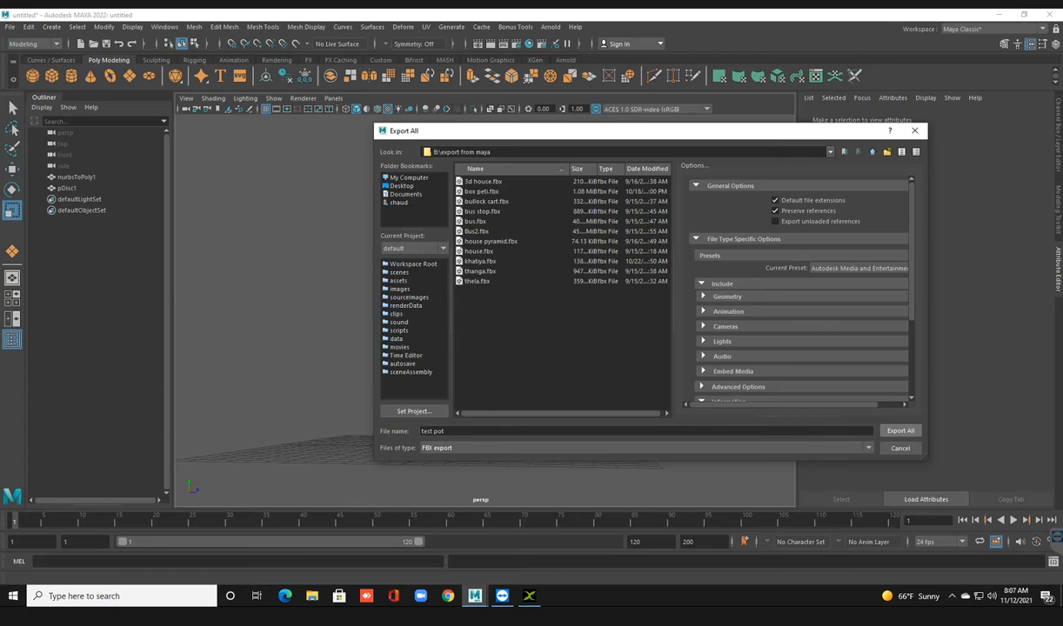
left_click(900, 431)
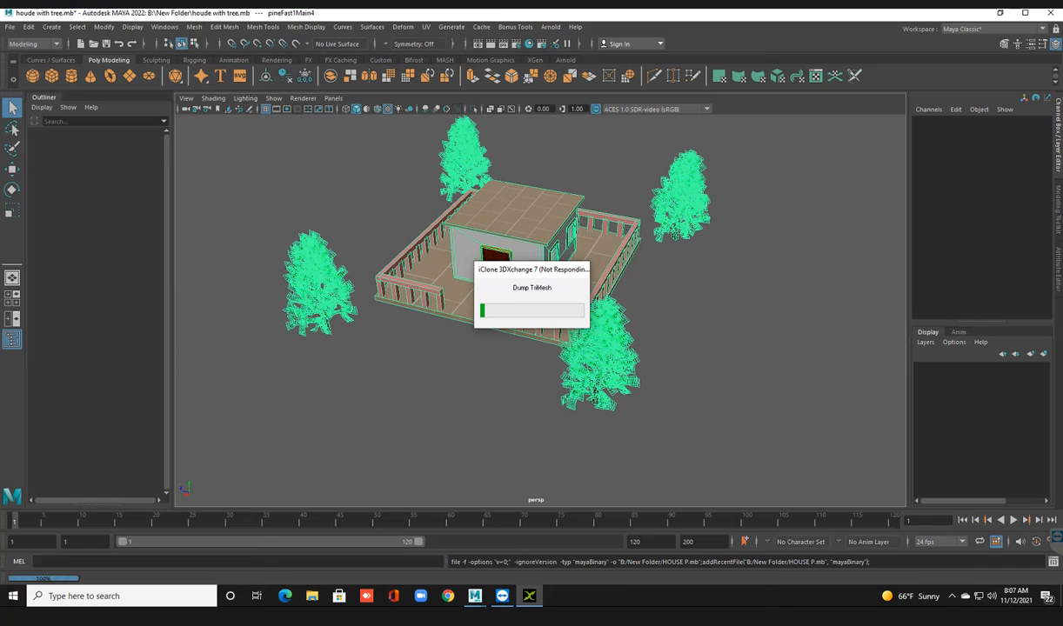
Step: Close the unresponsive iClone 3DXchange 7 window and keep the Maya windows open
right_click(529, 596)
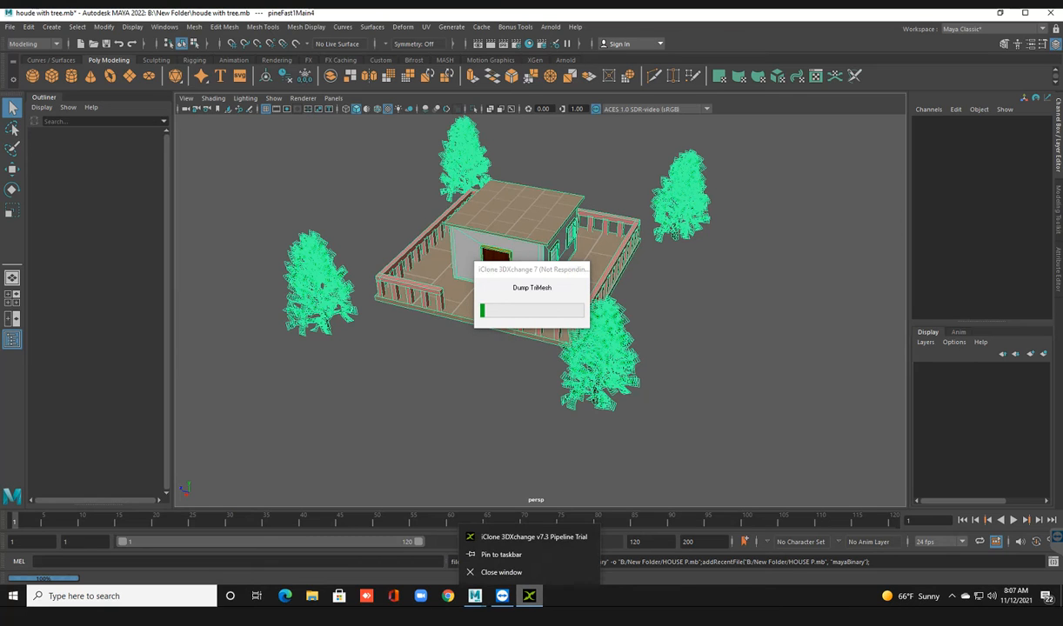
left_click(501, 573)
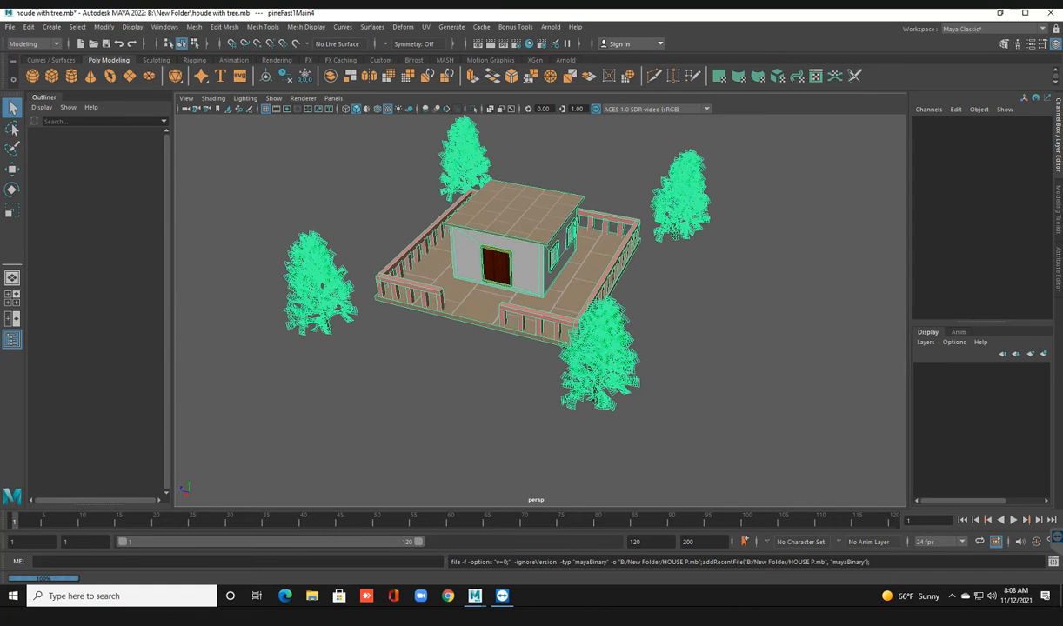
right_click(475, 596)
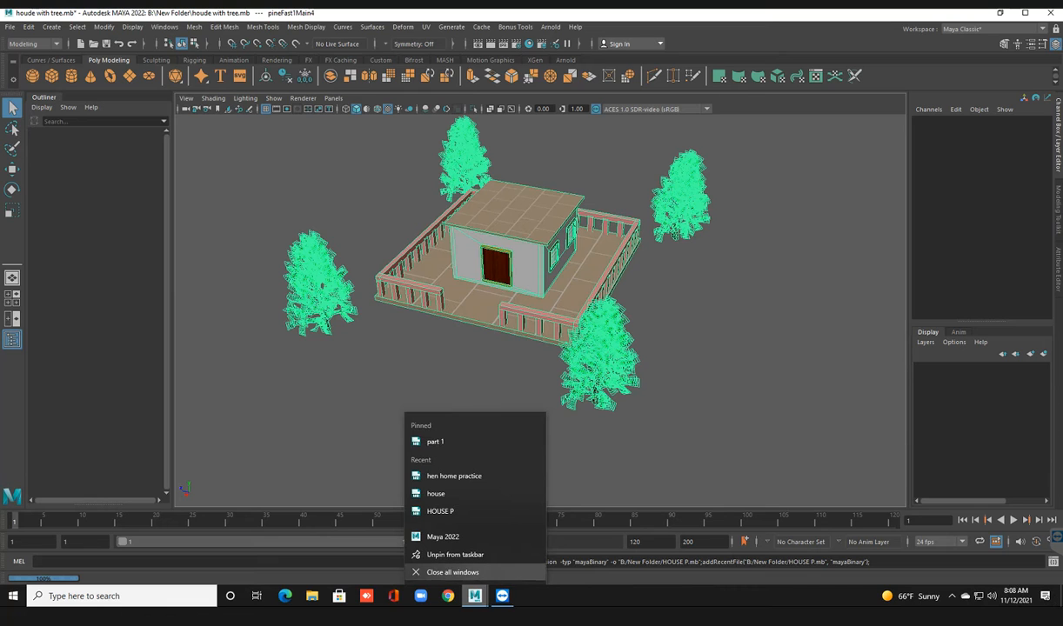
left_click(475, 596)
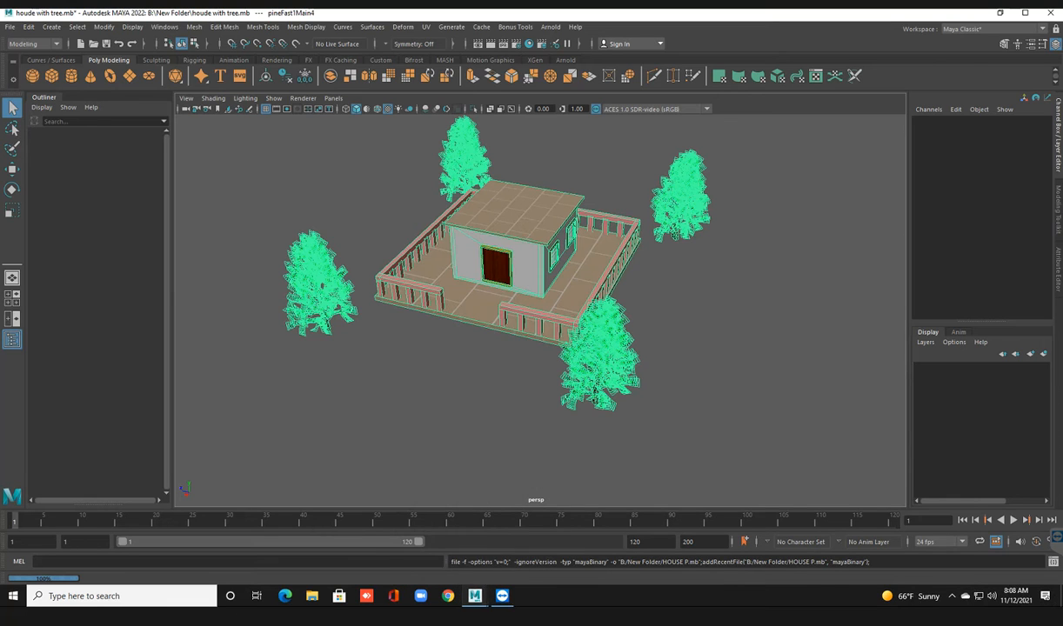
mouse_move(474, 596)
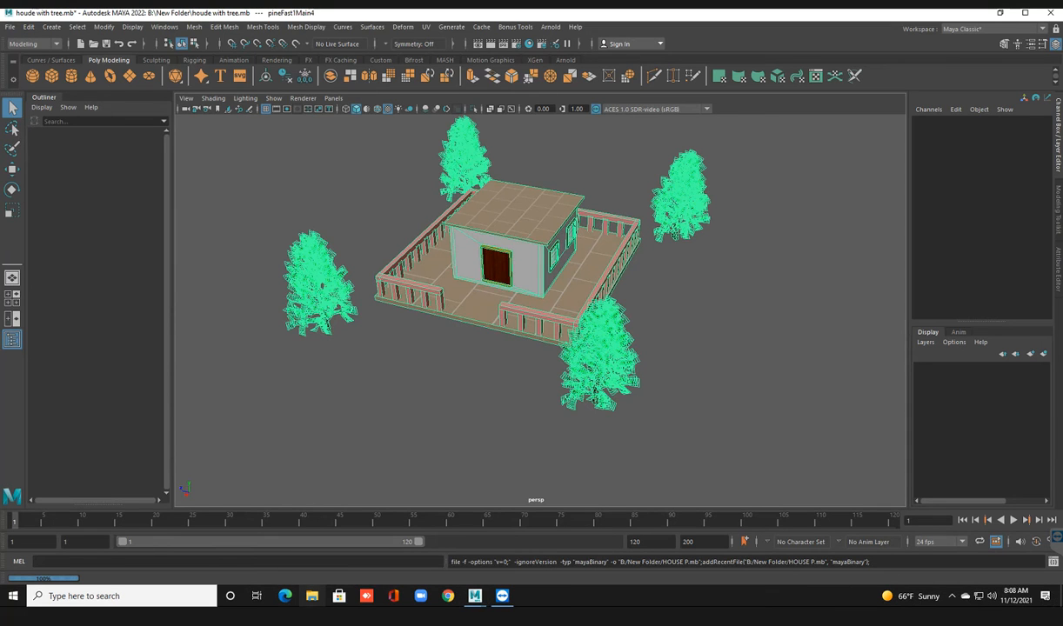
Step: Check the Desktop folder in File Explorer for a 3DXchange shortcut, then minimize the folder window
left_click(311, 596)
left_click(41, 206)
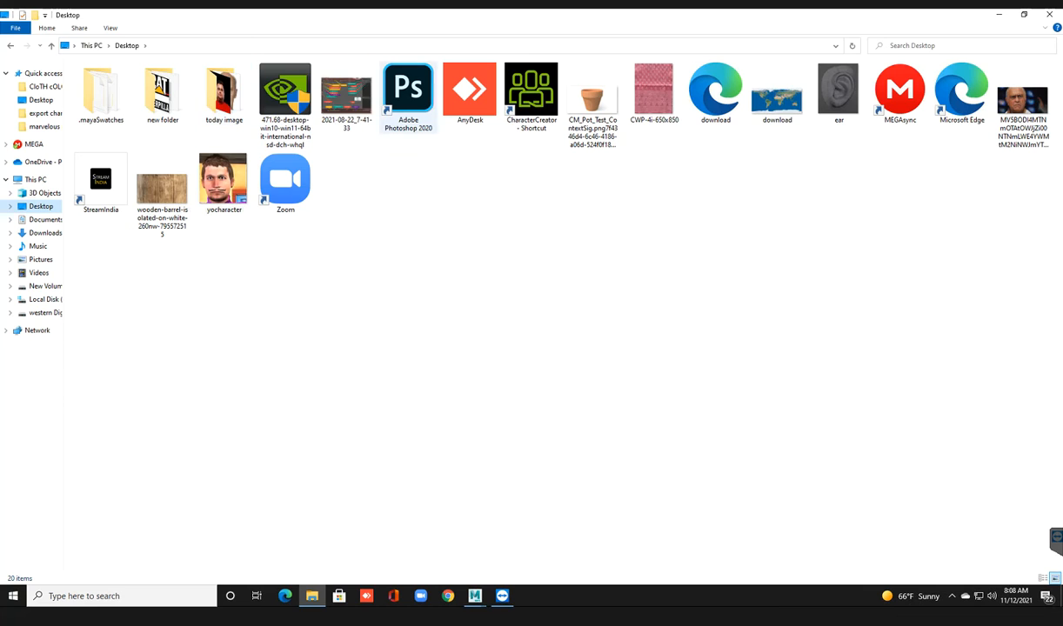
left_click_drag(861, 212, 558, 288)
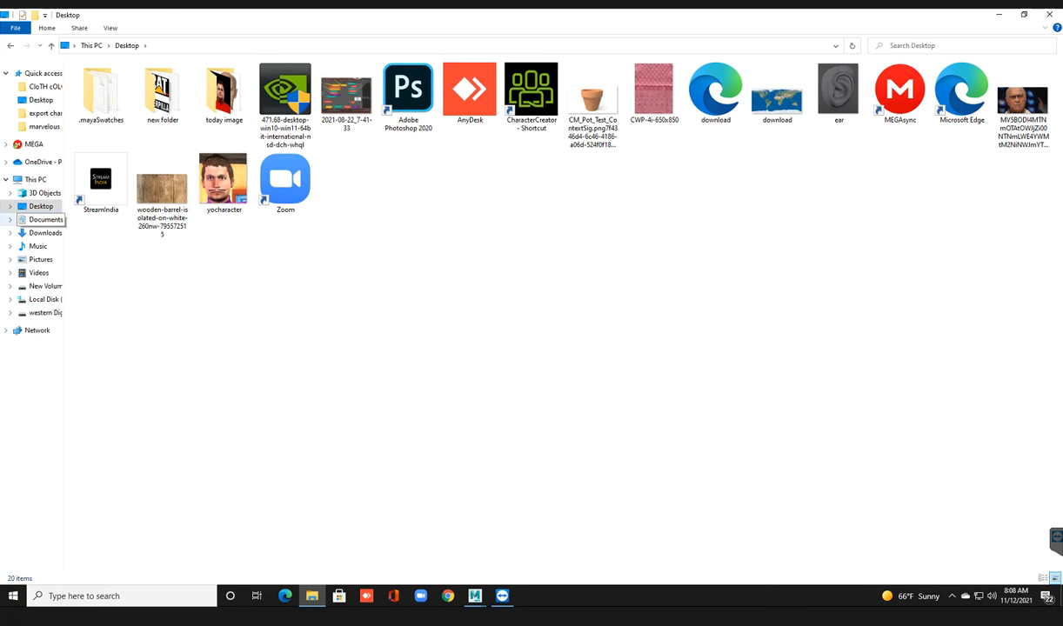
left_click(1001, 14)
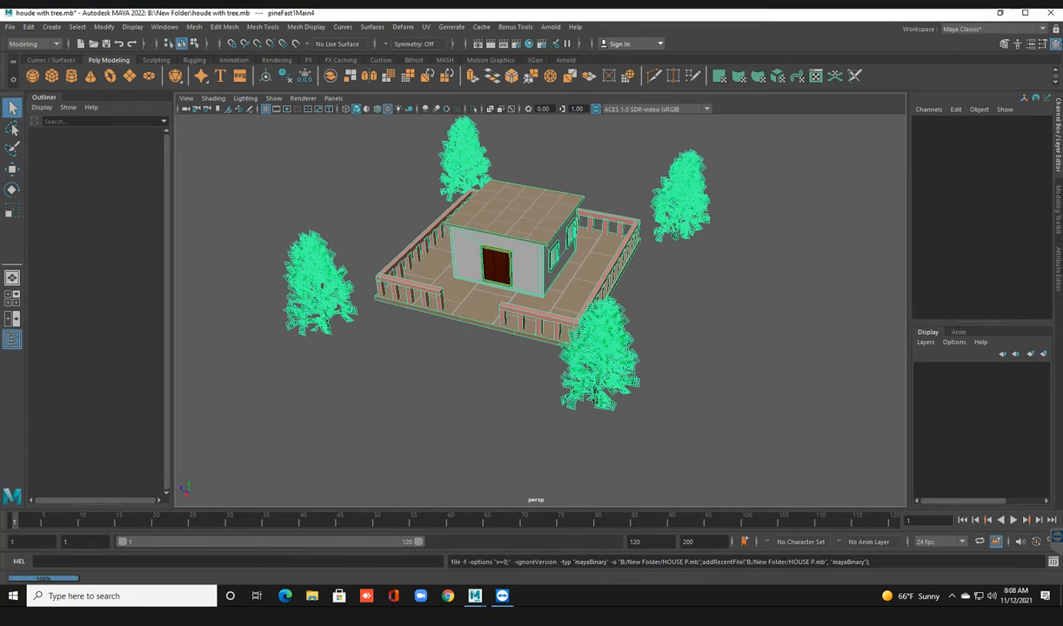
Step: Search Windows for 3dx, launch iClone 3DXchange v7.3 Pipeline Trial, and dismiss the member sign-in dialog
key("super")
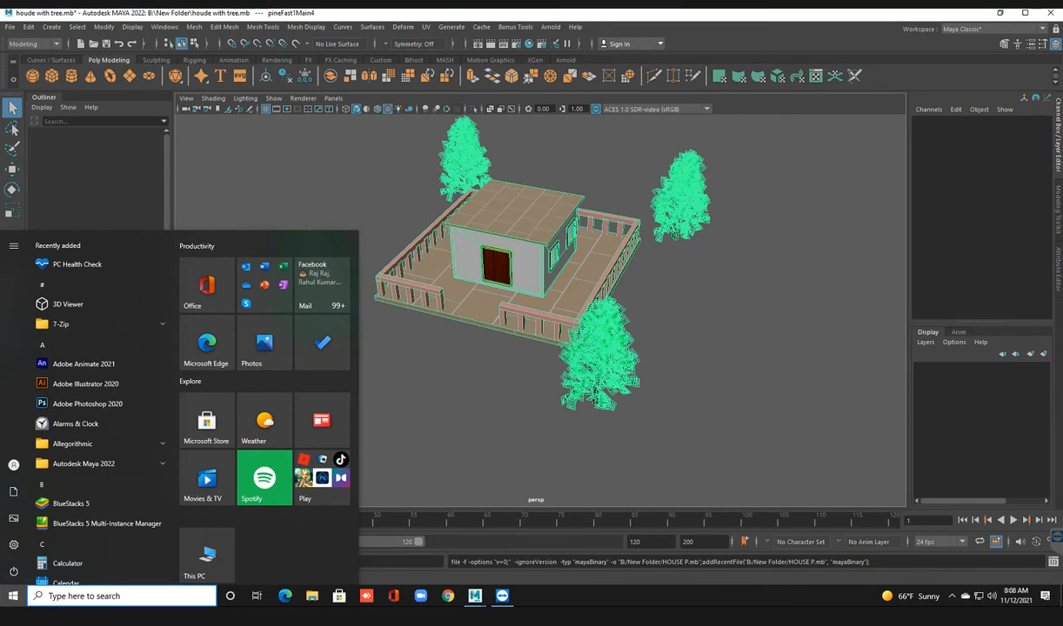
type("3dx")
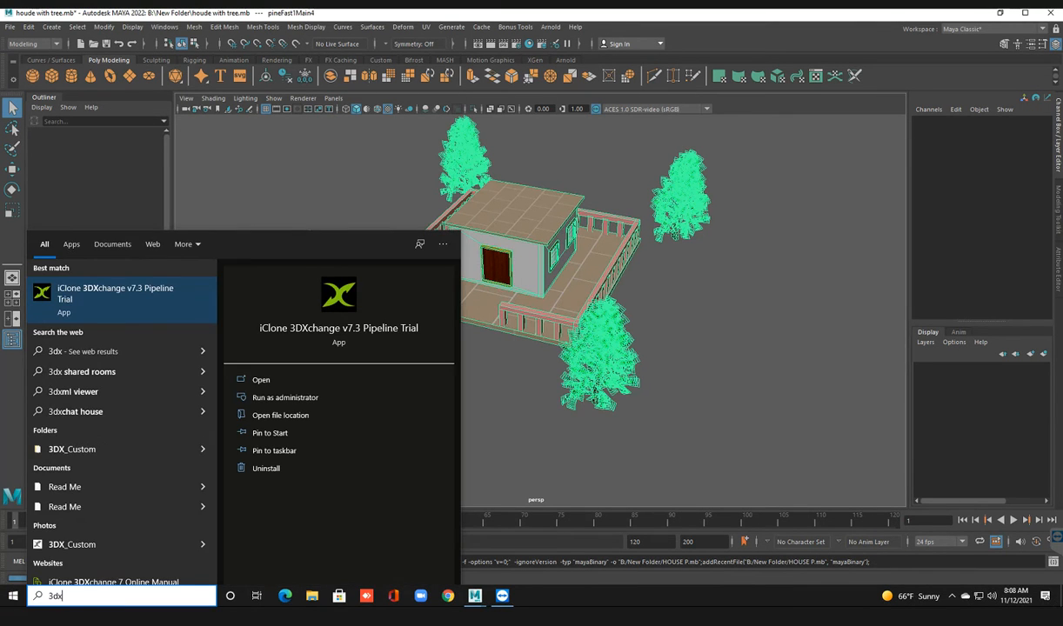
key("Return")
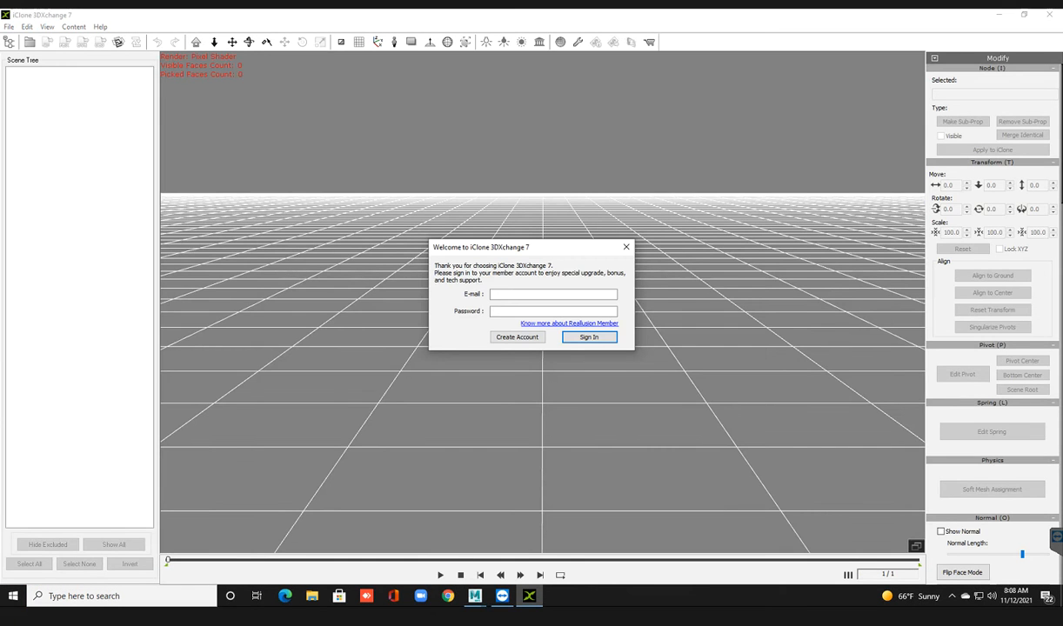
left_click(598, 236)
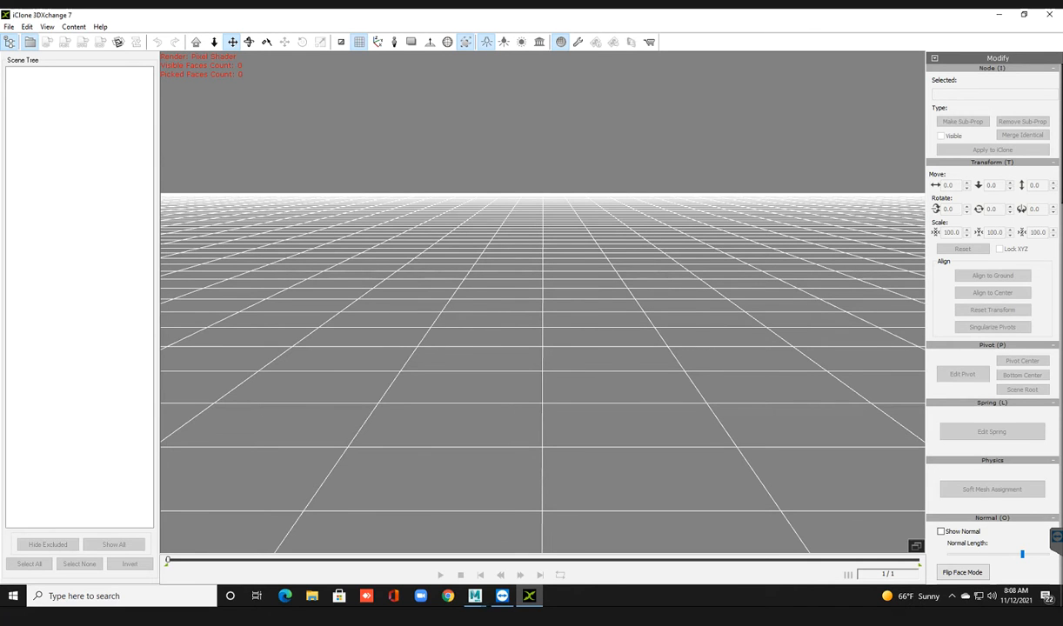
Step: Open the test pot model from the export from maya folder on the New Volume (B:) drive
left_click(28, 41)
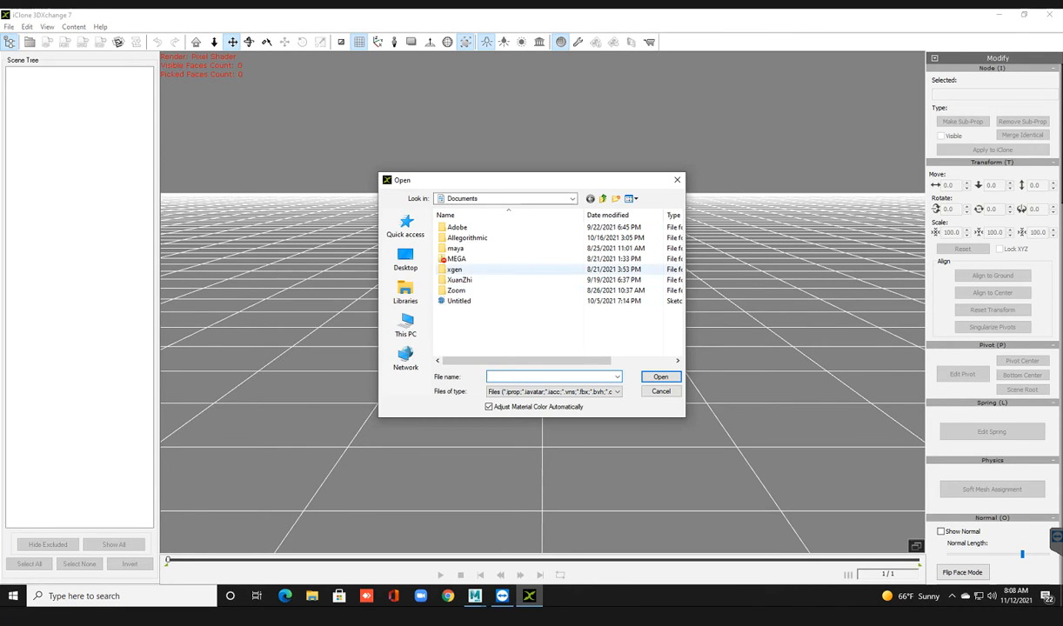
left_click(405, 325)
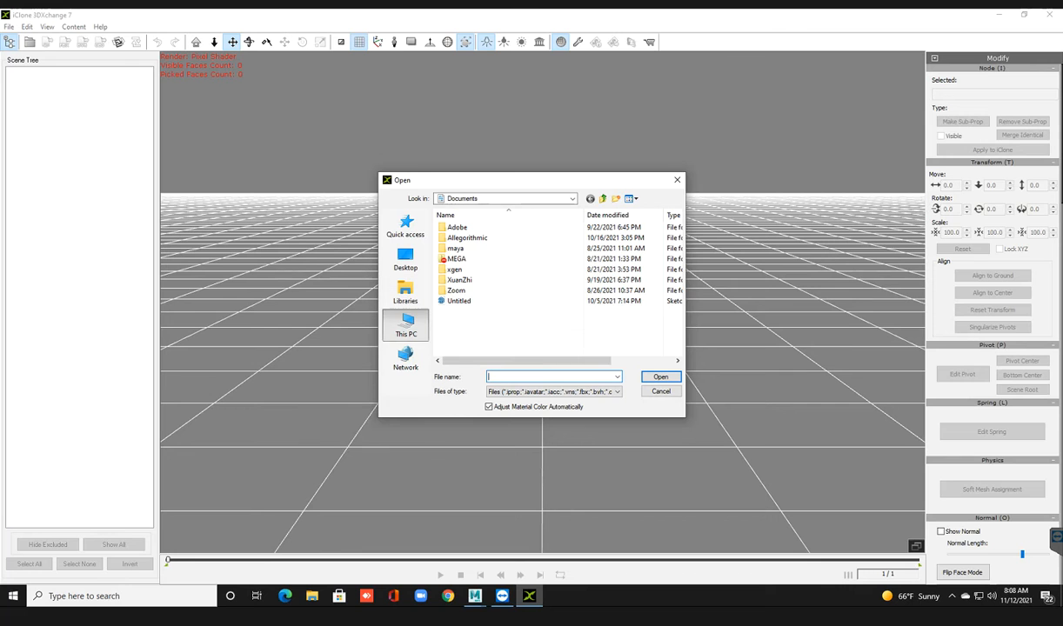
scroll(496, 339, "down", 3)
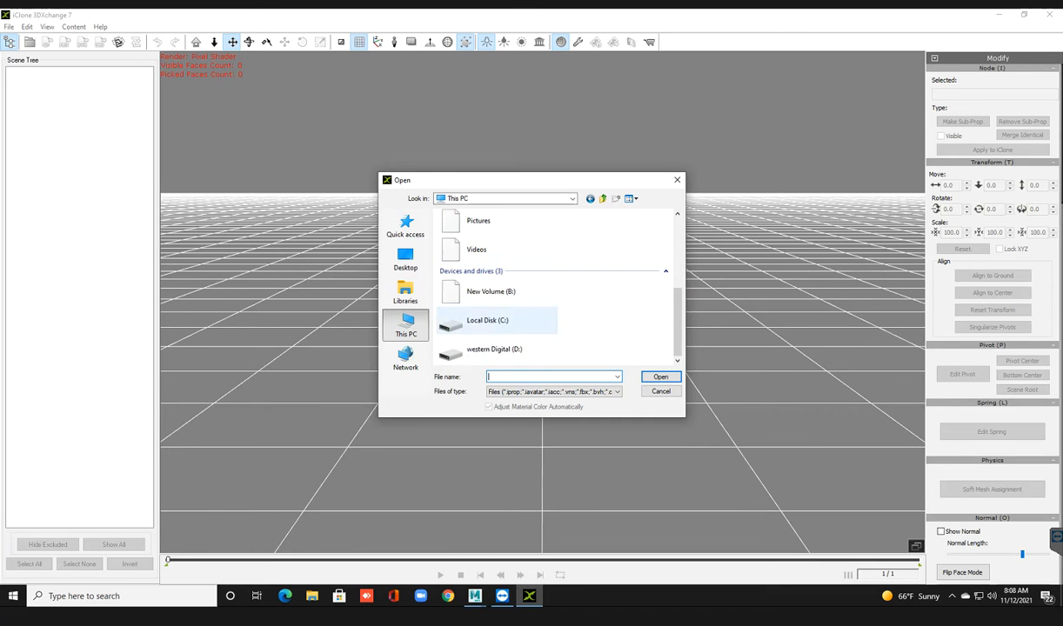
double_click(495, 291)
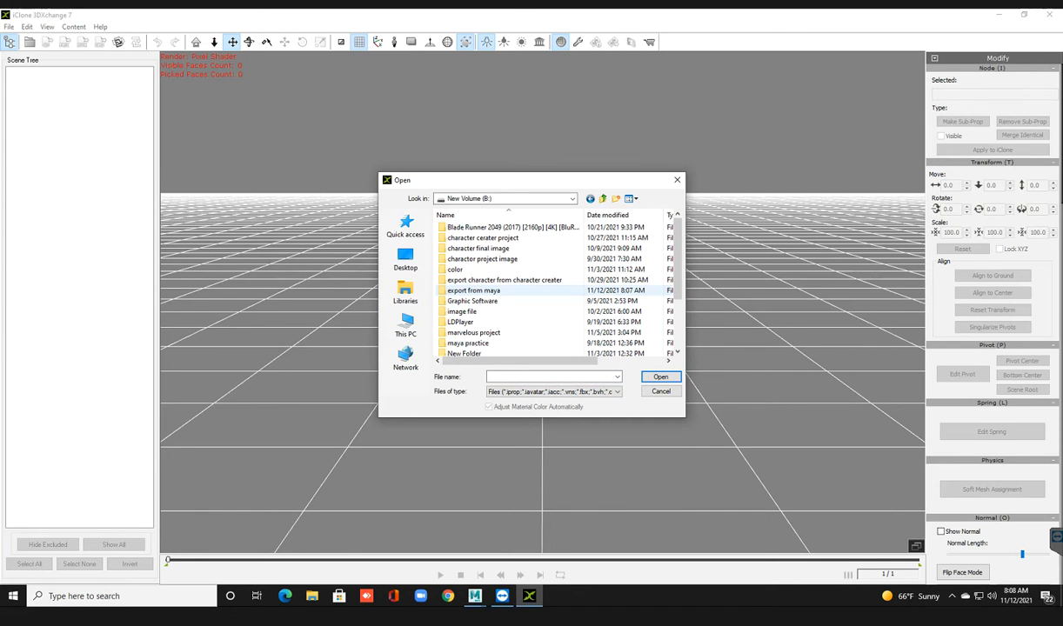
left_click(476, 291)
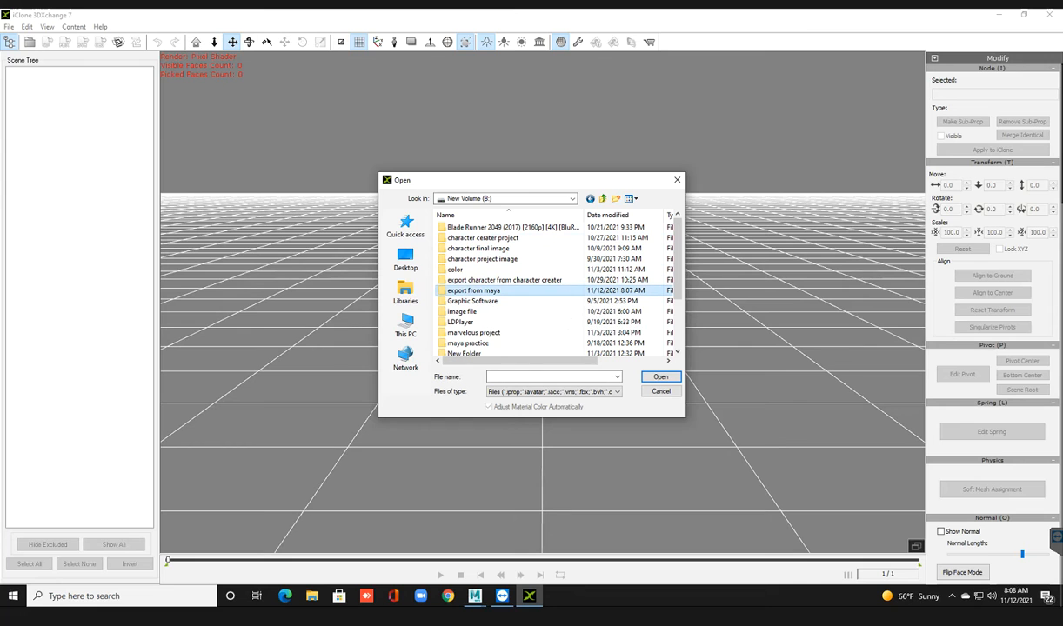
double_click(493, 290)
left_click(531, 291)
double_click(522, 290)
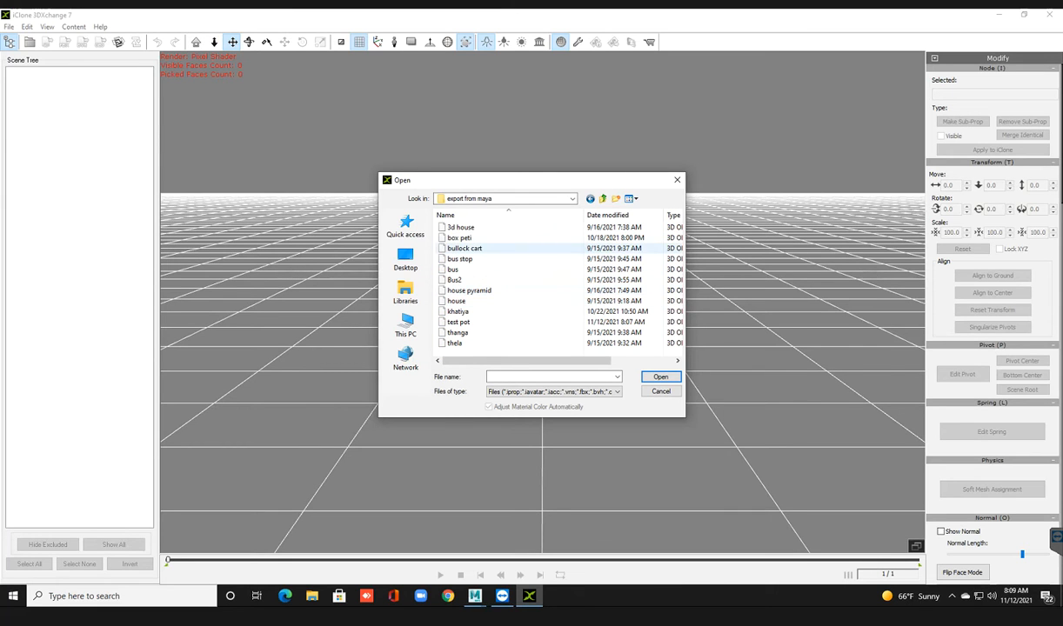
left_click(461, 322)
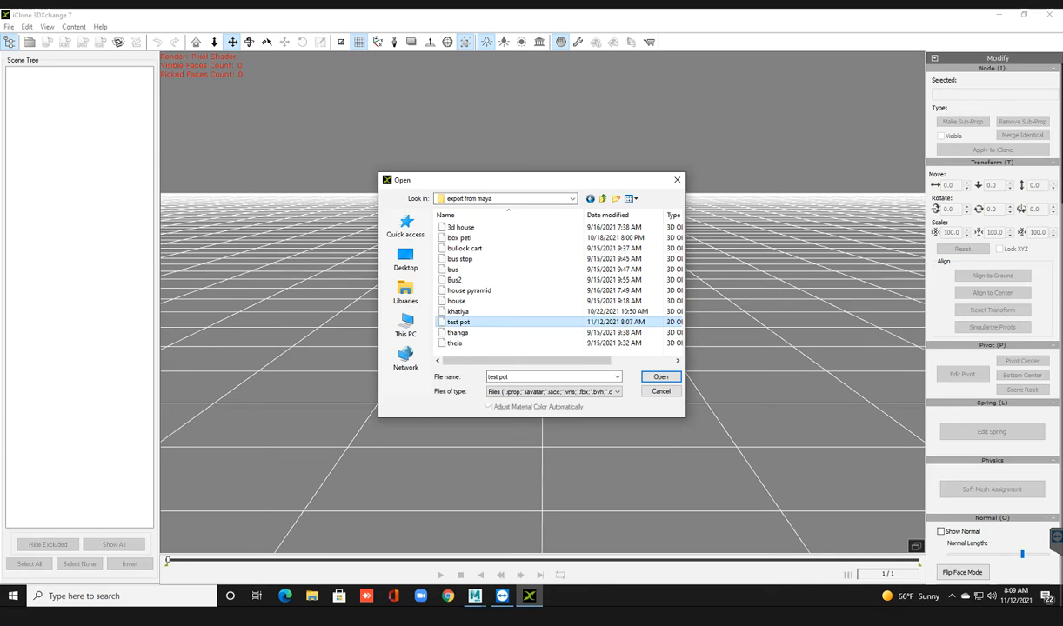
Step: Import the test pot FBX from the export from maya folder with automatic material colour adjustment and without animation
double_click(461, 322)
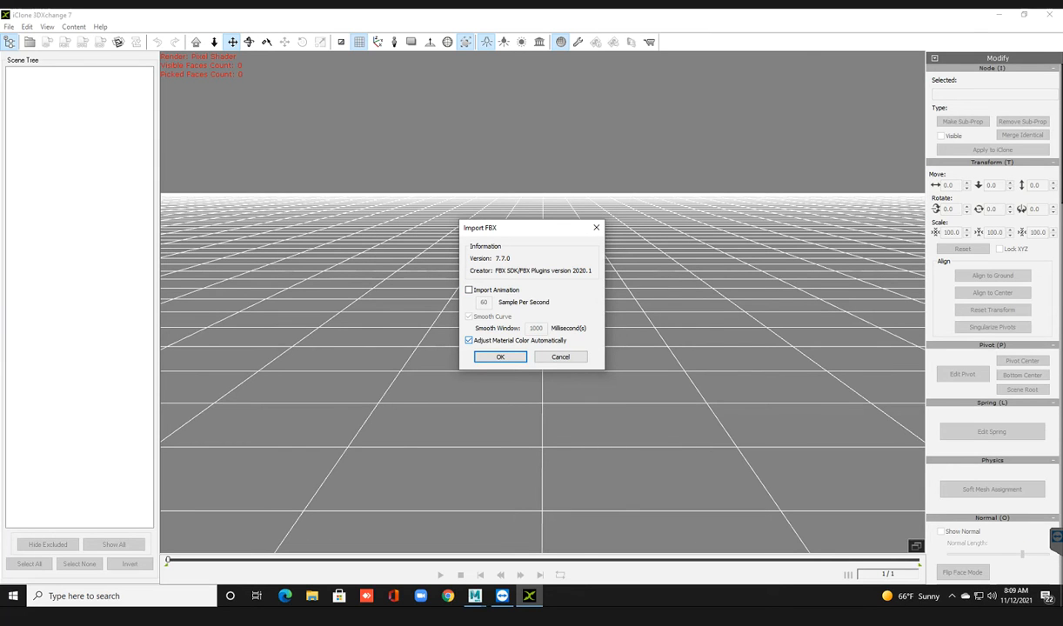
left_click(501, 357)
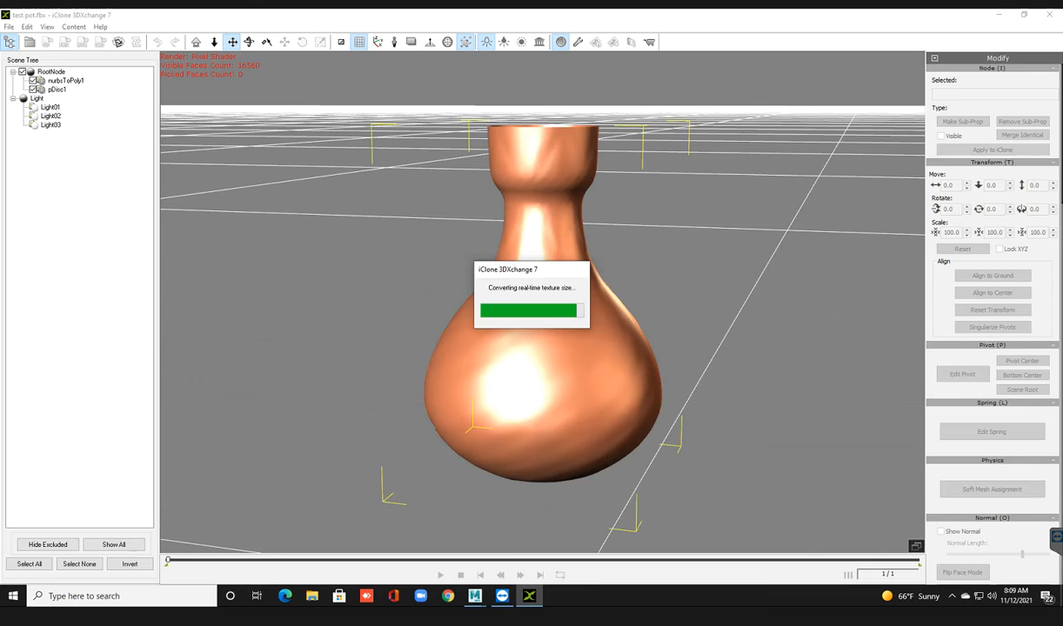
scroll(543, 305, "down", 10)
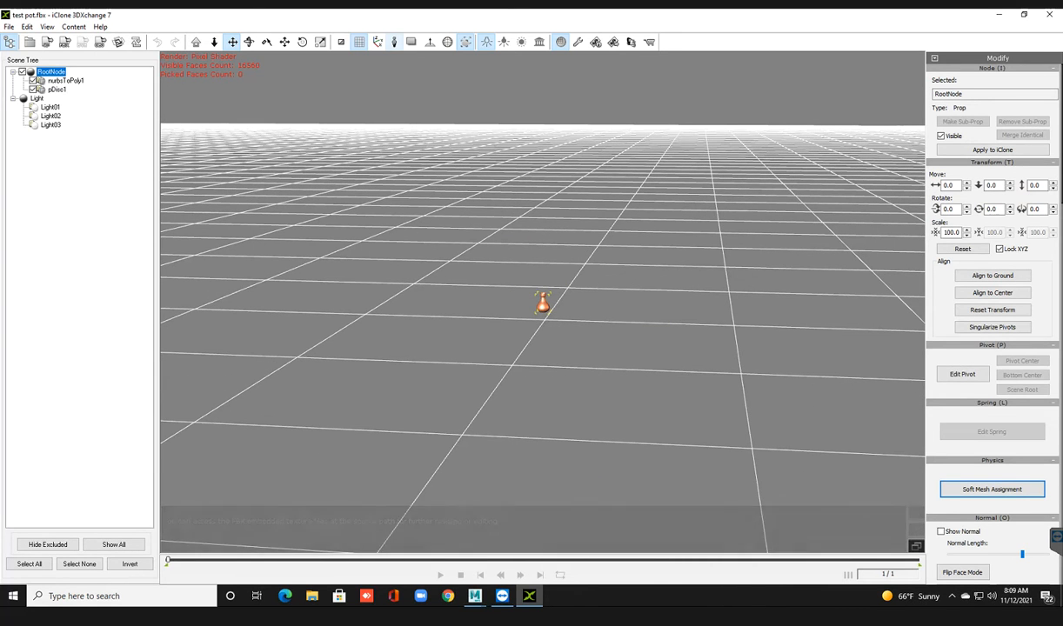
Step: Show the human-figure size reference and scale the whole pot uniformly to about 714
left_click(394, 42)
scroll(543, 304, "down", 4)
left_click(320, 42)
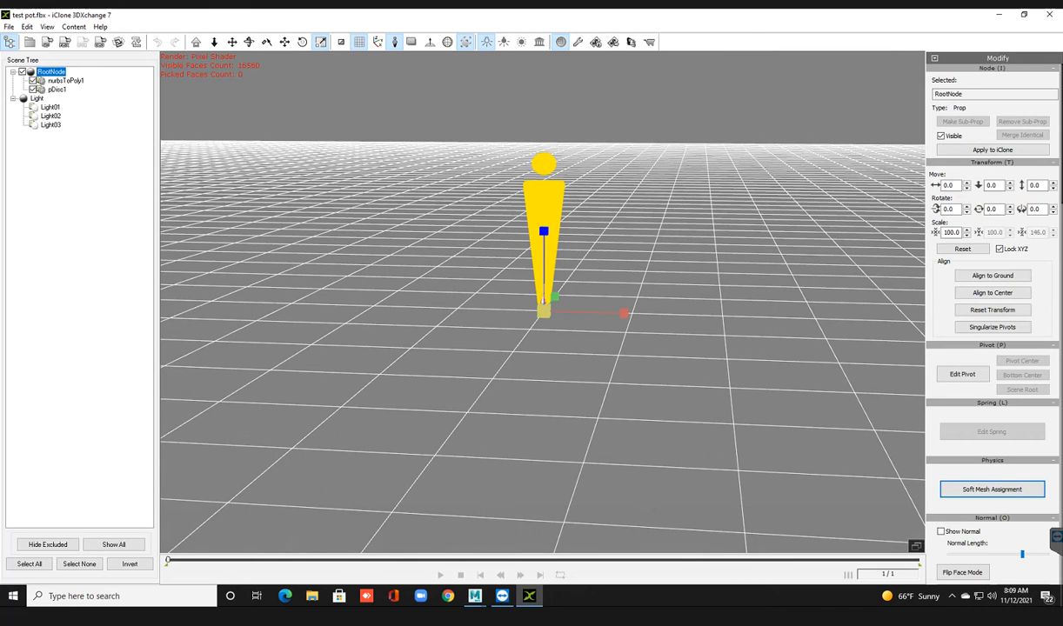
key("ctrl+z")
left_click_drag(543, 311, 543, 254)
key("w")
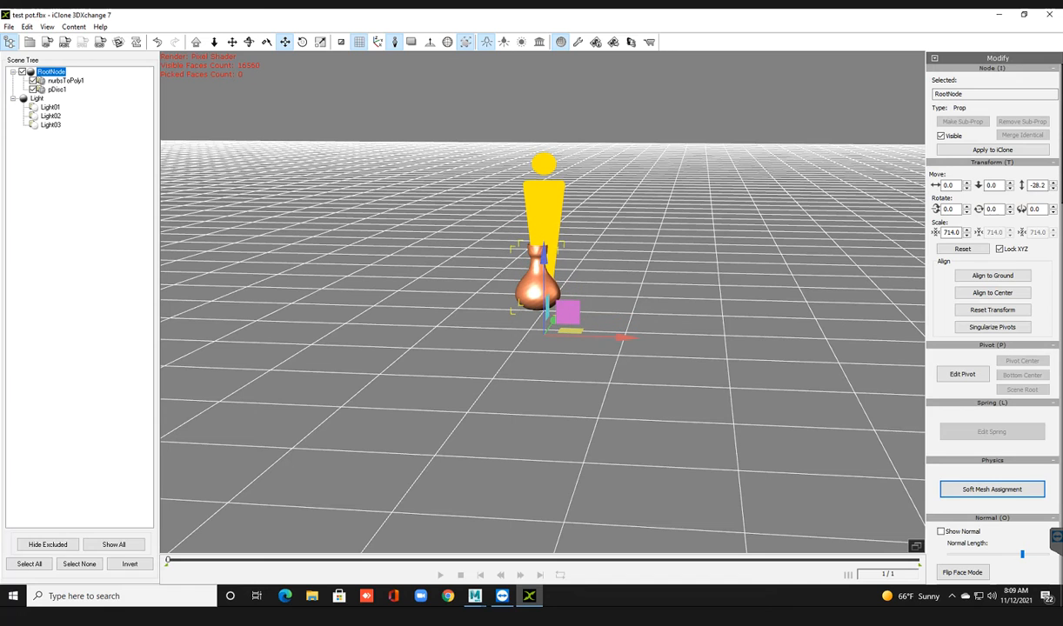
Step: Alternate the pot between ground and centre alignment, finishing with it aligned to the centre
left_click(993, 275)
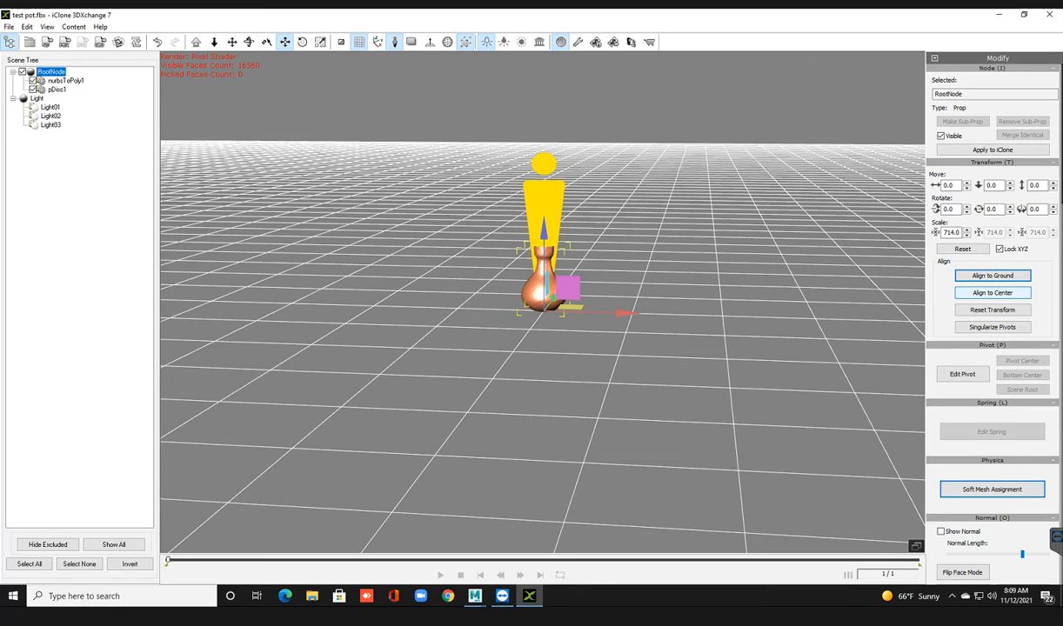
left_click(992, 293)
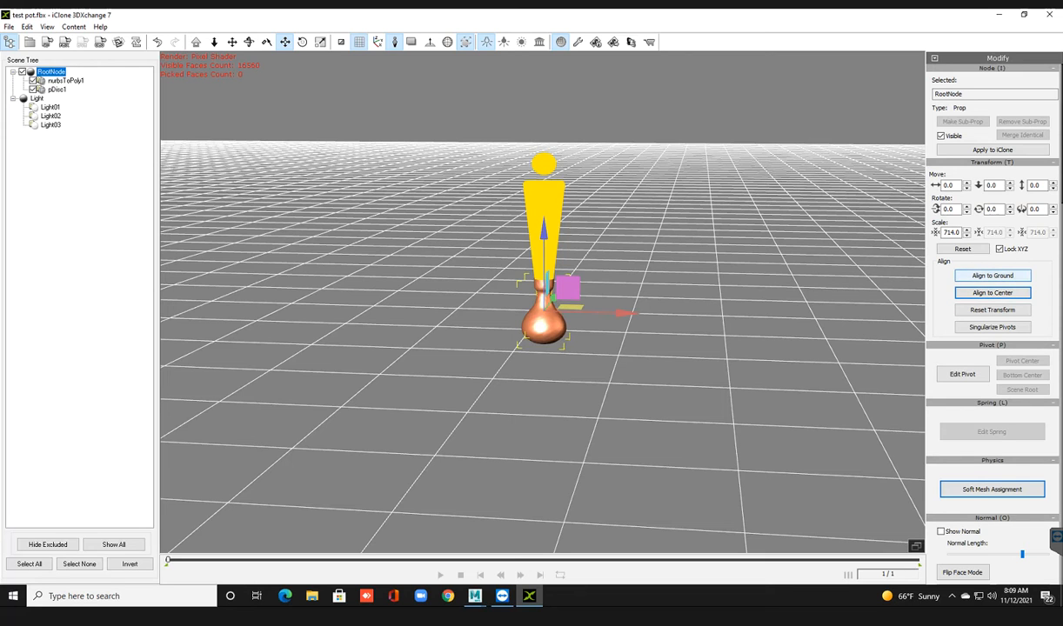
left_click(993, 275)
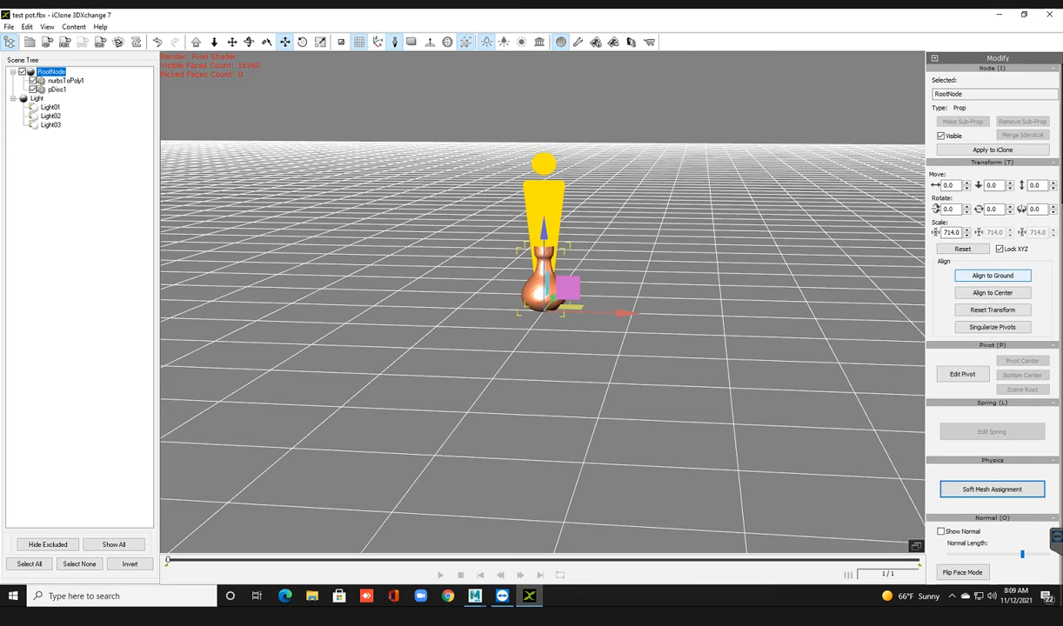
left_click(993, 292)
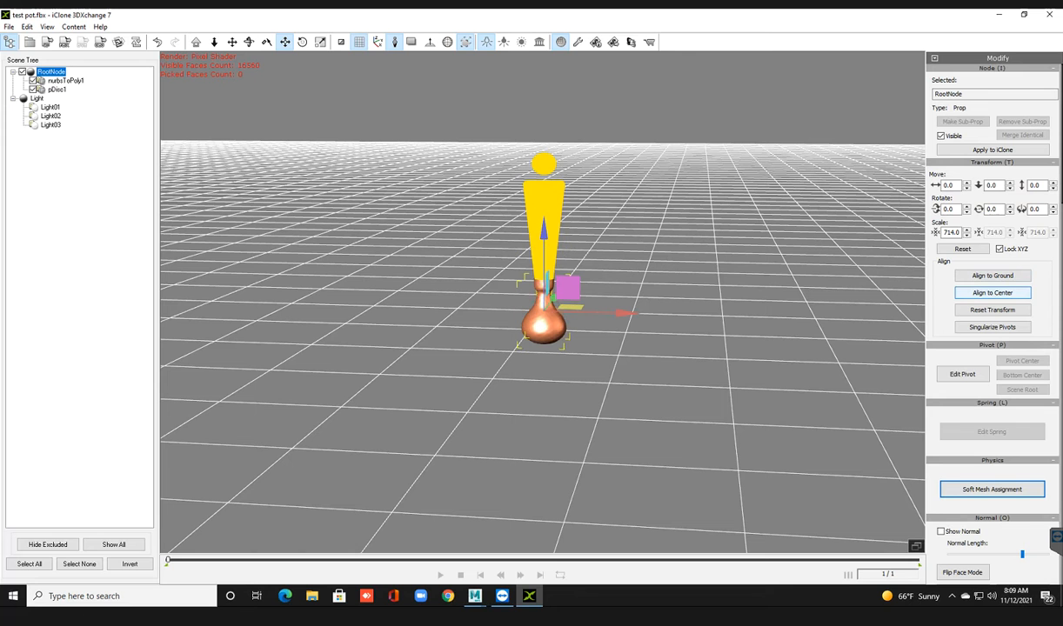
Step: Hide the human-figure size reference and look down into the pot's opening at close range
right_click_drag(522, 348, 566, 348)
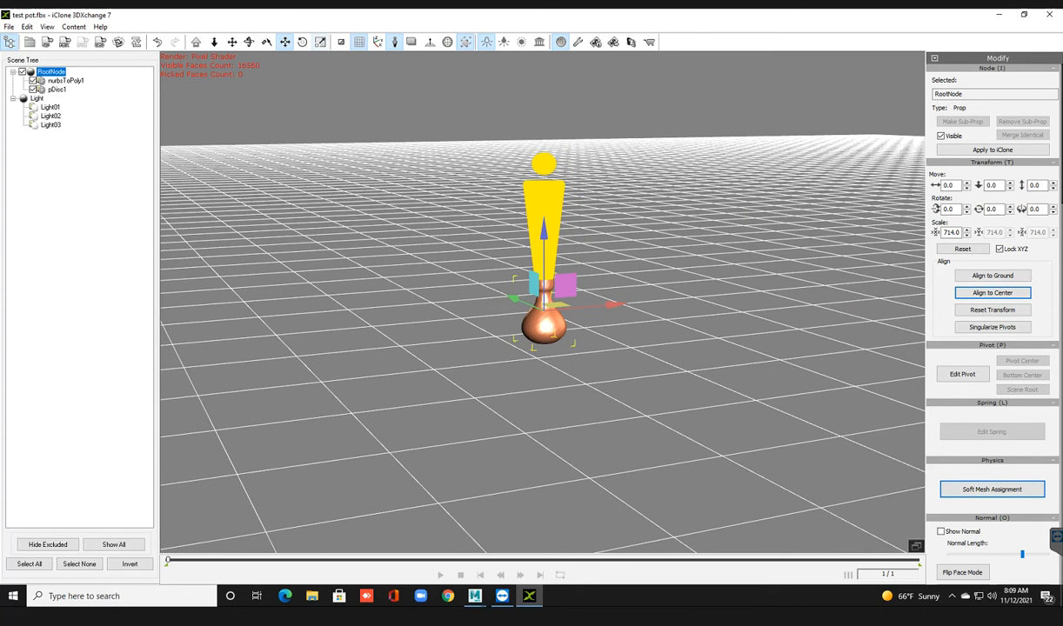
left_click(394, 42)
scroll(544, 304, "up", 2)
scroll(544, 313, "up", 2)
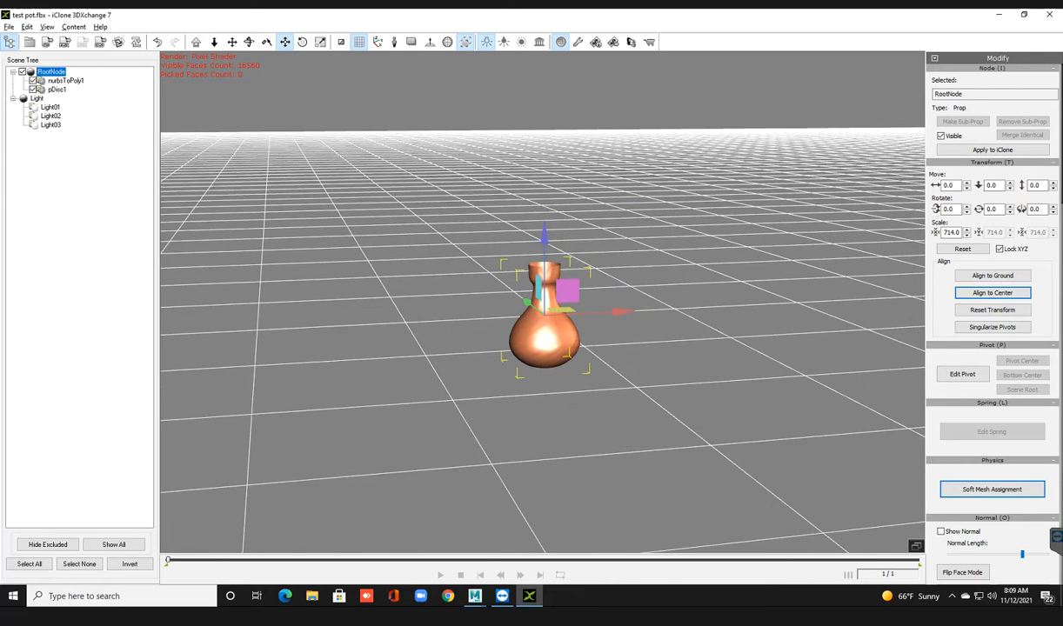
scroll(544, 305, "up", 4)
right_click_drag(544, 305, 550, 365)
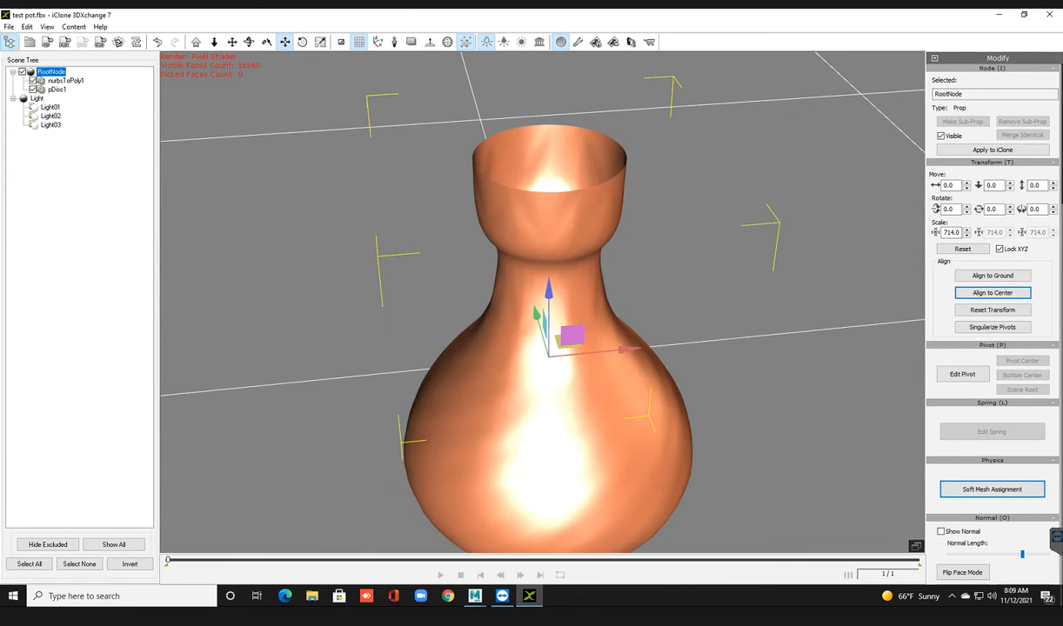
left_click(232, 42)
right_click_drag(550, 304, 545, 386)
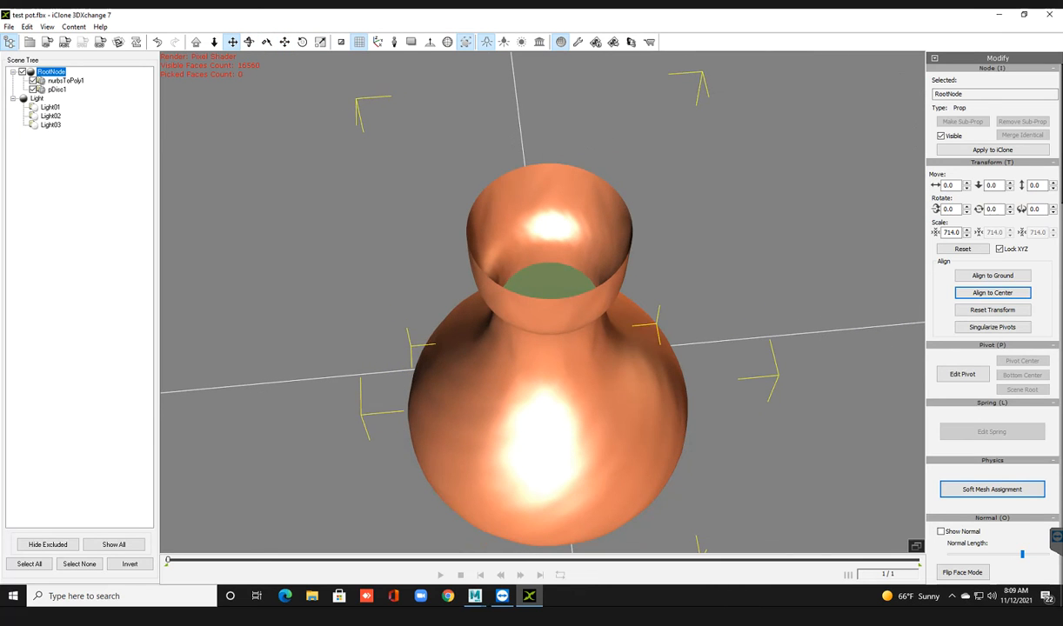
Step: Select the green disc inside the pot's neck, checking it against the pot body in the scene tree
left_click(550, 283)
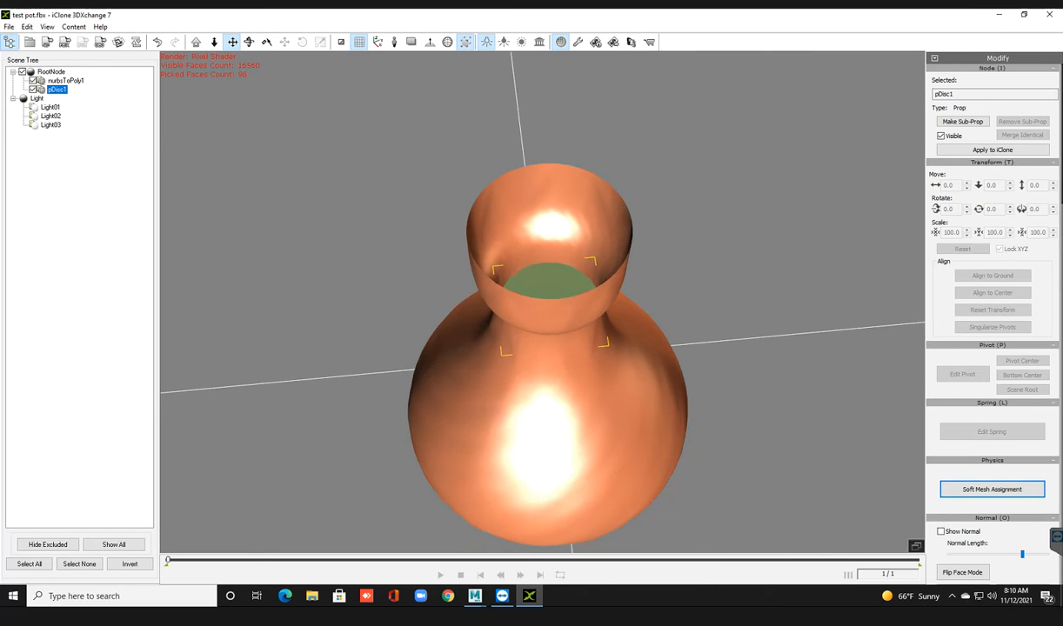
left_click(66, 81)
left_click(57, 90)
right_click_drag(549, 339, 547, 261)
scroll(547, 313, "down", 5)
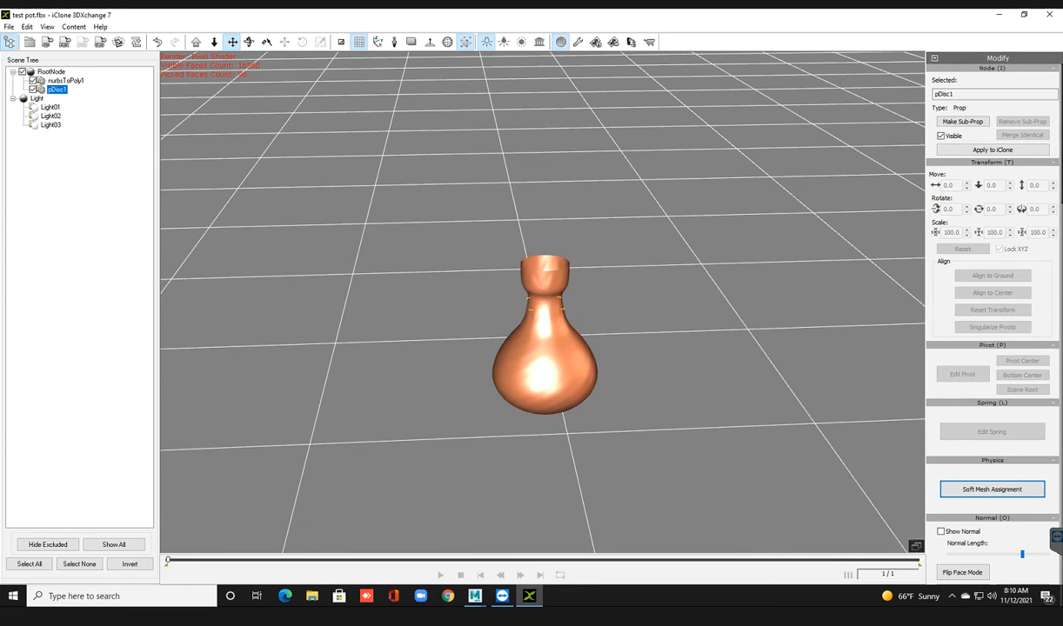
Step: Search Windows for "iclon" and launch iClone v7.9 Trial
left_click(122, 596)
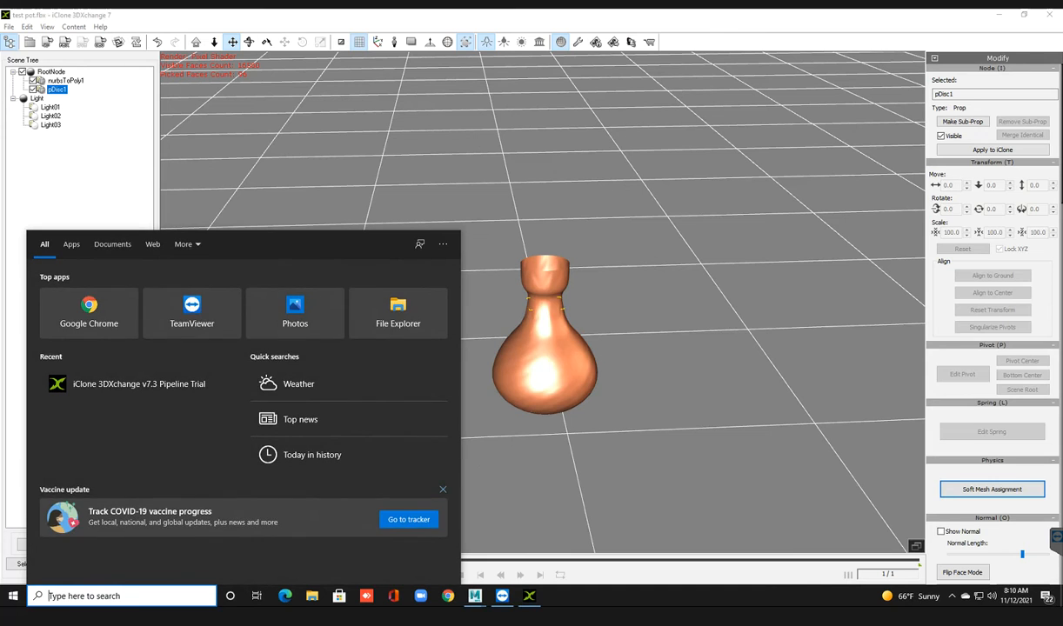
type("iclon")
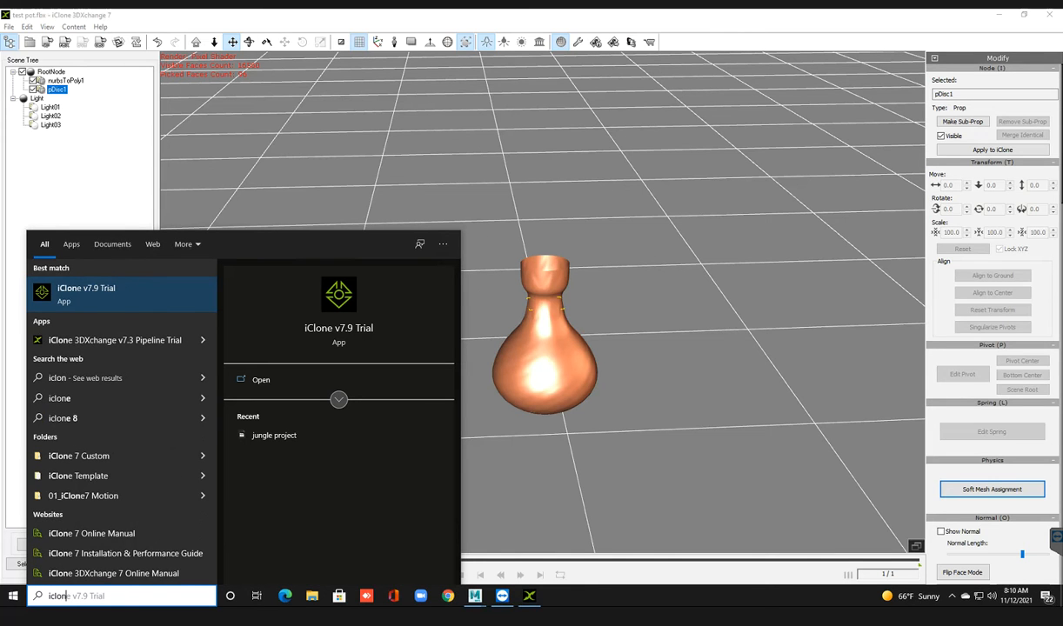
key("Escape")
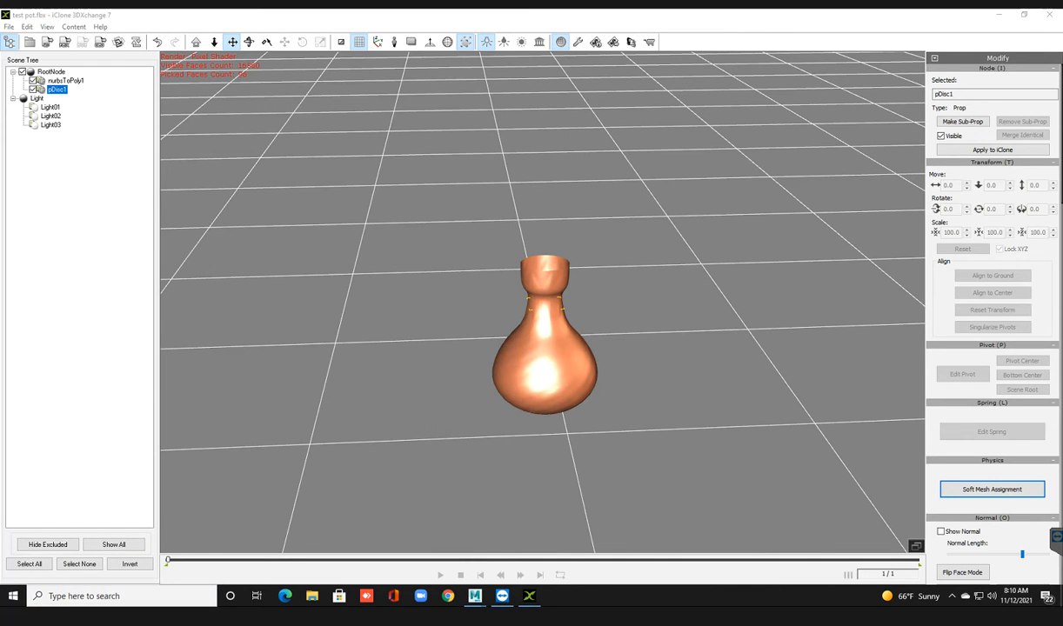
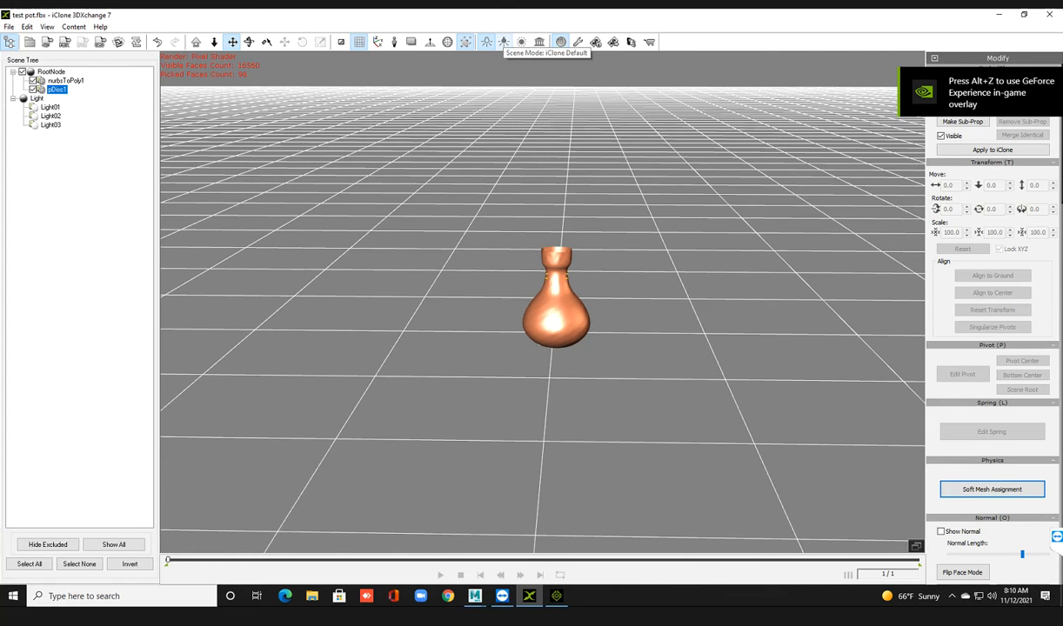
Step: Preview the pot in iClone Default and the other available scene modes, finishing back in the original grey one
left_click(504, 41)
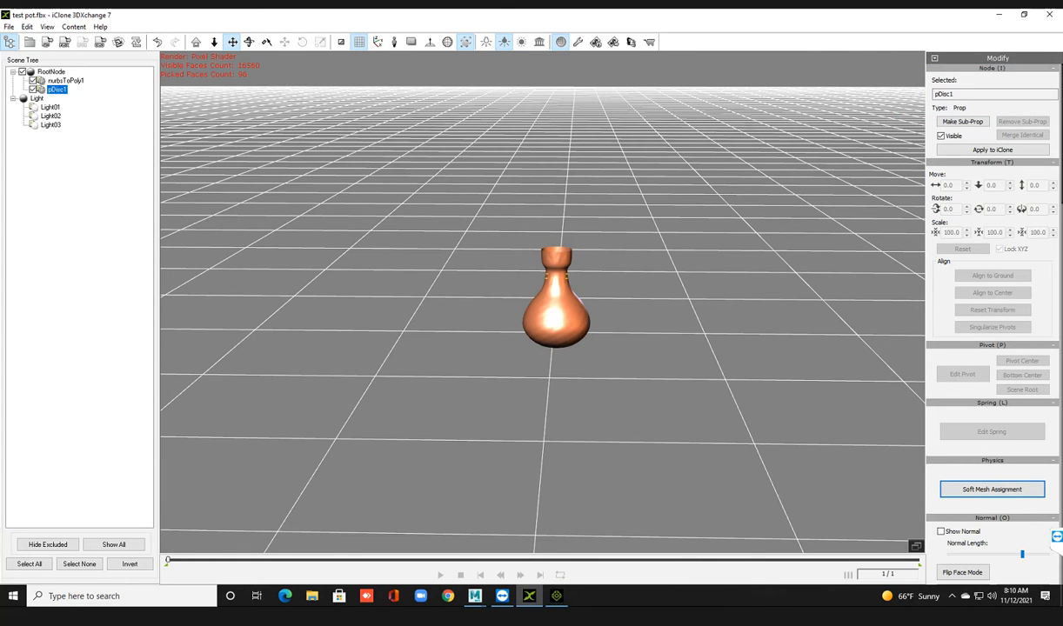
right_click_drag(557, 383, 609, 383)
left_click(521, 41)
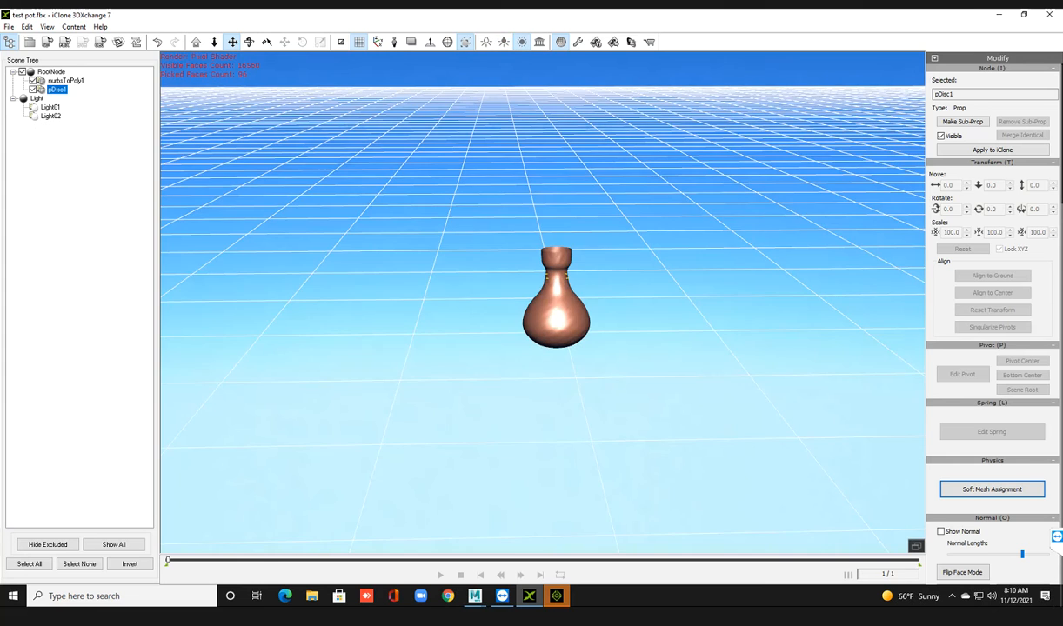
right_click_drag(557, 383, 625, 365)
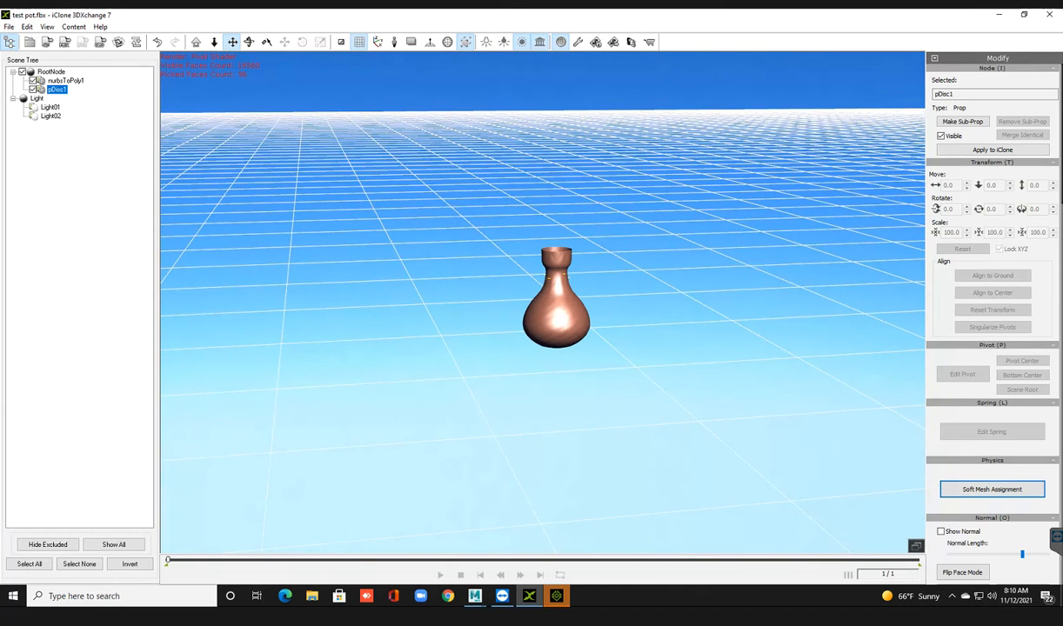
left_click(540, 42)
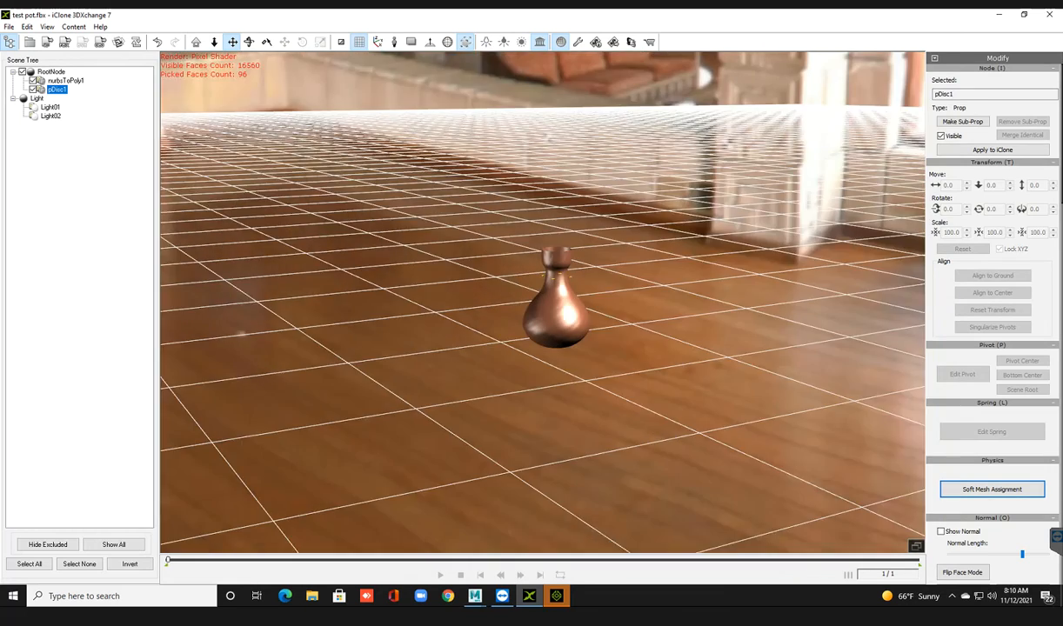
right_click_drag(557, 383, 523, 391)
left_click(486, 42)
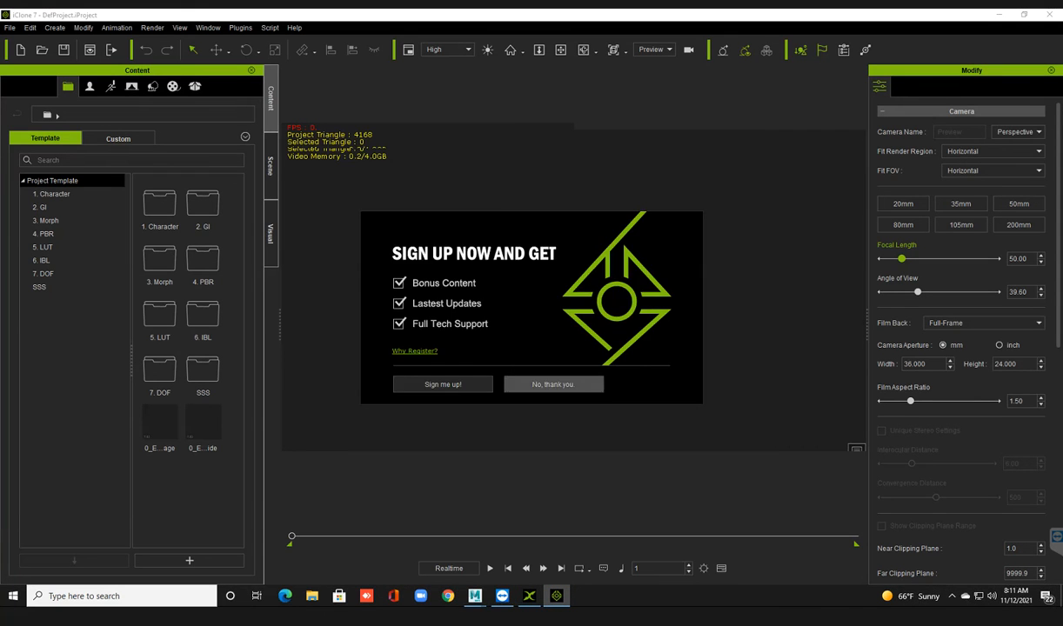
Step: Decline the sign-up offer in iClone, switch back to 3DXchange and apply the pot to iClone
left_click(539, 372)
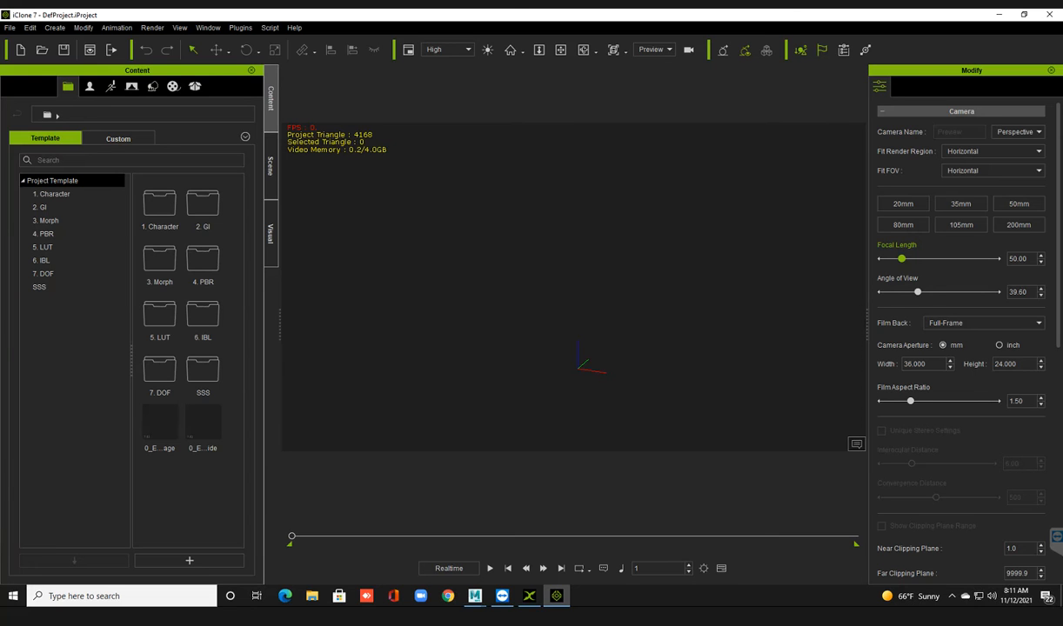
middle_click_drag(578, 369, 555, 343)
left_click(529, 596)
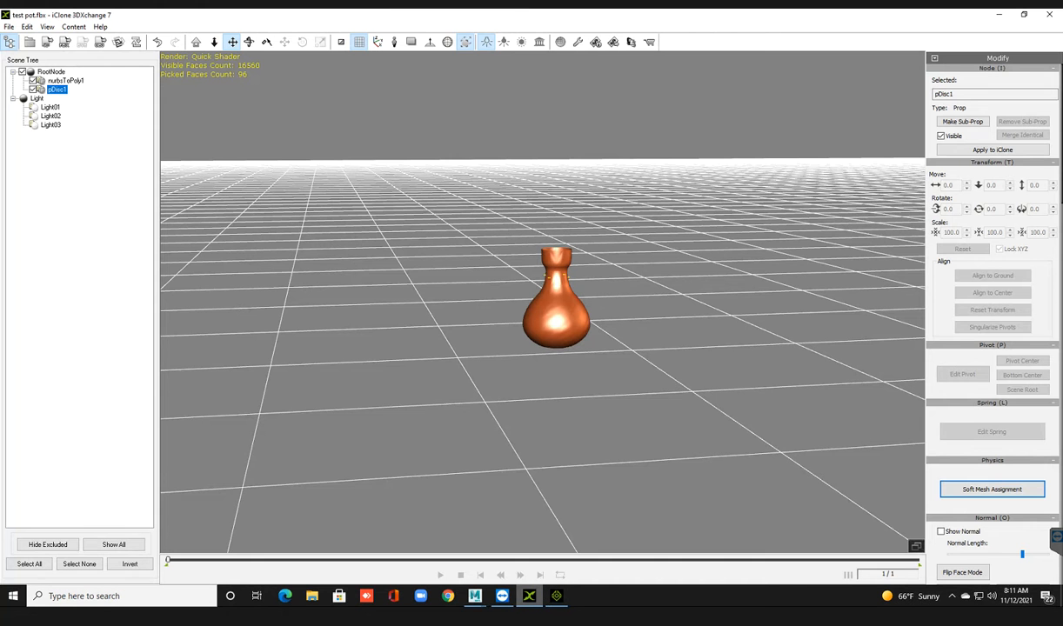
right_click_drag(557, 330, 566, 391)
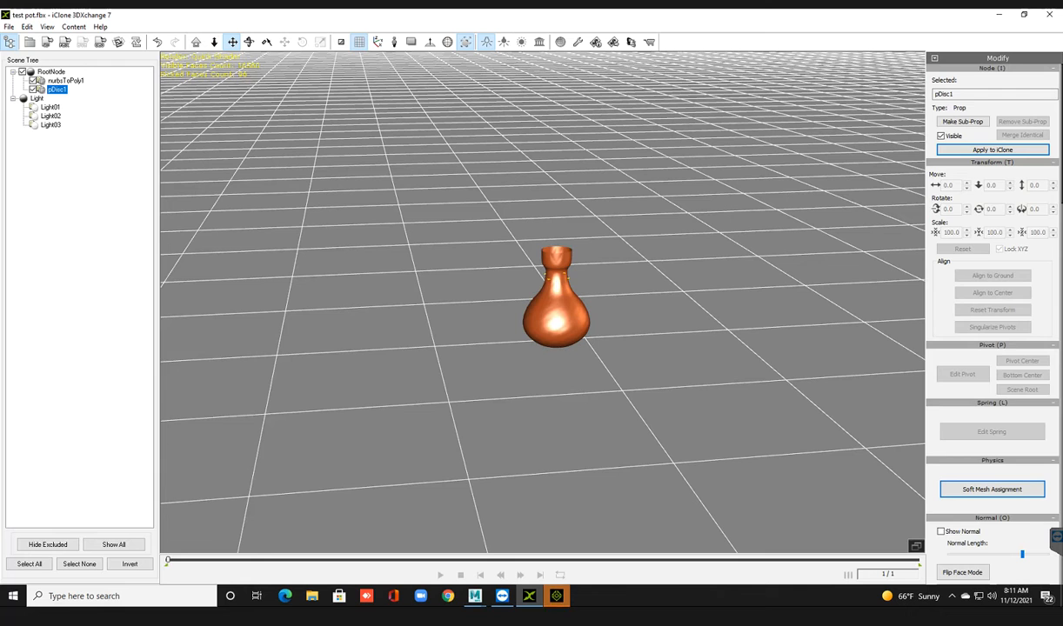
scroll(556, 344, "up", 3)
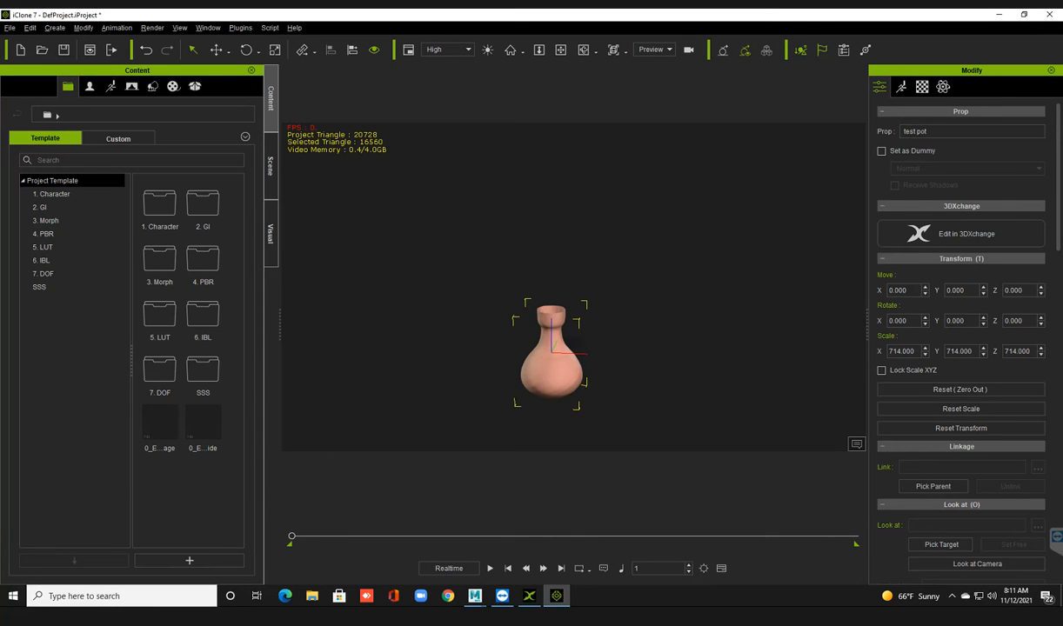
Step: Examine the transferred pot from several angles, along with the scene's object list and the visual settings
middle_click_drag(555, 362, 563, 323)
mouse_move(566, 320)
right_mouse_down()
mouse_move(604, 327)
mouse_move(581, 333)
right_mouse_up()
scroll(591, 326, "up", 2)
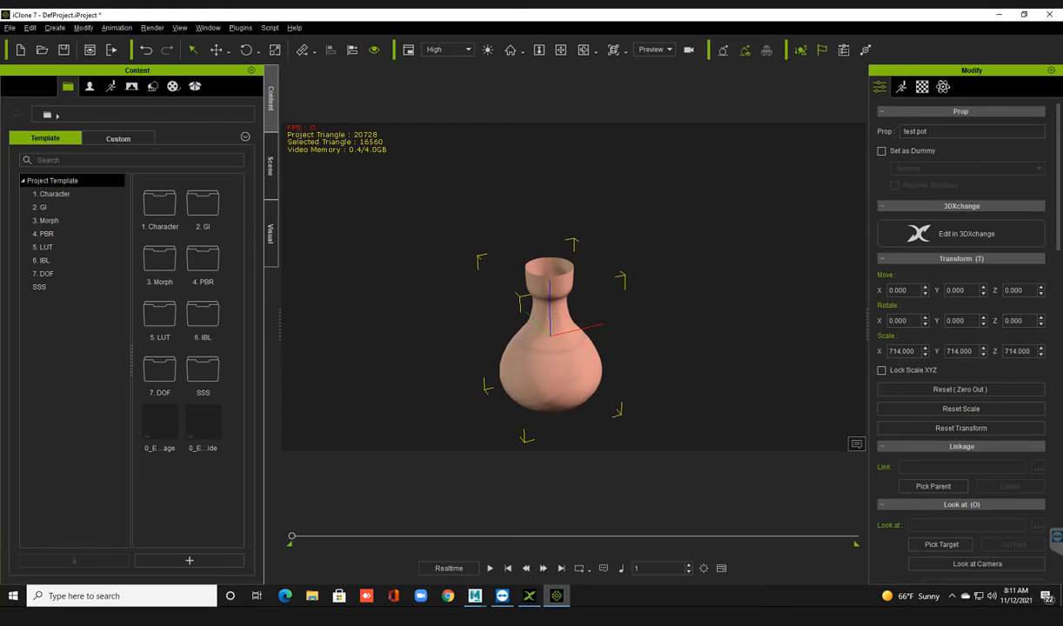
middle_click_drag(581, 333, 605, 306)
right_click_drag(605, 306, 591, 298)
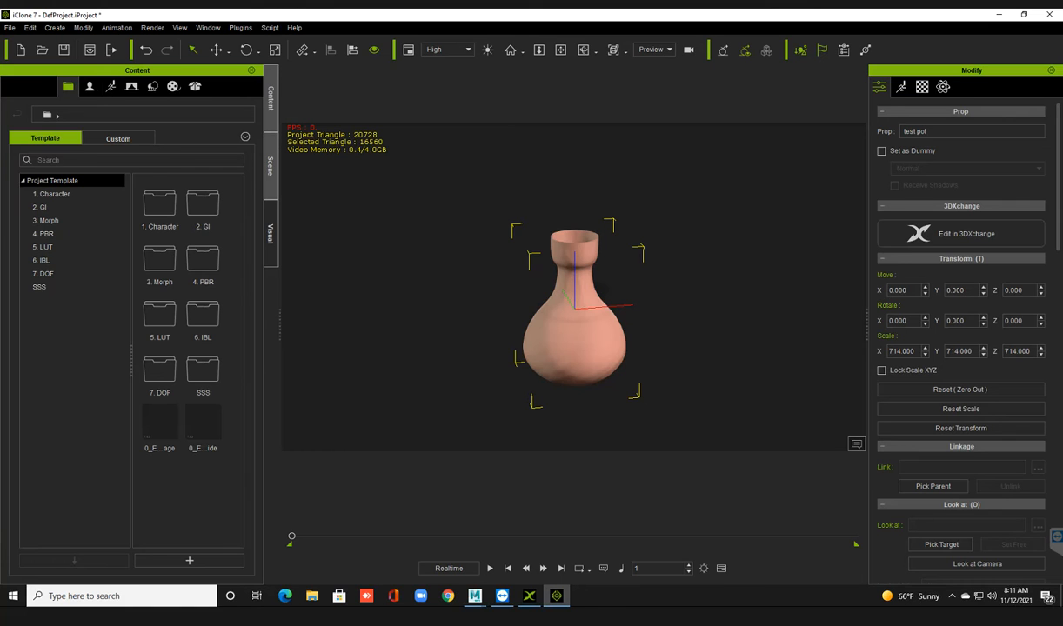
left_click(270, 166)
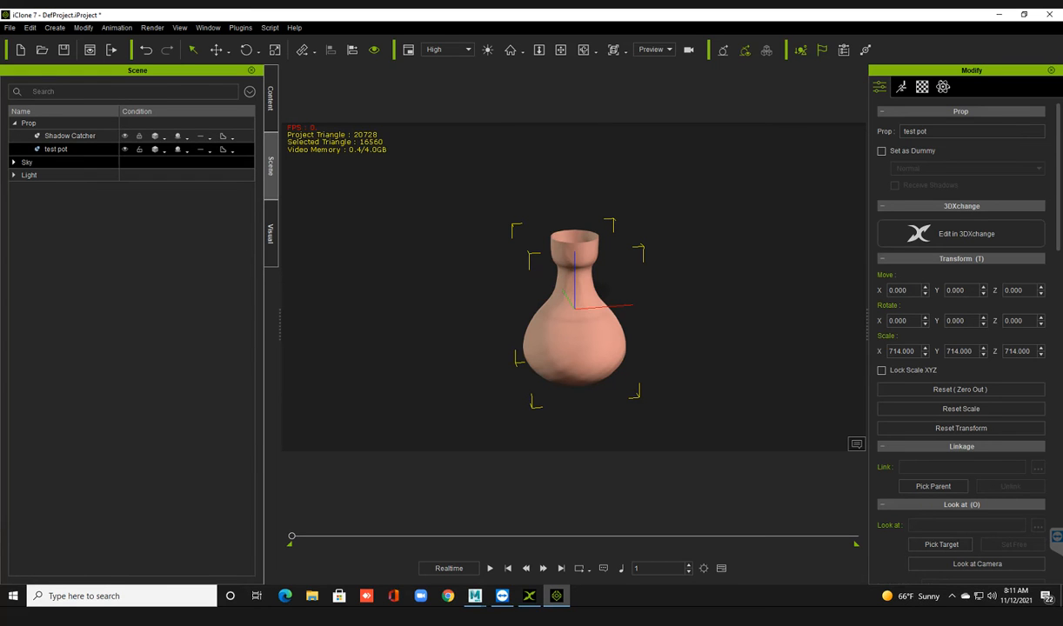
left_click(270, 233)
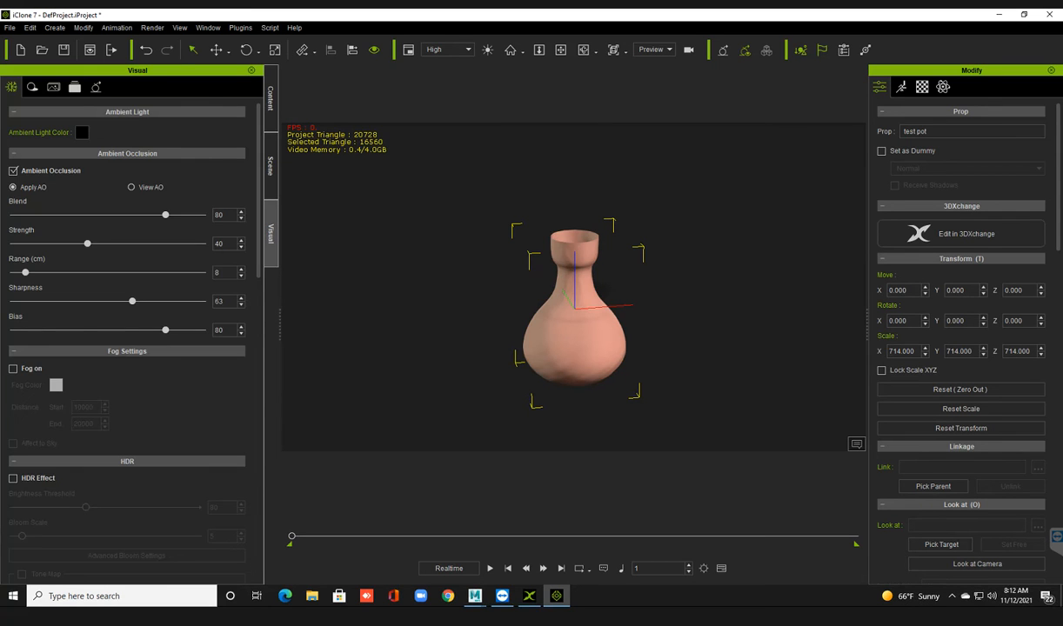
scroll(132, 344, "down", 3)
scroll(132, 344, "up", 3)
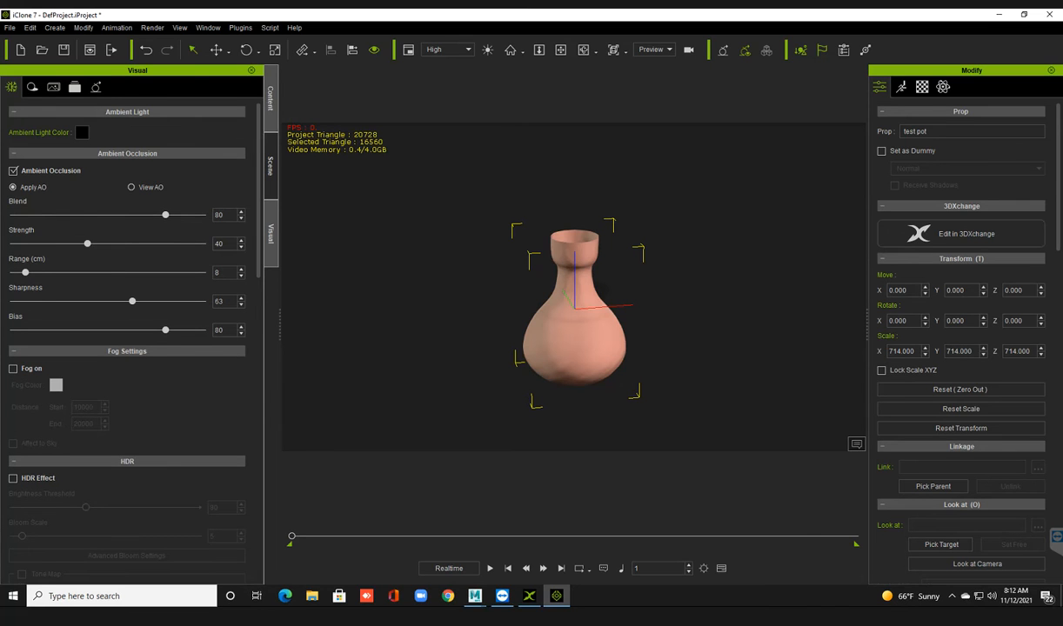
left_click(271, 98)
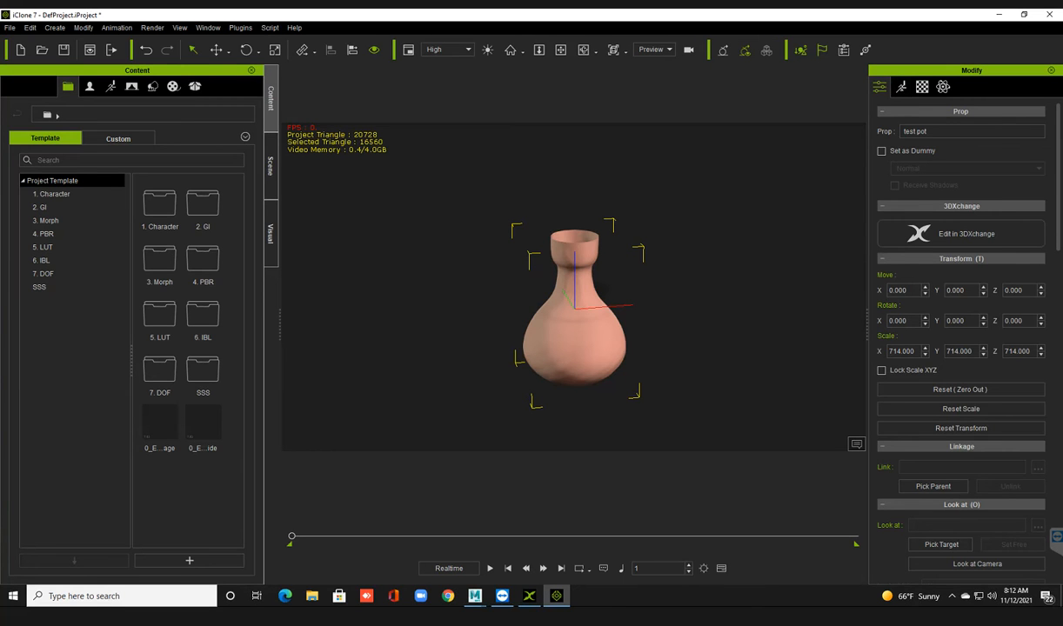
Step: Open the material list and texture settings of the selected test pot
left_click(901, 86)
left_click(922, 87)
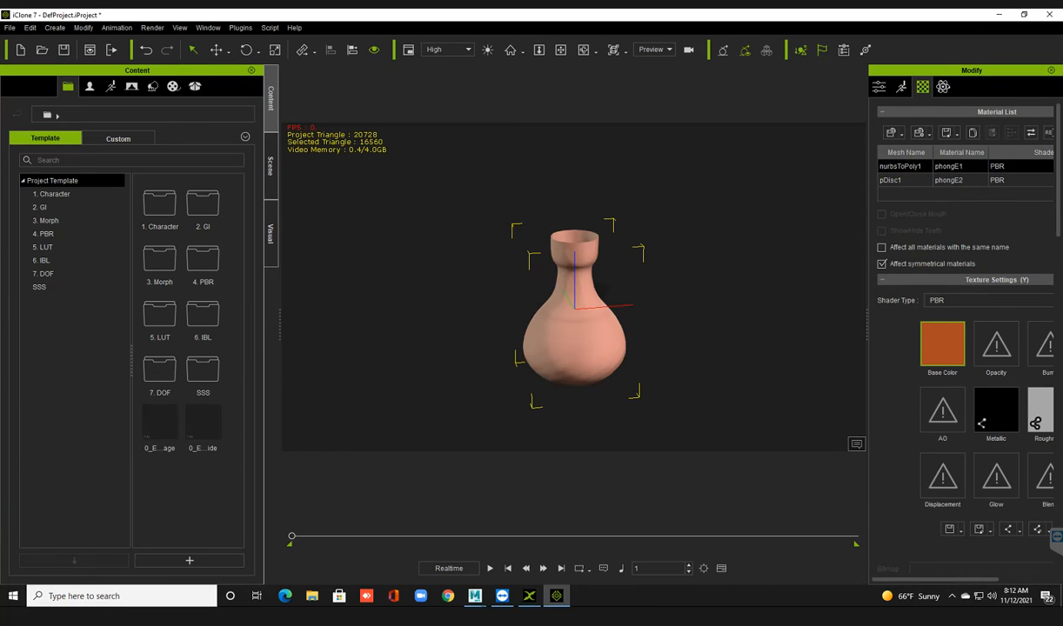
Step: Review the test pot's physics options and its prop transform settings, looking at the pot up close
left_click(943, 86)
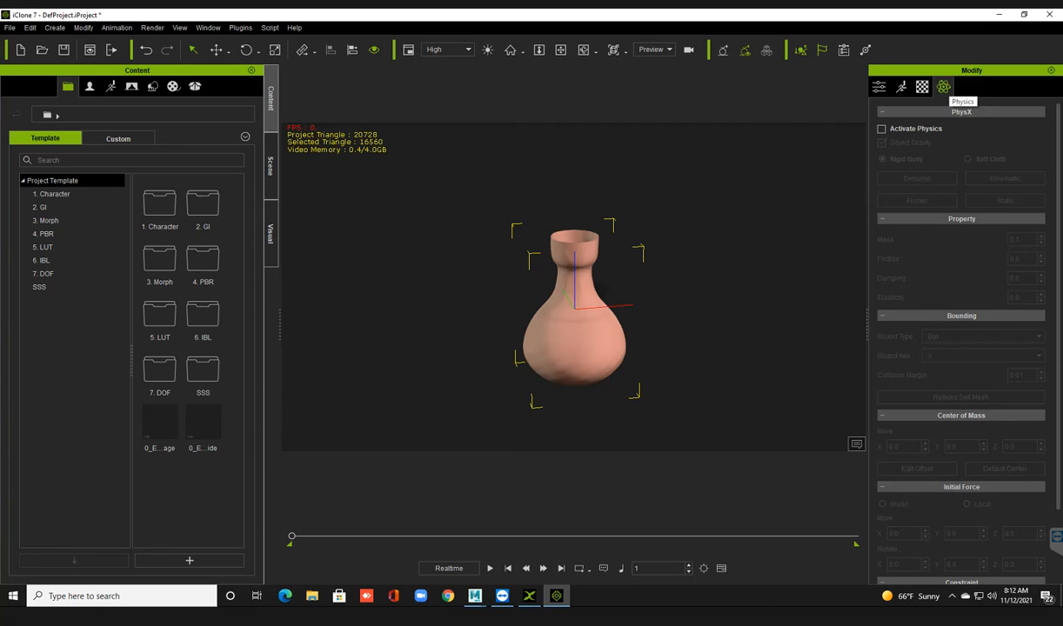
left_click(879, 86)
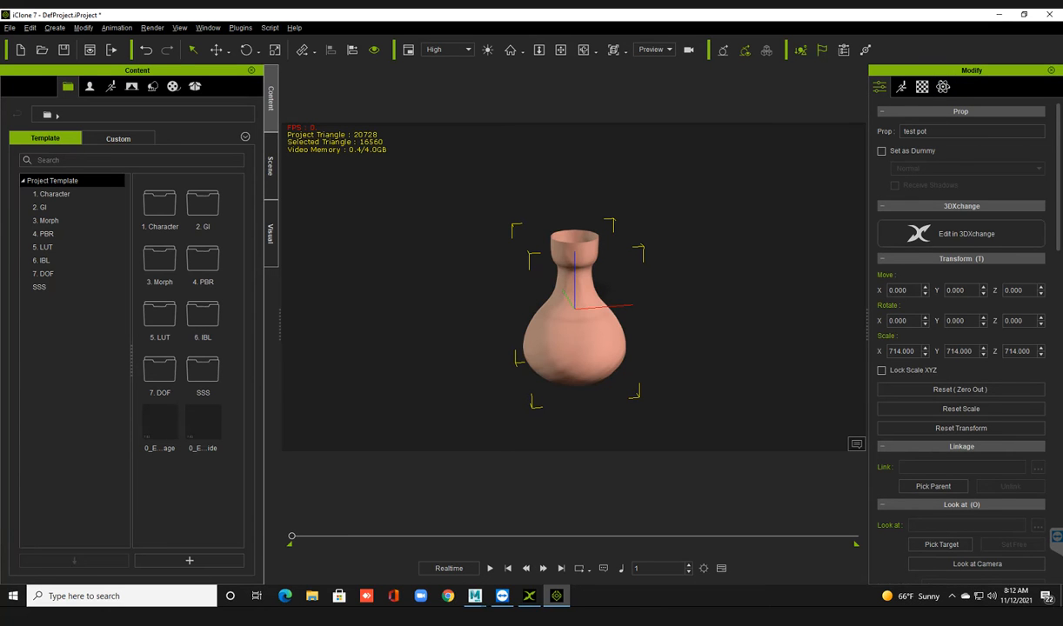
scroll(574, 313, "up", 2)
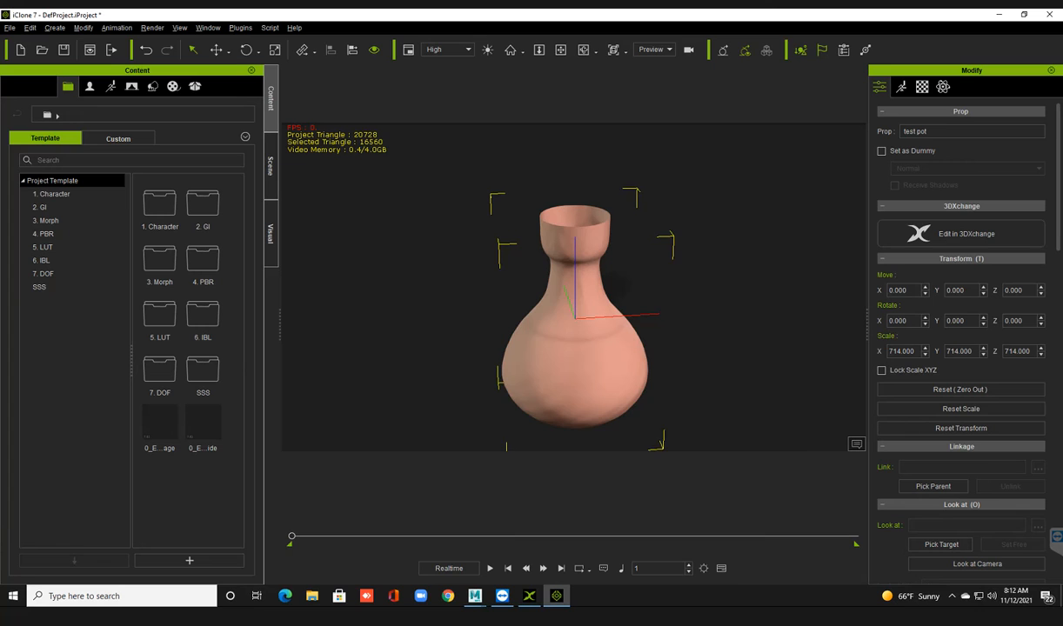
middle_click_drag(575, 318, 569, 310)
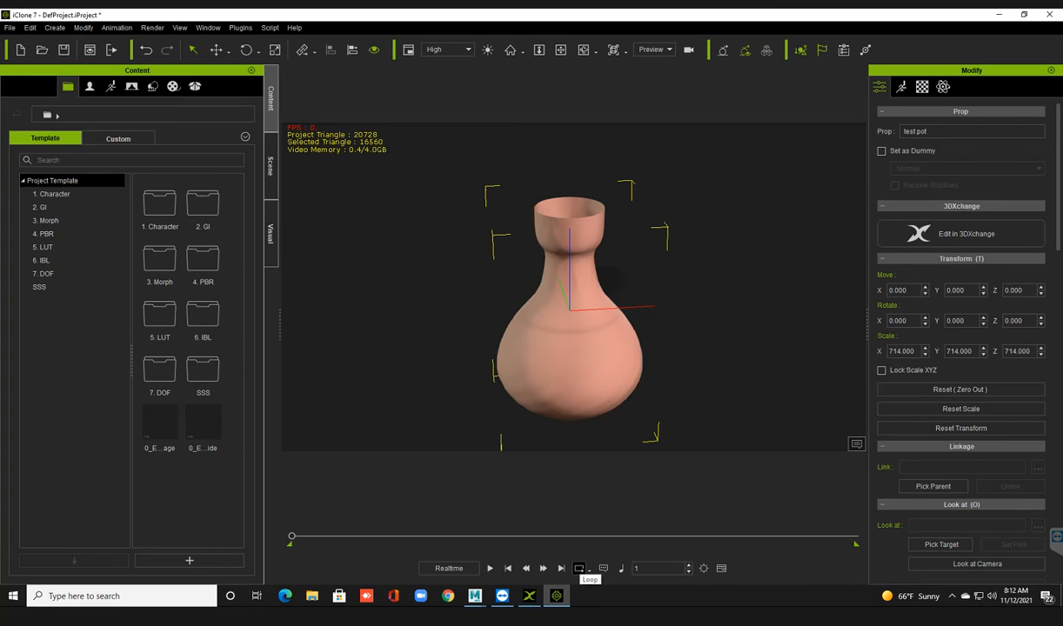
right_click_drag(564, 324, 559, 316)
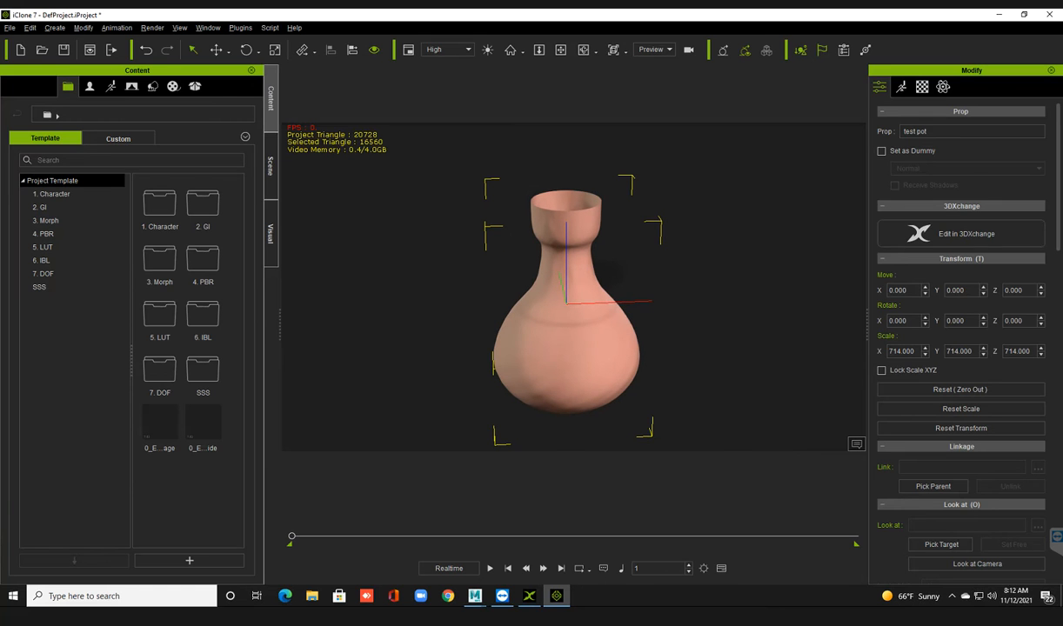
Step: Switch the workspace layout to All Panels and close the timeline
key("F3")
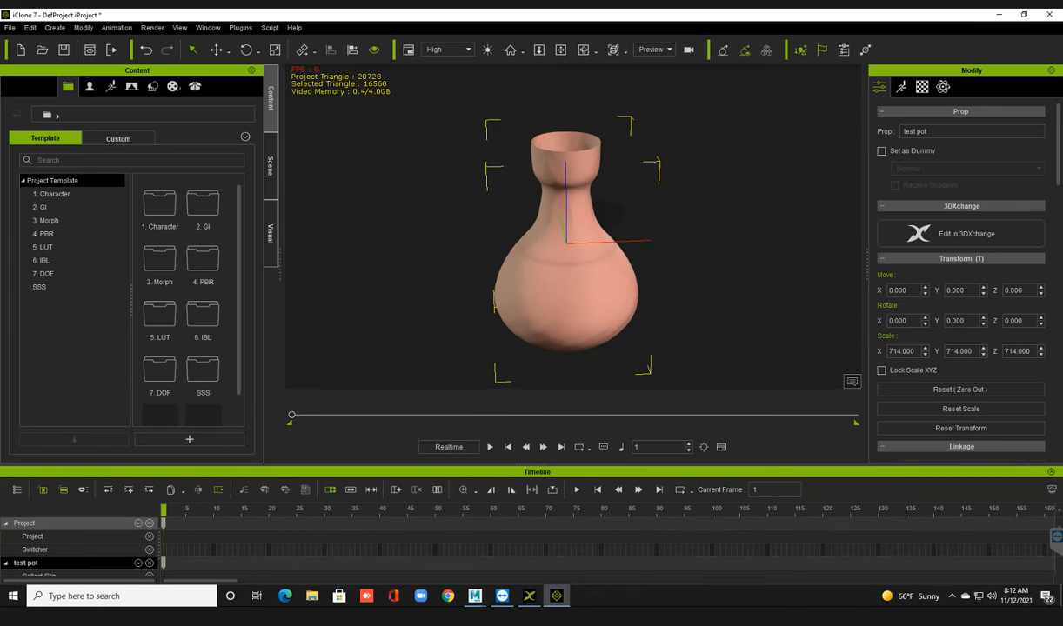
key("F3")
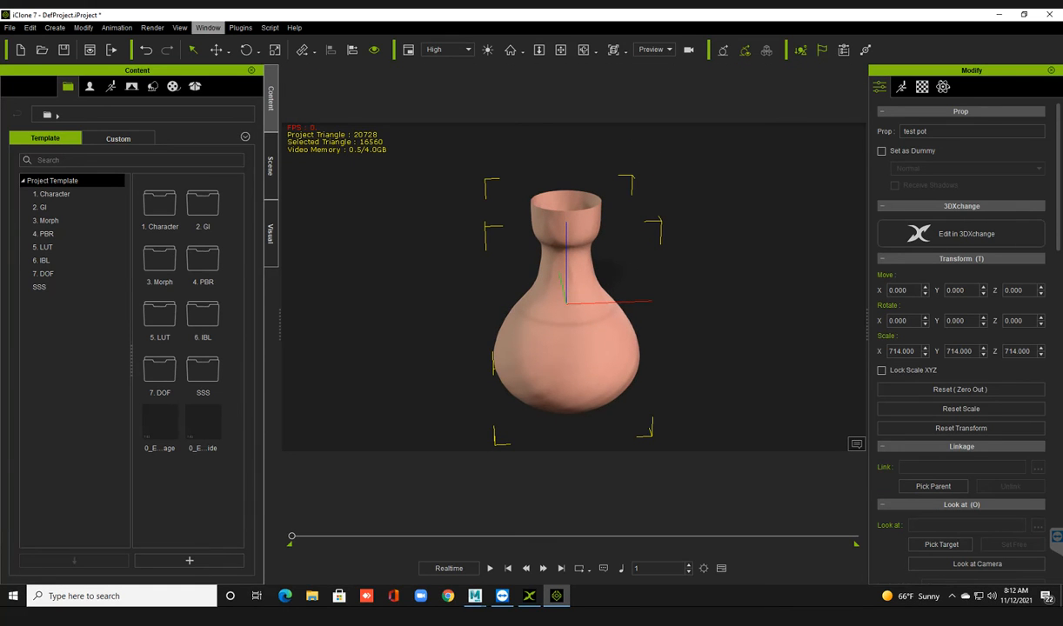
left_click(208, 27)
mouse_move(234, 43)
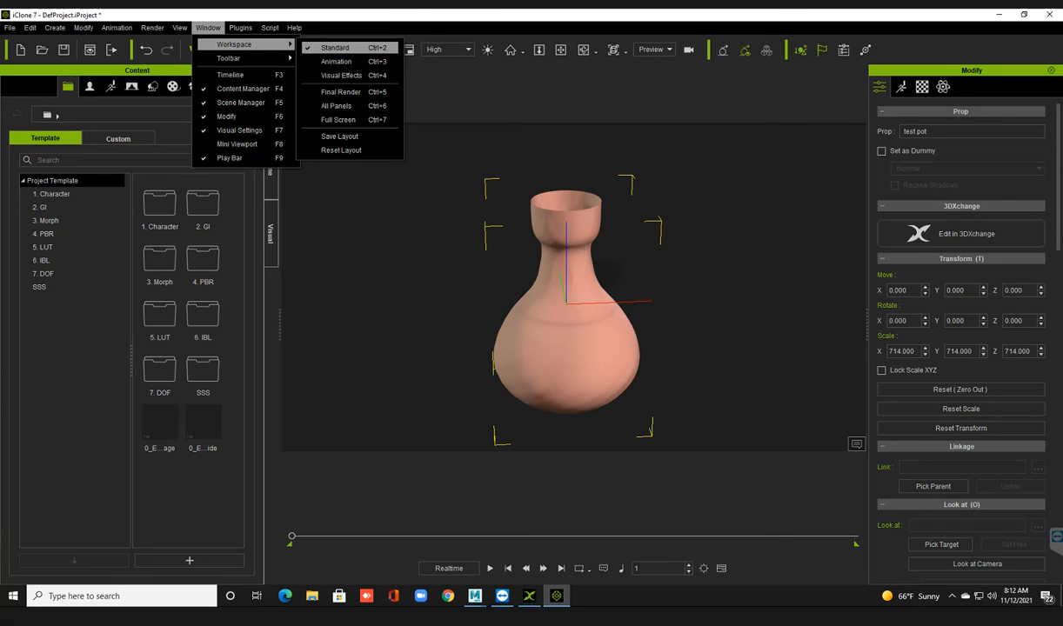
left_click(335, 105)
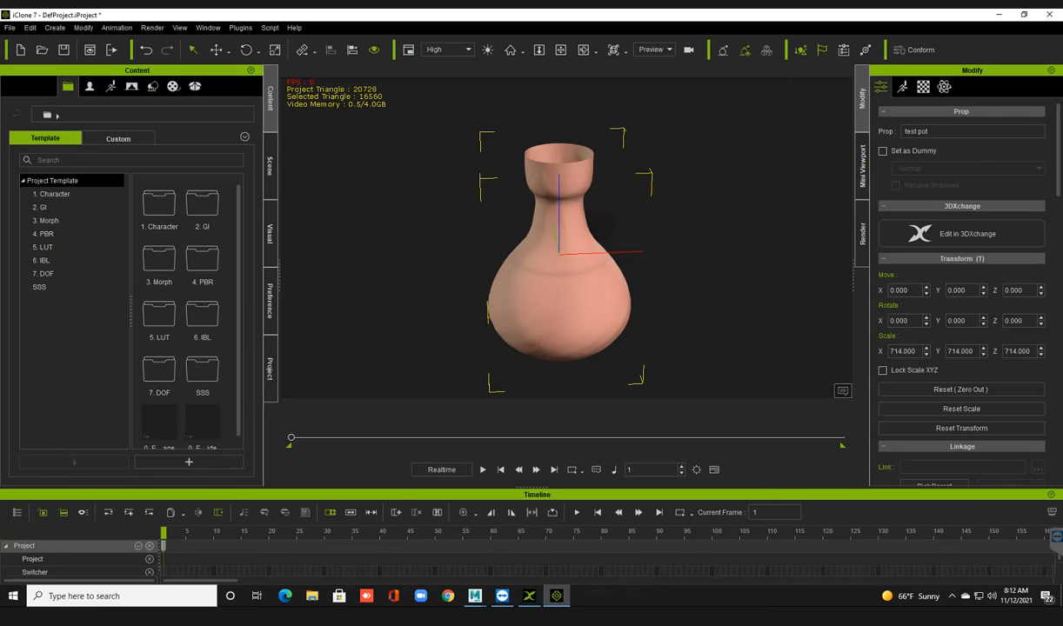
left_click(1051, 495)
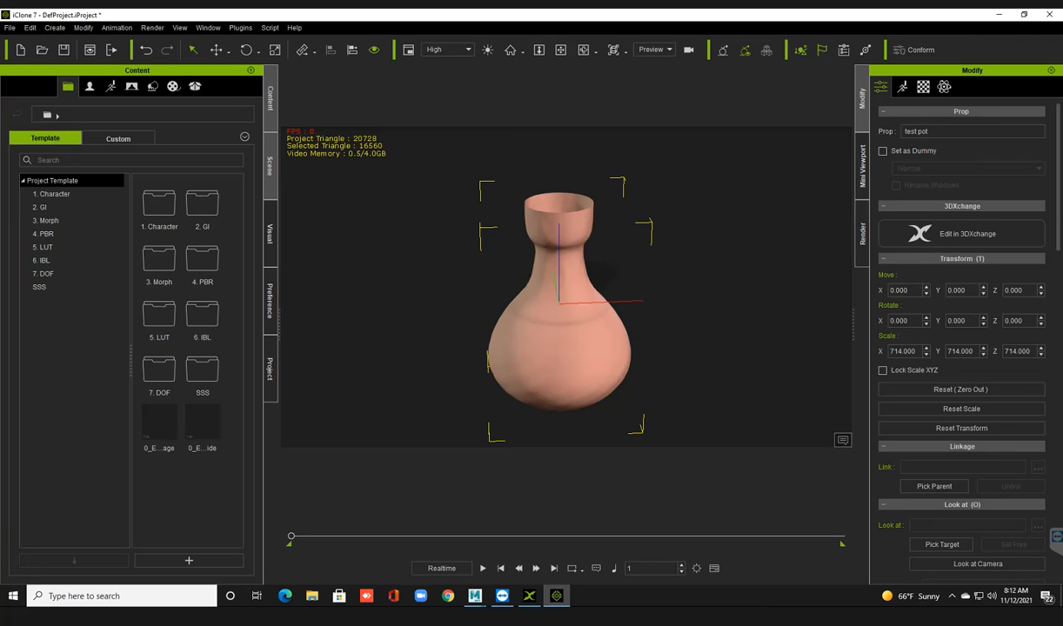
Step: Look through the scene's object list, the visual settings and the full set of program preferences
left_click(269, 165)
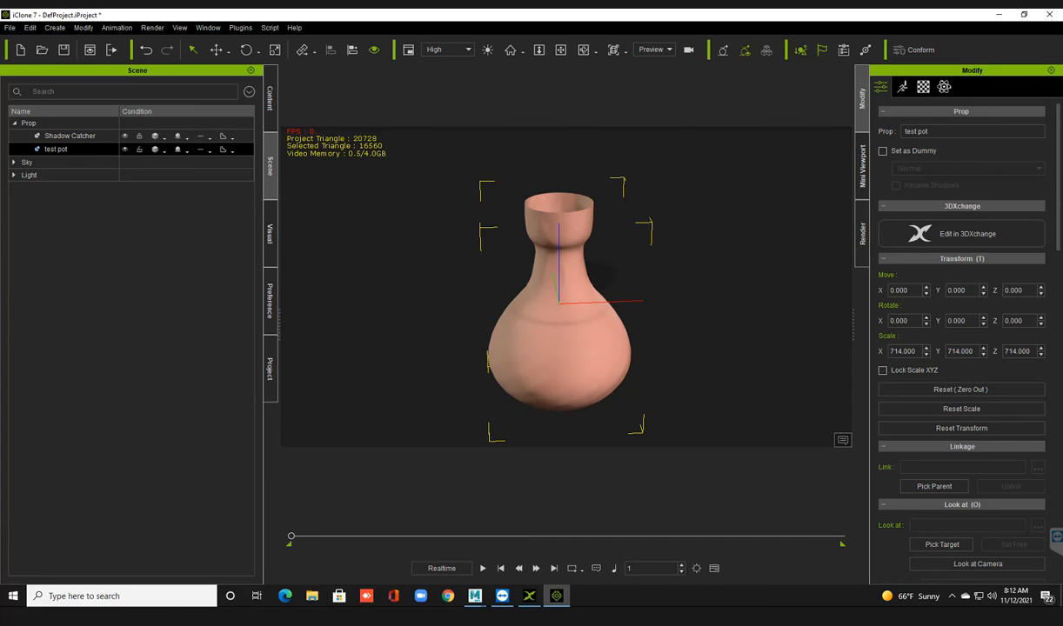
left_click(270, 233)
left_click(270, 301)
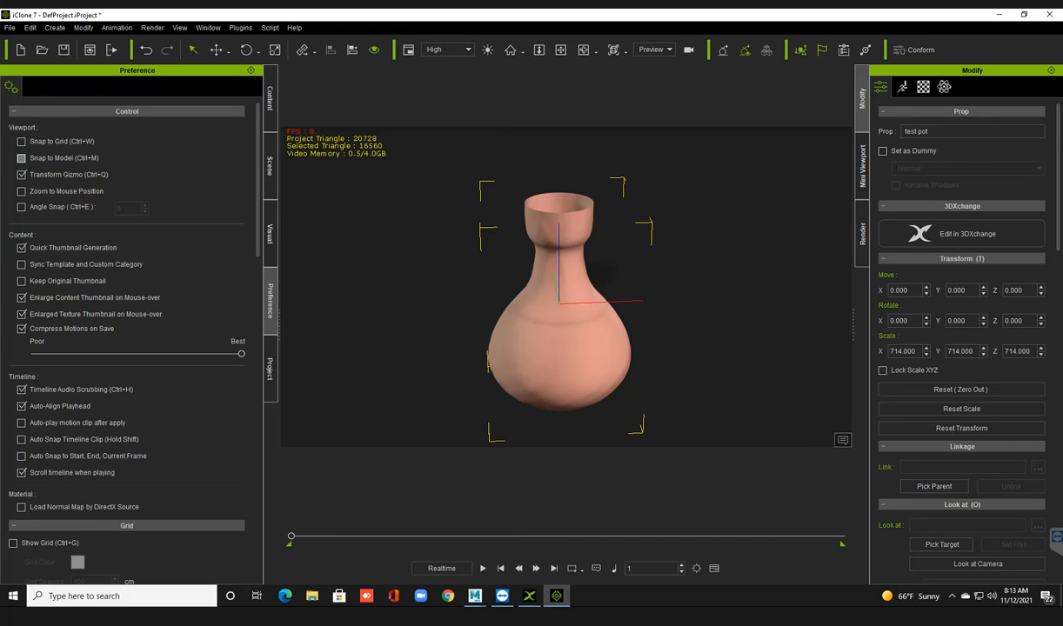
scroll(566, 287, "down", 3)
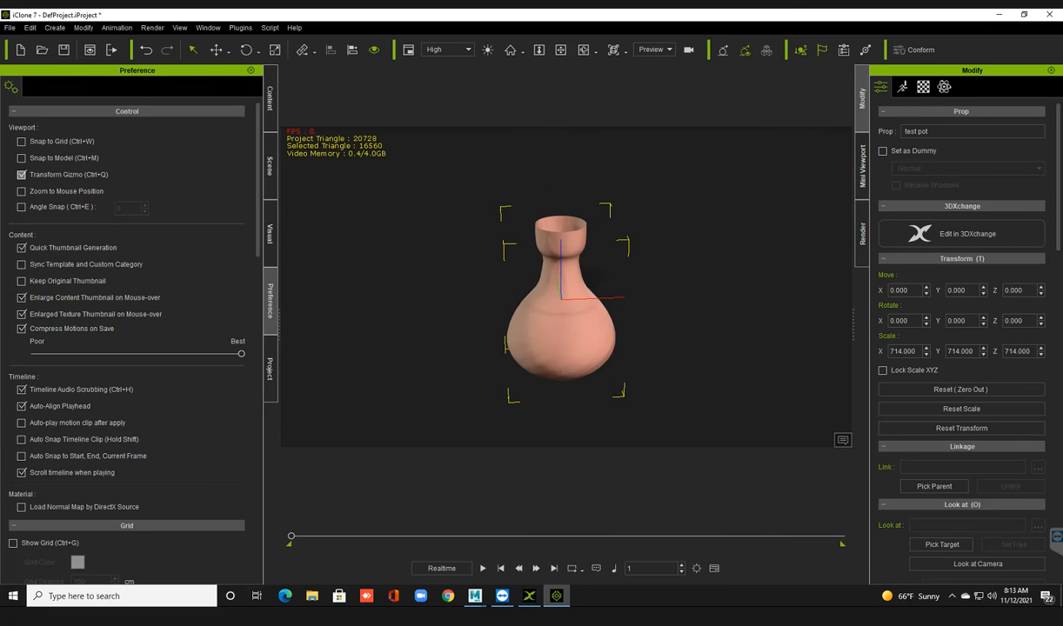
scroll(21, 191, "down", 15)
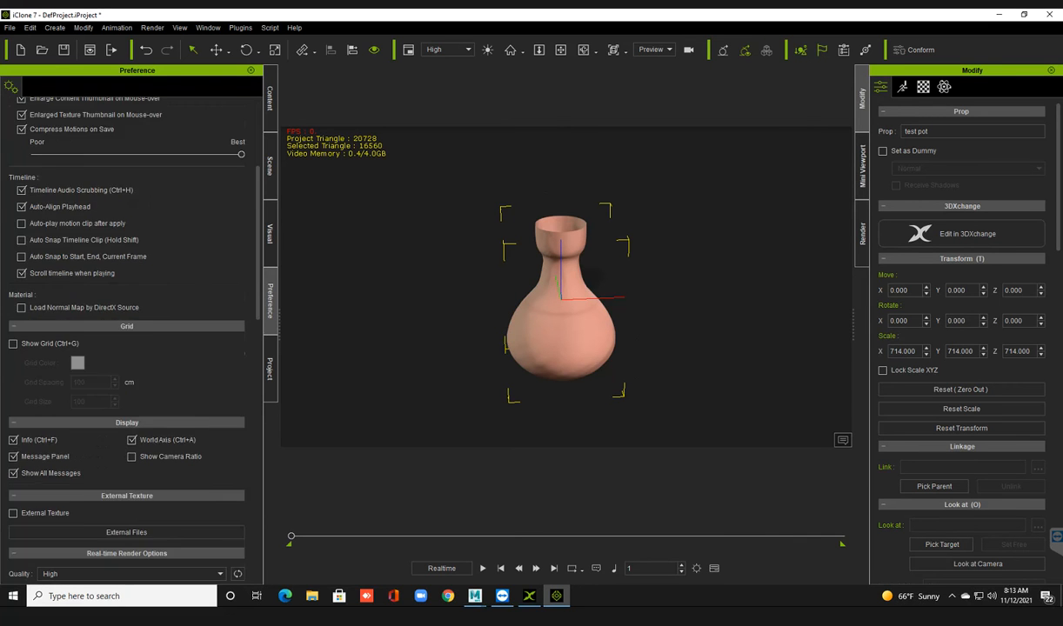
scroll(179, 368, "down", 7)
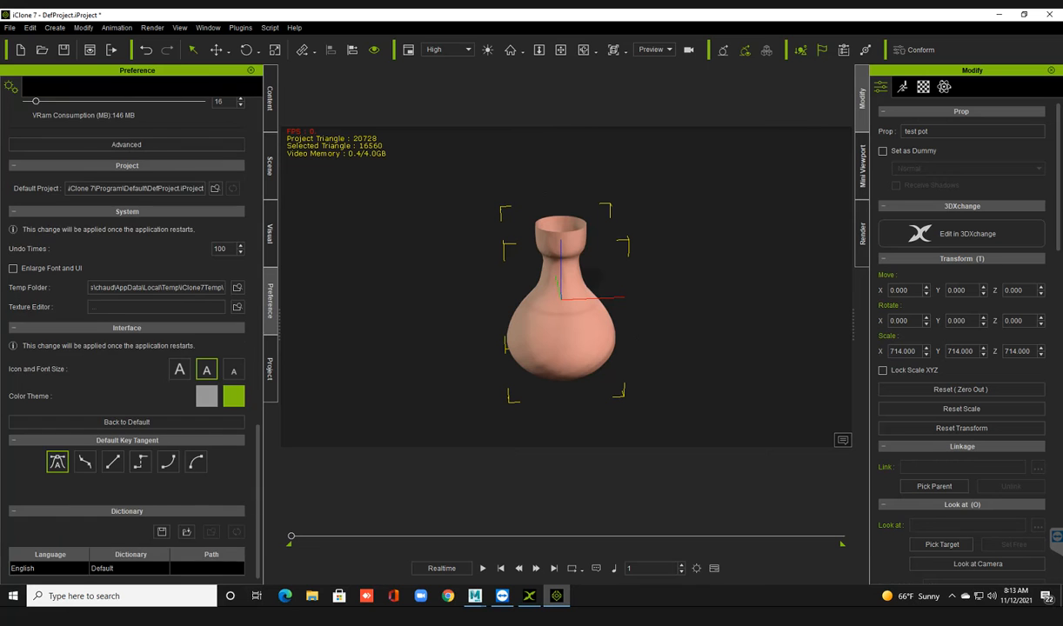
scroll(179, 368, "up", 4)
scroll(179, 565, "up", 5)
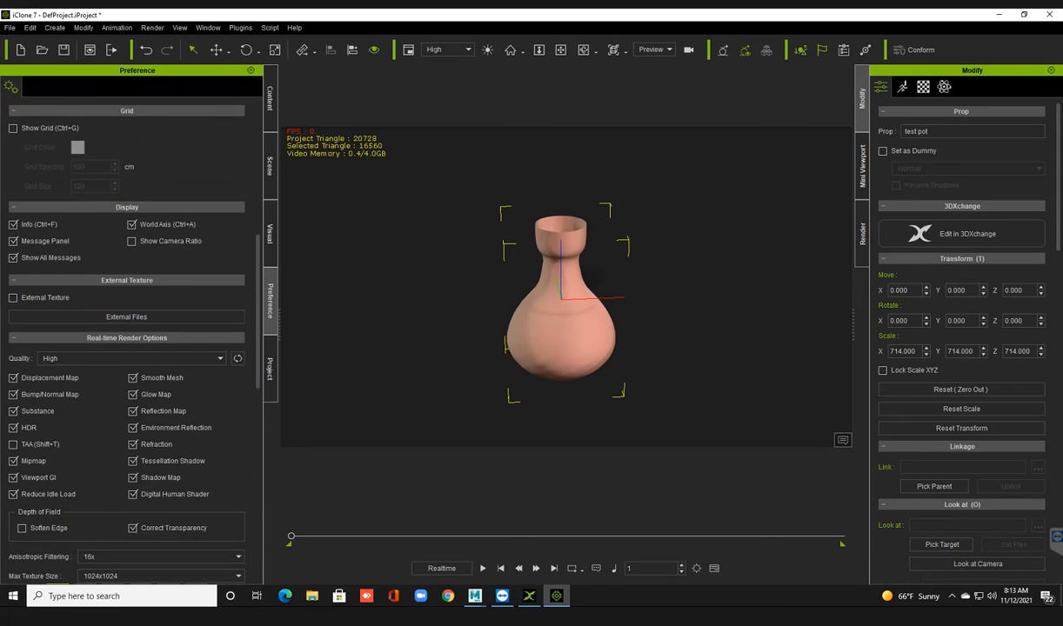
Step: Review the project settings, including color management, time unit, sound and global physics
left_click(271, 369)
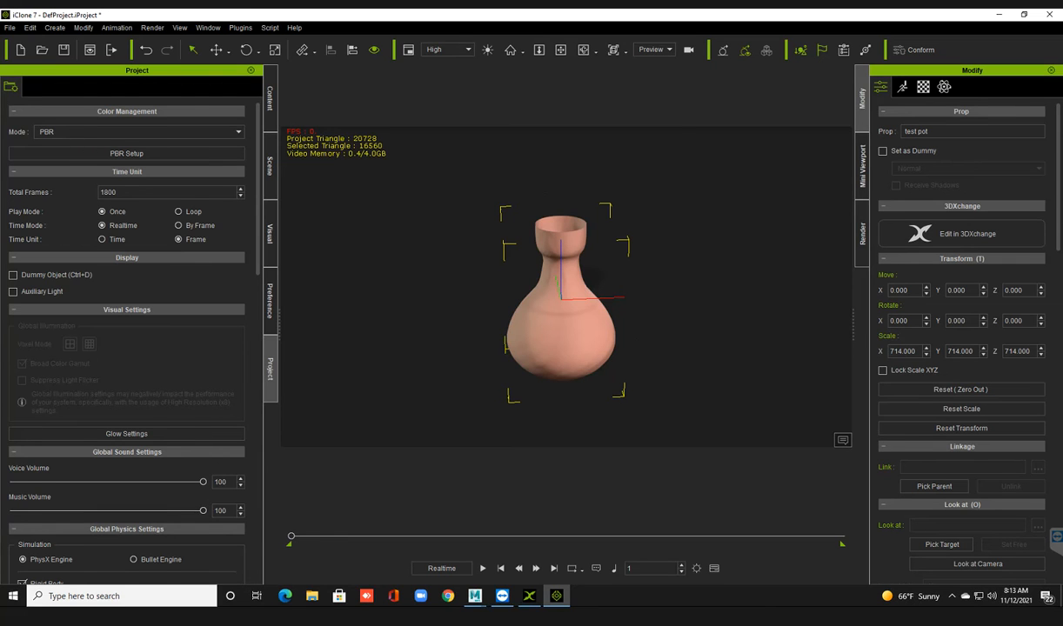
scroll(126, 331, "down", 3)
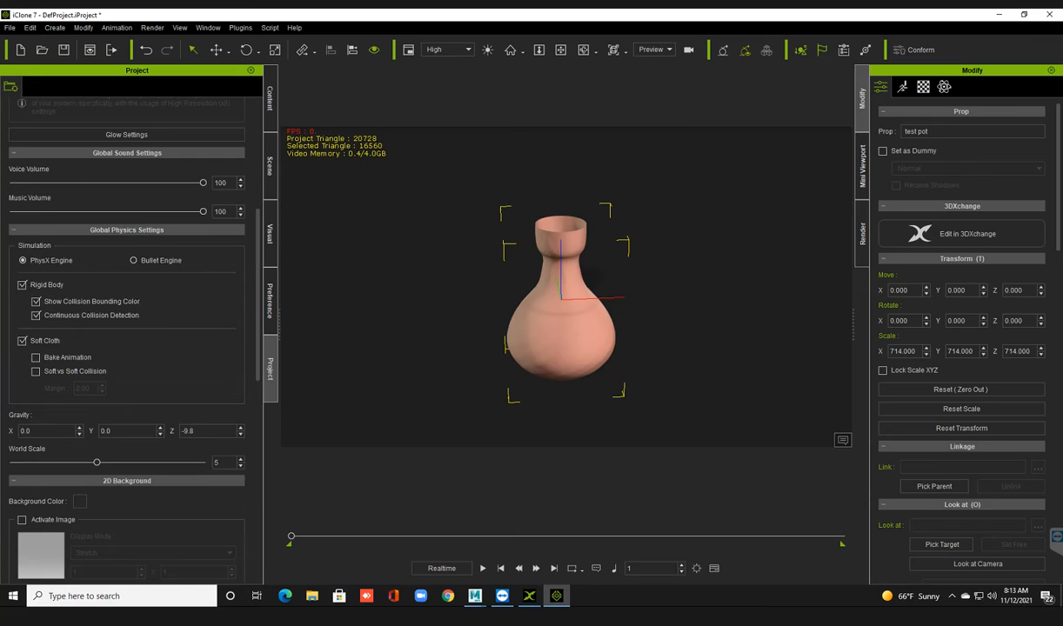
scroll(127, 339, "up", 3)
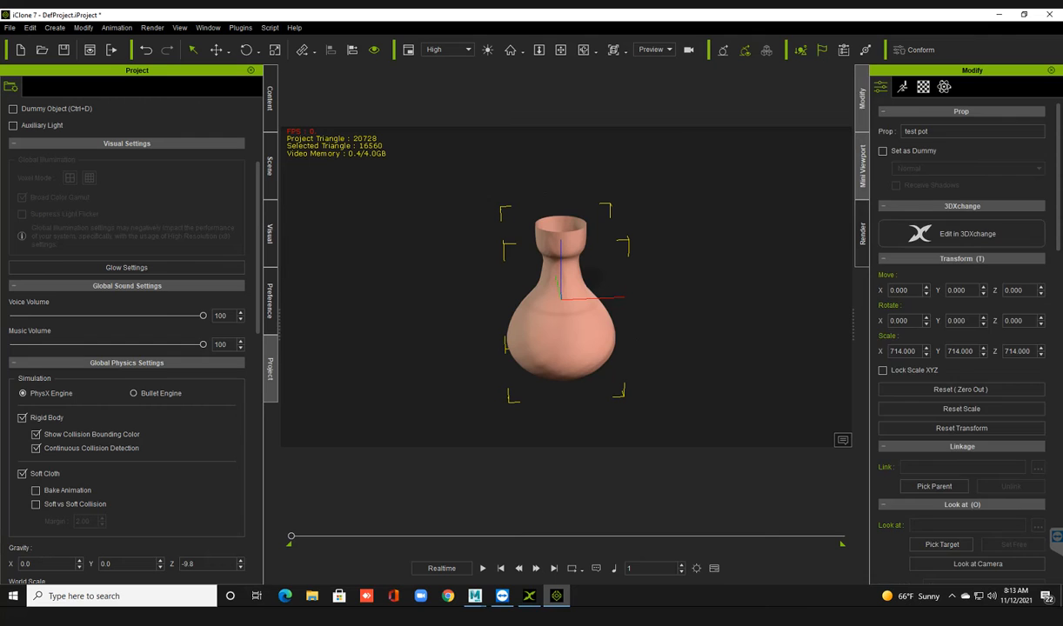
Step: Check the pot in the mini viewport, view the render settings, and return to the pot's modify settings
left_click(863, 166)
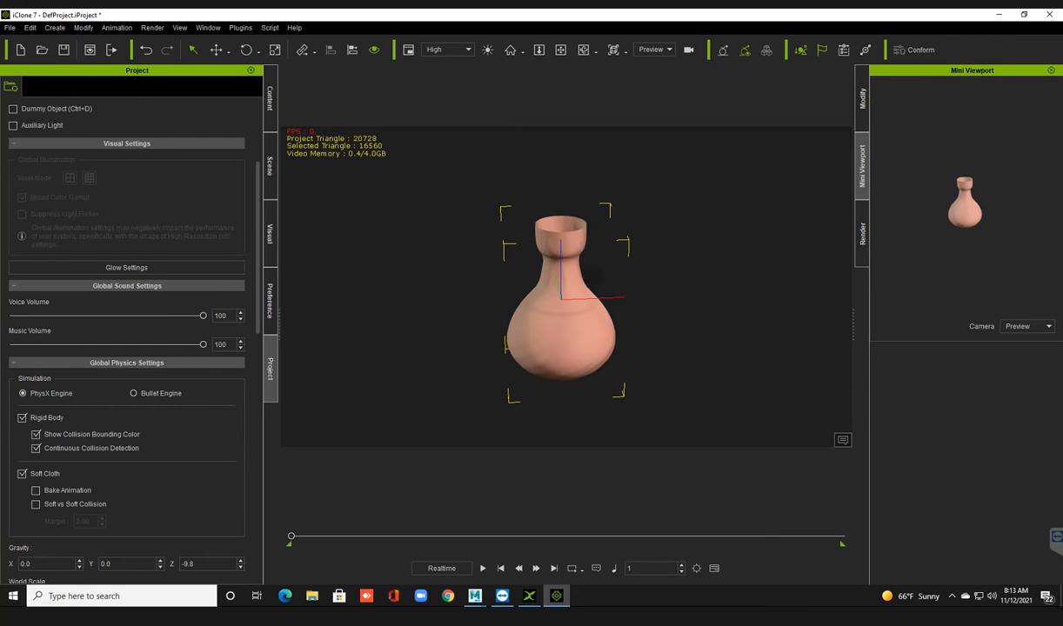
scroll(567, 292, "up", 3)
scroll(566, 292, "down", 2)
scroll(566, 291, "up", 1)
scroll(567, 292, "down", 1)
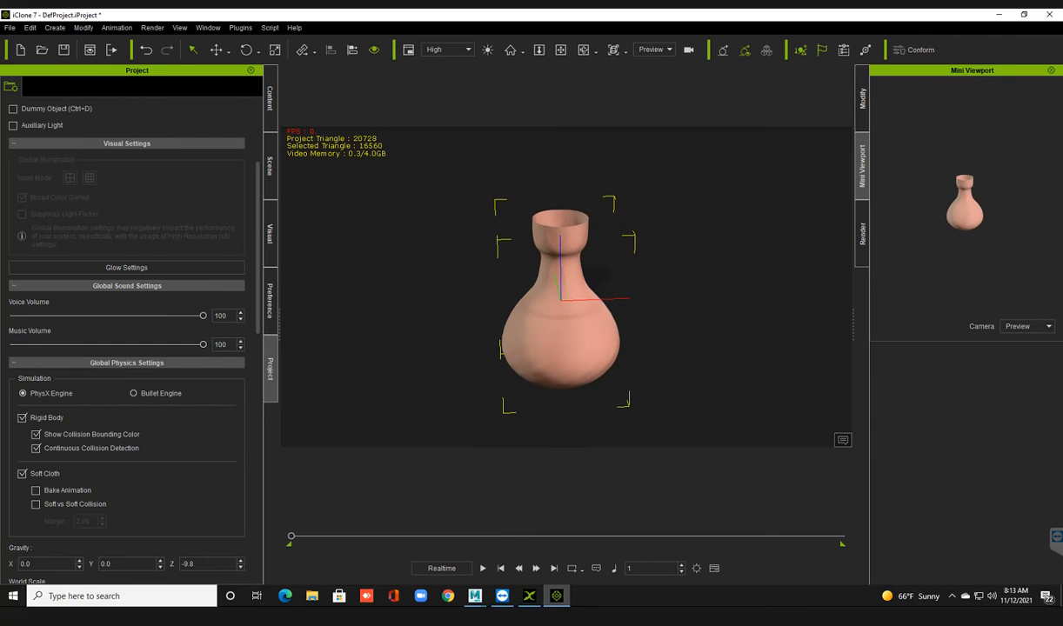
left_click(862, 234)
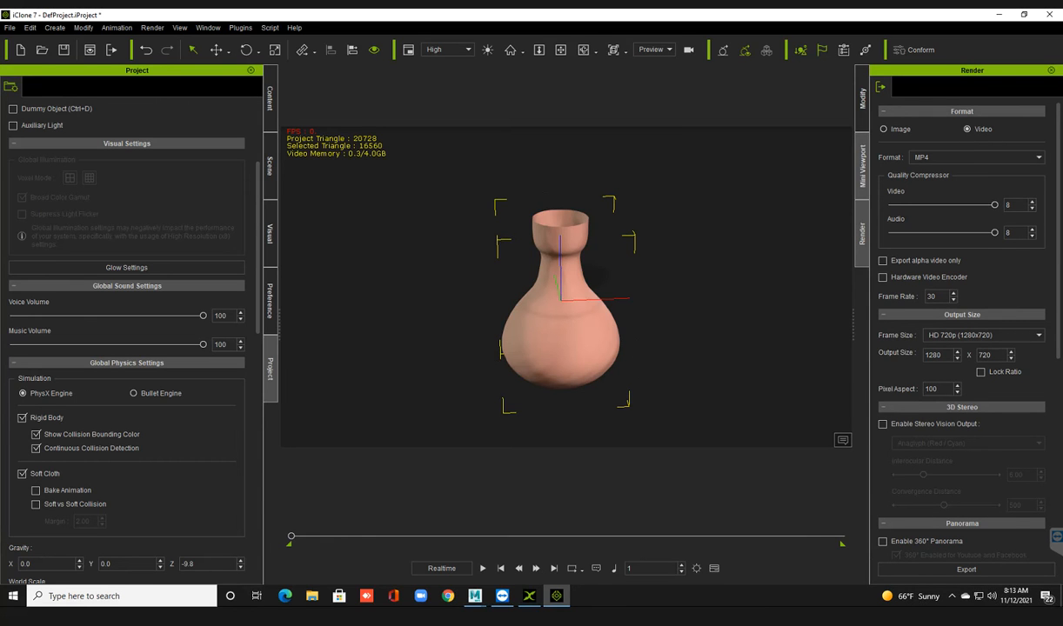
left_click(863, 98)
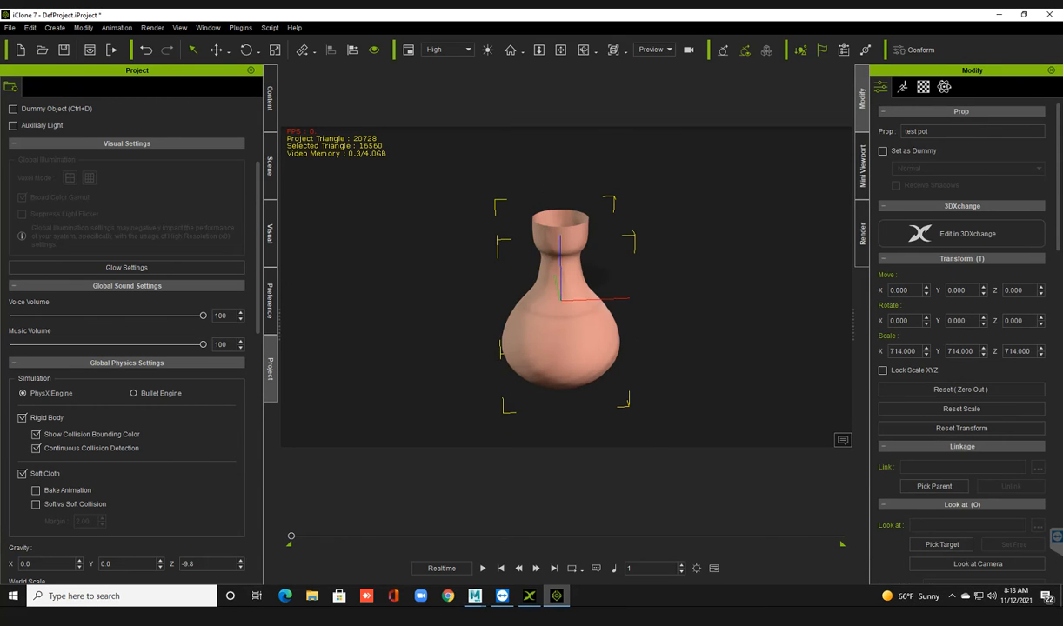
Step: Select the test pot in the scene's object list and examine its body and open rim from several angles
scroll(567, 287, "up", 3)
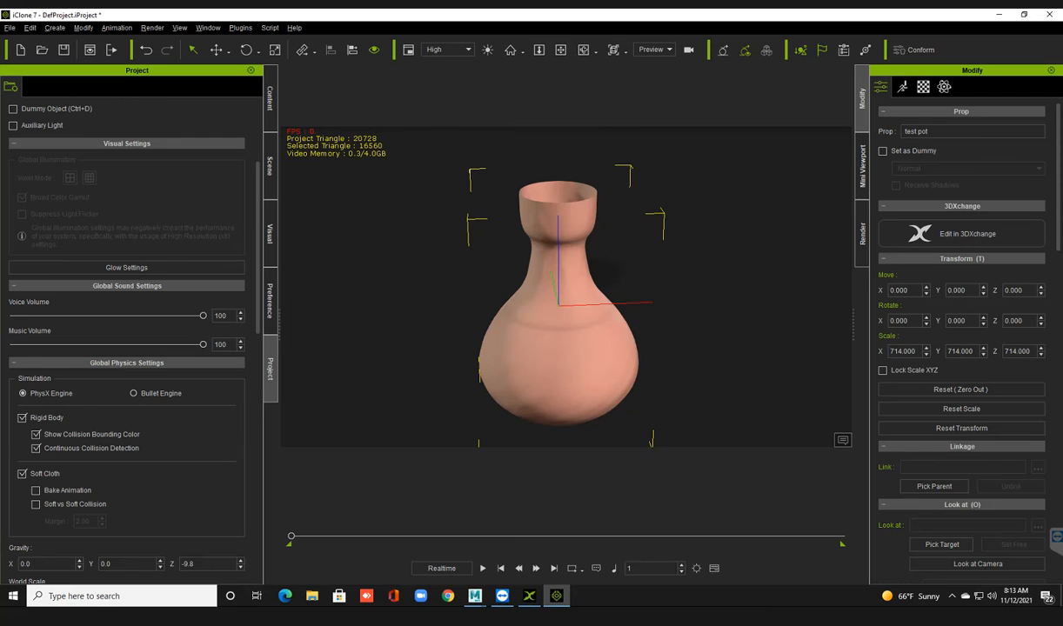
mouse_move(567, 287)
right_mouse_down()
mouse_move(533, 295)
mouse_move(560, 302)
right_mouse_up()
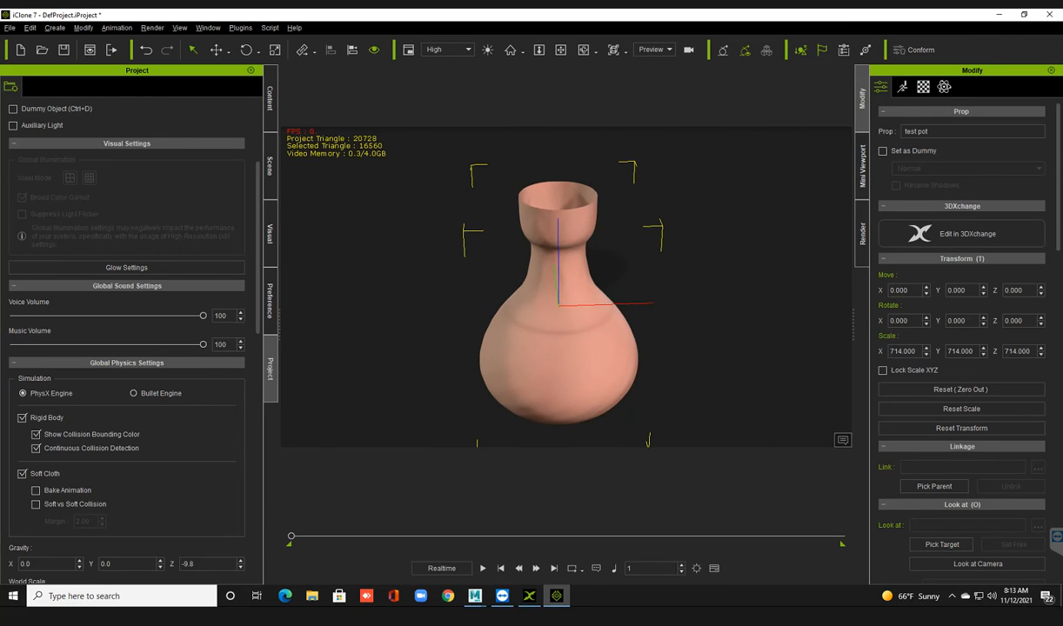
scroll(557, 296, "up", 2)
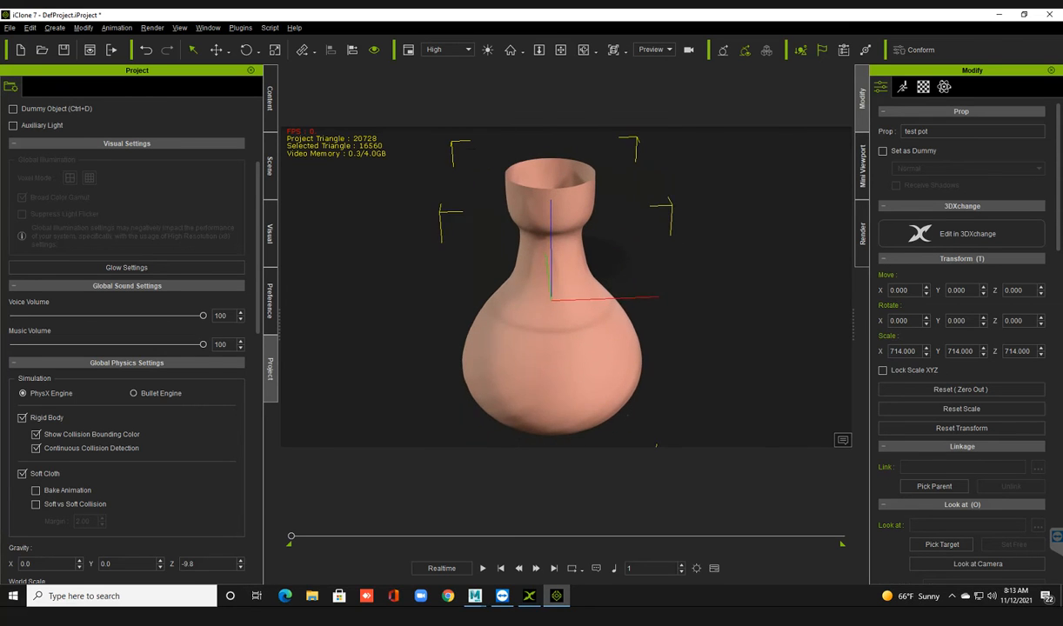
middle_click_drag(557, 296, 553, 294)
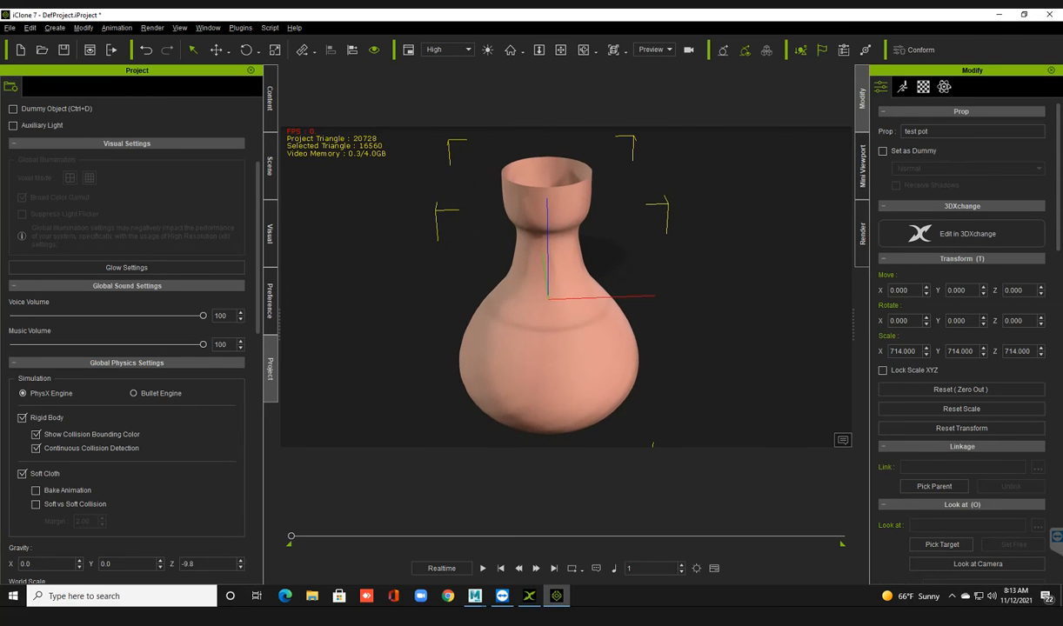
right_click_drag(553, 294, 564, 303)
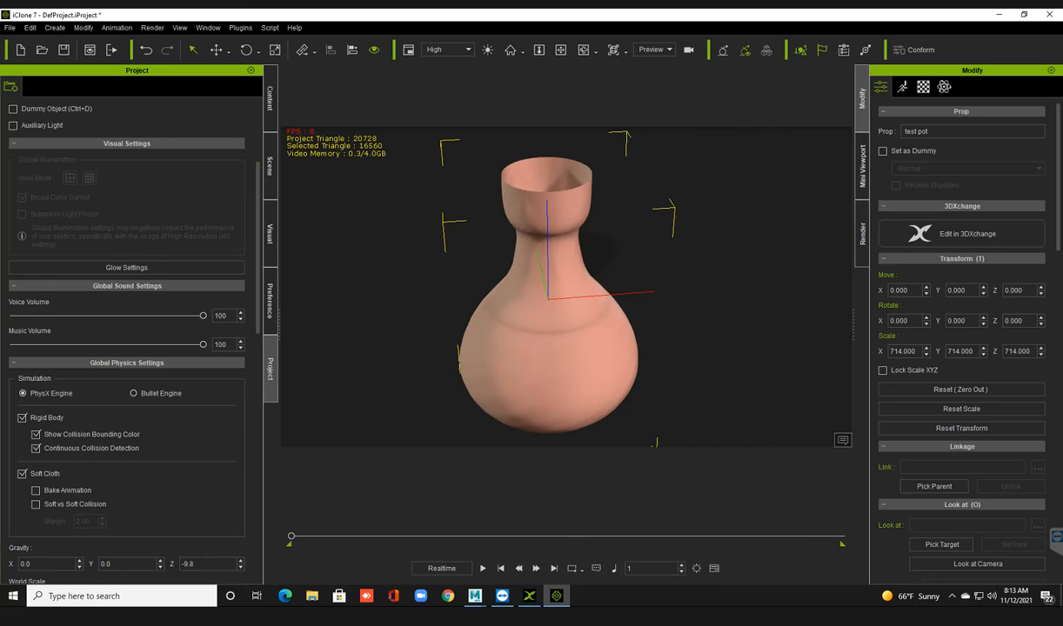
left_click(269, 165)
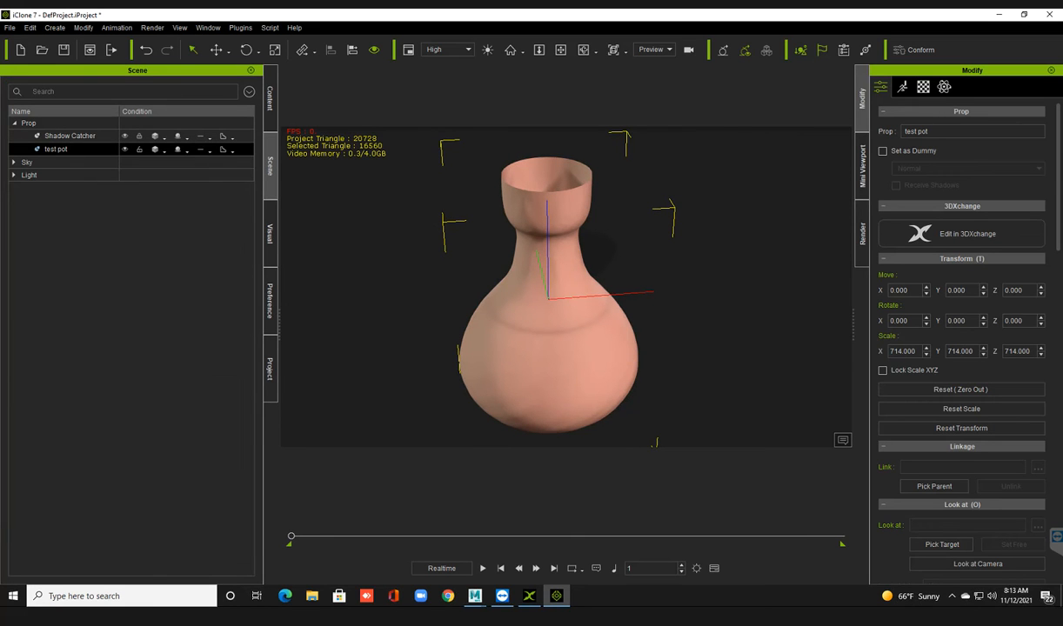
left_click(57, 149)
scroll(557, 295, "up", 3)
right_click_drag(557, 295, 571, 345)
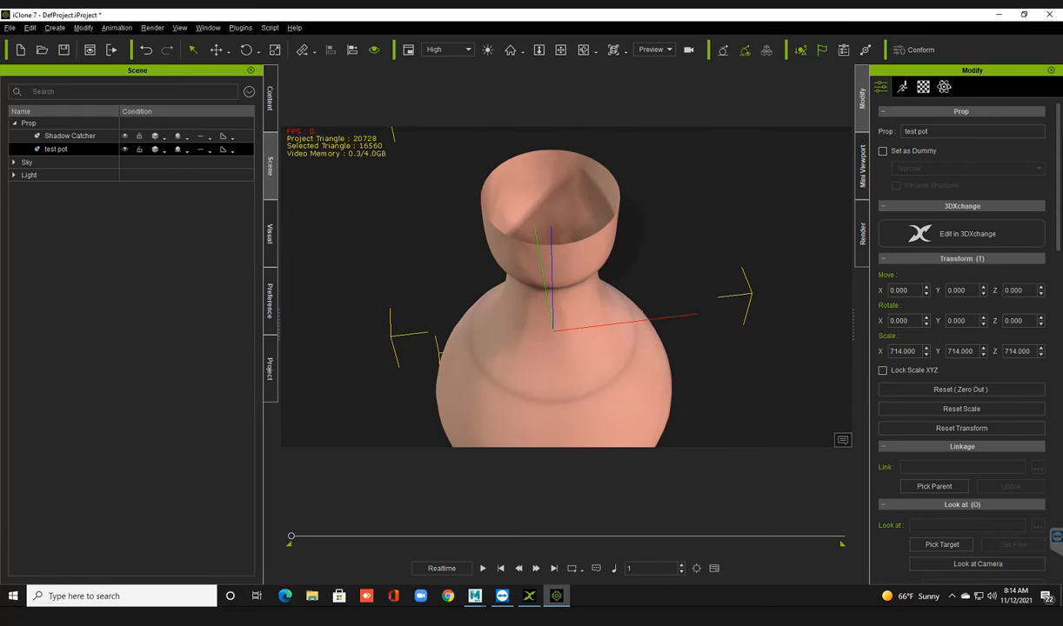
mouse_move(570, 345)
right_mouse_down()
mouse_move(574, 369)
mouse_move(578, 348)
mouse_move(611, 348)
mouse_move(585, 348)
right_mouse_up()
scroll(575, 365, "down", 5)
scroll(585, 348, "up", 3)
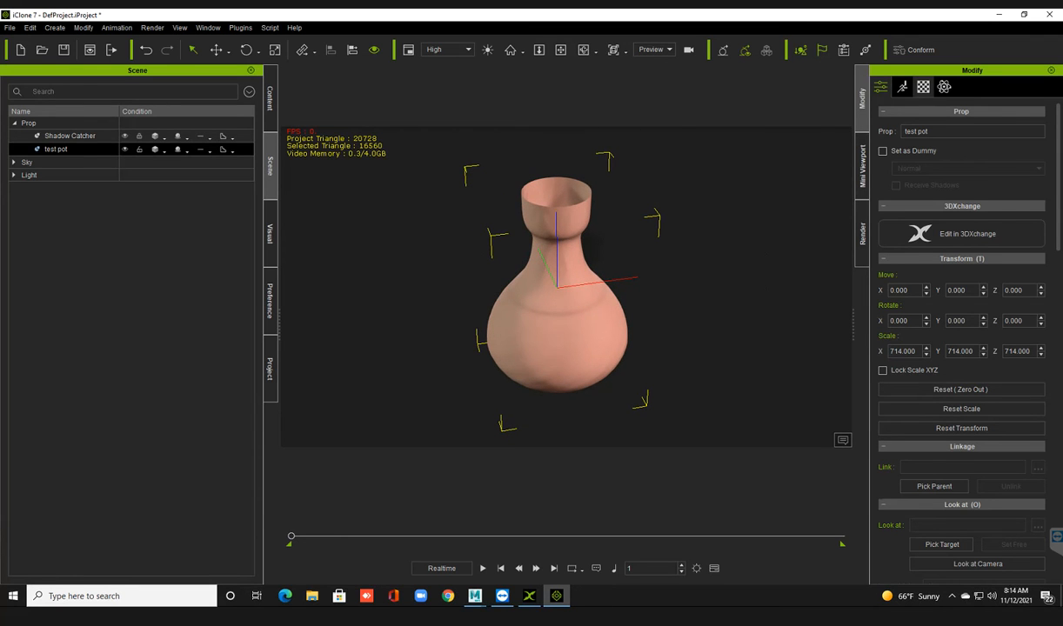
Step: Select both of the pot's materials, phongE1 and phongE2, and review their texture settings
left_click(923, 87)
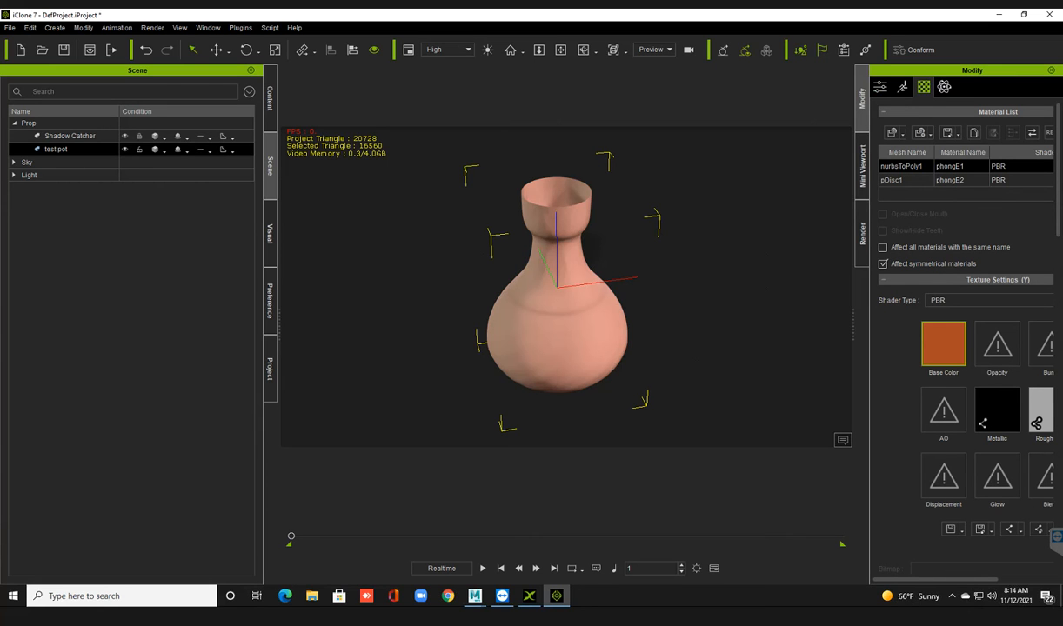
left_click(961, 167)
left_click(960, 180, "shift")
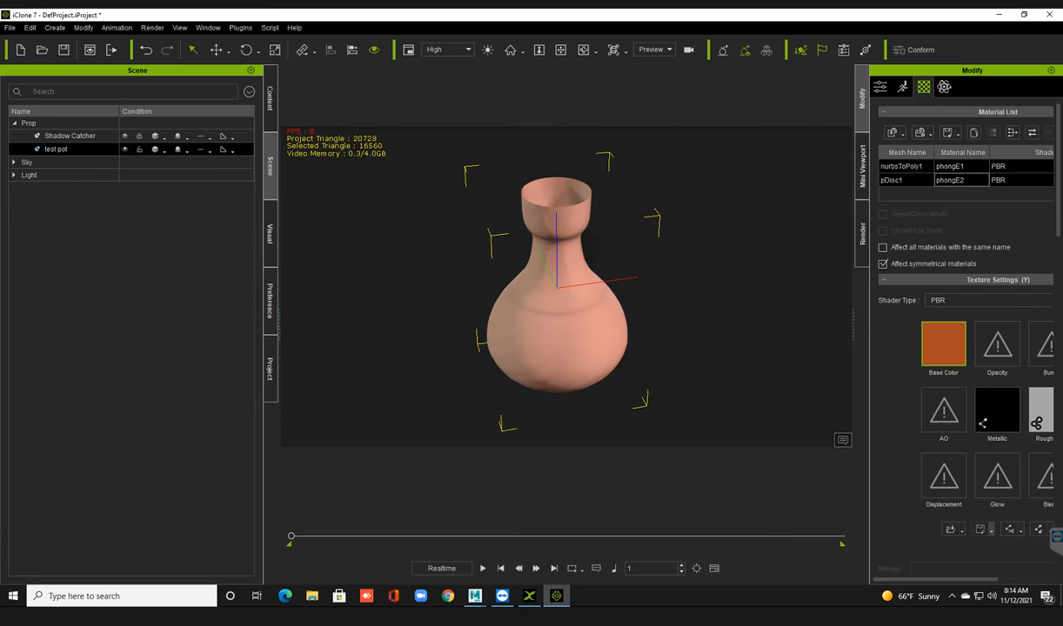
scroll(966, 331, "down", 3)
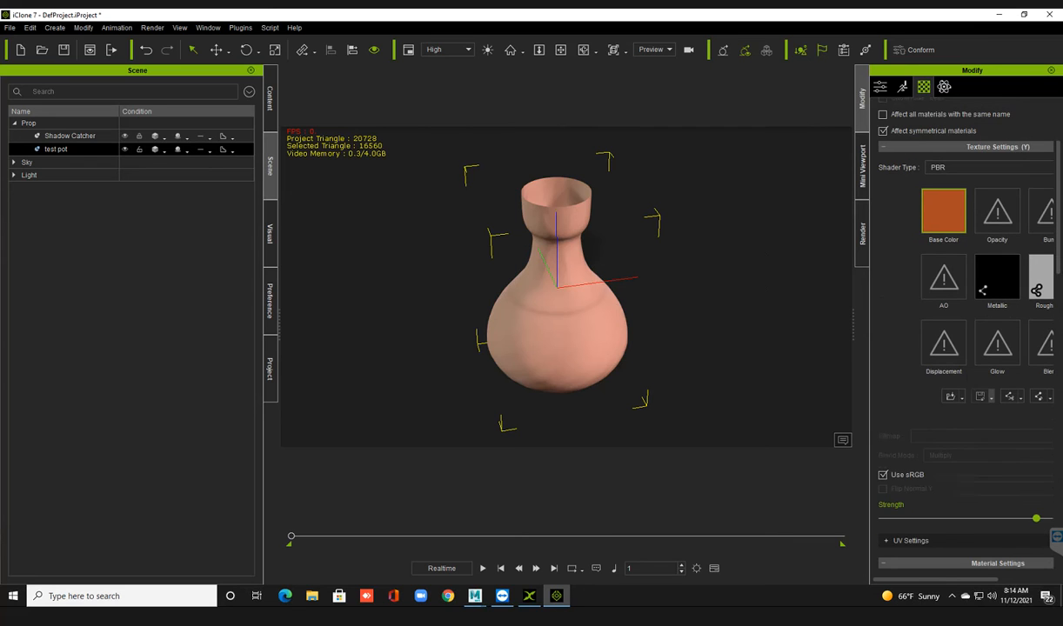
scroll(966, 331, "down", 3)
scroll(966, 331, "up", 3)
mouse_move(935, 579)
left_mouse_down()
mouse_move(961, 579)
mouse_move(950, 579)
left_mouse_up()
scroll(962, 331, "up", 2)
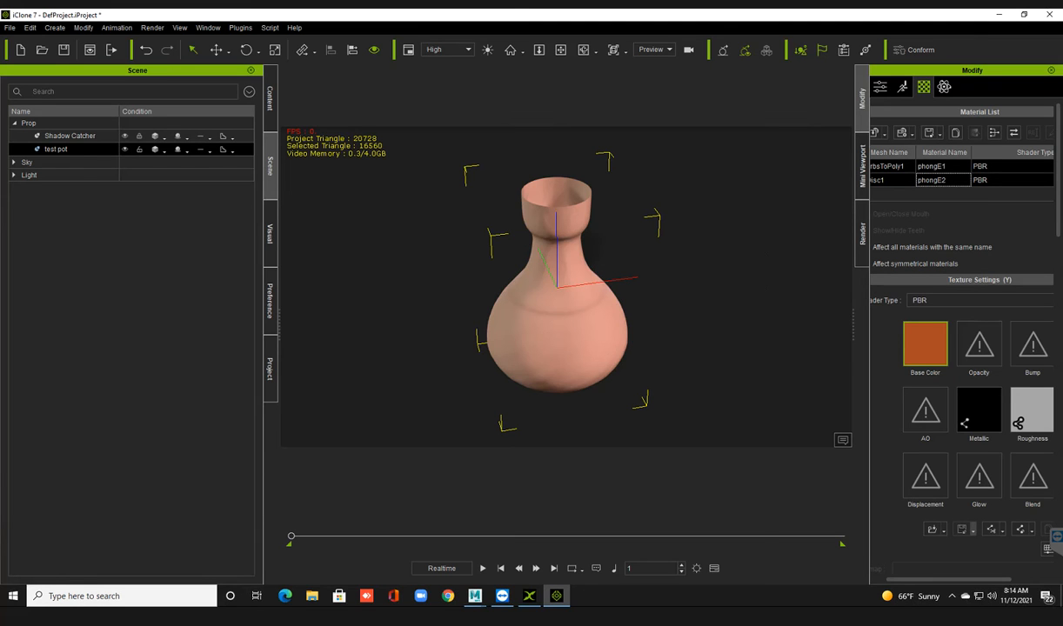
Step: Set the base color texture strength to 100 for both of the pot's selected materials
scroll(961, 331, "down", 2)
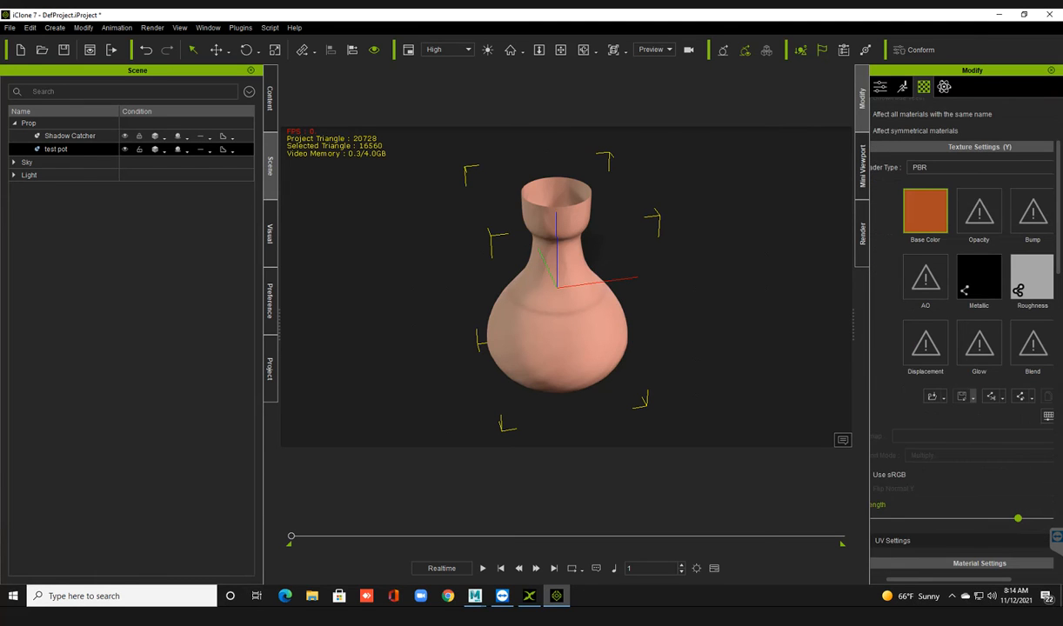
scroll(961, 331, "down", 1)
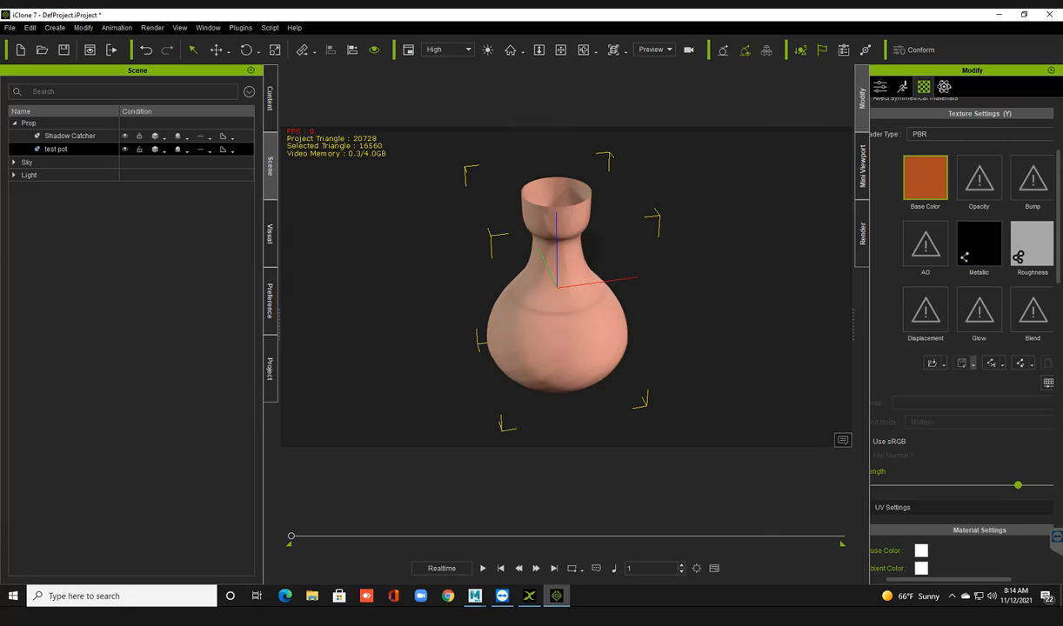
left_click_drag(949, 580, 989, 579)
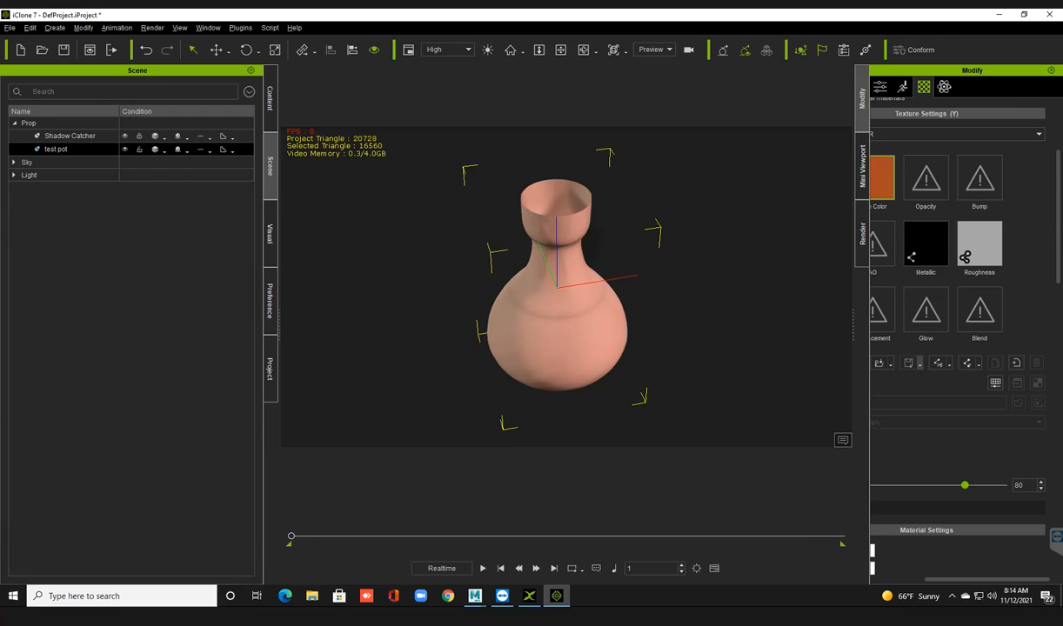
right_click_drag(600, 230, 601, 272)
left_click_drag(965, 485, 1003, 486)
right_click_drag(600, 279, 598, 234)
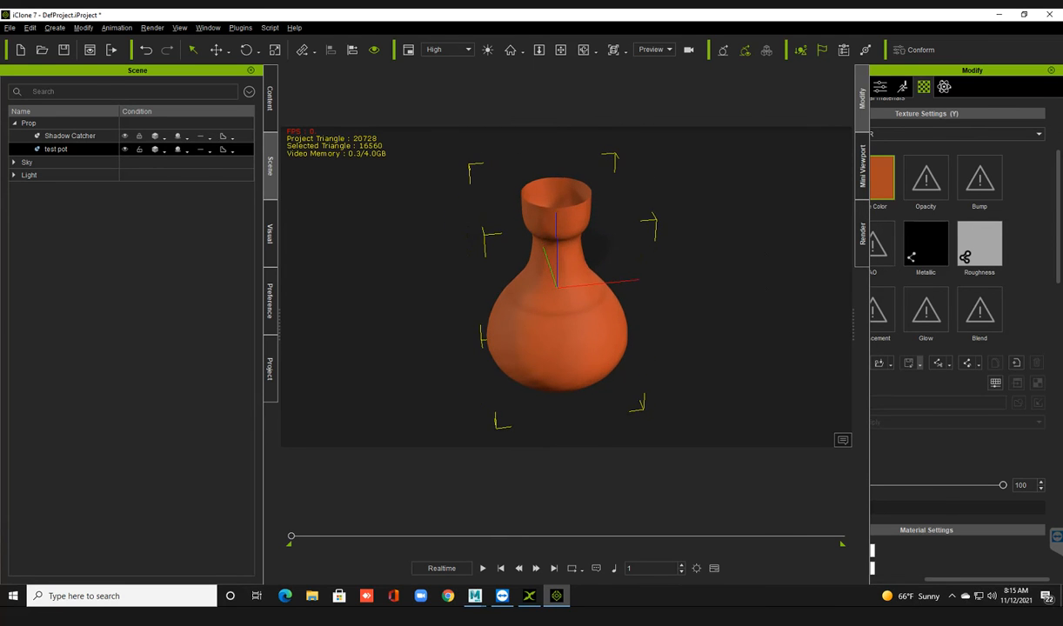
scroll(557, 287, "up", 3)
middle_click_drag(556, 287, 557, 379)
mouse_move(556, 378)
right_mouse_down()
mouse_move(559, 422)
mouse_move(563, 393)
right_mouse_up()
scroll(560, 396, "down", 4)
middle_click_drag(563, 393, 560, 372)
Step: Start a new project without saving the current one, and switch to 3DXchange
key("ctrl+n")
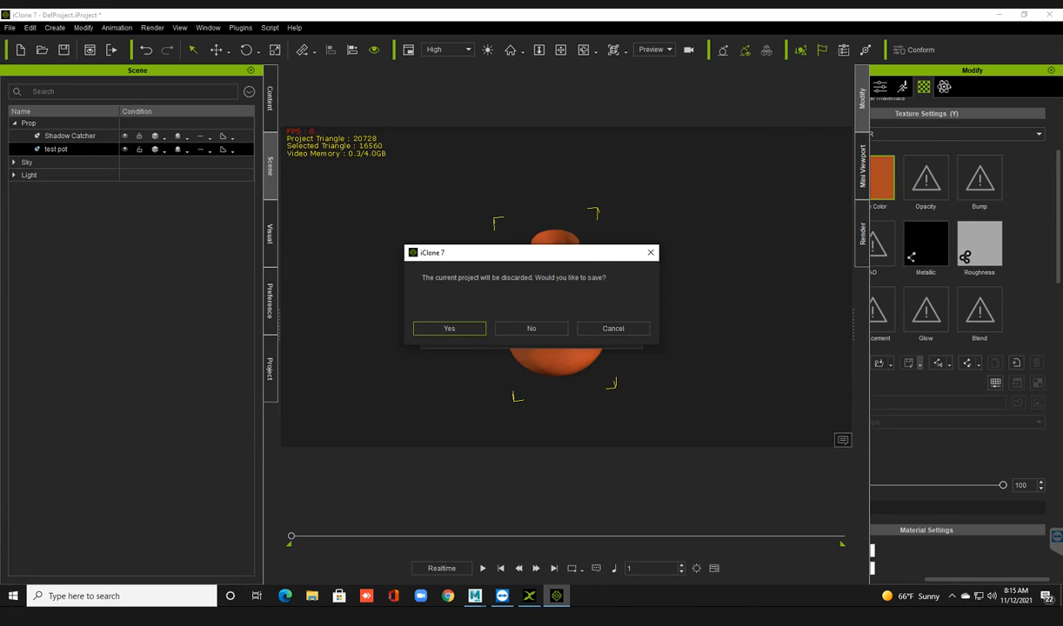
left_click(531, 329)
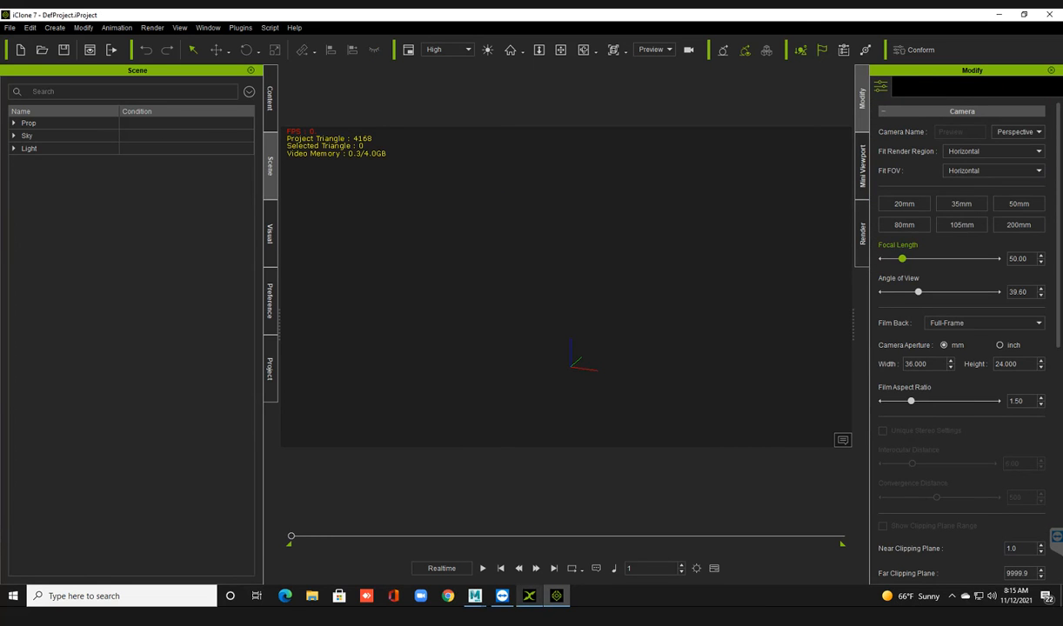
left_click(529, 596)
Step: Make the pDisc1 mesh a sub-prop named inside
scroll(543, 303, "up", 3)
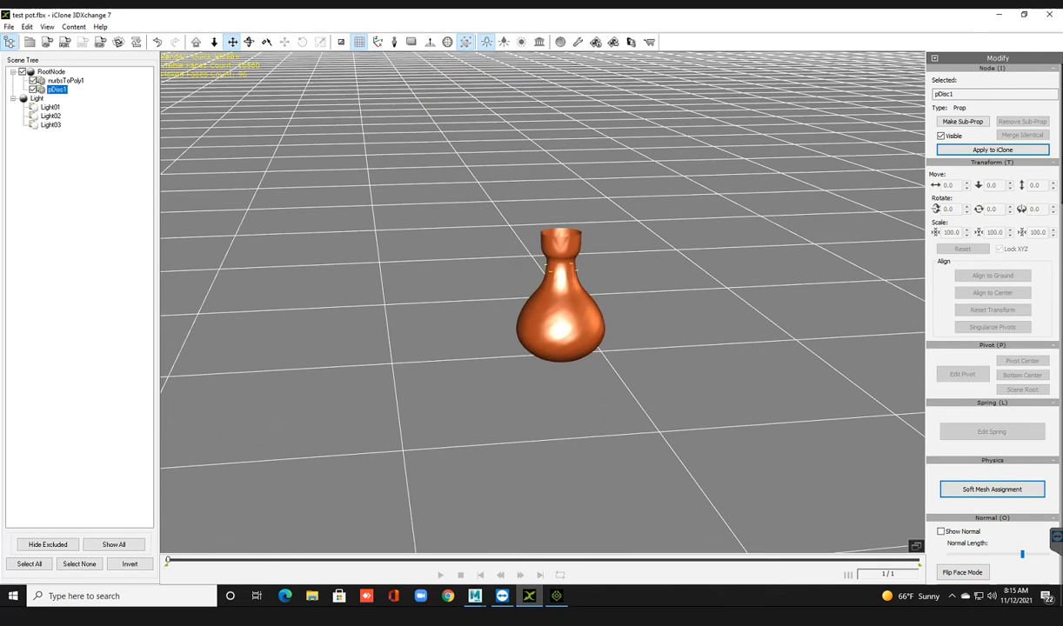
middle_click_drag(560, 300, 537, 304)
scroll(537, 304, "up", 3)
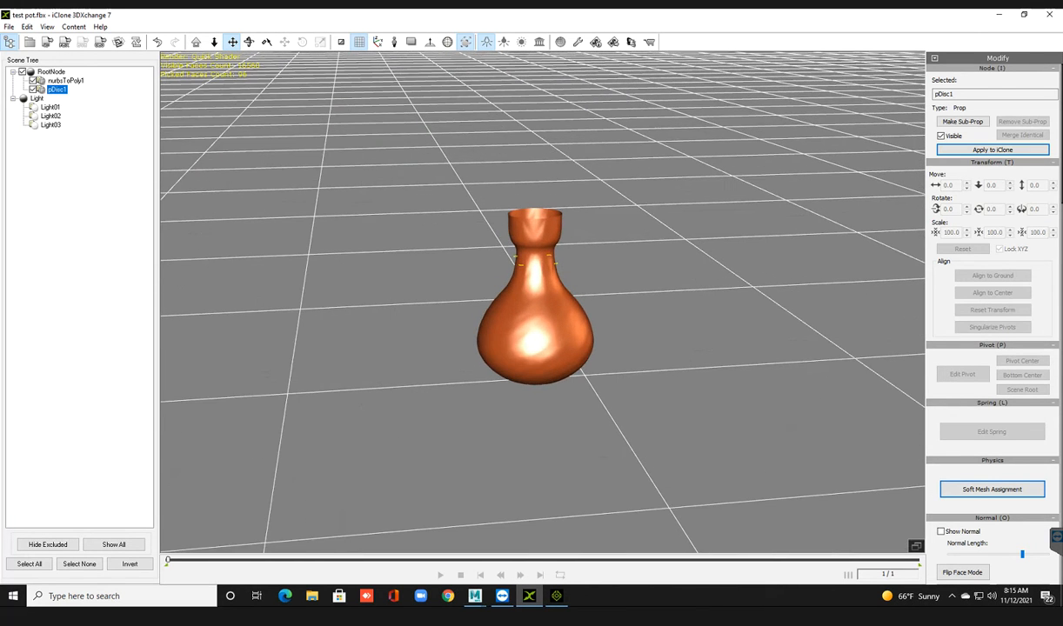
scroll(536, 301, "up", 5)
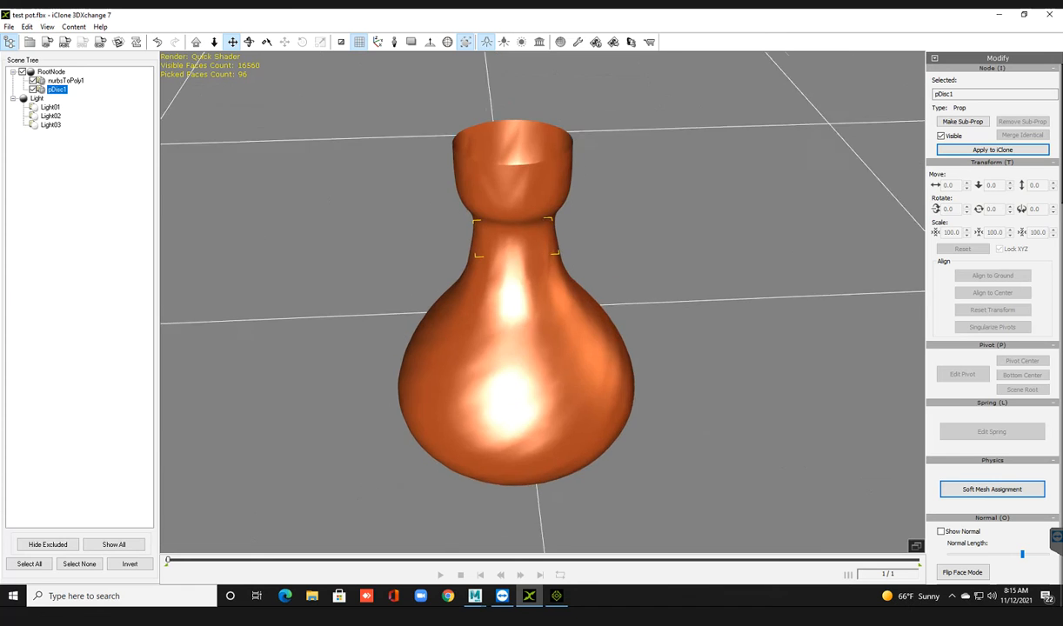
middle_click_drag(535, 300, 548, 327)
right_click_drag(548, 327, 549, 389)
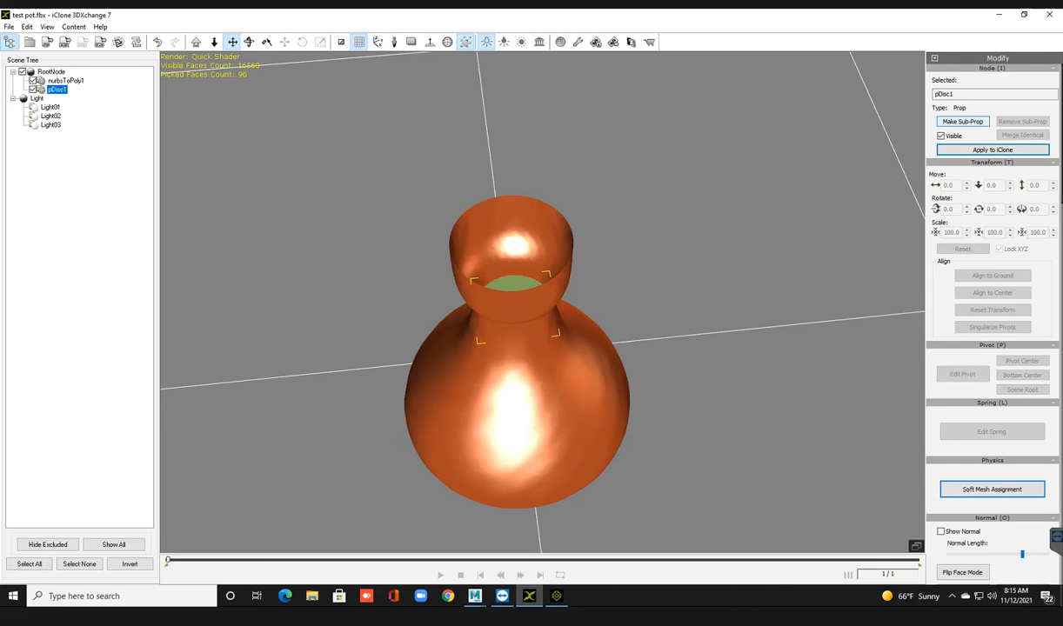
left_click(962, 121)
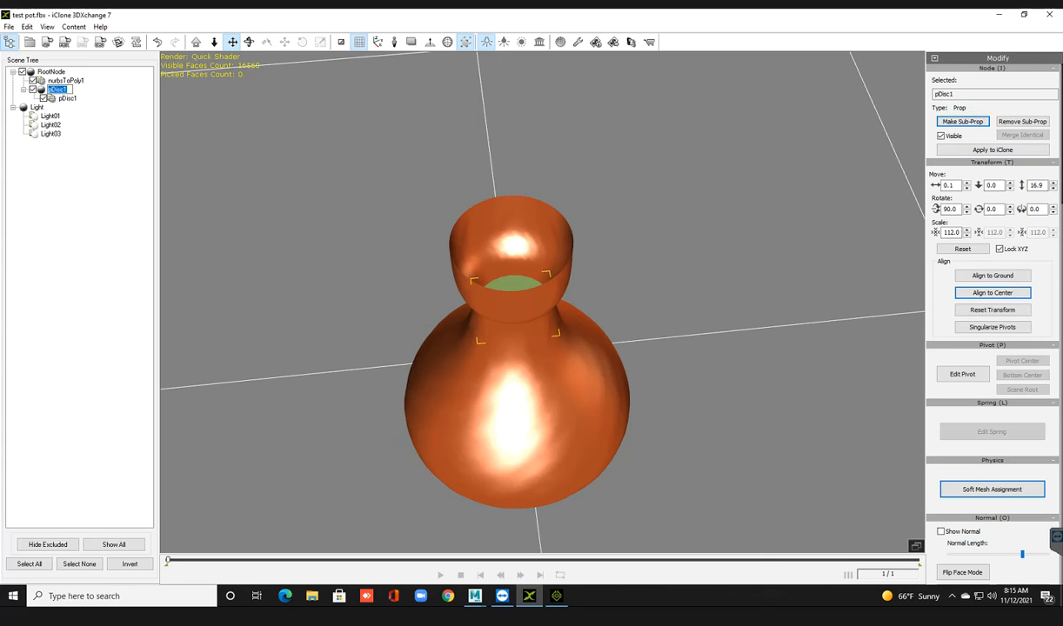
type("inside")
key("Return")
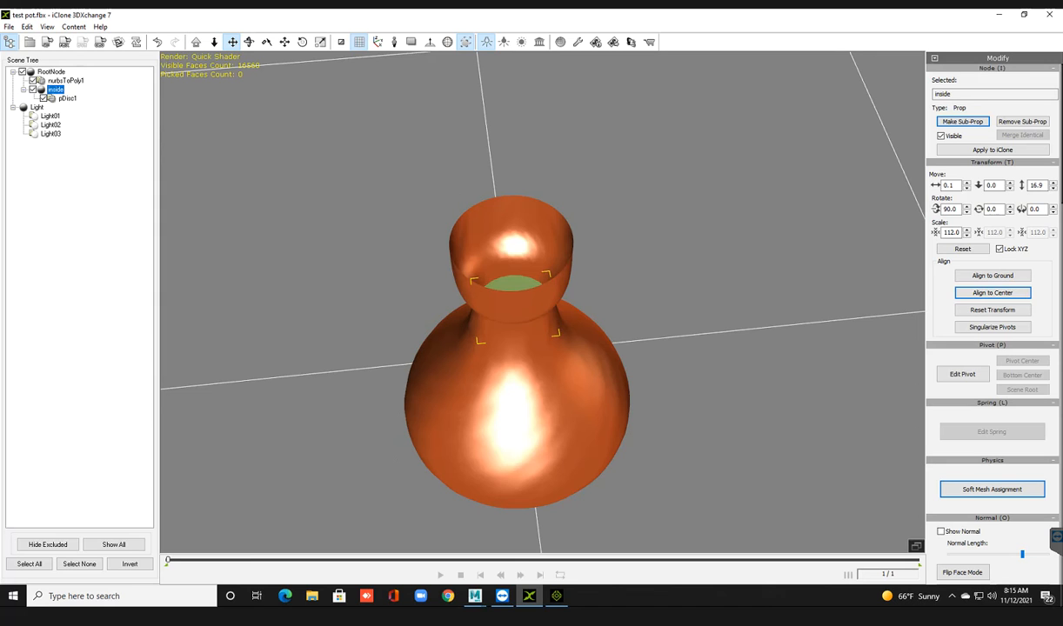
Step: Make the nurbsToPoly1 mesh a sub-prop named out, and apply the pot to iClone
left_click(66, 81)
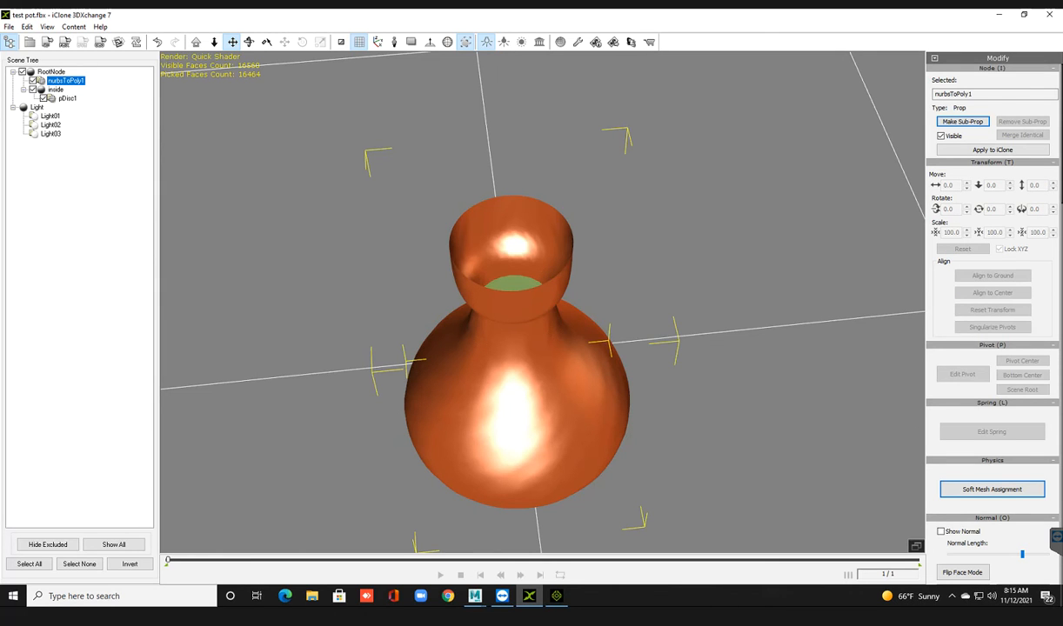
left_click(963, 122)
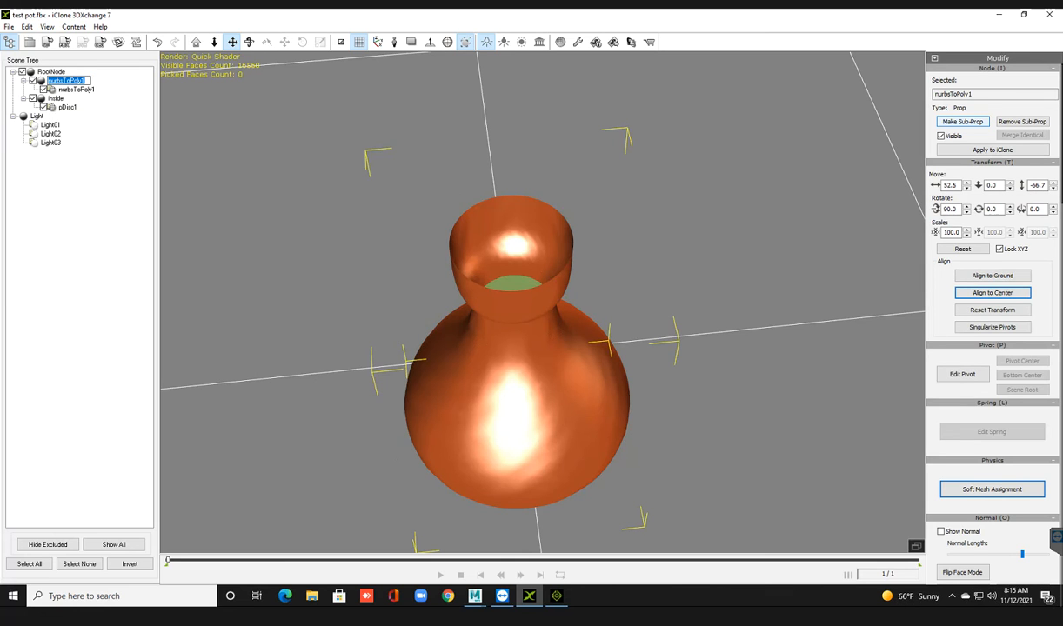
type("out")
key("Return")
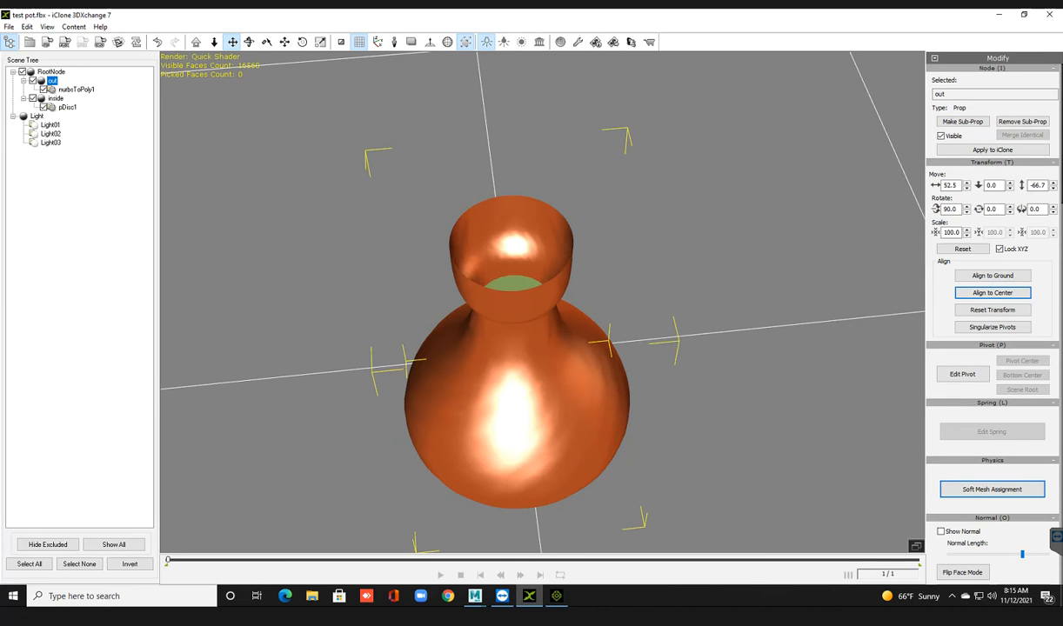
scroll(543, 303, "down", 5)
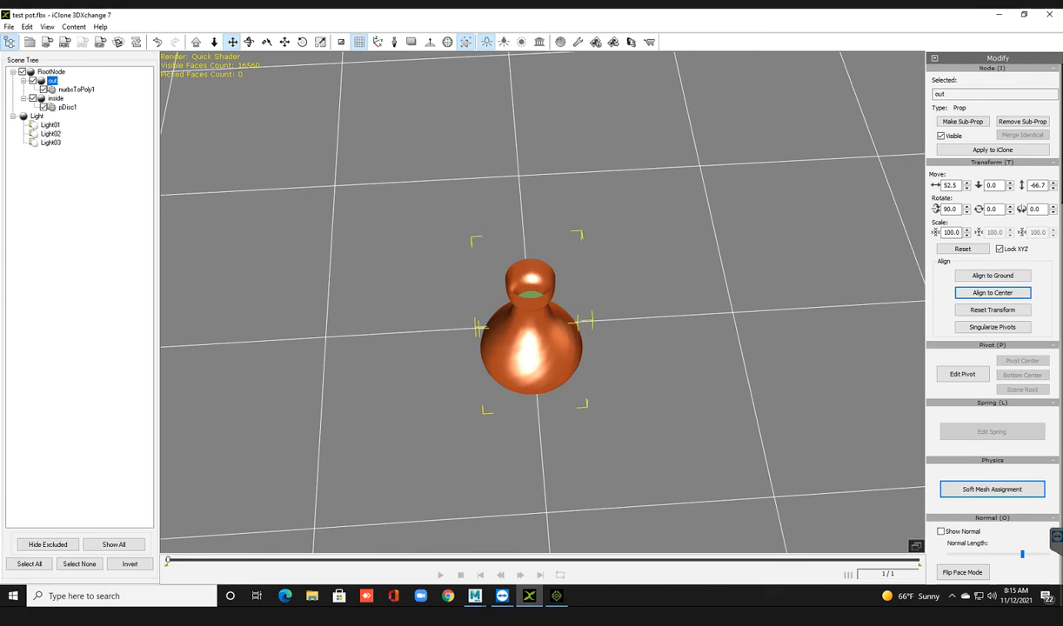
left_click(993, 150)
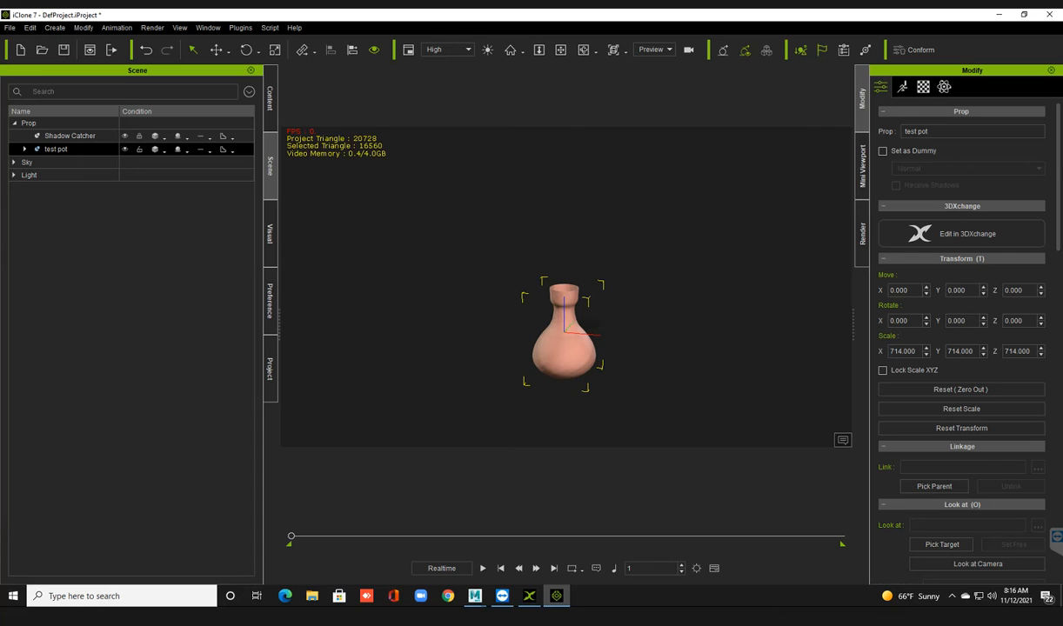
Step: Raise the base color strength to 100 on both materials of the re-imported pot
scroll(961, 348, "down", 2)
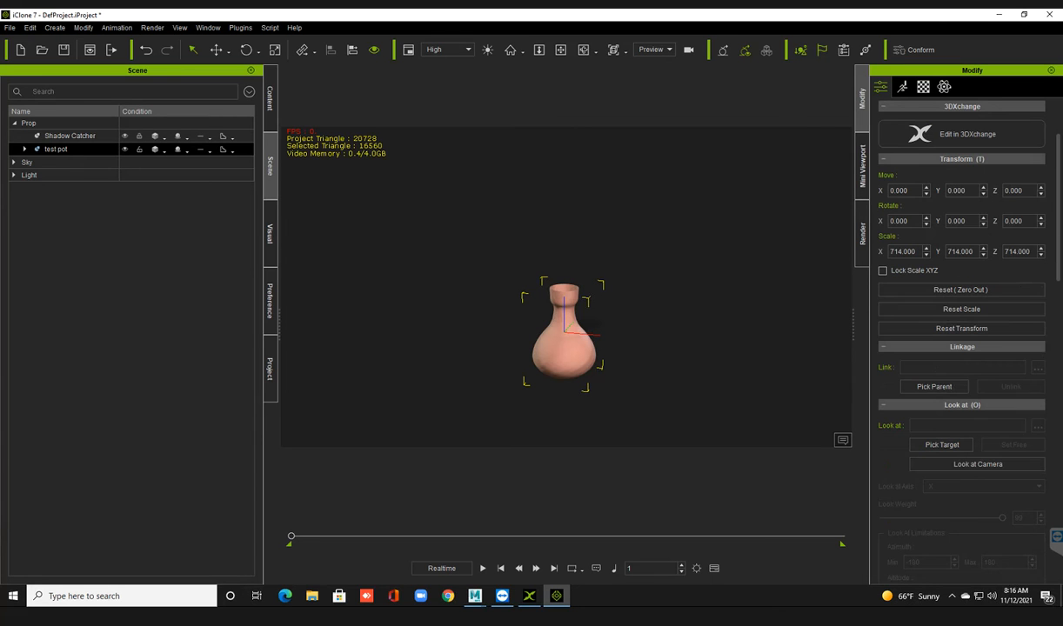
left_click(923, 87)
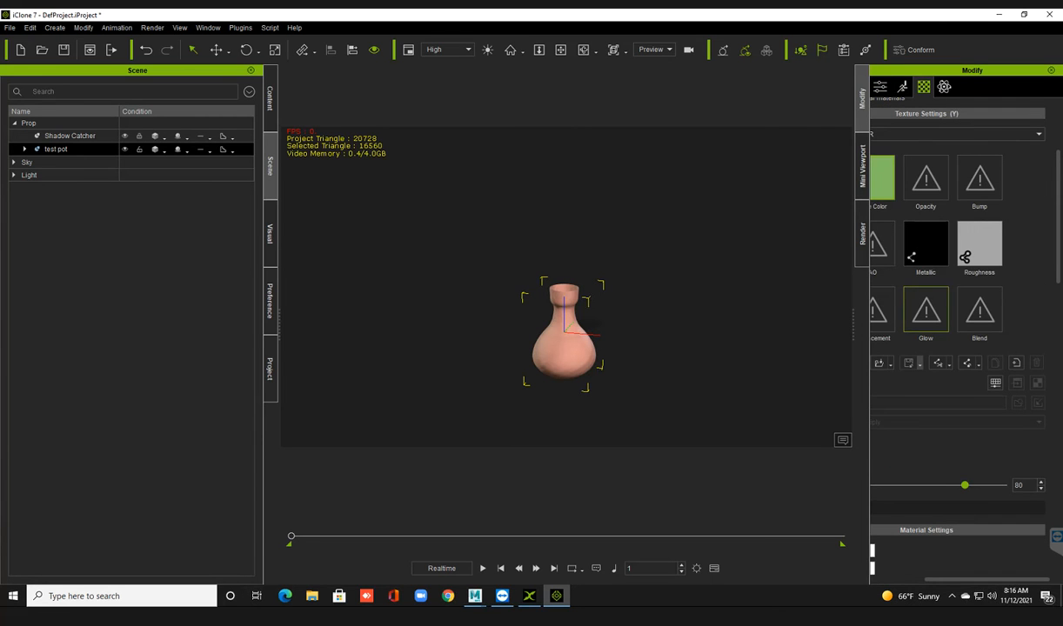
scroll(928, 322, "up", 3)
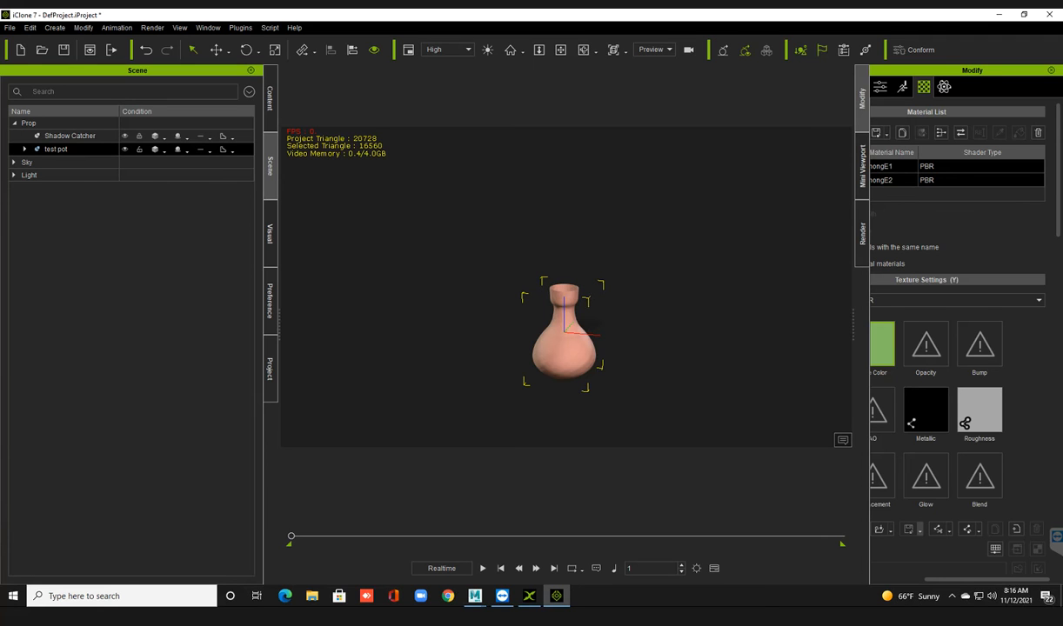
scroll(957, 348, "down", 5)
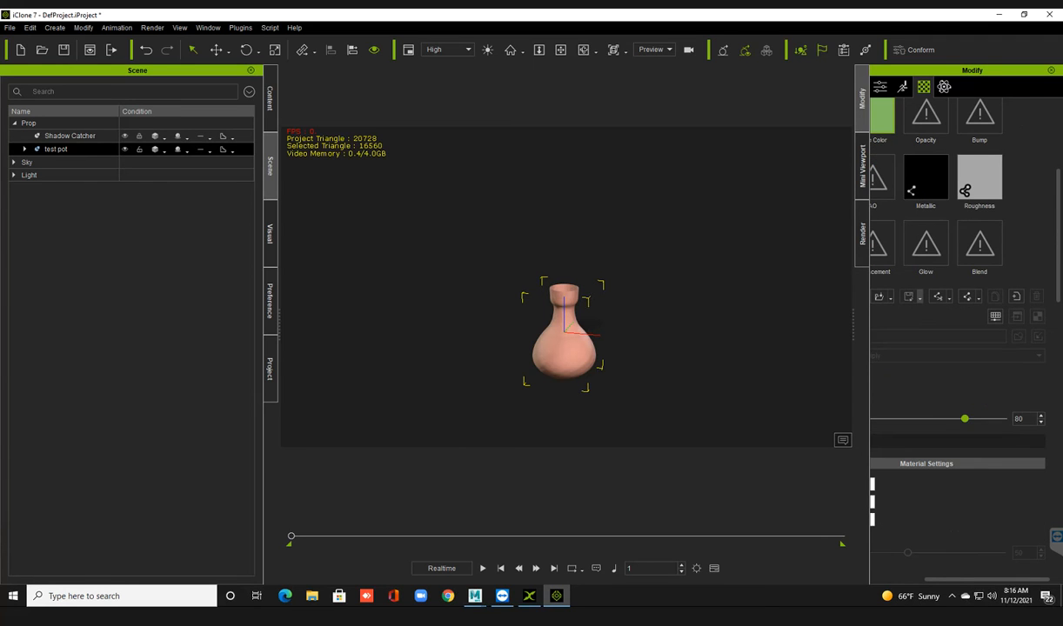
left_click_drag(965, 418, 1003, 419)
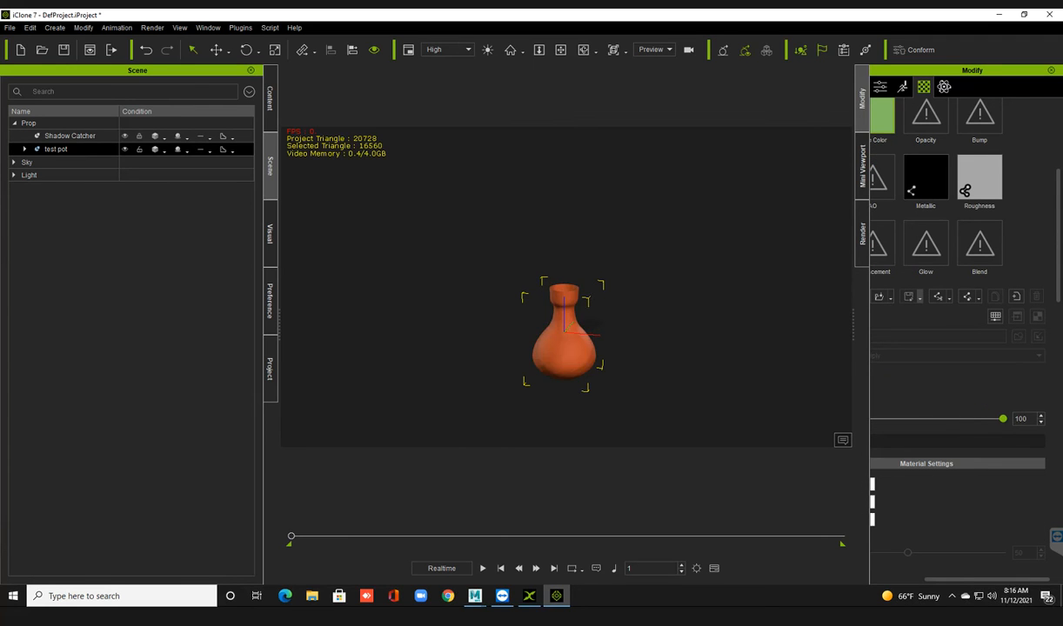
scroll(564, 344, "up", 2)
right_click_drag(563, 343, 563, 366)
scroll(564, 343, "up", 2)
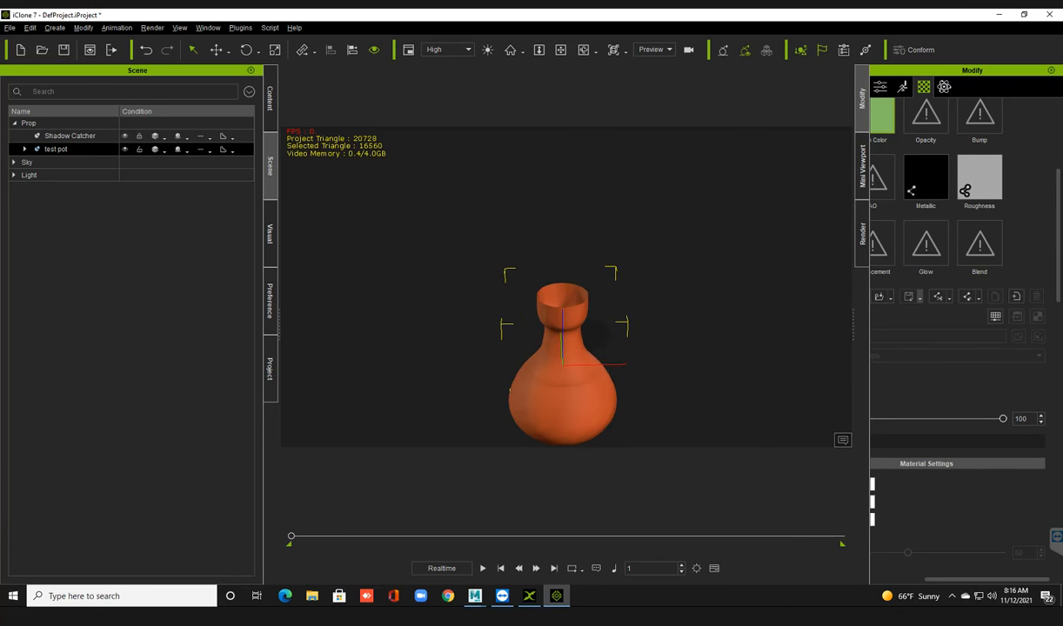
middle_click_drag(564, 344, 553, 317)
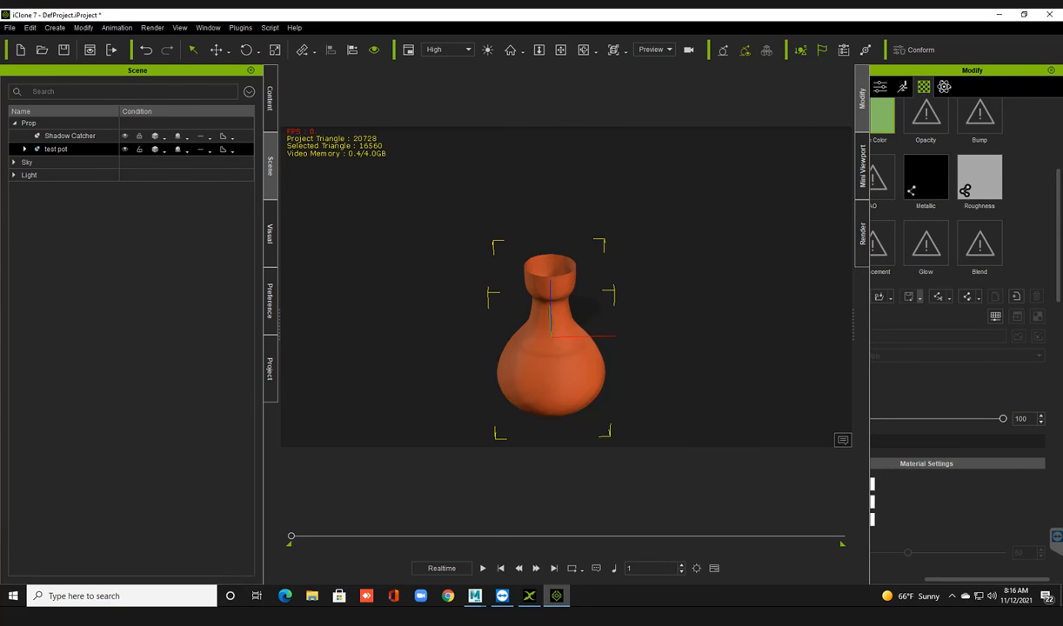
Step: Expand the test pot in the scene list, select its inside part and examine the pot's opening and body from several angles
left_click(24, 150)
left_click(61, 162)
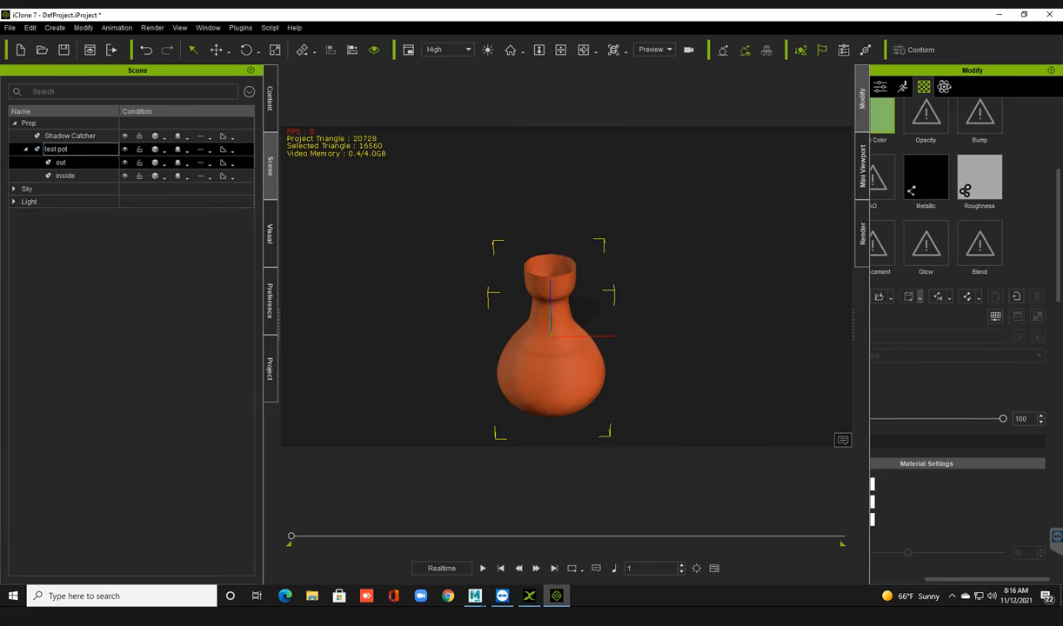
left_click_drag(557, 348, 557, 388, "alt")
left_click(66, 176)
scroll(557, 348, "up", 2)
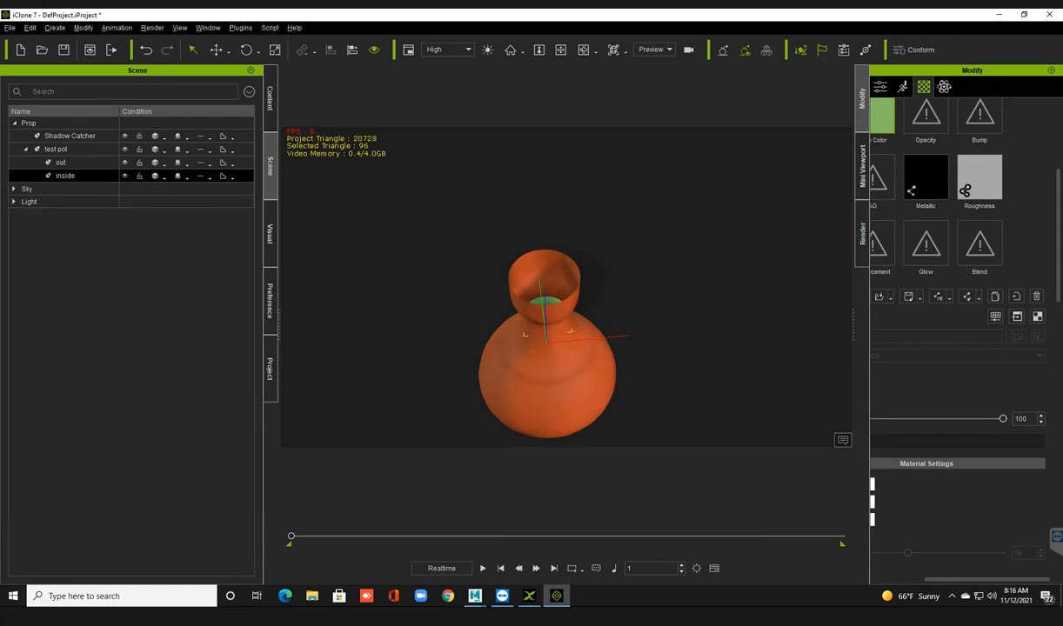
middle_click_drag(557, 348, 538, 313, "alt")
scroll(557, 330, "up", 3)
scroll(557, 331, "down", 5)
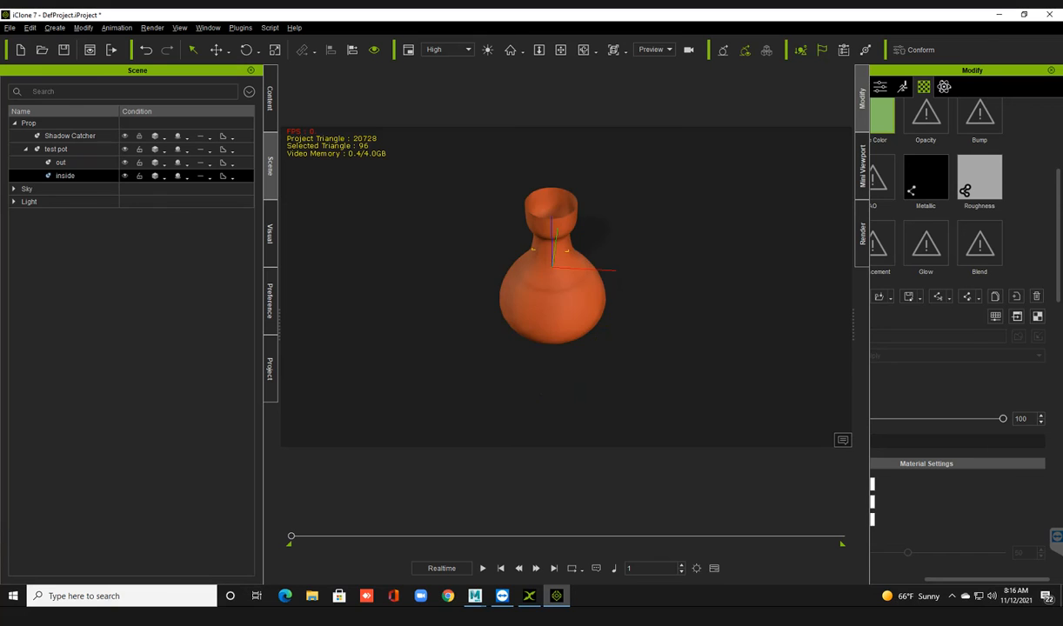
middle_click_drag(557, 331, 562, 313)
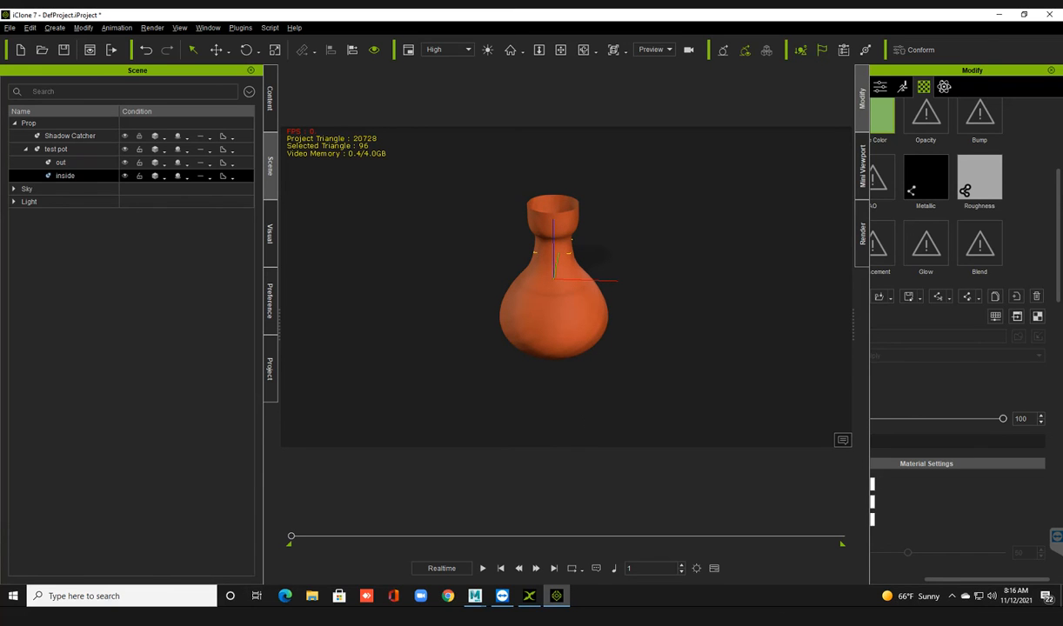
left_click(559, 315)
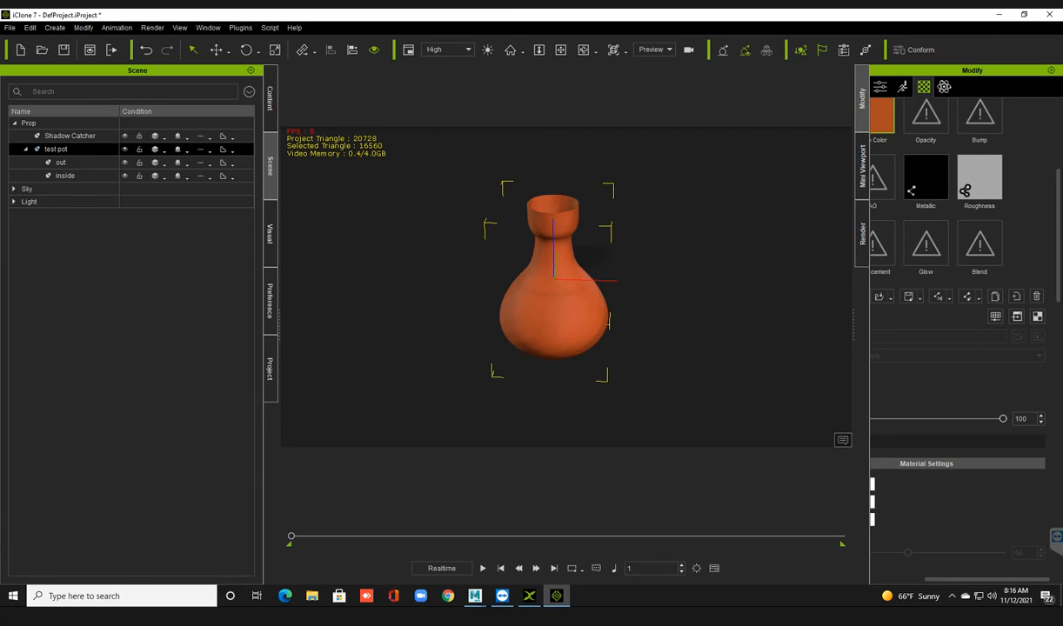
Step: Discard the project containing the two-part pot by starting a new one, and return to 3DXchange
key("ctrl+n")
left_click(532, 329)
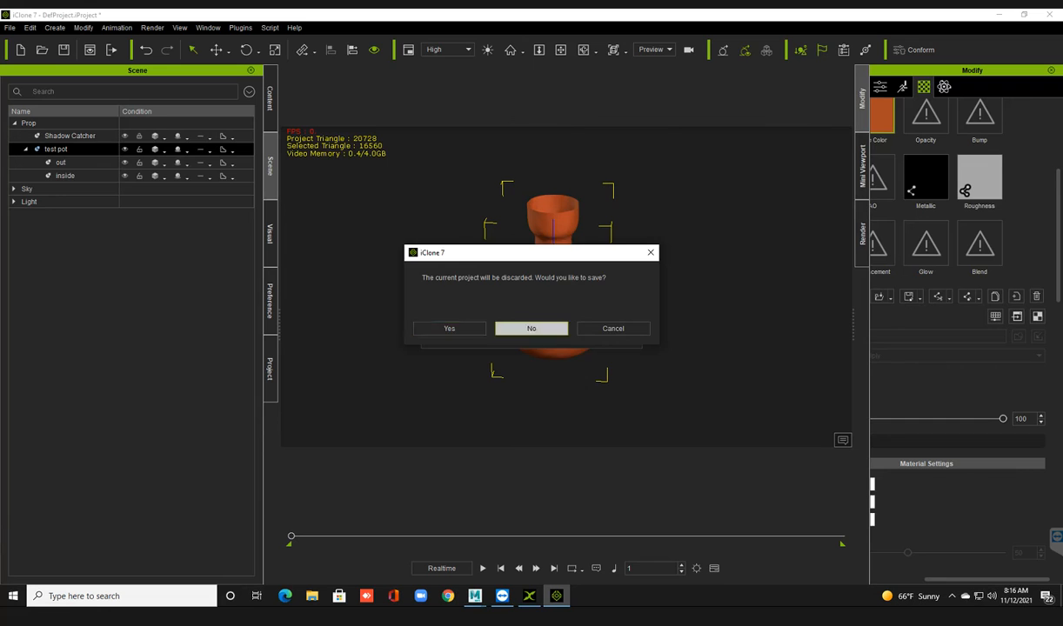
left_click(529, 596)
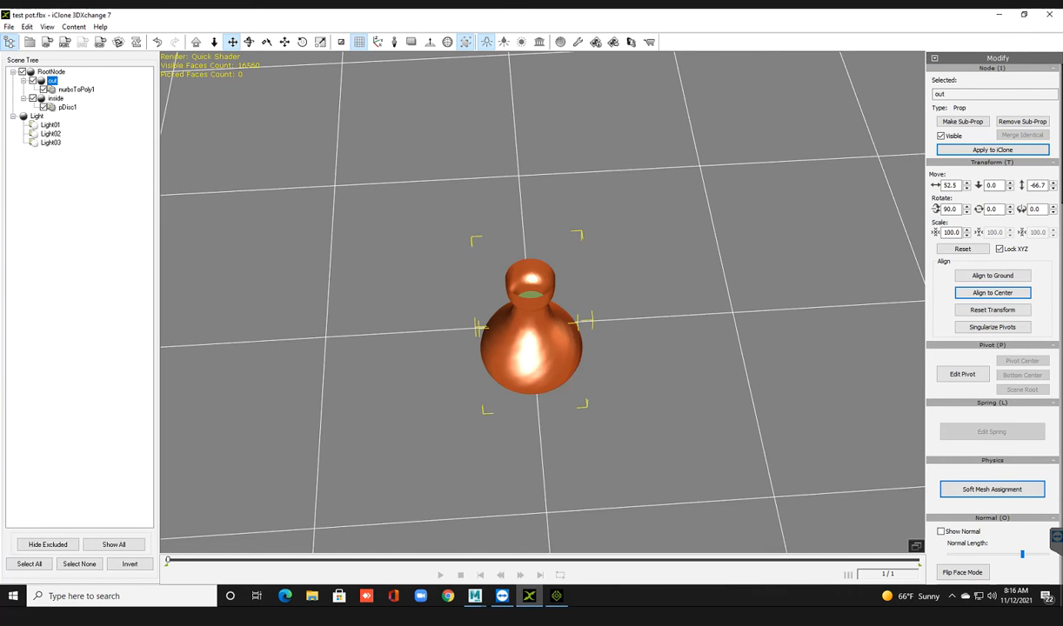
Step: Examine the pot from a lower angle and look through the out part's modify settings as far as the material section
scroll(539, 322, "down", 3)
middle_click_drag(540, 322, 546, 227)
right_click_drag(522, 366, 563, 418)
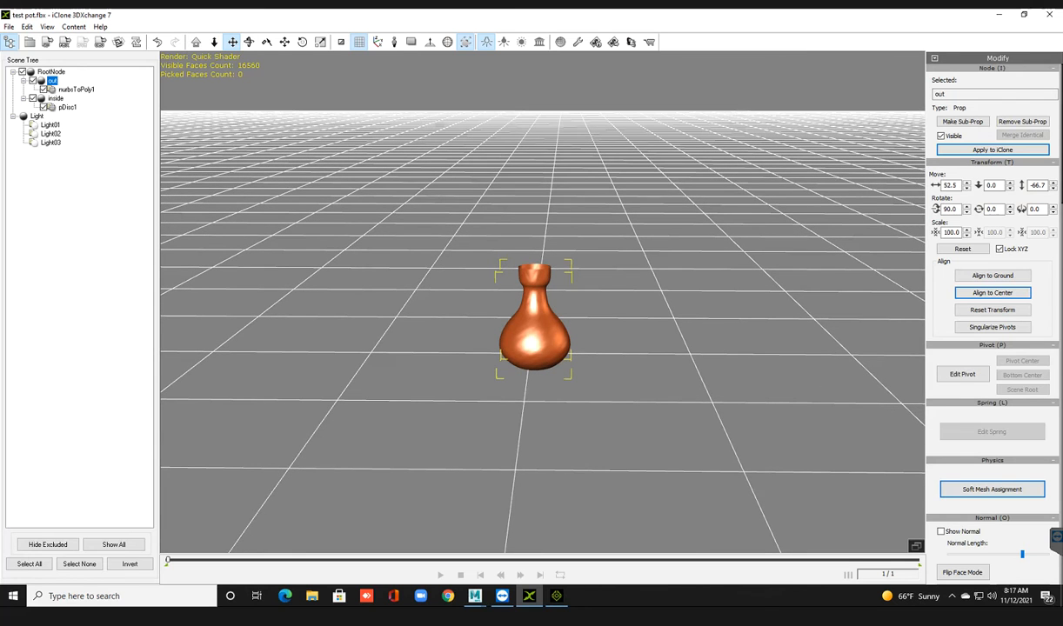
scroll(992, 348, "down", 3)
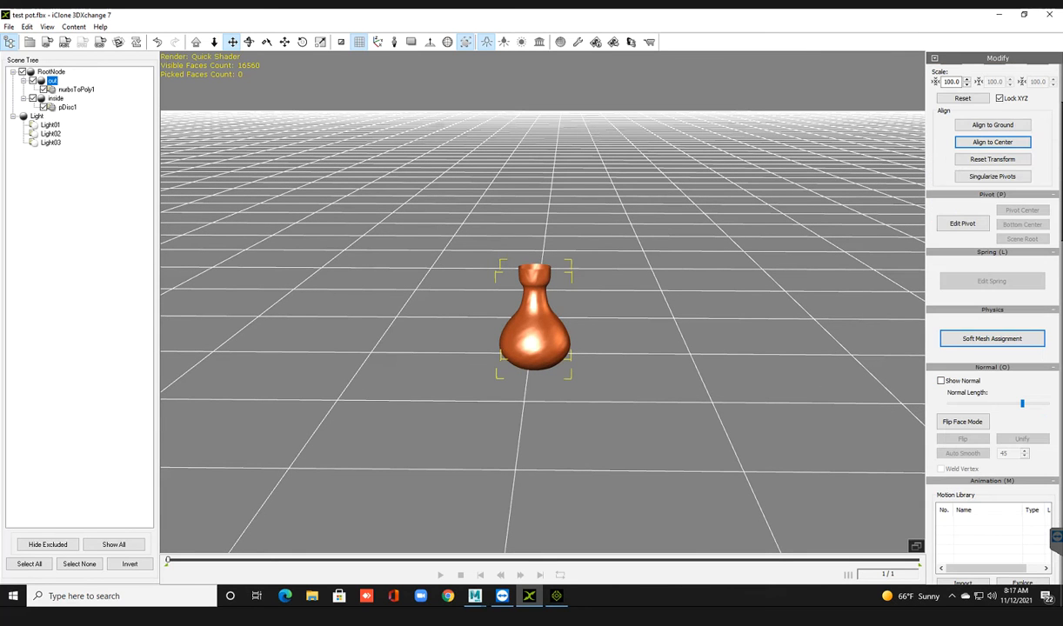
scroll(992, 348, "down", 10)
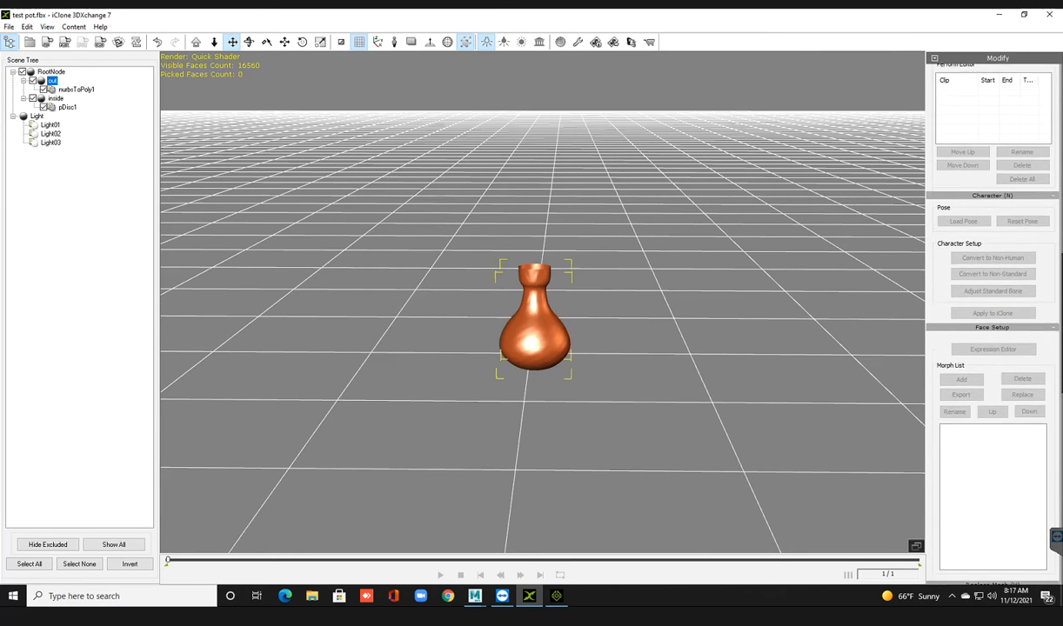
scroll(991, 348, "down", 5)
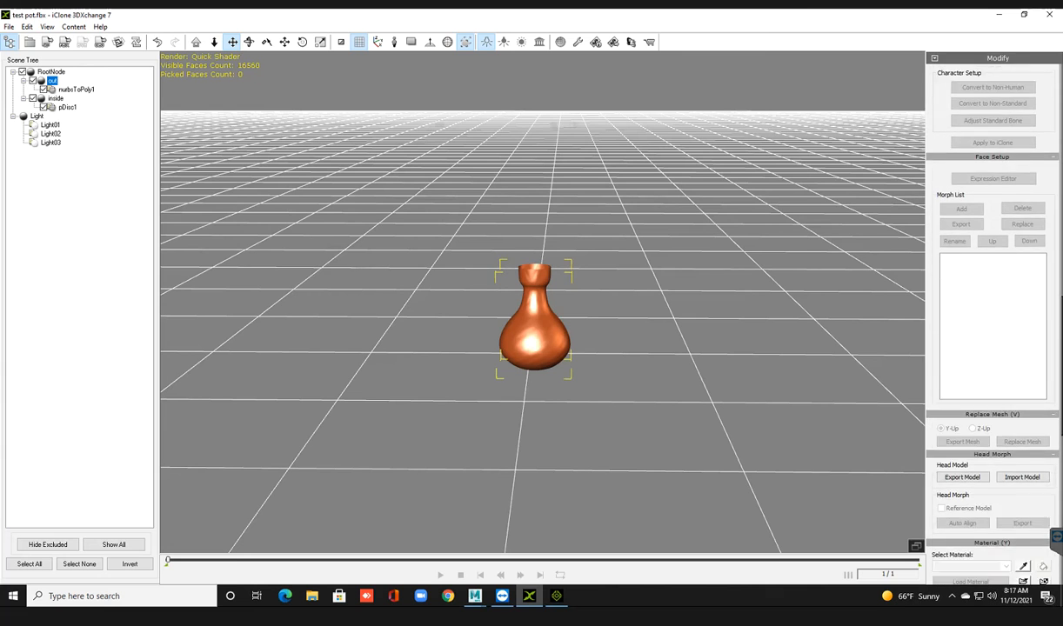
scroll(992, 348, "down", 3)
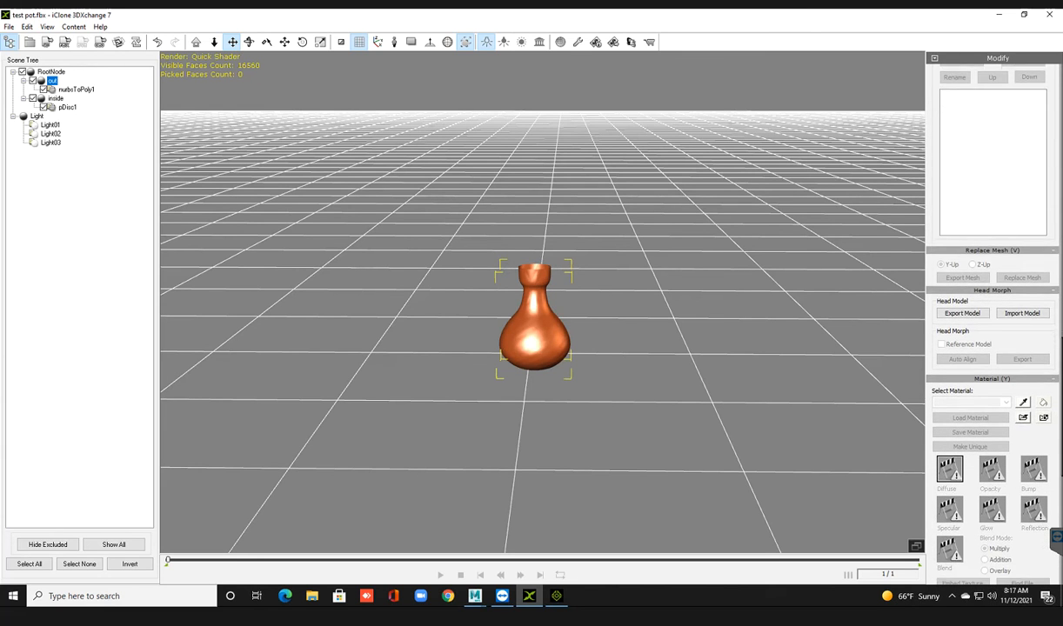
scroll(992, 348, "down", 1)
scroll(543, 313, "up", 3)
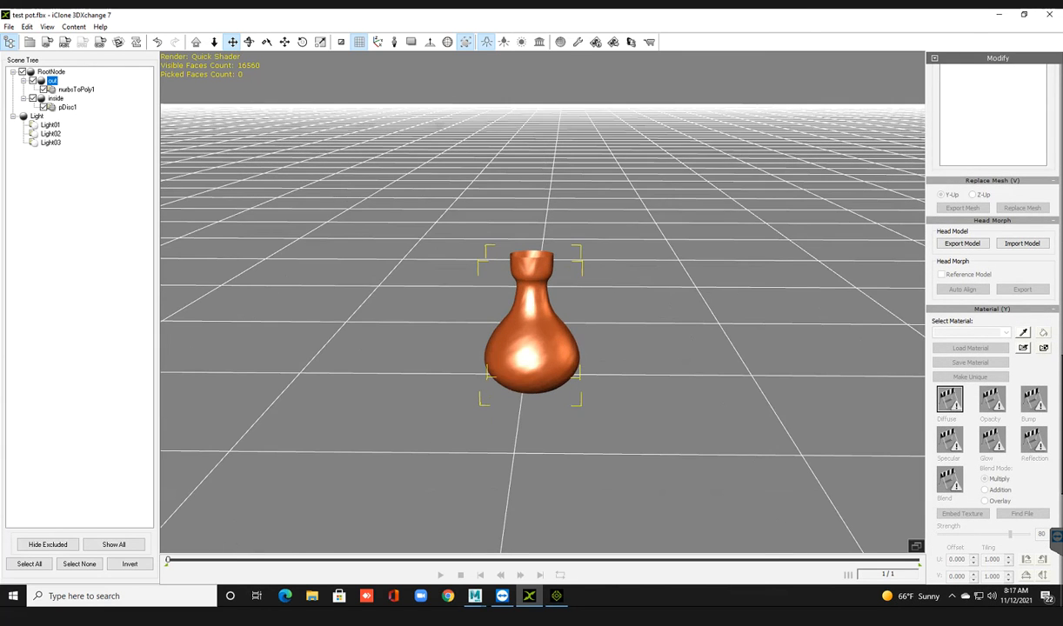
Step: Inspect the nurbsToPoly1 mesh's phongE1 material and open the image chooser for its diffuse texture, leaving it without choosing a file
key("Down")
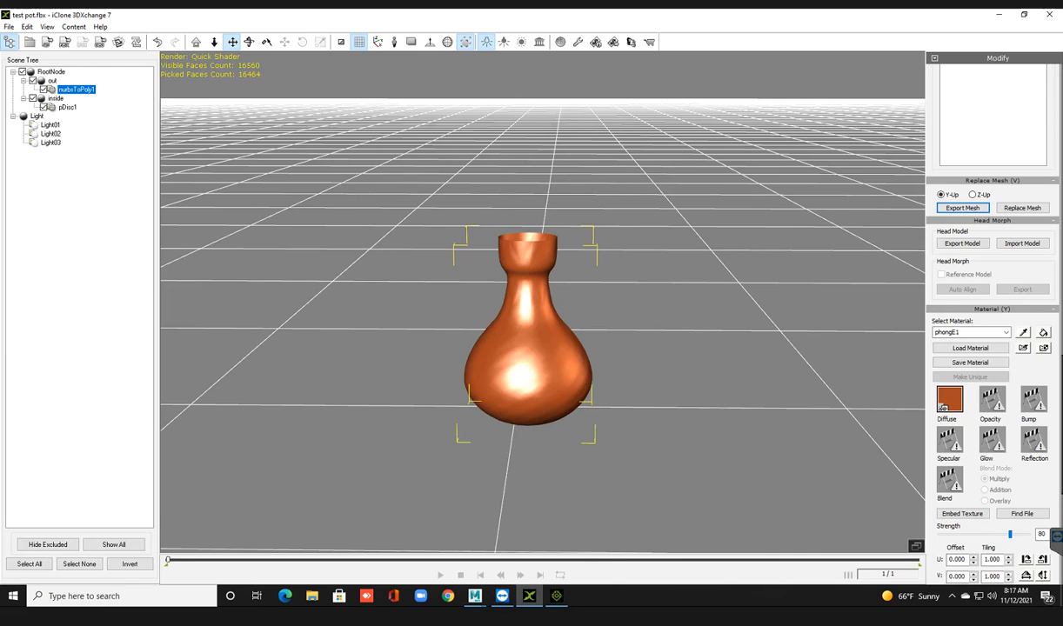
key("Up")
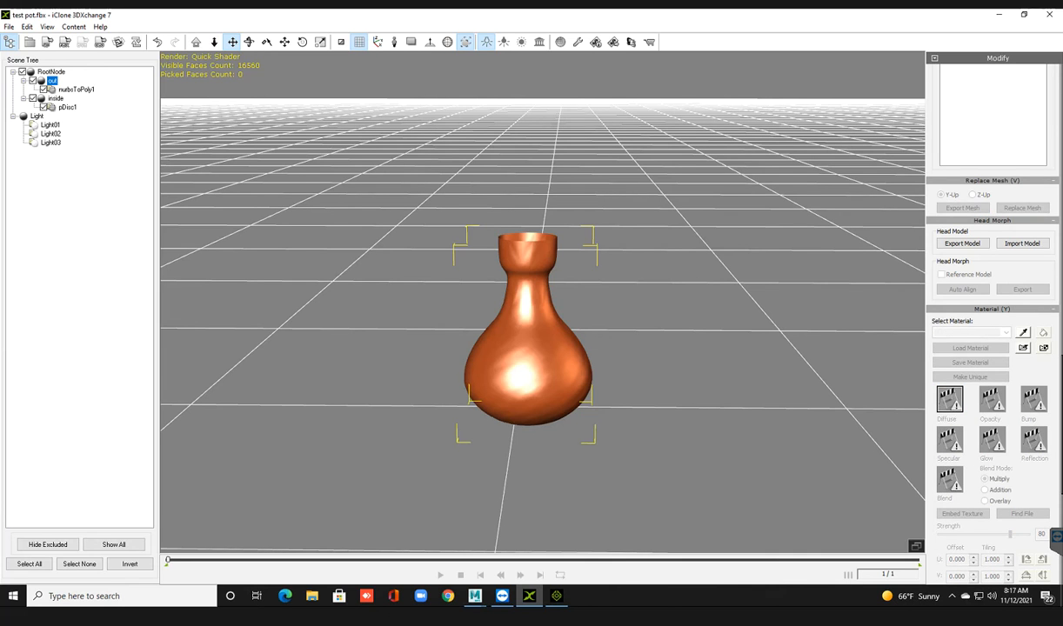
key("Down")
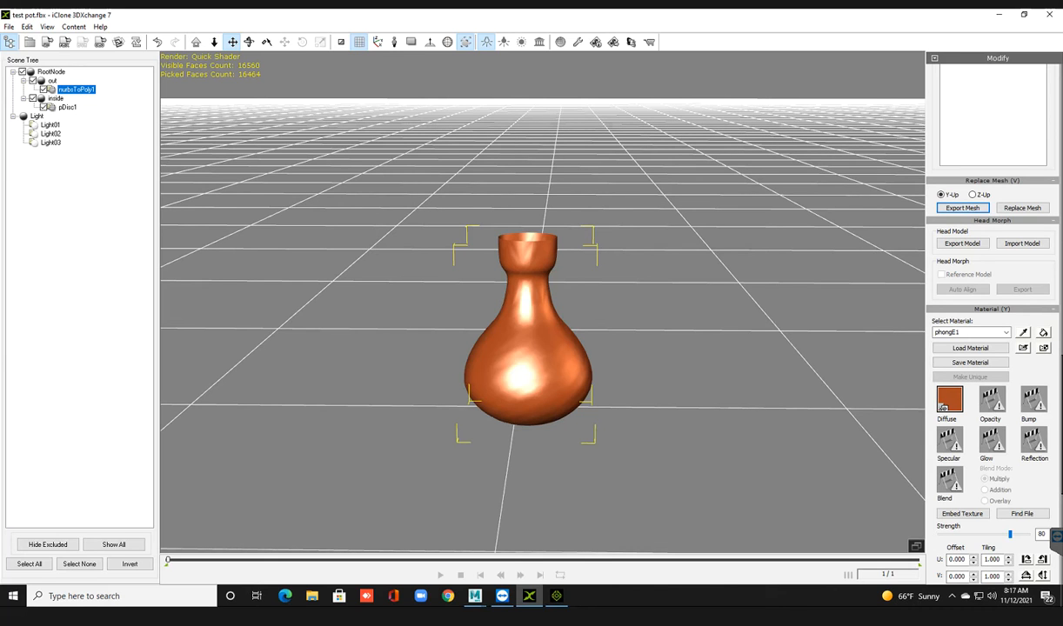
double_click(944, 406)
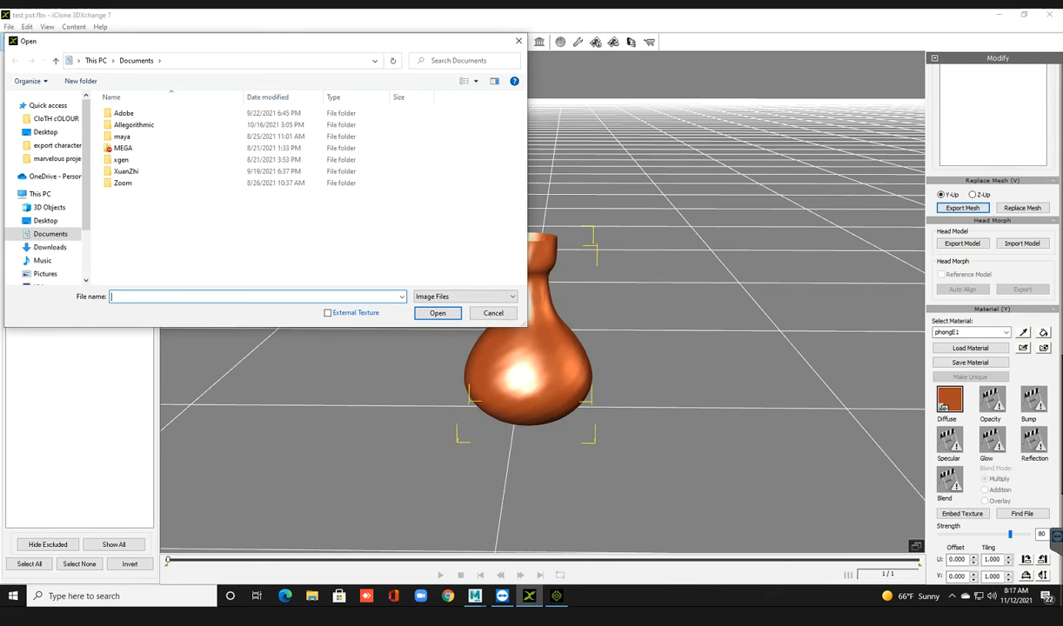
left_click(519, 41)
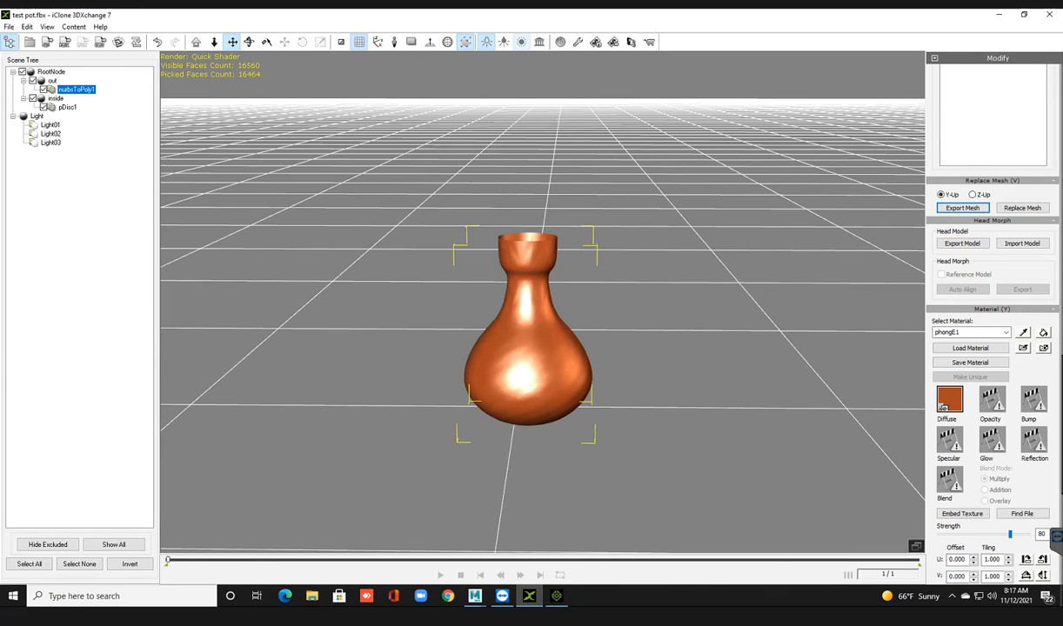
Step: Select the pDisc1 mesh under inside and examine its phongE2 material and the disc through the pot's opening
left_click(55, 98)
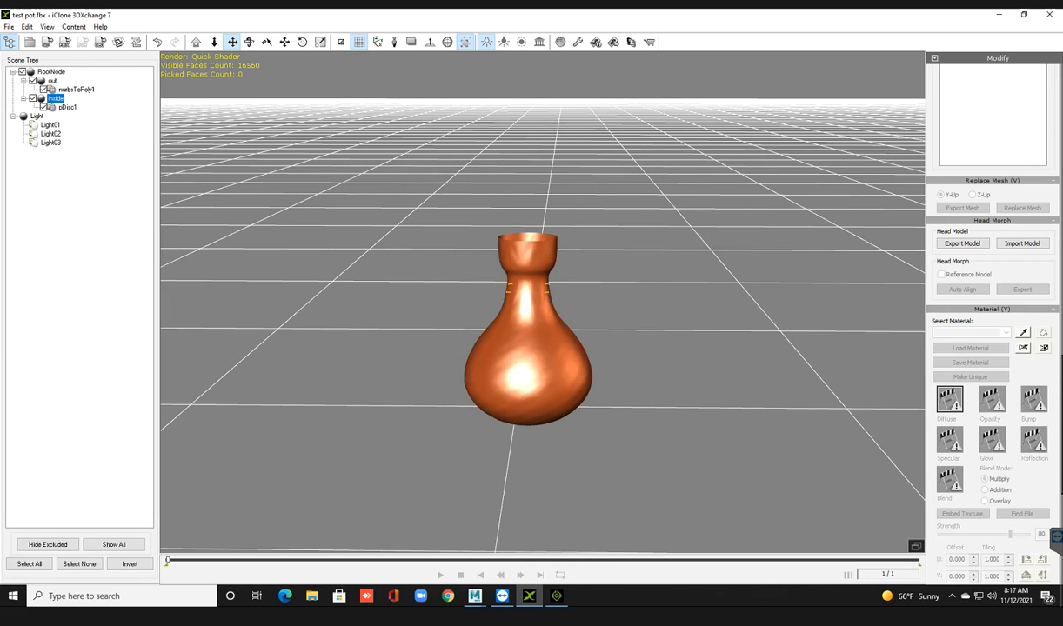
left_click(68, 107)
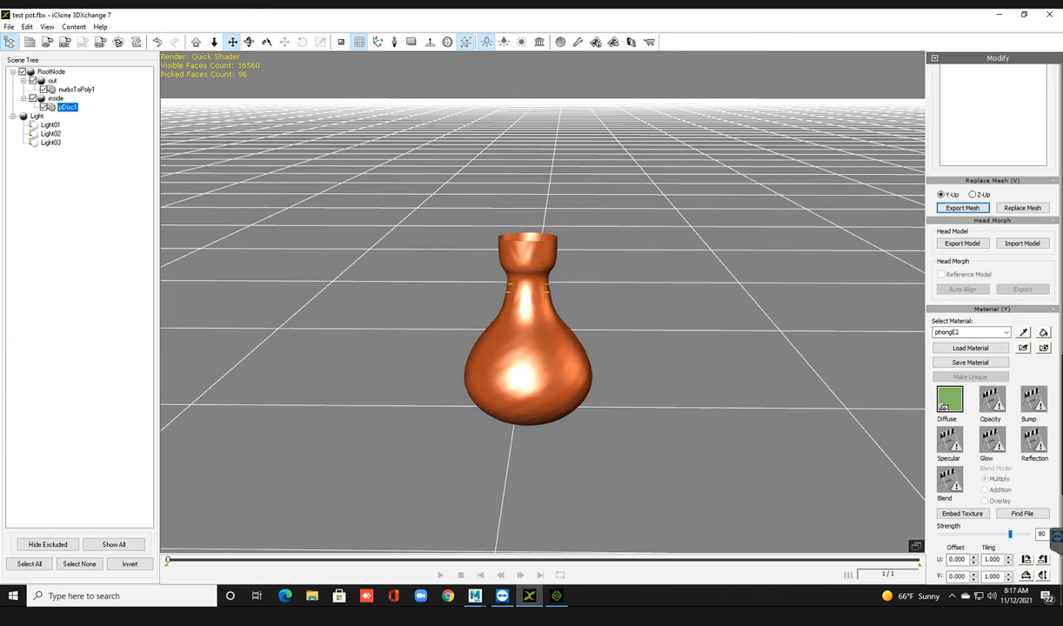
right_click_drag(543, 296, 543, 412)
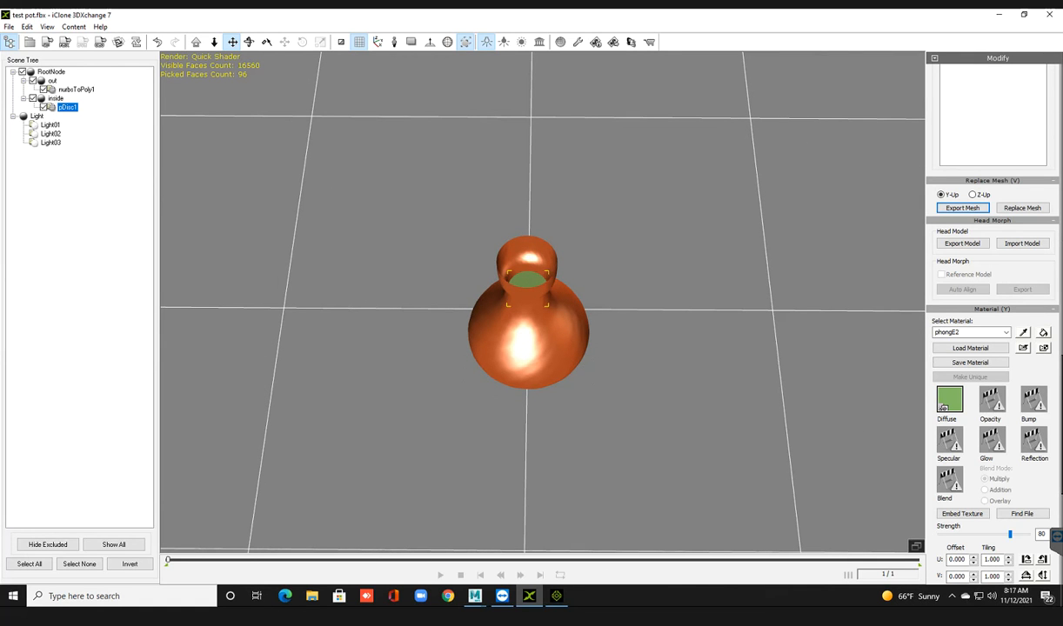
right_click_drag(543, 412, 565, 309)
scroll(543, 363, "down", 5)
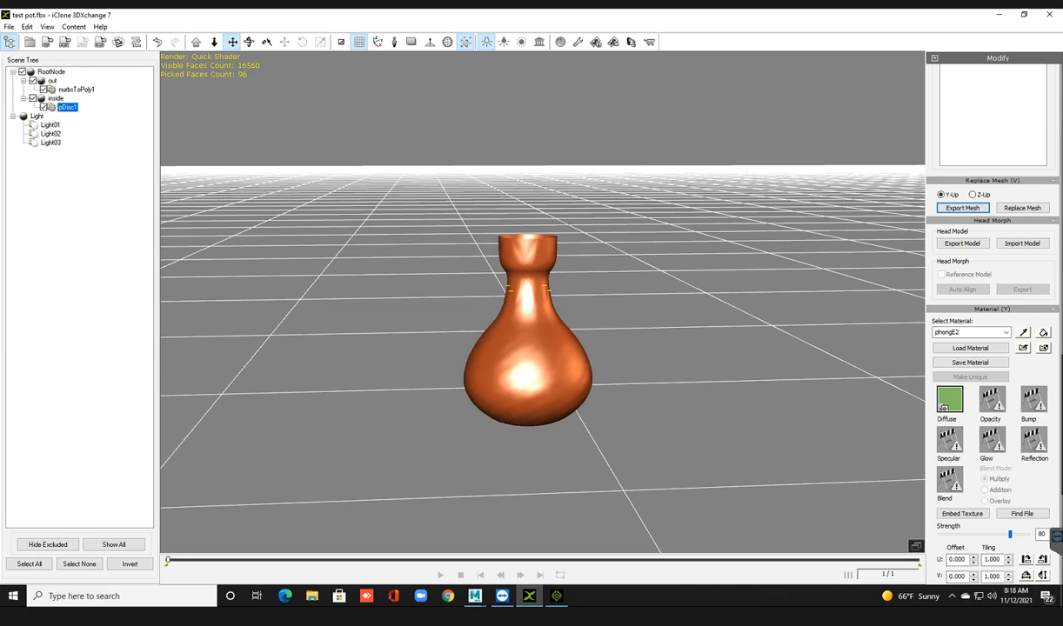
scroll(542, 364, "down", 3)
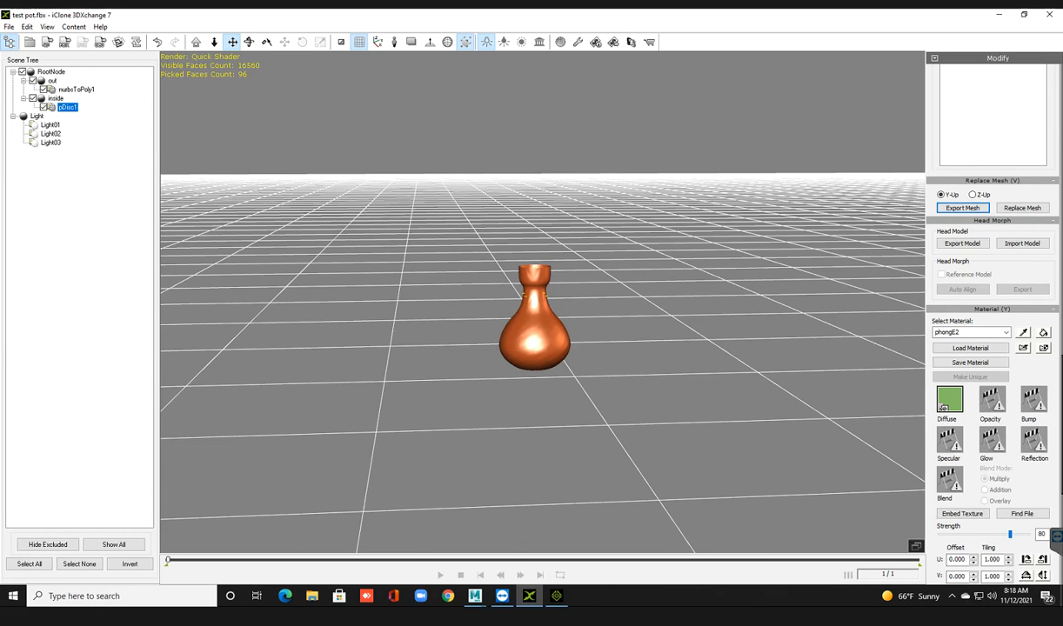
Step: Raise the diffuse texture strength to 100 on the pDisc1 and nurbsToPoly1 materials
left_click_drag(1010, 535, 1029, 534)
left_click(76, 90)
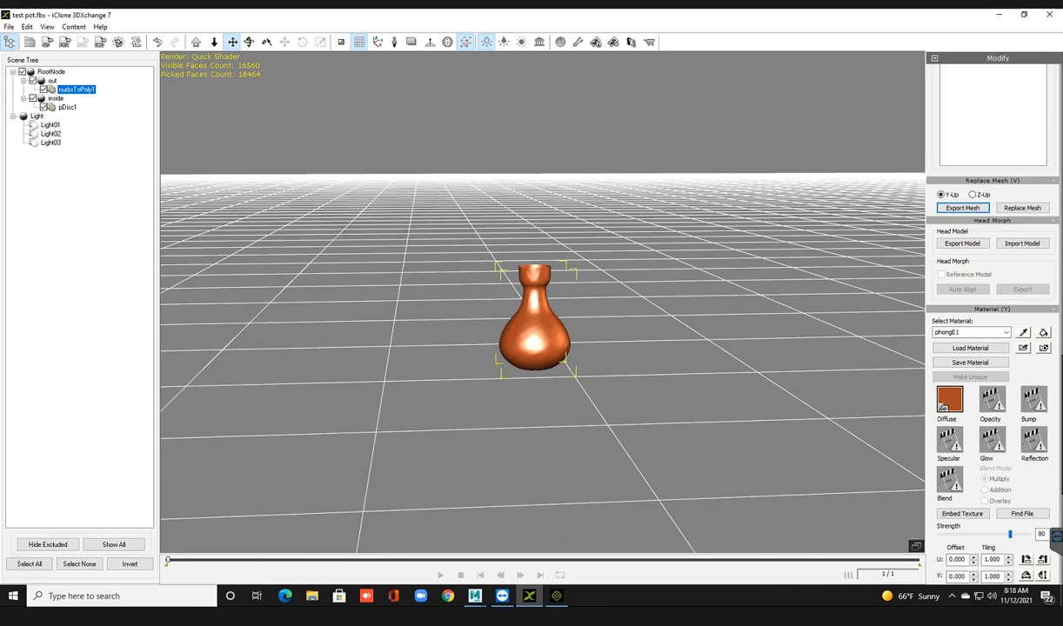
key("ctrl+z")
mouse_move(1028, 535)
left_mouse_down()
mouse_move(949, 535)
mouse_move(1027, 535)
left_mouse_up()
right_click_drag(539, 392, 792, 391)
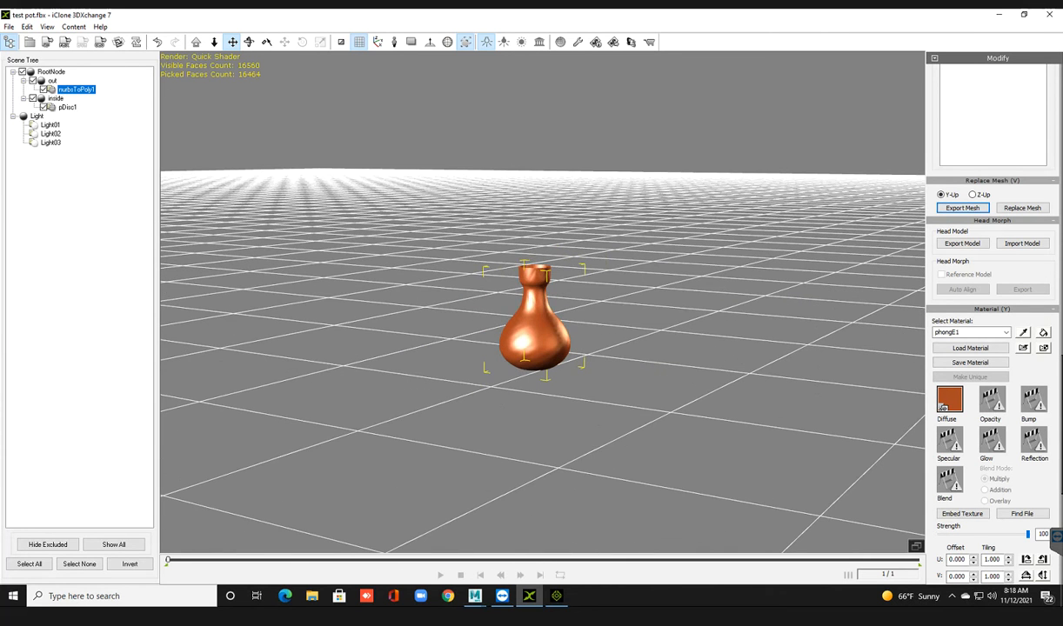
Step: Clear the test pot from the 3DXchange scene and switch to iClone 7
key("ctrl+o")
left_click(568, 325)
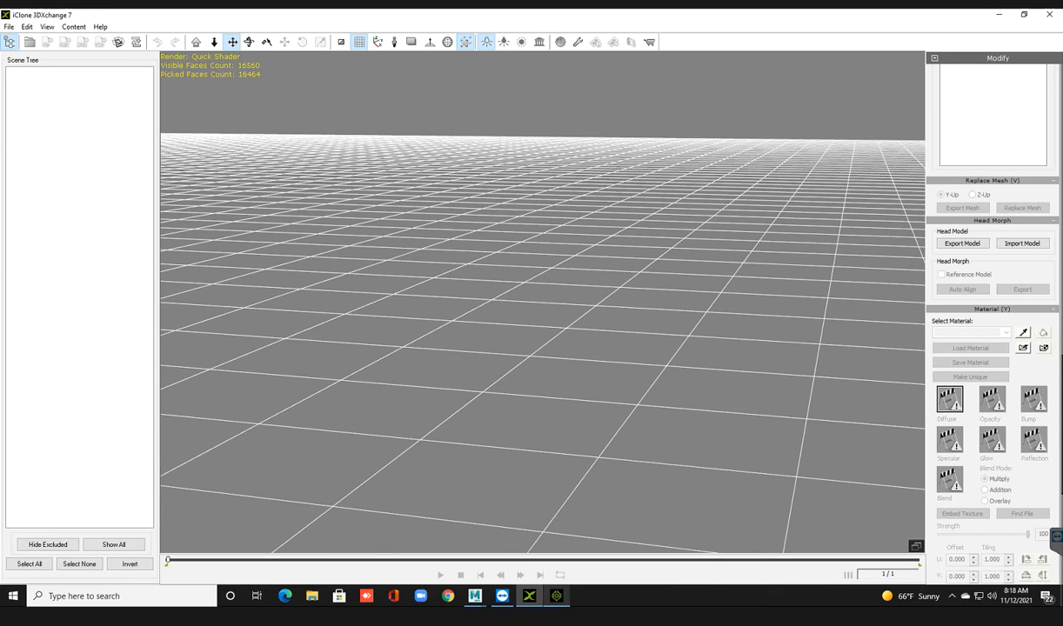
left_click(557, 597)
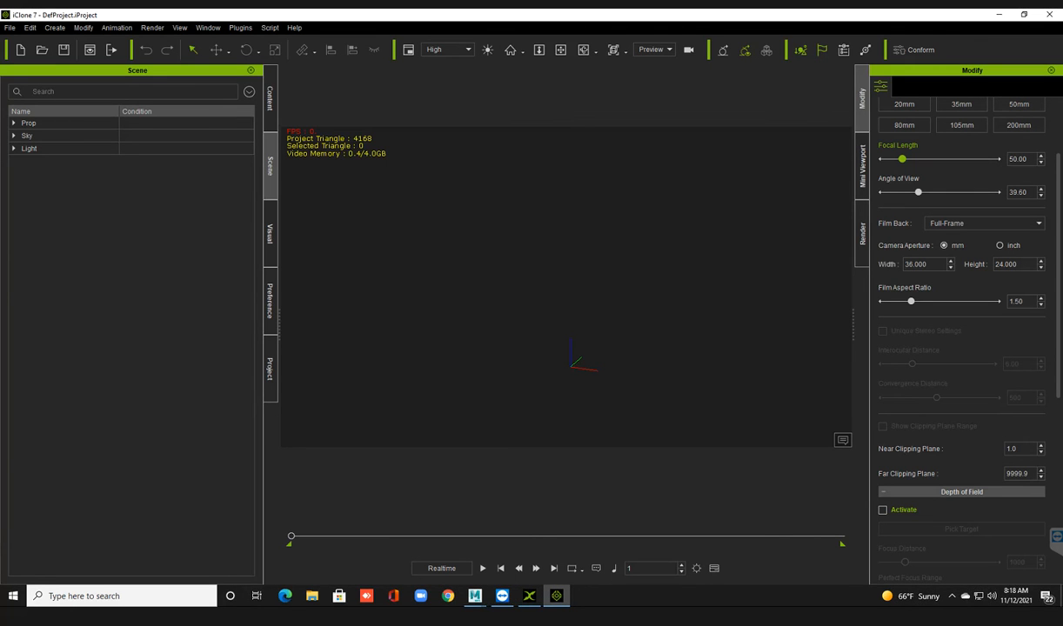
right_click_drag(549, 346, 564, 350)
left_click(30, 27)
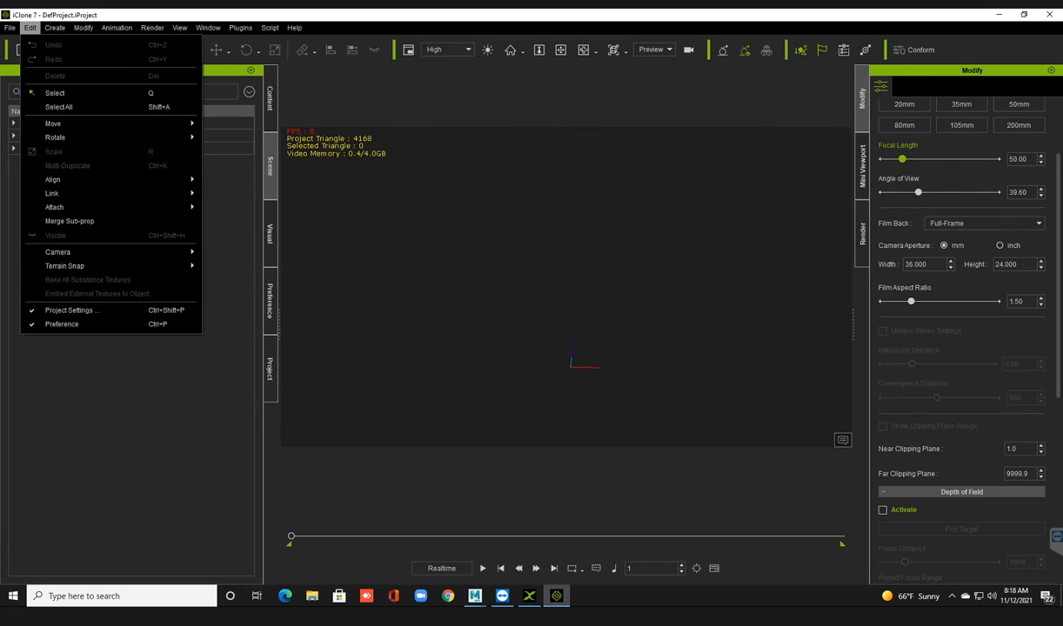
mouse_move(152, 28)
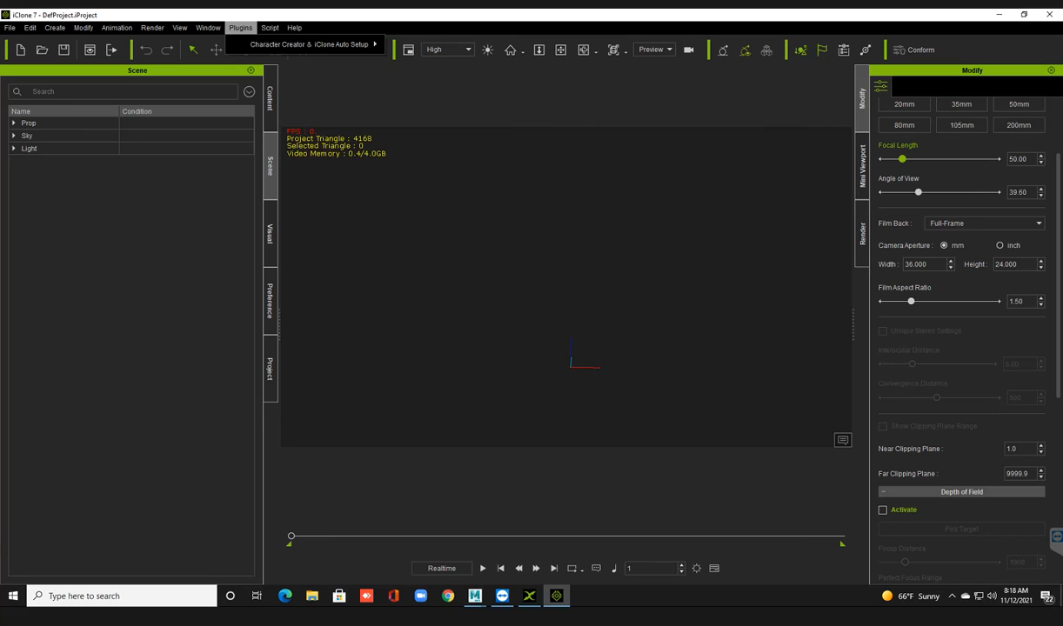
mouse_move(294, 28)
left_click(504, 263)
left_click_drag(504, 264, 395, 189)
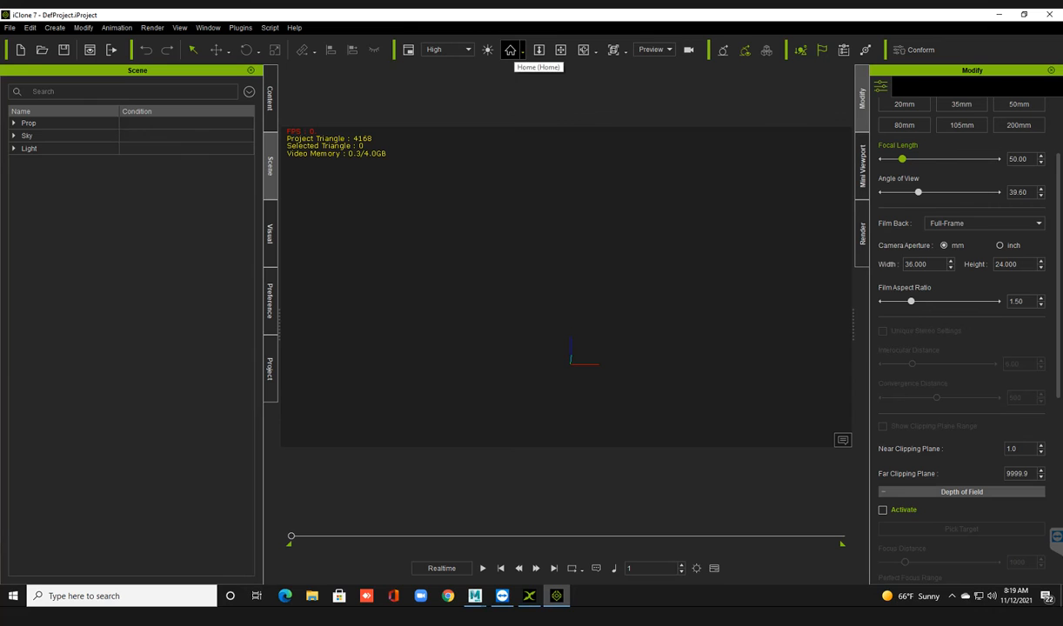
Step: Return the viewport to the home view and look across the empty scene, switching the grid off and on
left_click(511, 50)
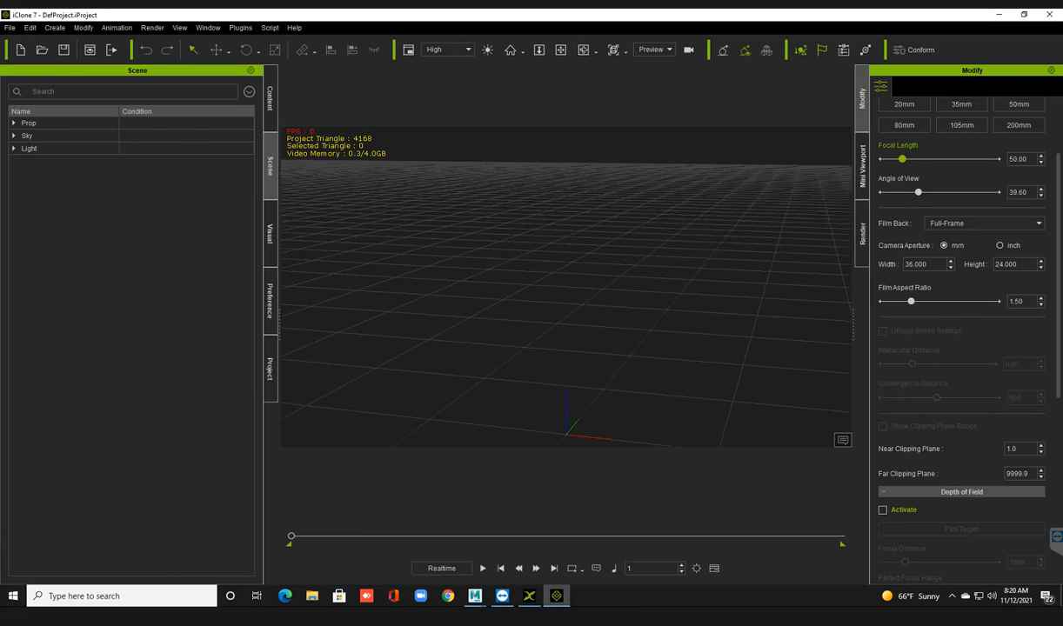
scroll(566, 287, "down", 3)
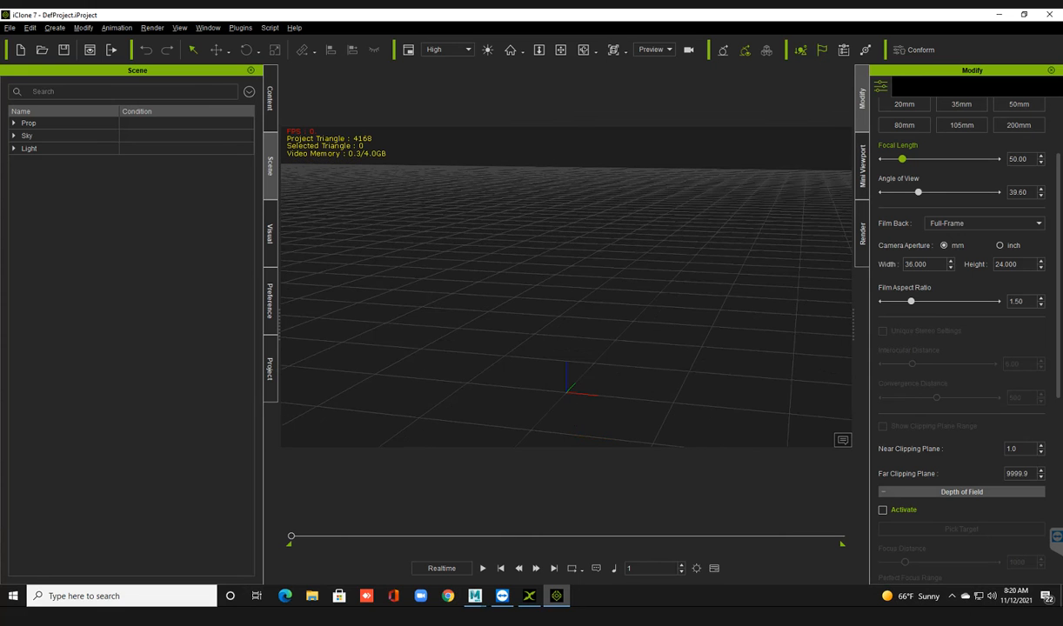
right_click_drag(548, 304, 589, 286)
scroll(566, 287, "down", 1)
right_click_drag(566, 287, 543, 287)
left_click_drag(525, 360, 609, 396)
middle_click_drag(610, 396, 609, 389)
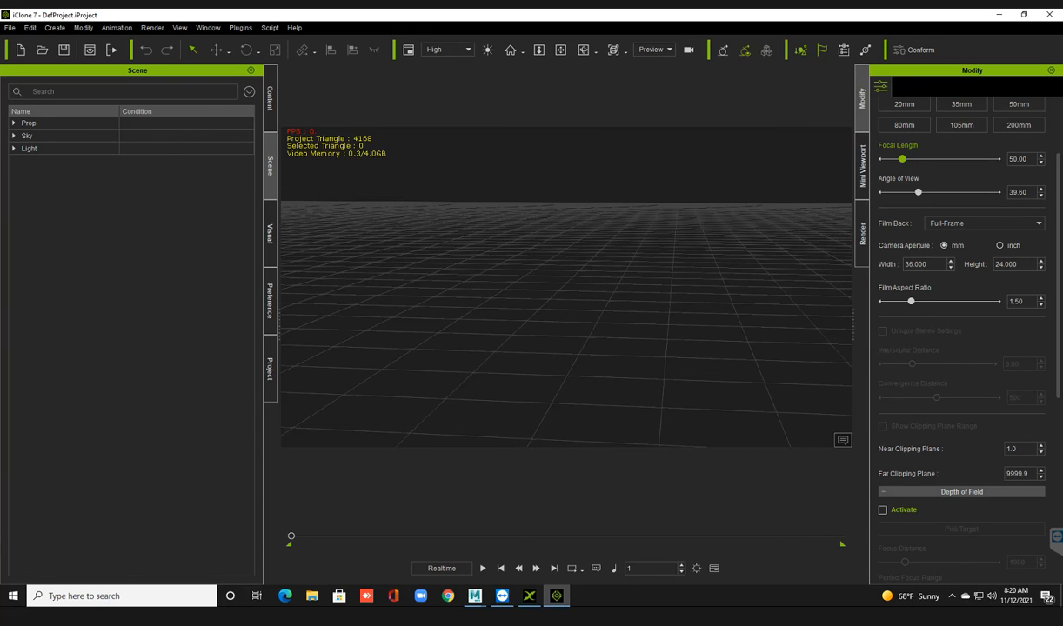
key("ctrl+g")
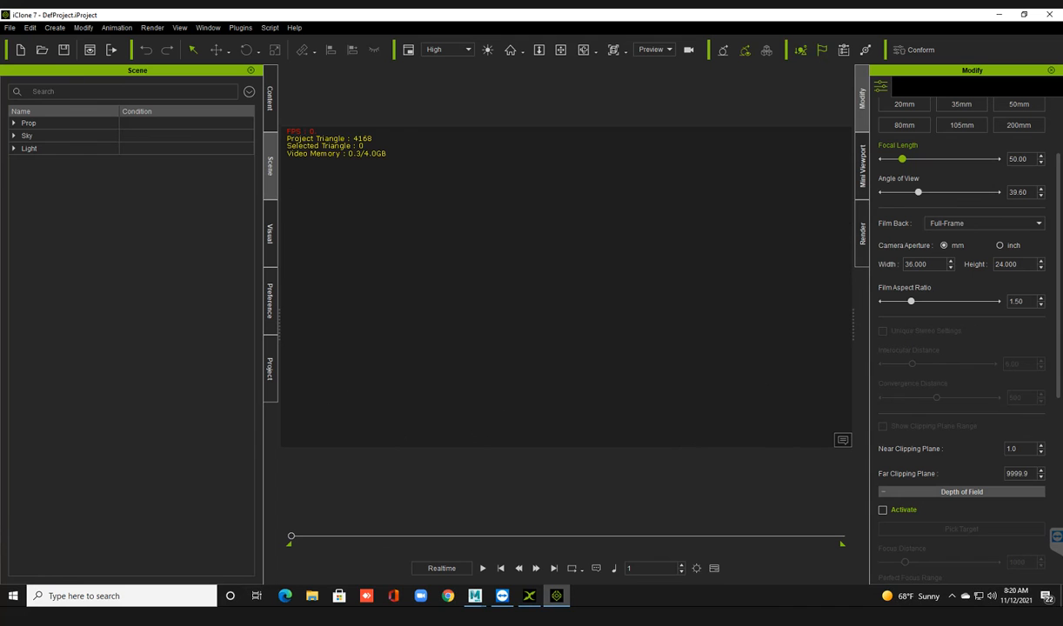
key("ctrl+g")
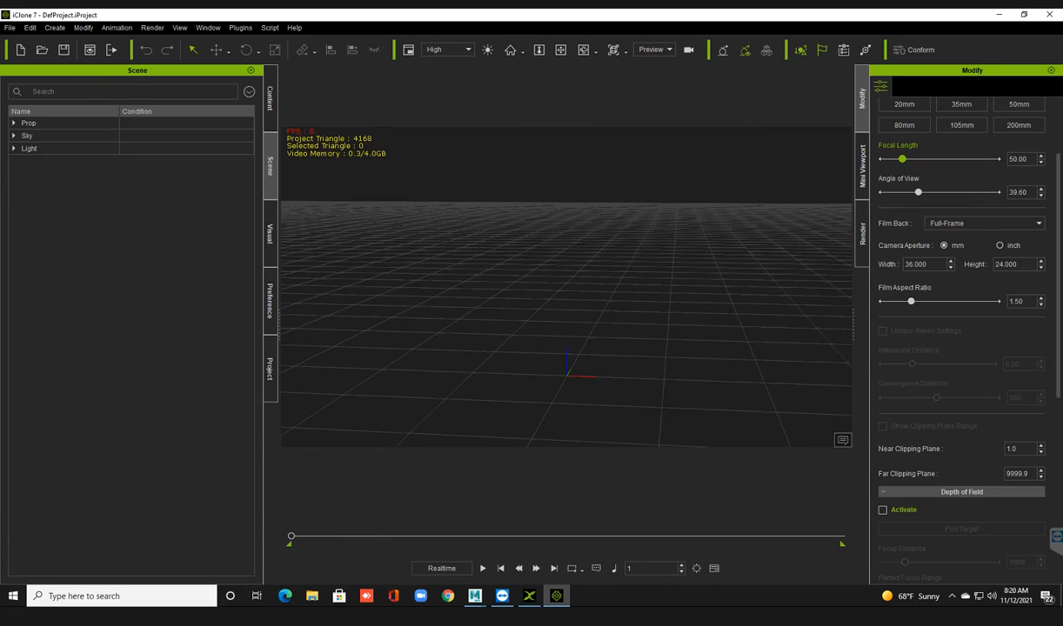
right_click_drag(601, 348, 565, 350)
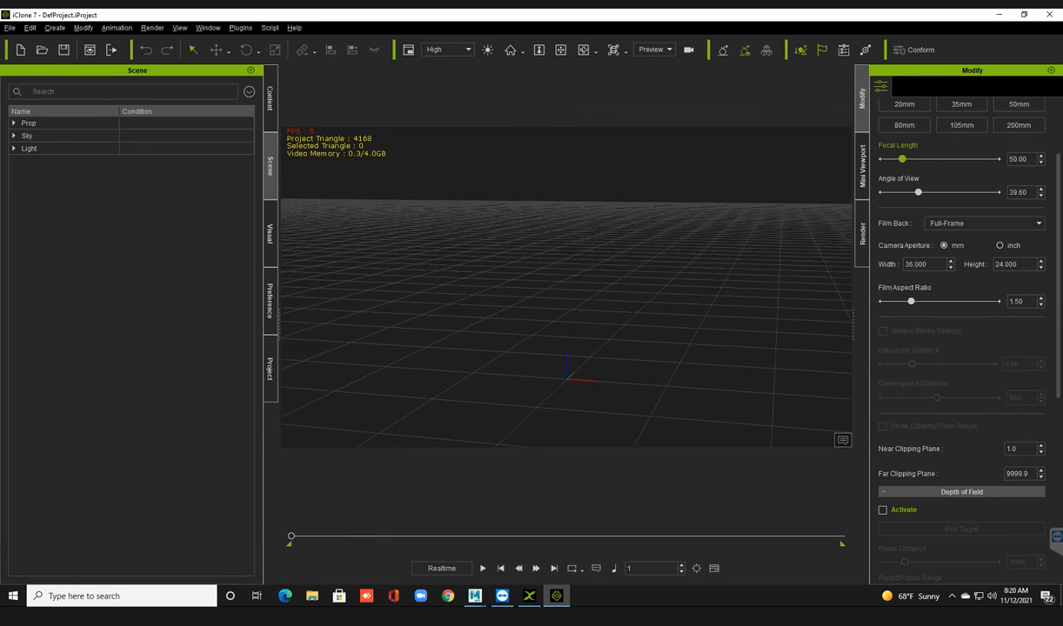
Step: Load the Facial Demo project from the Character project templates into the viewport
left_click(270, 98)
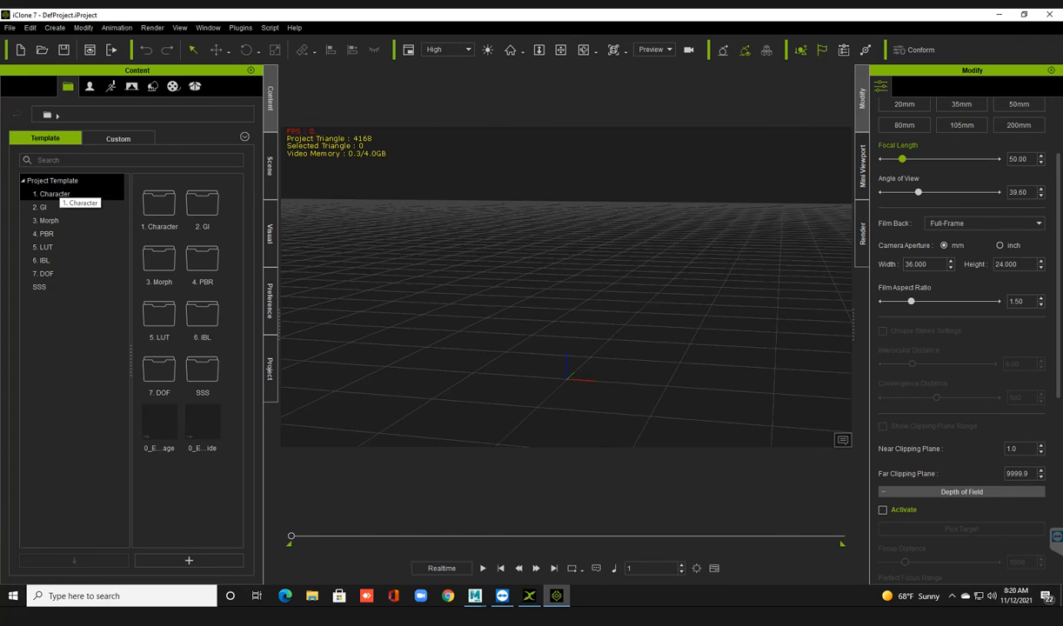
left_click(52, 193)
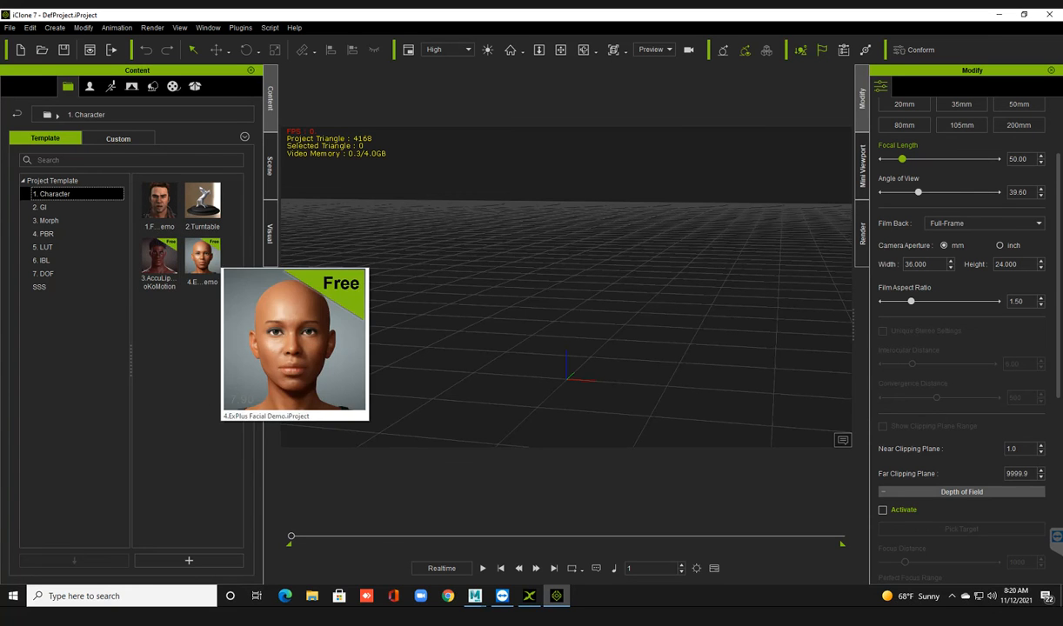
left_click(159, 259)
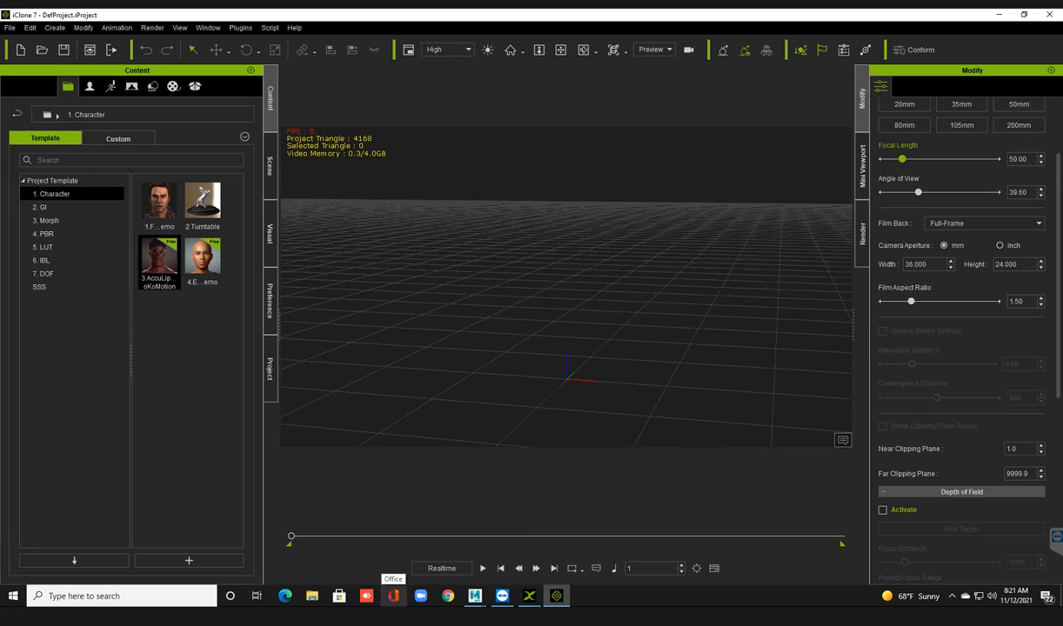
left_click(159, 205)
left_click_drag(159, 205, 561, 389)
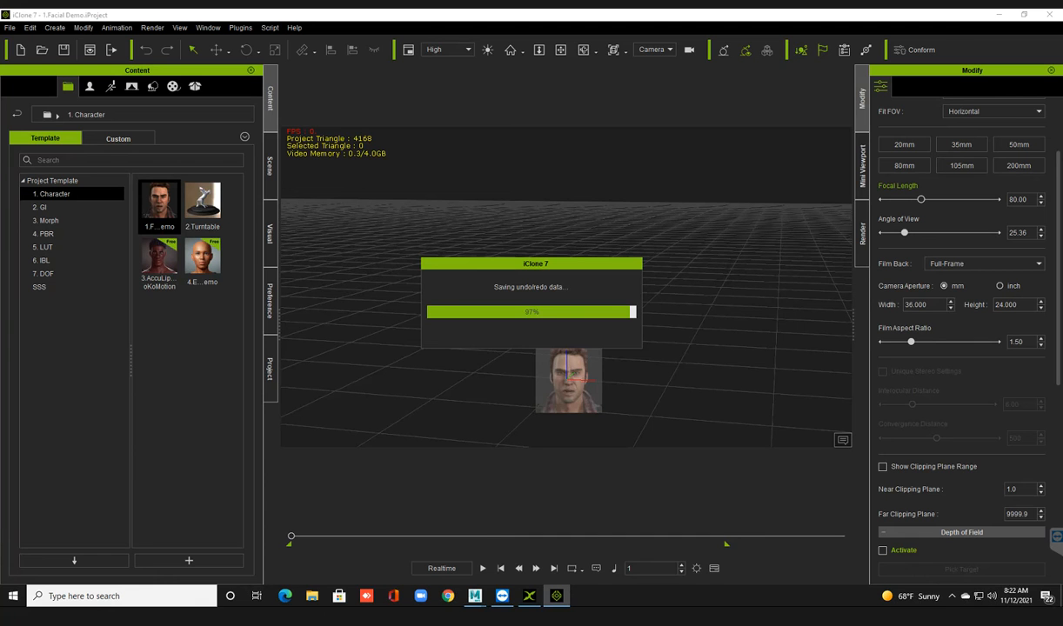
Step: Switch to the untitled Maya scene containing the pot
mouse_move(474, 596)
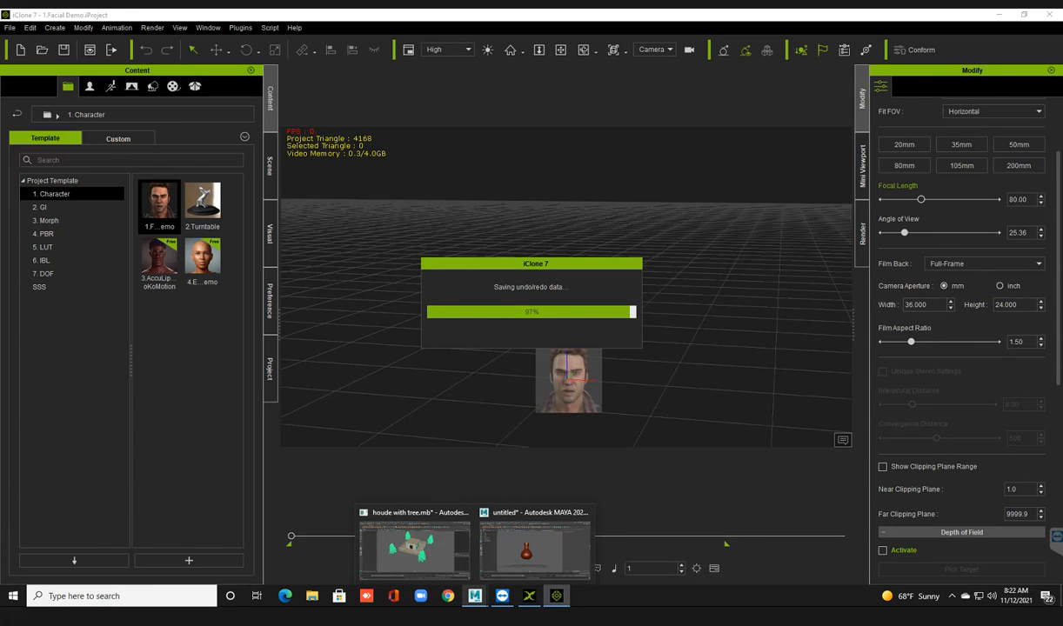
left_click(535, 544)
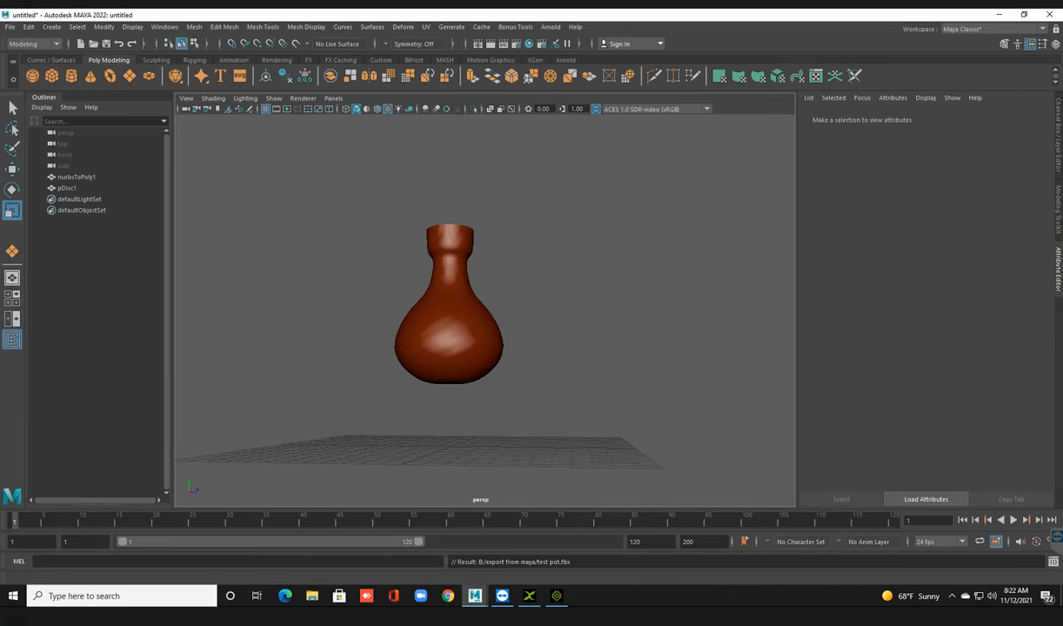
Step: Close Maya without saving the untitled pot scene, and return to iClone 7 after a look at the 3DXchange scene
left_click(1049, 15)
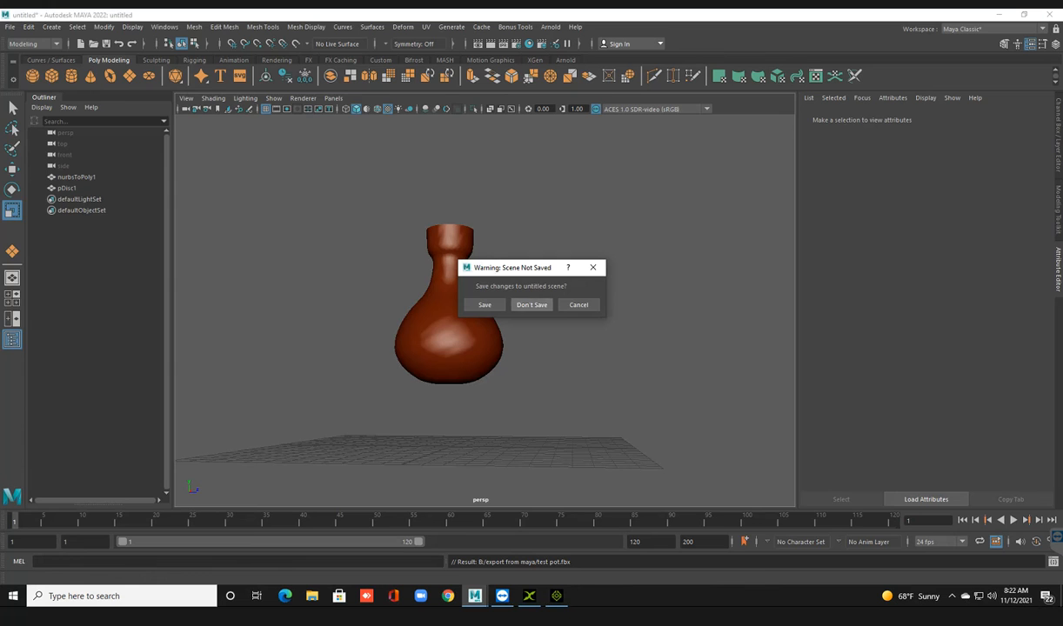
left_click(532, 304)
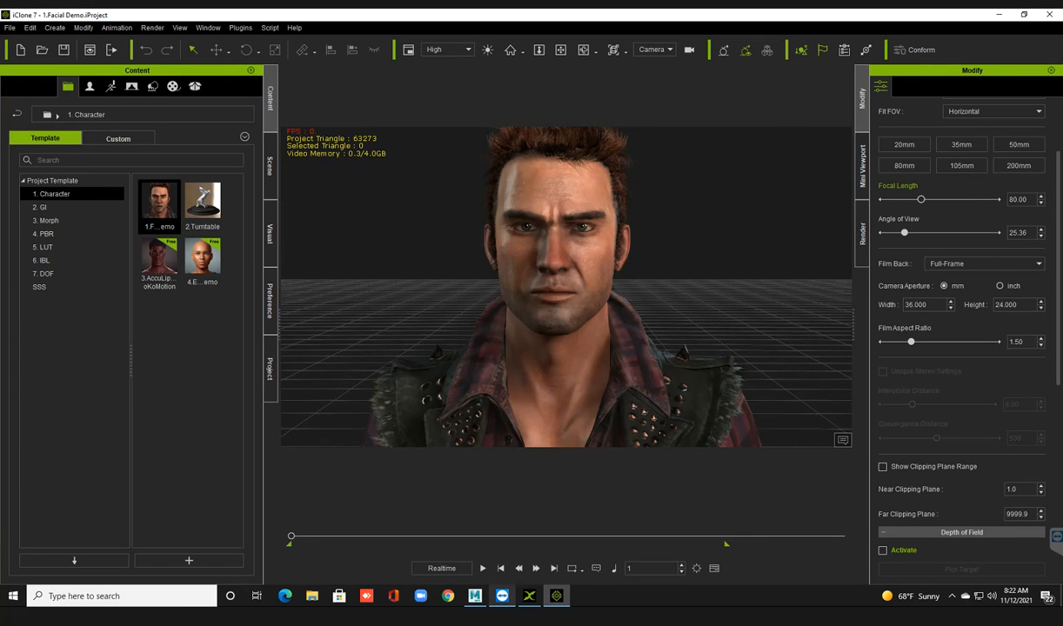
left_click(529, 596)
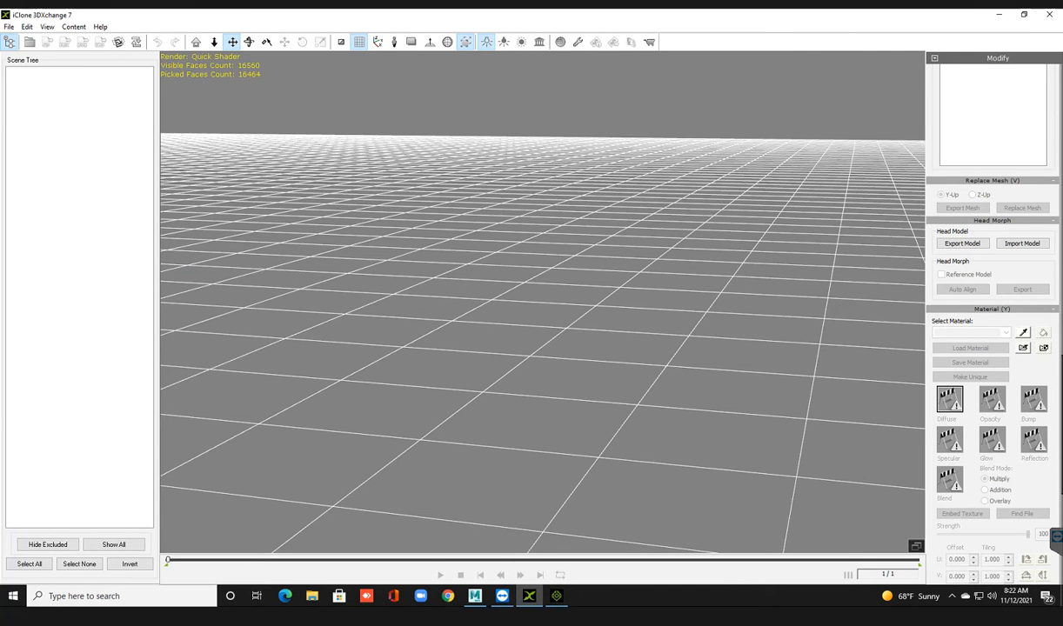
left_click(556, 596)
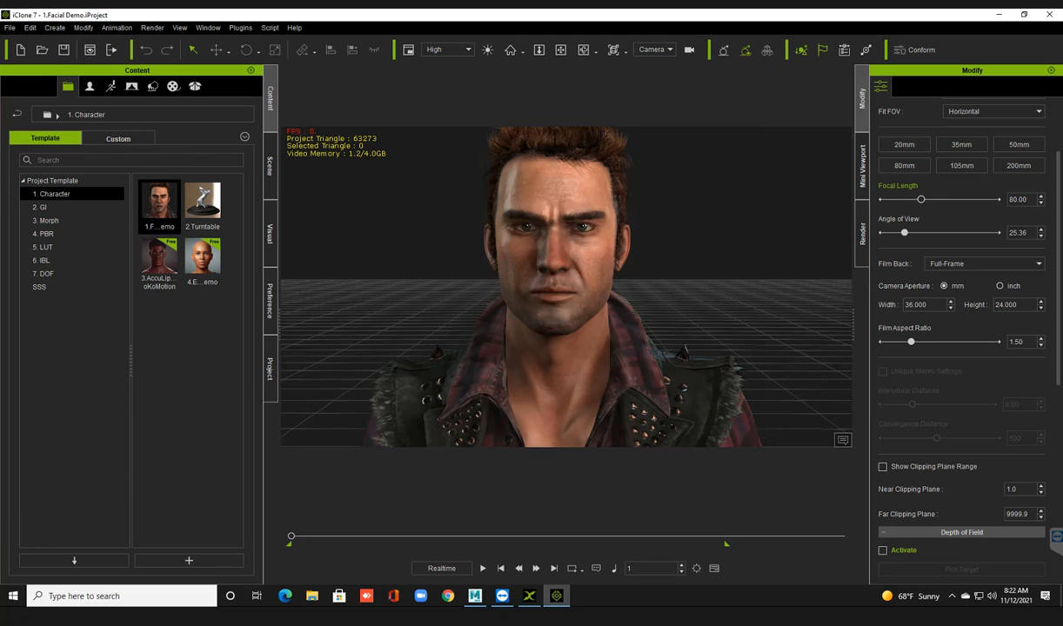
Step: Examine the Facial Demo character up close and from farther away, from several angles
scroll(663, 352, "down", 3)
right_click_drag(609, 337, 651, 334)
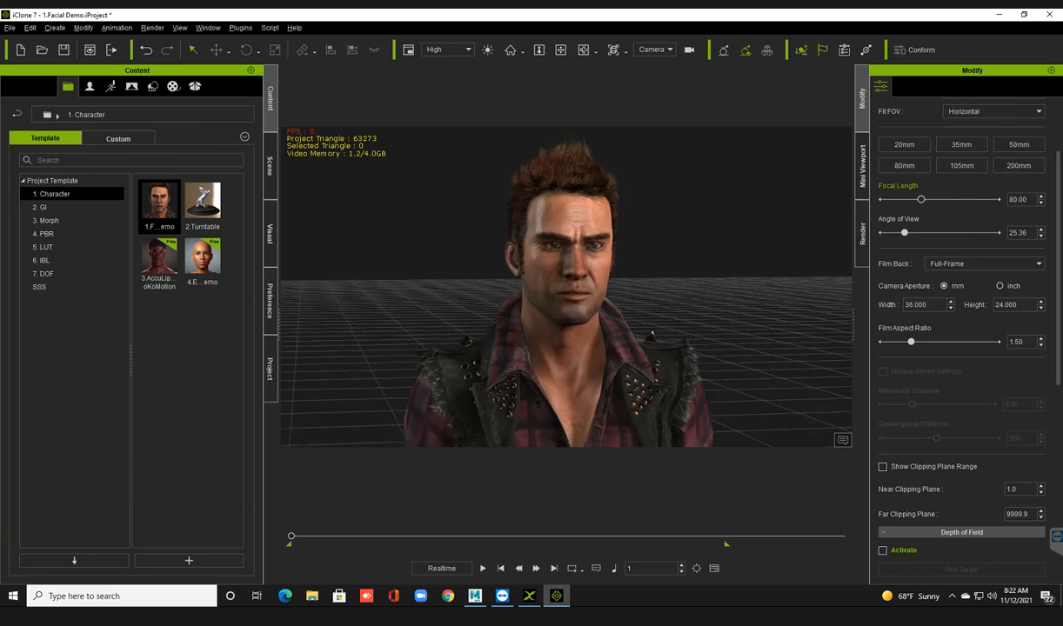
scroll(566, 288, "down", 5)
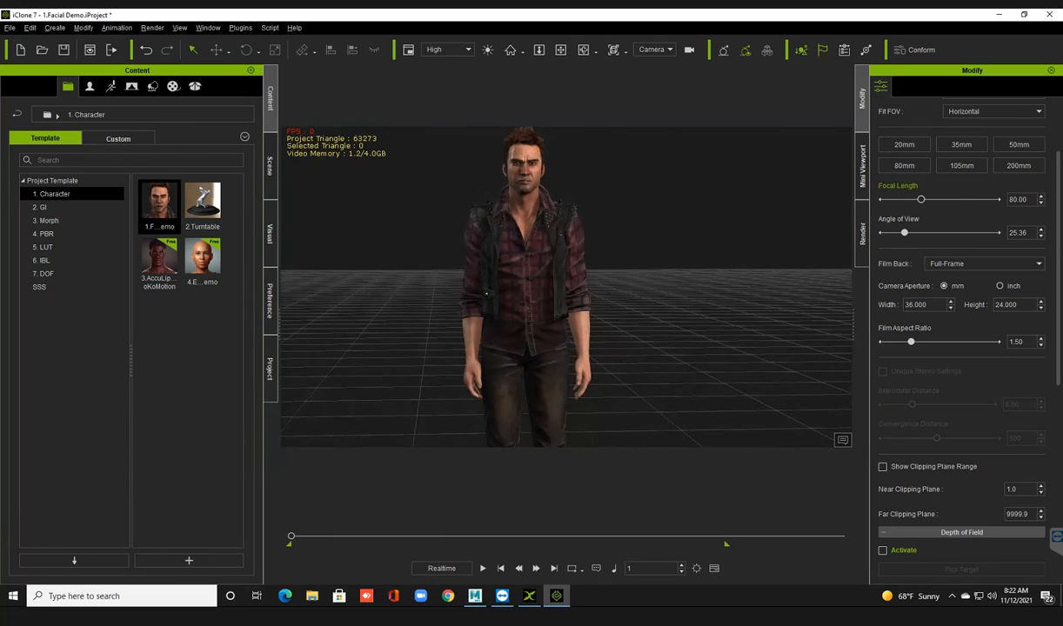
right_click_drag(486, 294, 497, 296)
middle_click_drag(497, 296, 561, 414)
scroll(561, 409, "up", 3)
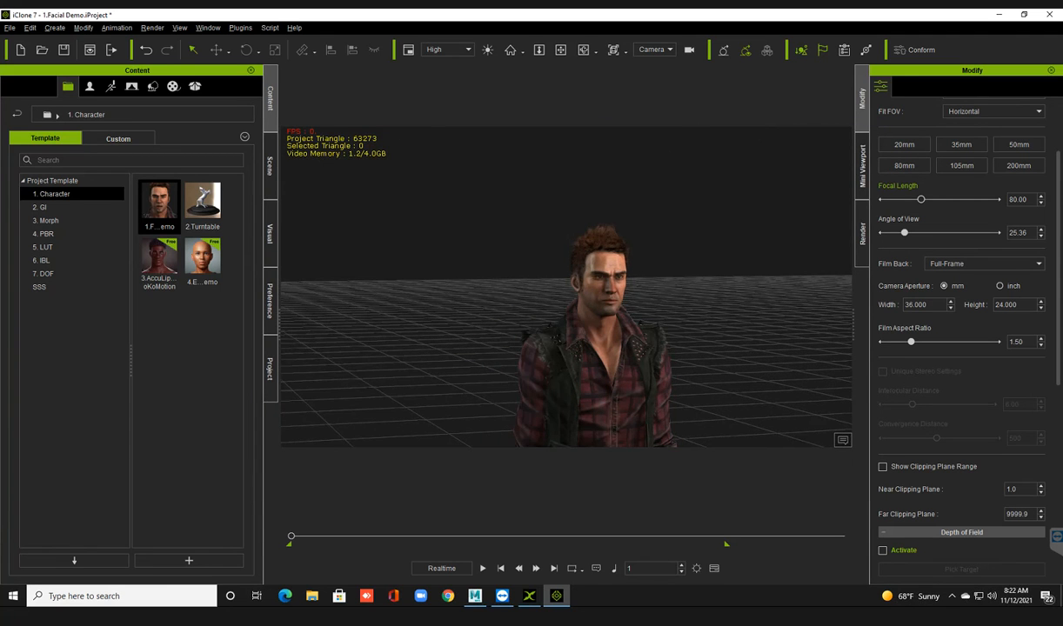
right_click_drag(562, 348, 538, 345)
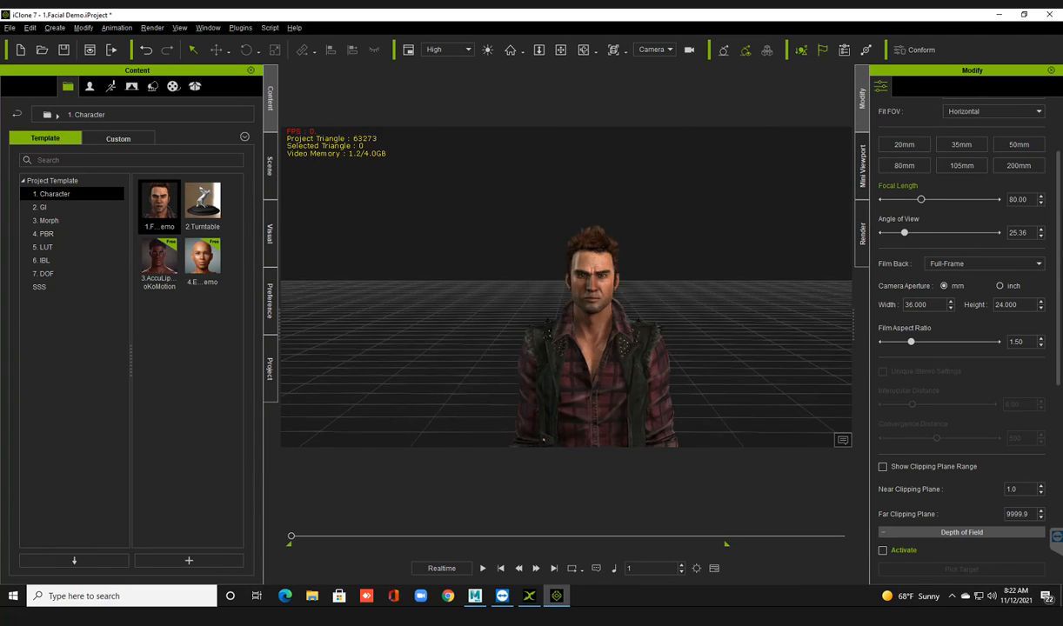
scroll(538, 345, "up", 2)
middle_click_drag(538, 345, 494, 343)
scroll(494, 343, "up", 1)
scroll(533, 357, "down", 1)
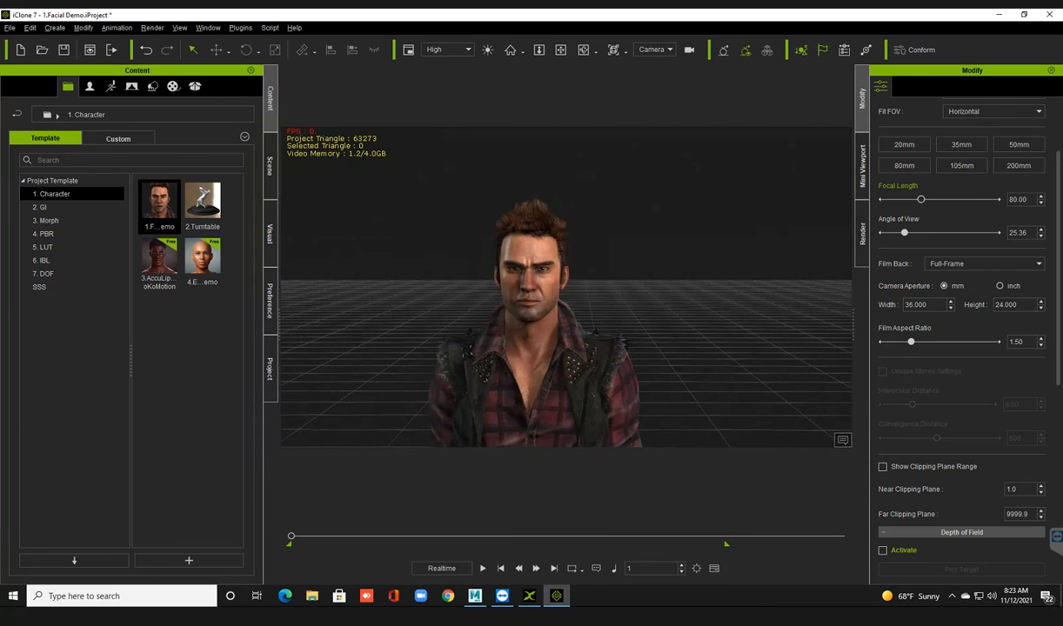
right_click_drag(557, 358, 533, 365)
scroll(544, 361, "down", 3)
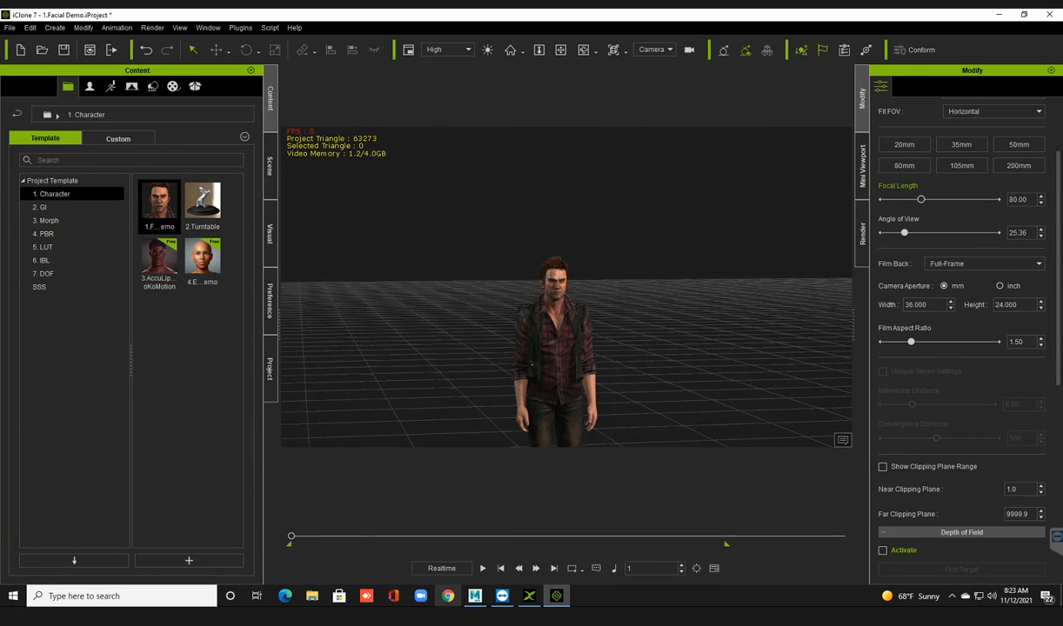
Step: Play part of the Facial Demo animation, stop it and return to the first frame
key("space")
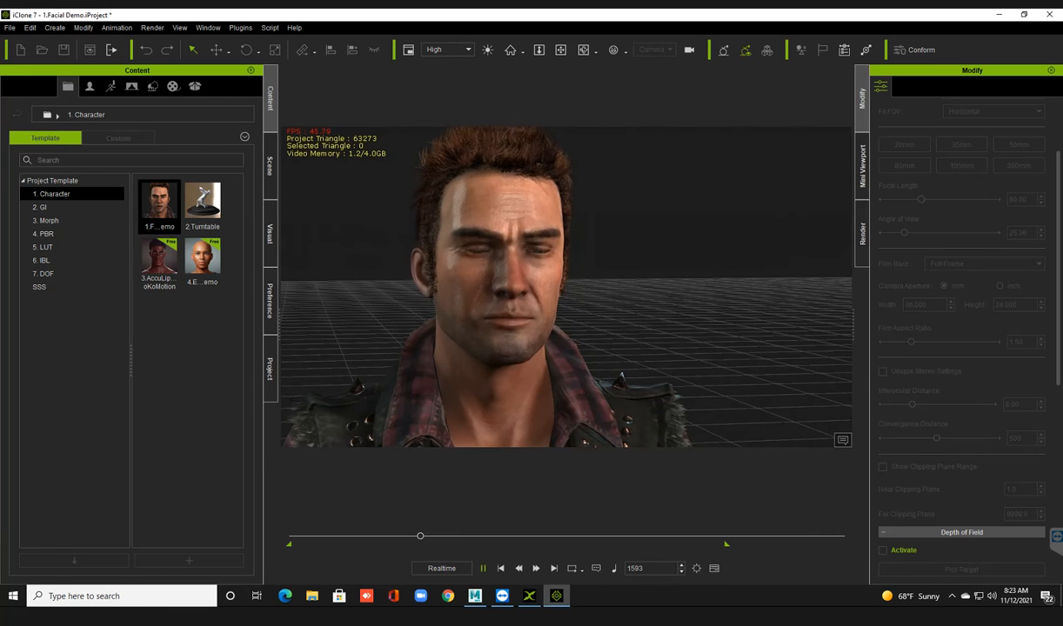
key("space")
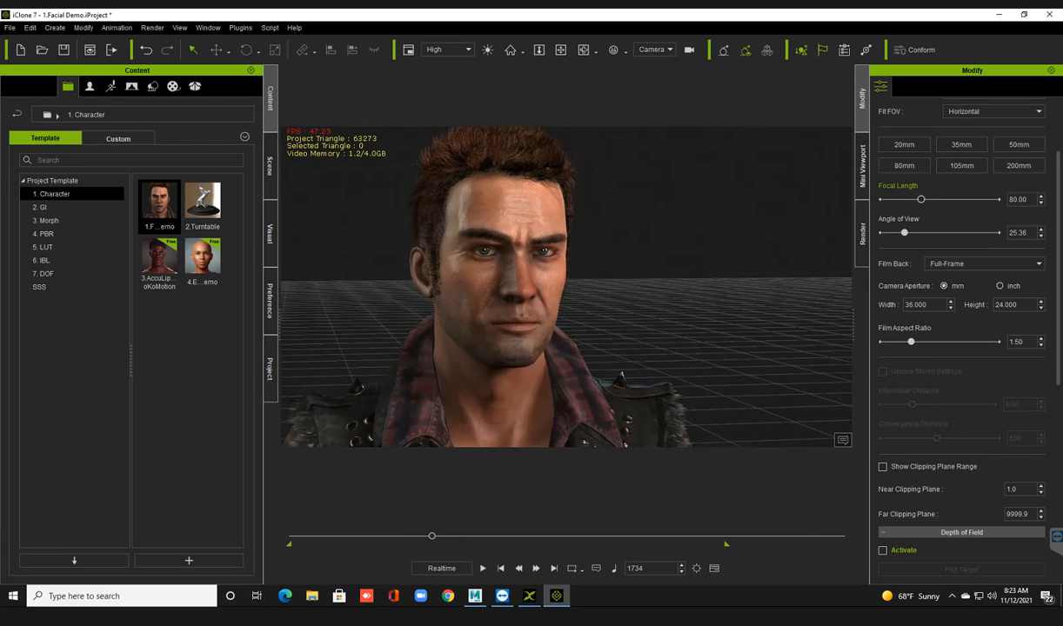
left_click(501, 568)
scroll(532, 365, "down", 2)
Step: Start a new project, discarding the Facial Demo project without saving
key("ctrl+n")
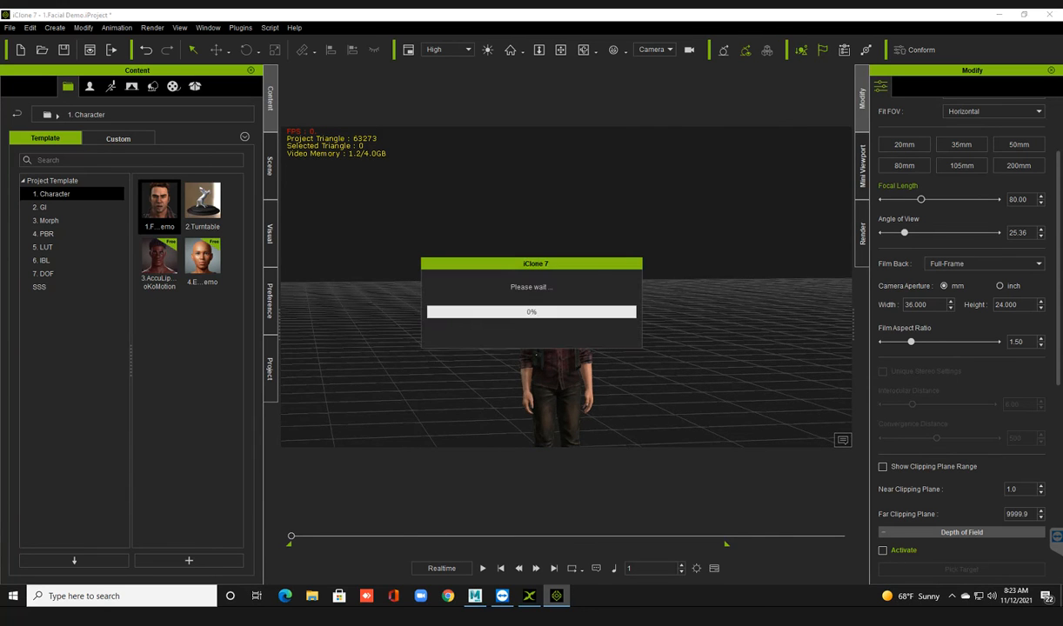
key("Tab")
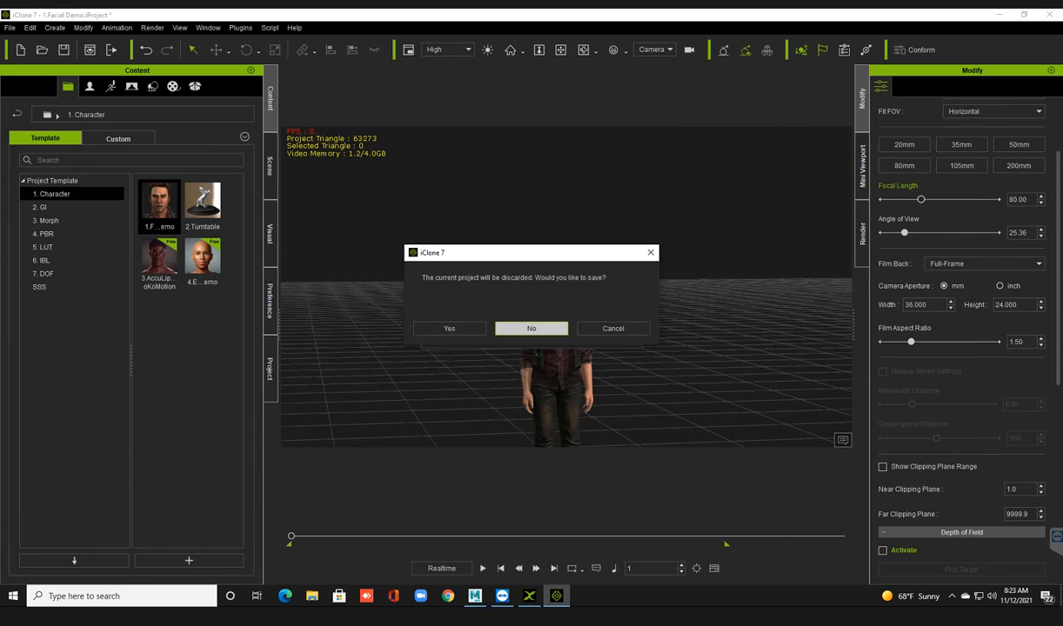
key("Return")
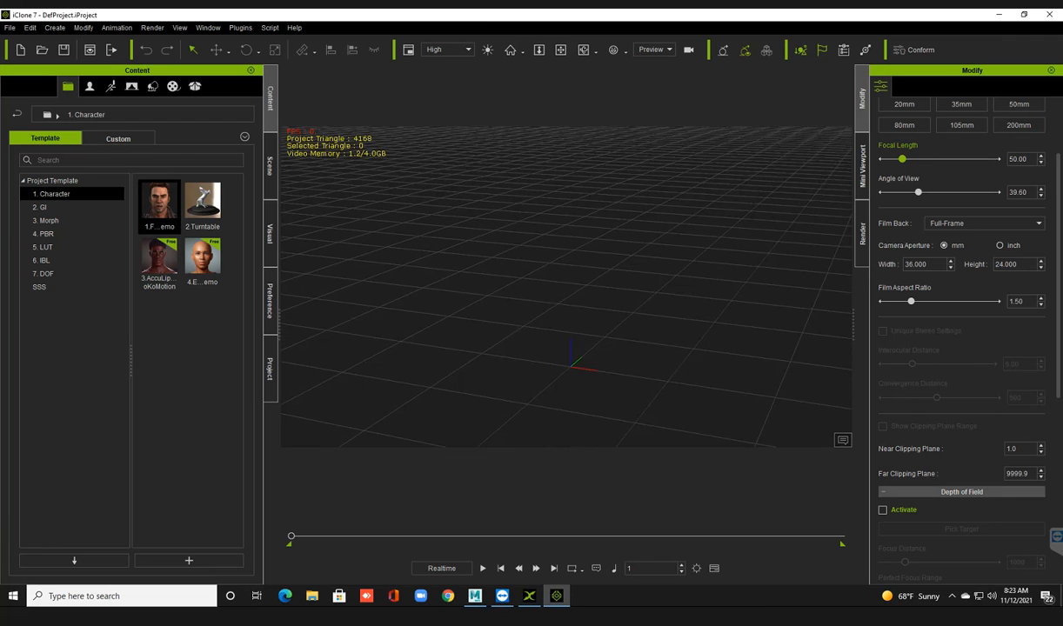
Step: Look through the GI, Morph, PBR, LUT and IBL categories of the project templates
left_click(54, 207)
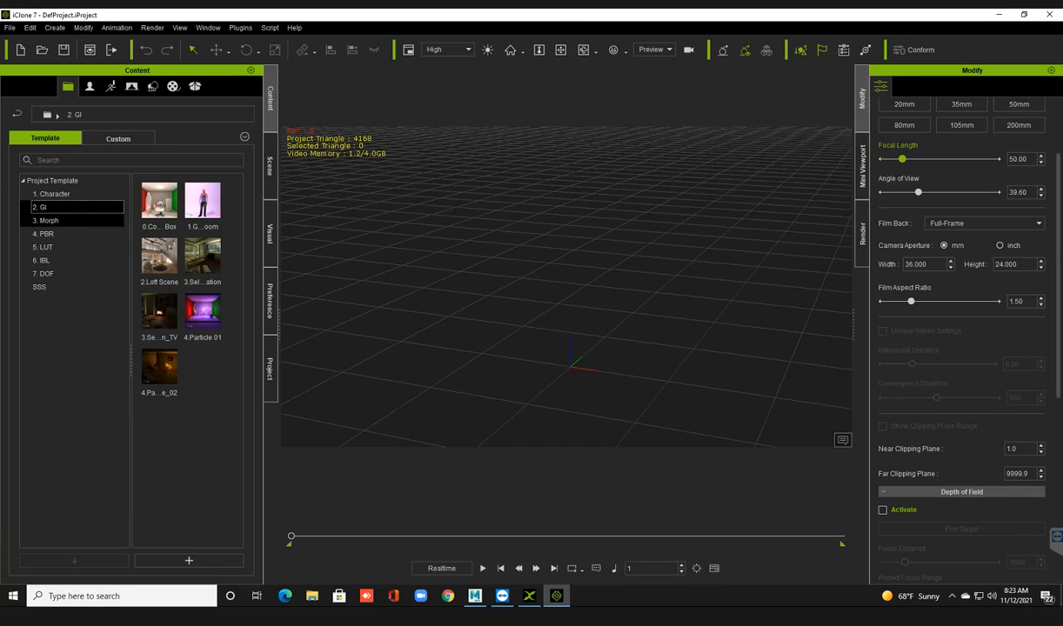
left_click(76, 220)
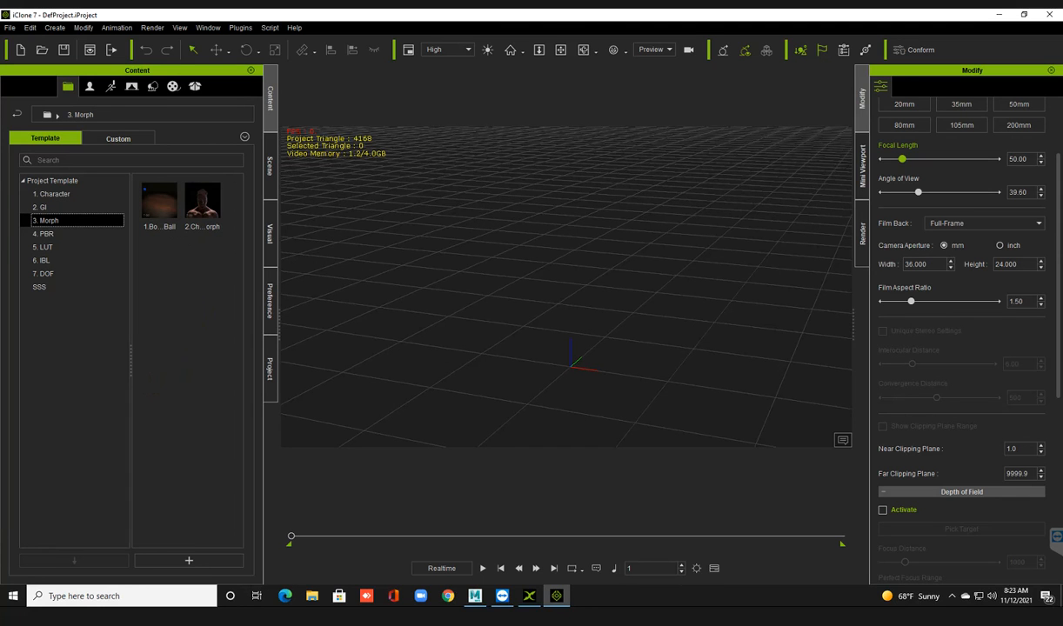
mouse_move(207, 205)
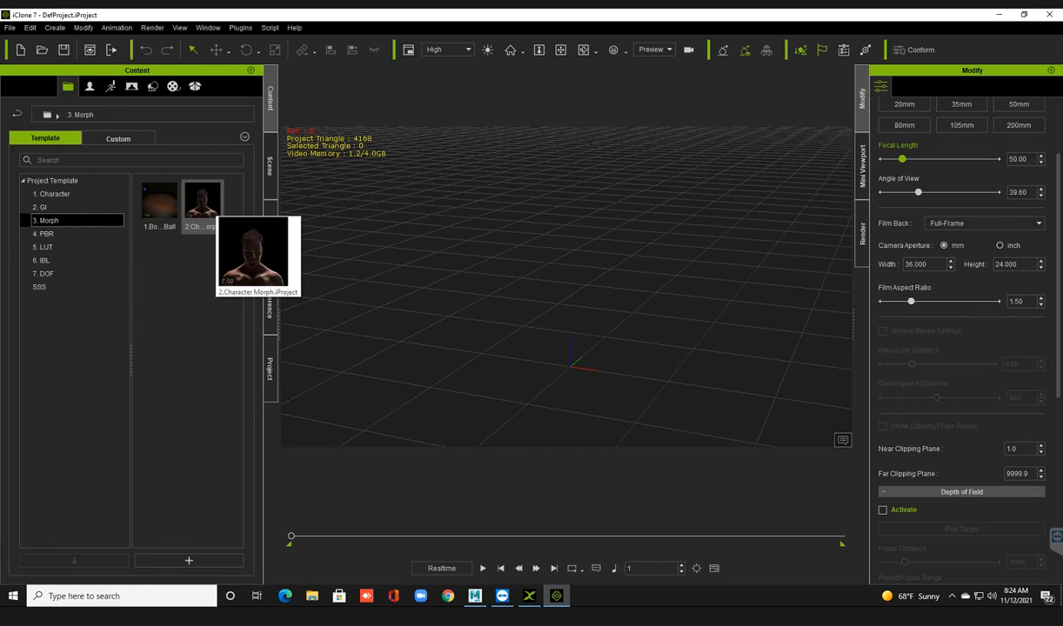
left_click(76, 234)
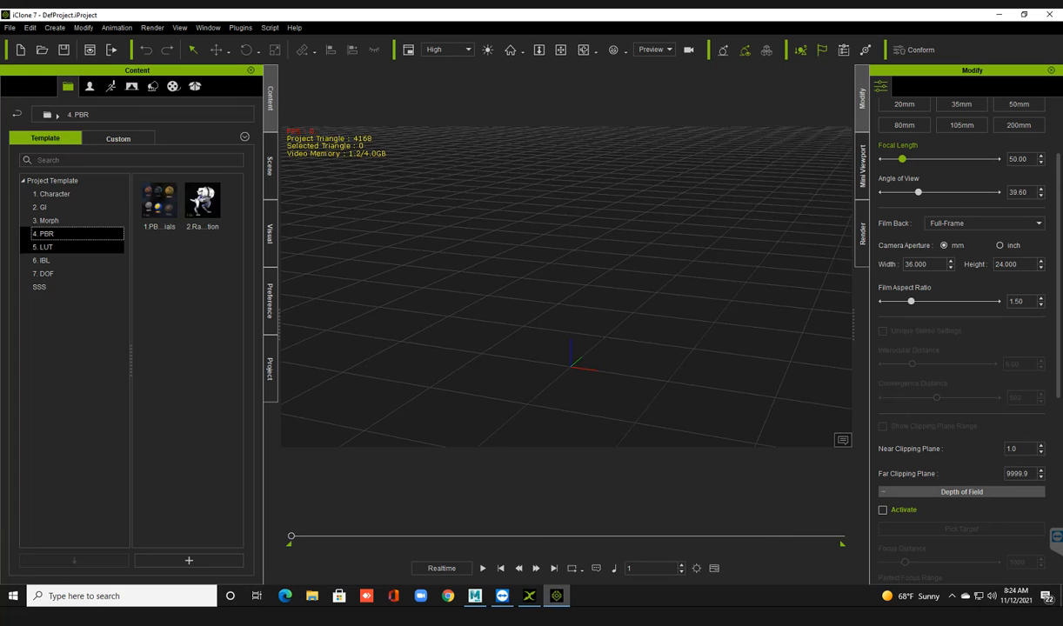
left_click(77, 247)
left_click(77, 260)
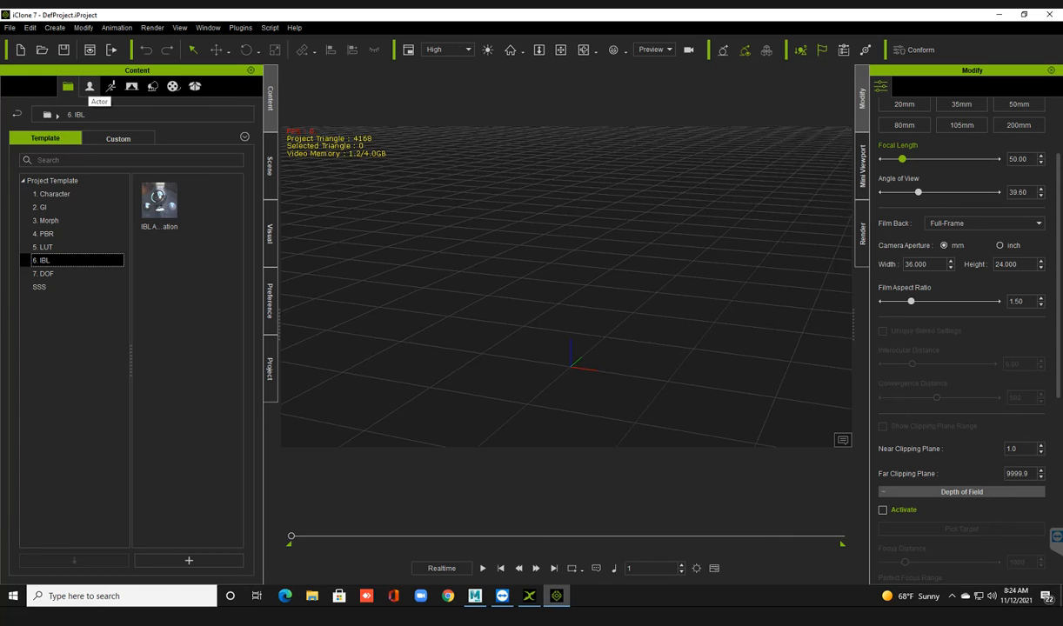
Step: Open the Avatar category of the actor templates and preview characters such as Zane, Walter and Jade
left_click(88, 86)
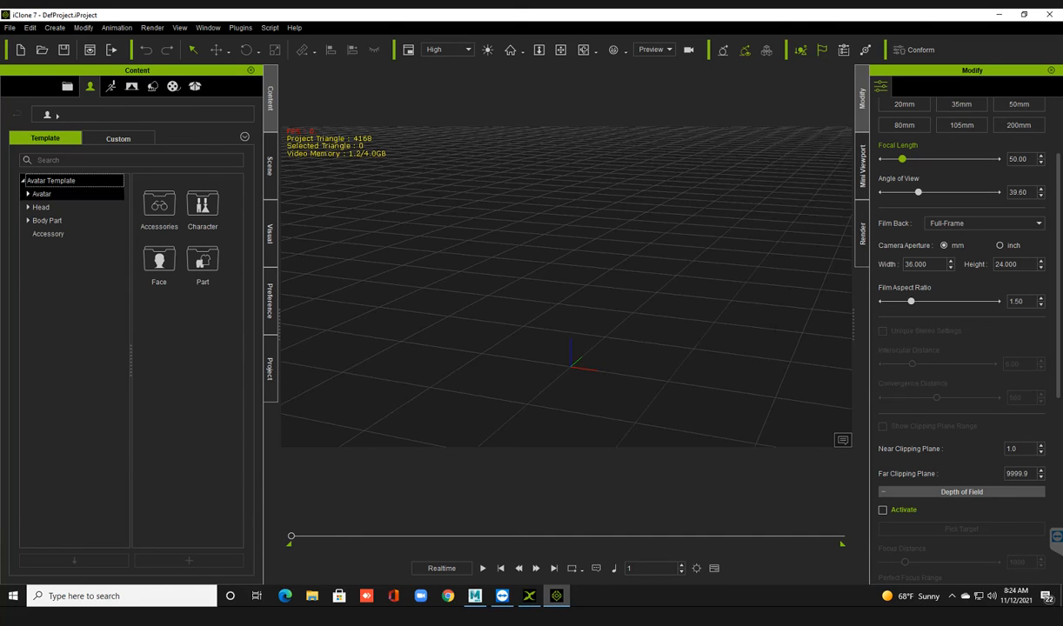
left_click(42, 194)
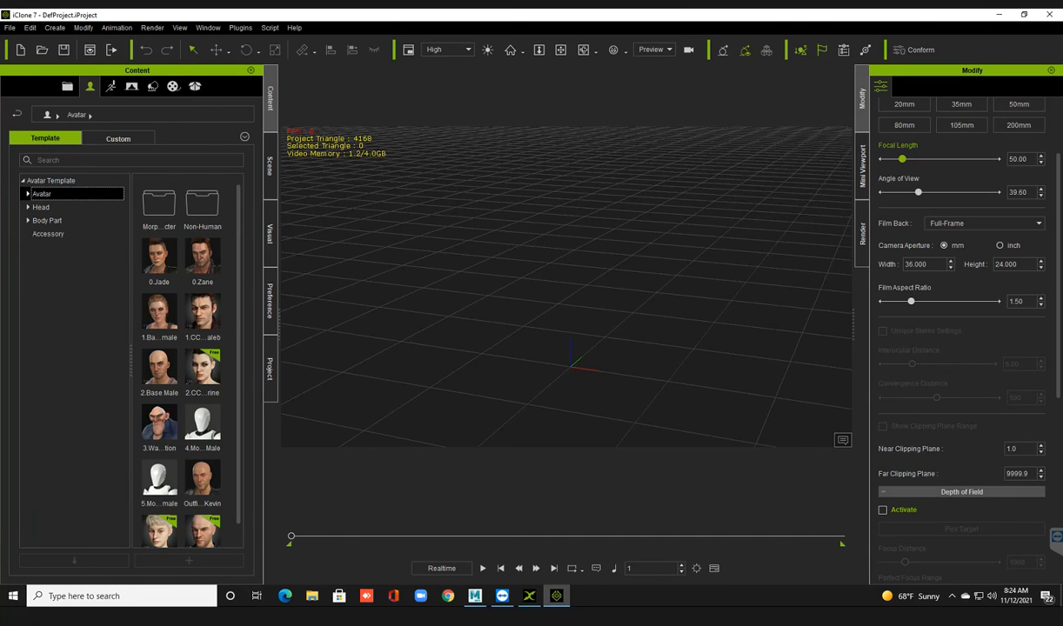
mouse_move(202, 257)
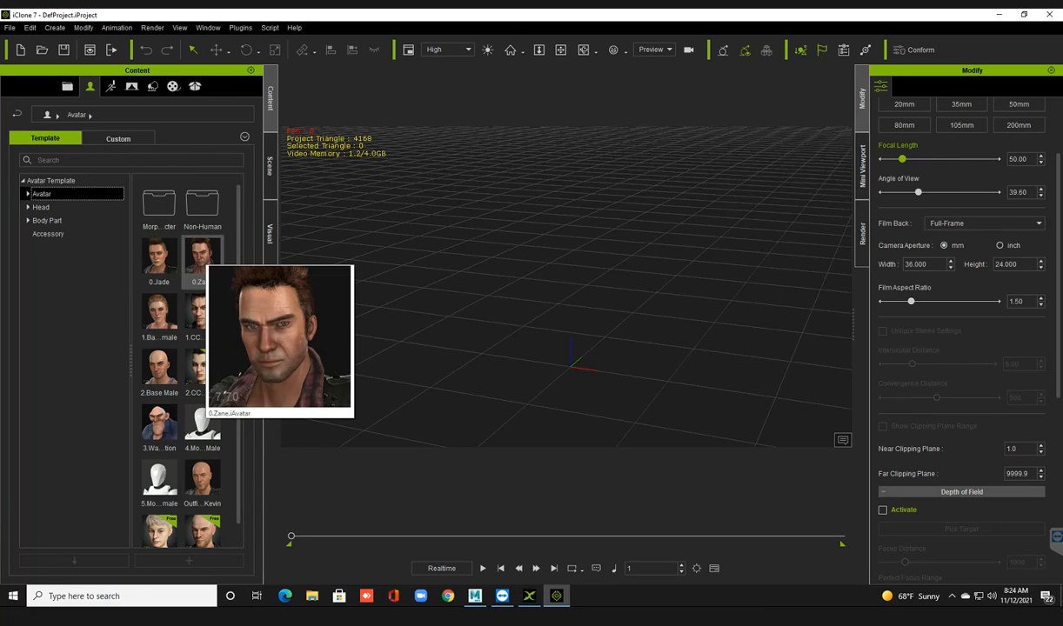
mouse_move(153, 368)
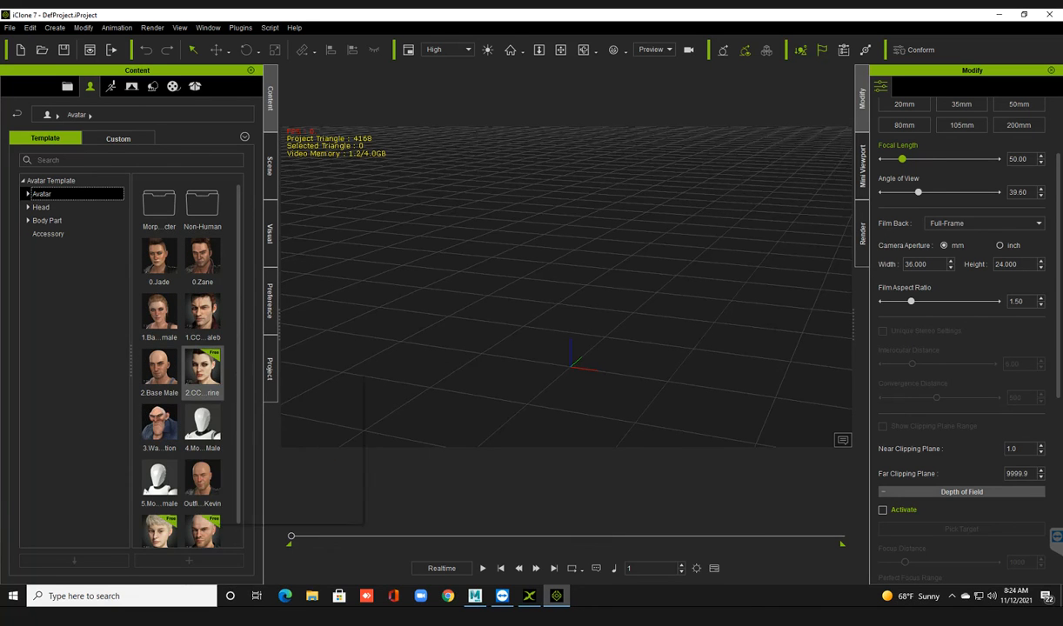
mouse_move(213, 370)
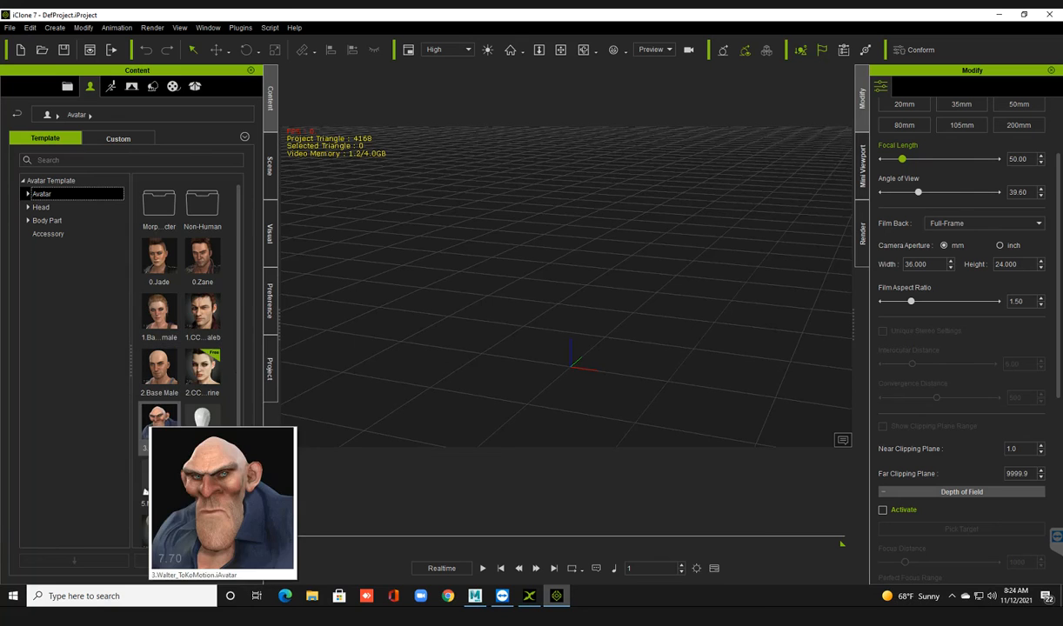
mouse_move(159, 256)
mouse_move(159, 311)
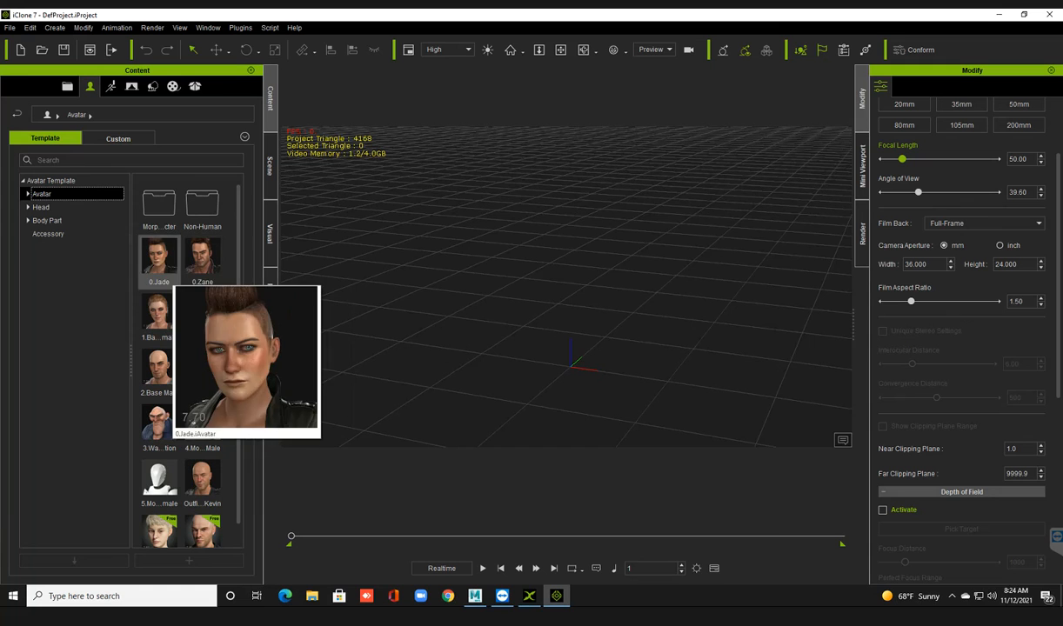
Step: Look through the Morph Character, Non-Human and Head actor categories, enlarging the content thumbnails
left_click(28, 193)
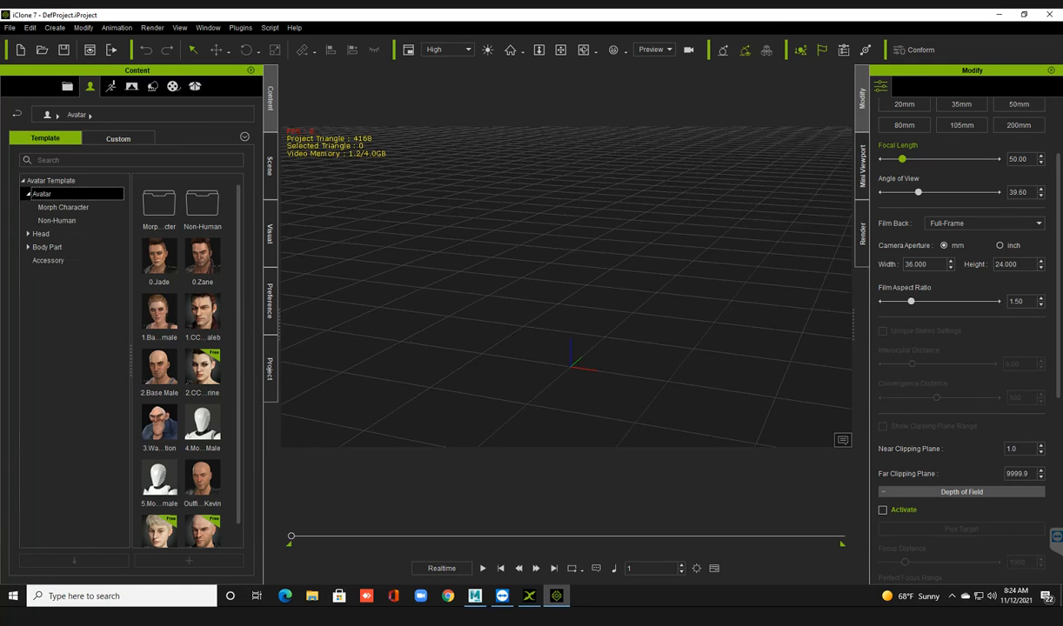
left_click(64, 207)
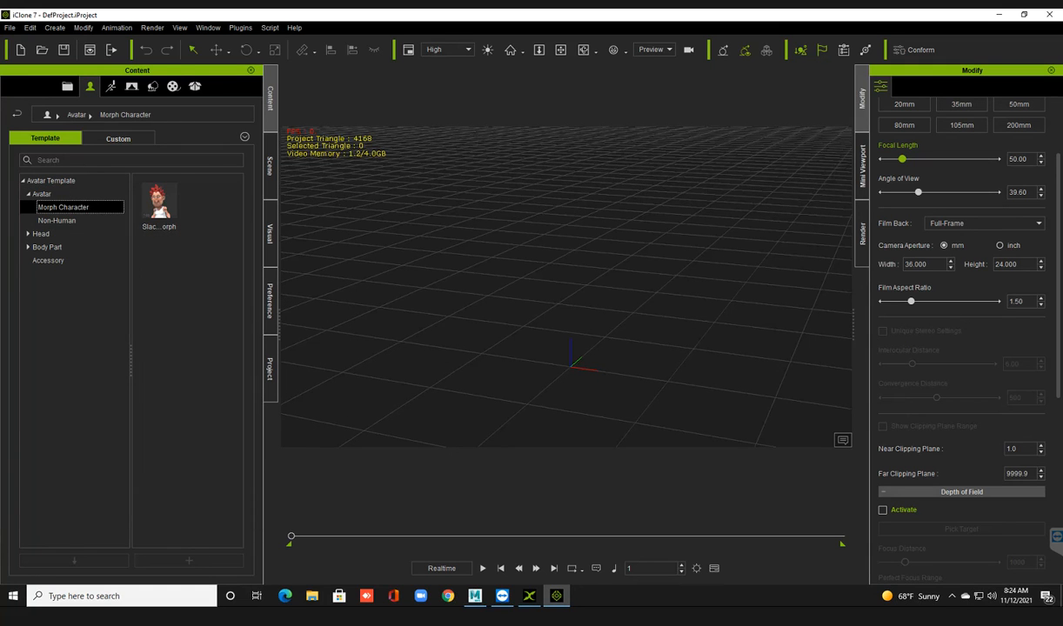
mouse_move(159, 201)
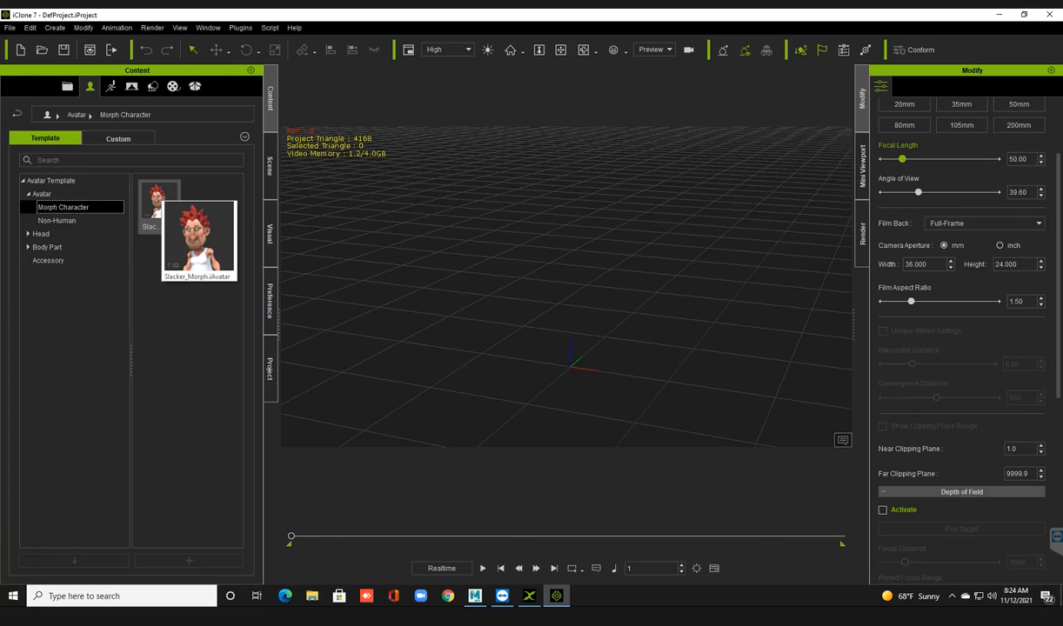
scroll(159, 200, "up", 1, "ctrl")
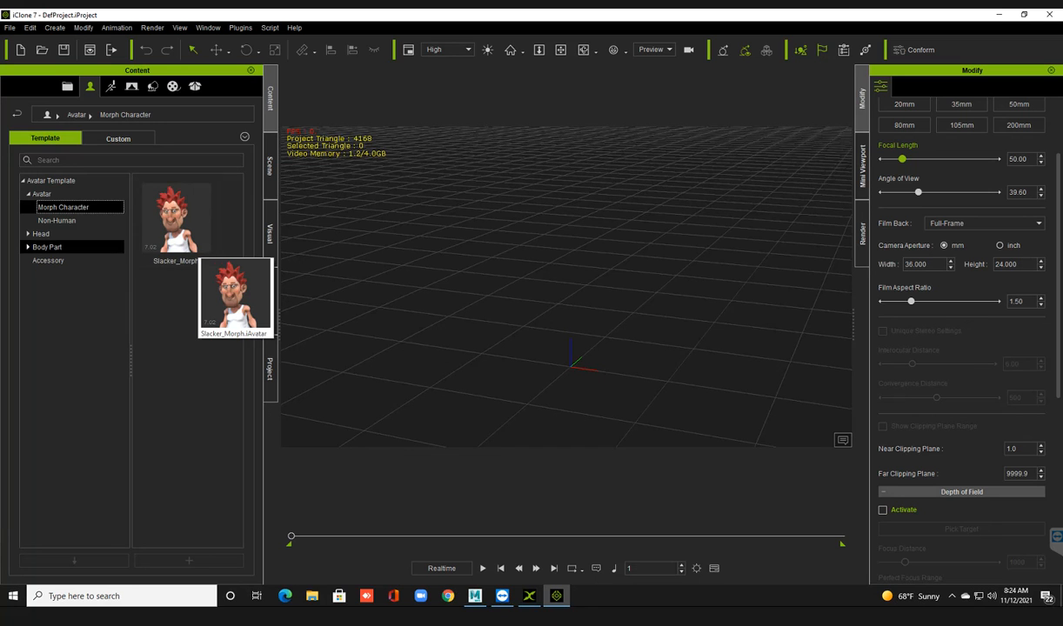
left_click(57, 220)
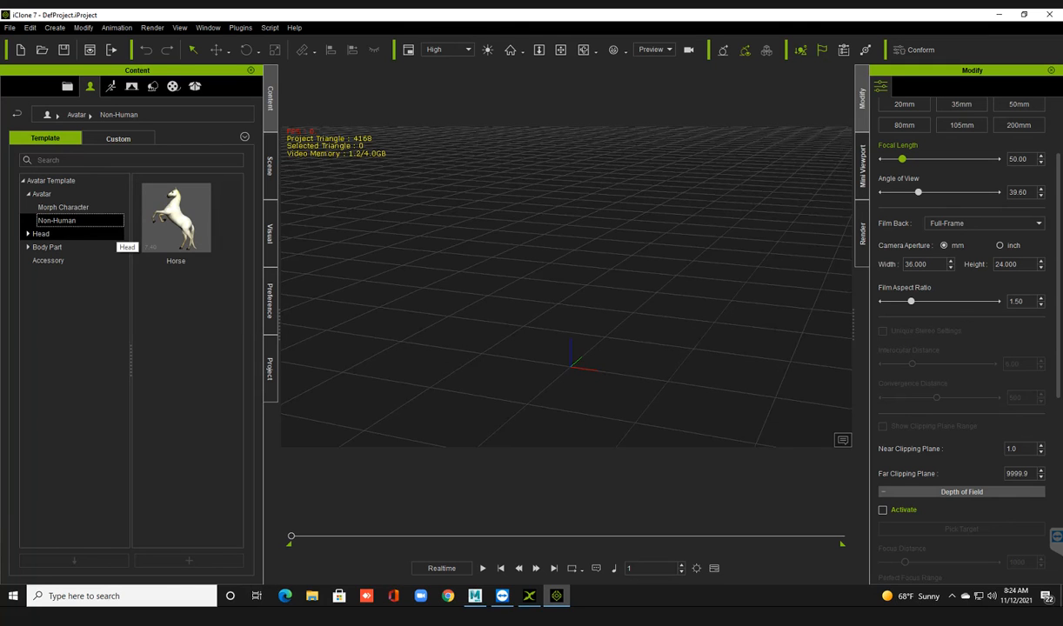
left_click(113, 233)
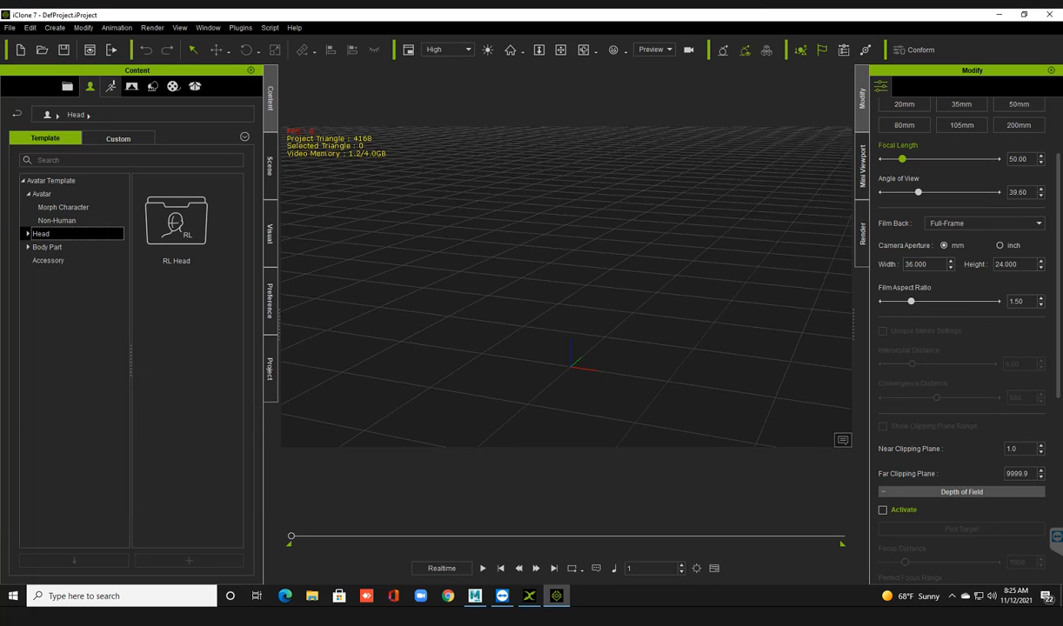
Step: Show the animation templates, view the Persona category and expand the MotionPlus category
left_click(110, 86)
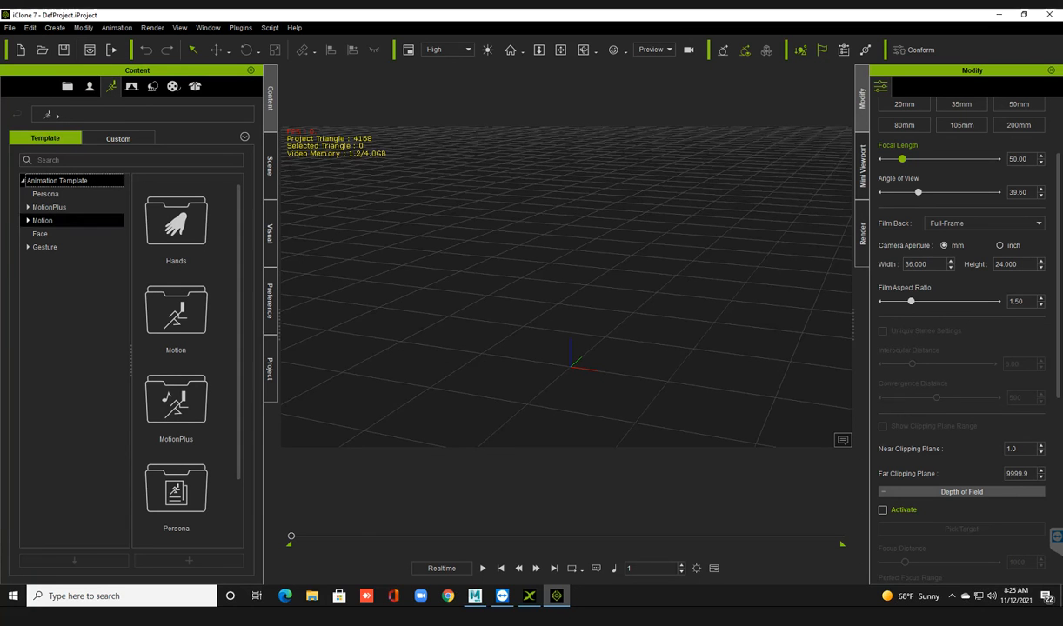
left_click(45, 194)
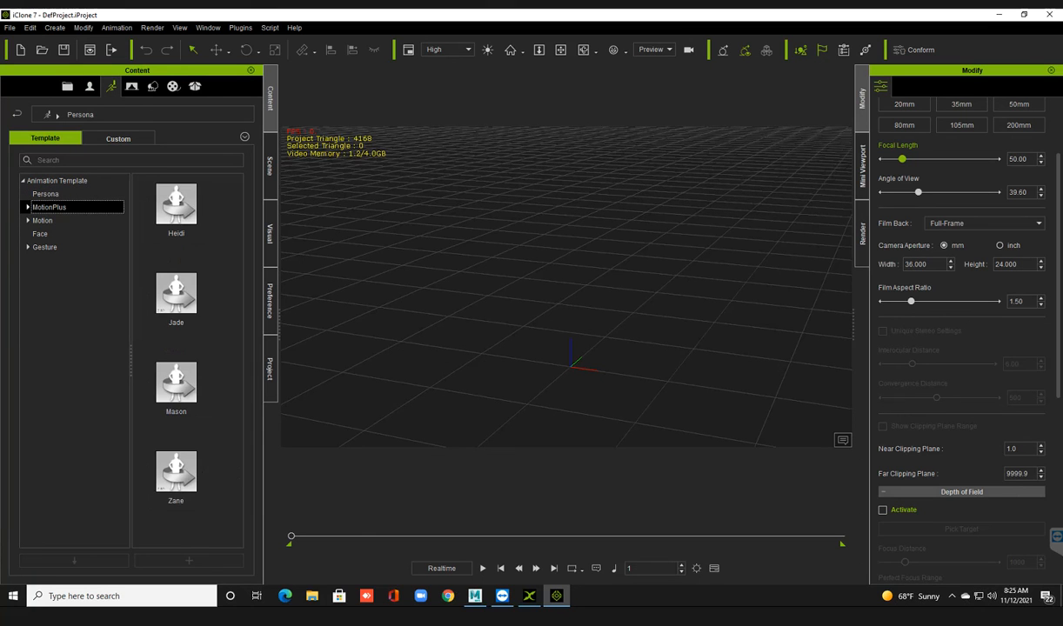
left_click(28, 207)
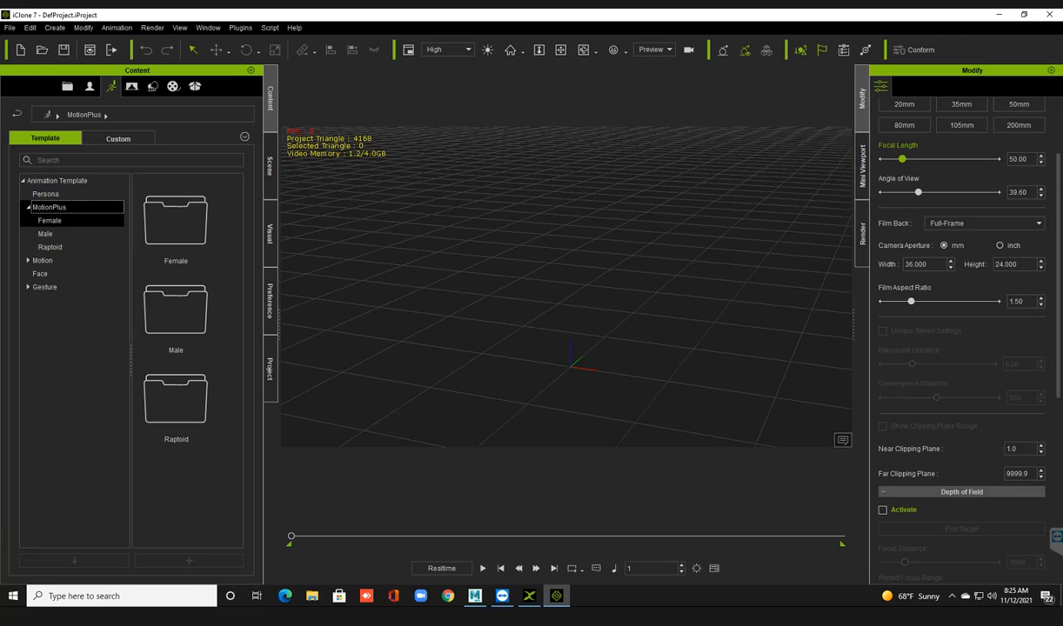
Step: View the Female and Male categories of the MotionPlus animation templates and expand the Motion category
left_click(50, 220)
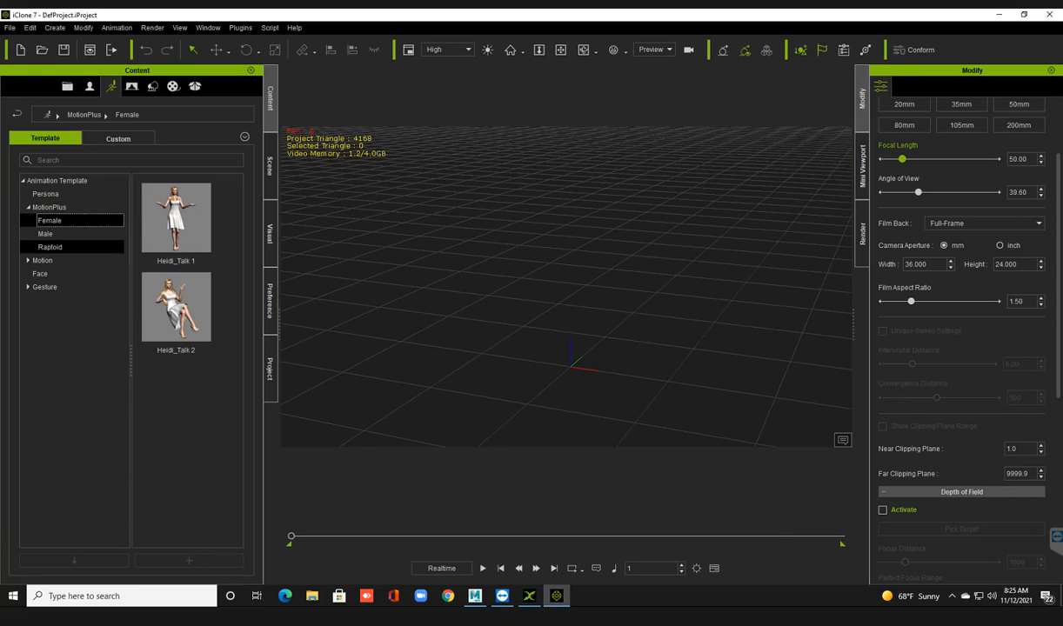
left_click(45, 234)
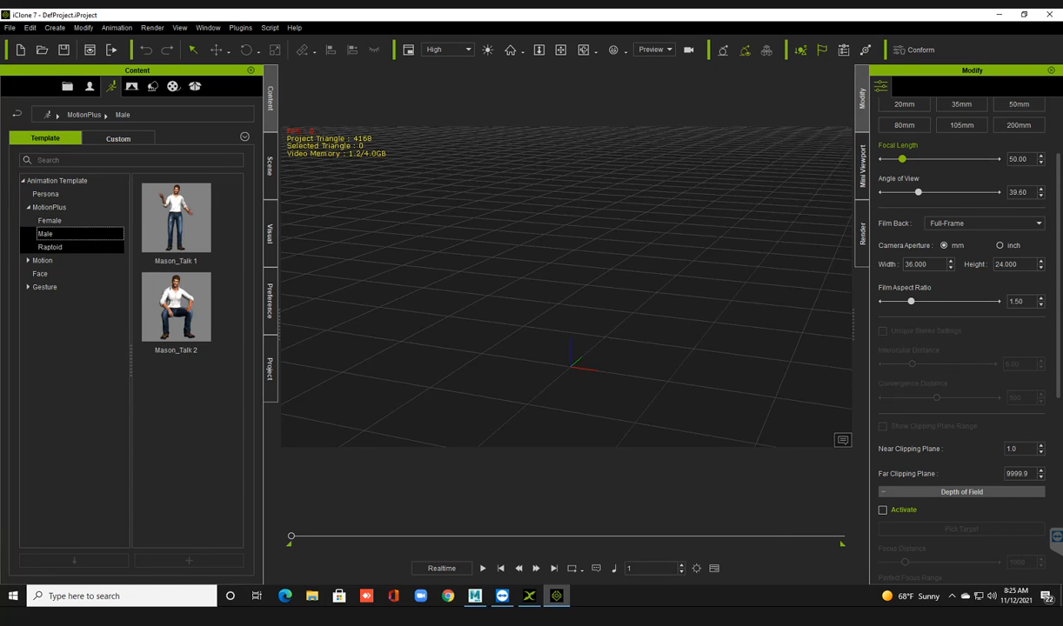
left_click(42, 260)
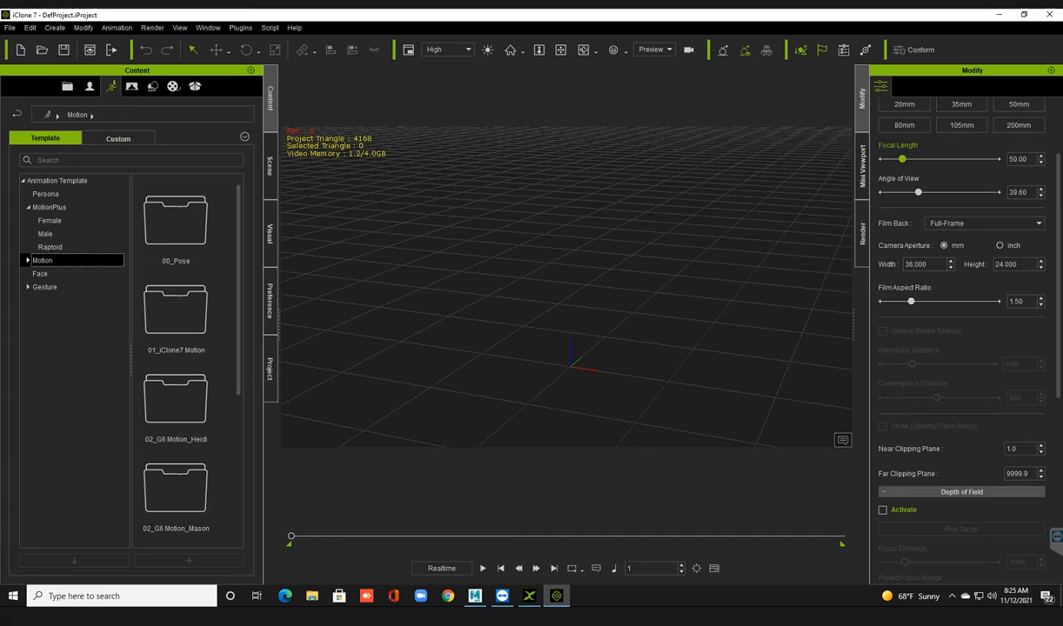
left_click(27, 260)
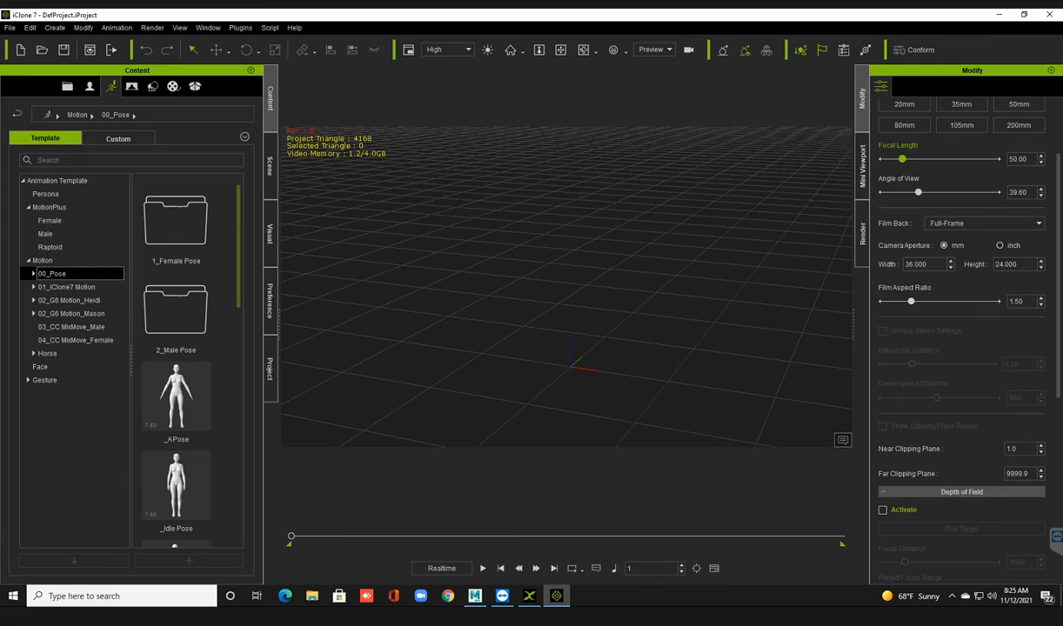
Step: Look through the 00_Pose motion category and its 1_Female Pose subcategory
scroll(175, 366, "down", 10)
scroll(176, 348, "up", 10)
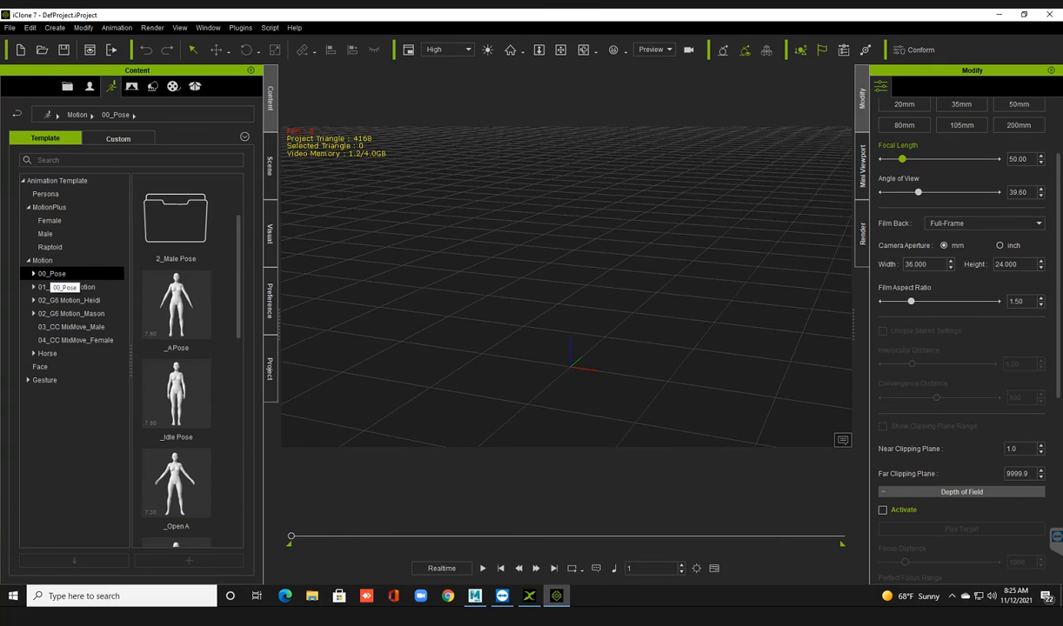
left_click(34, 274)
left_click(68, 287)
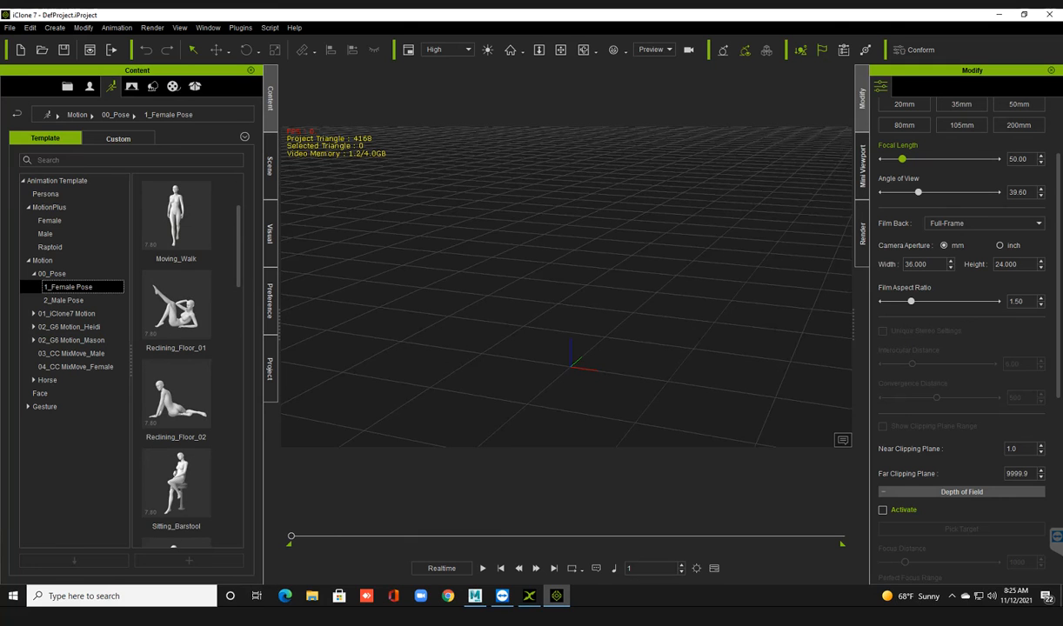
scroll(176, 366, "down", 3)
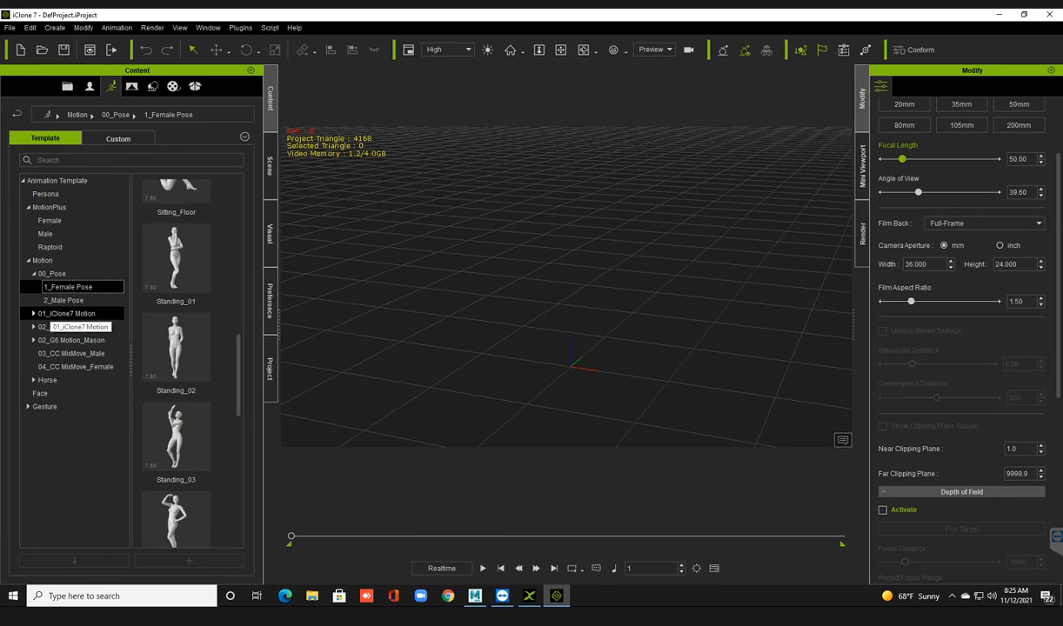
Step: Expand the 01_iClone7 Motion category and look through its Idle, Male and Female motions
left_click(56, 314)
left_click(34, 314)
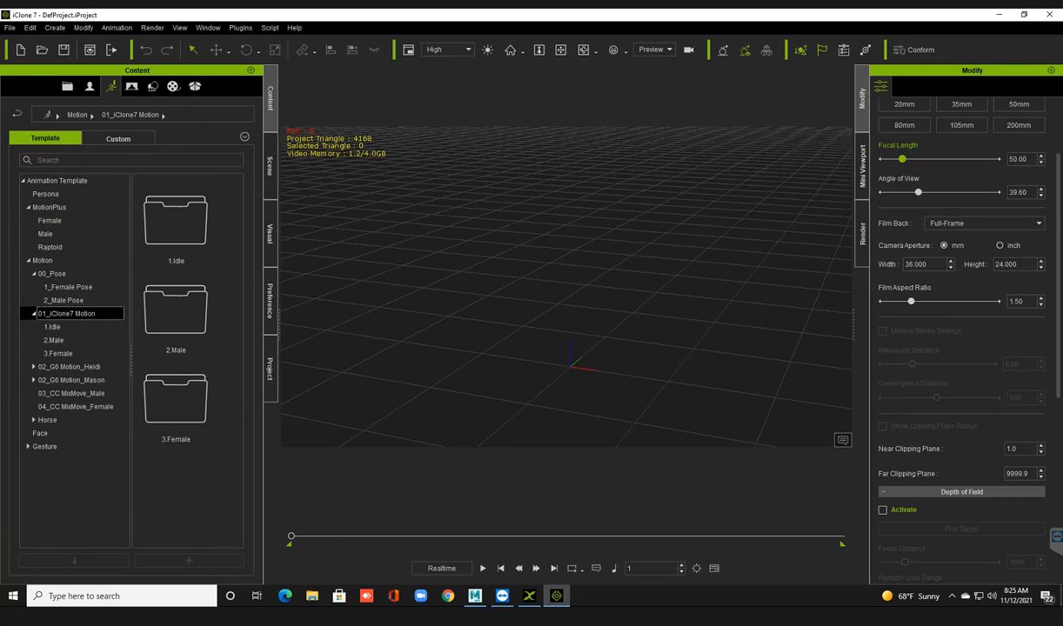
left_click(53, 328)
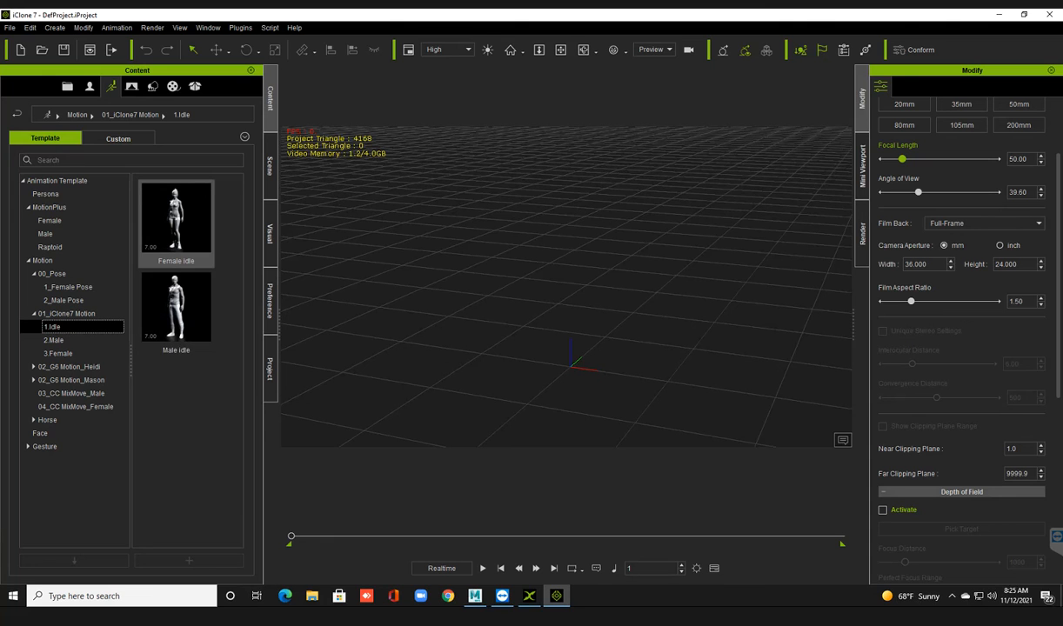
left_click(54, 341)
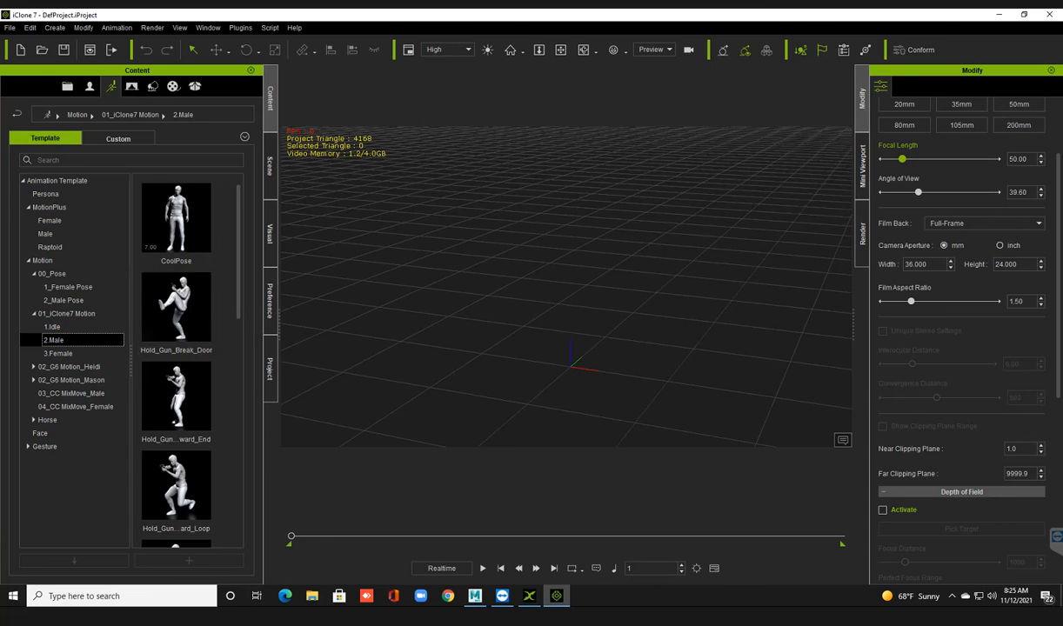
scroll(176, 417, "down", 5)
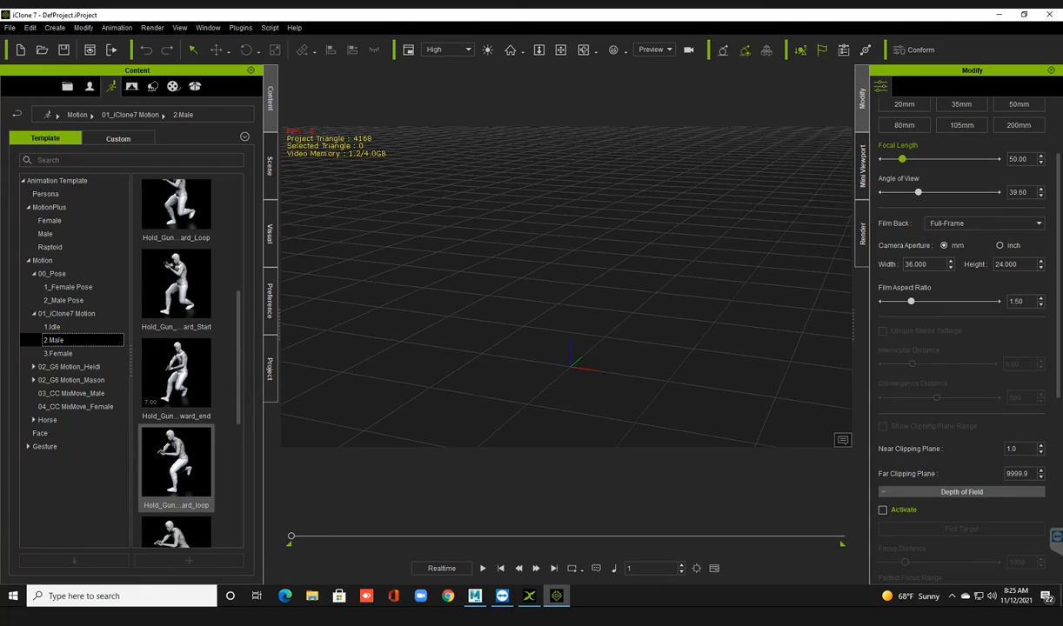
left_click(57, 353)
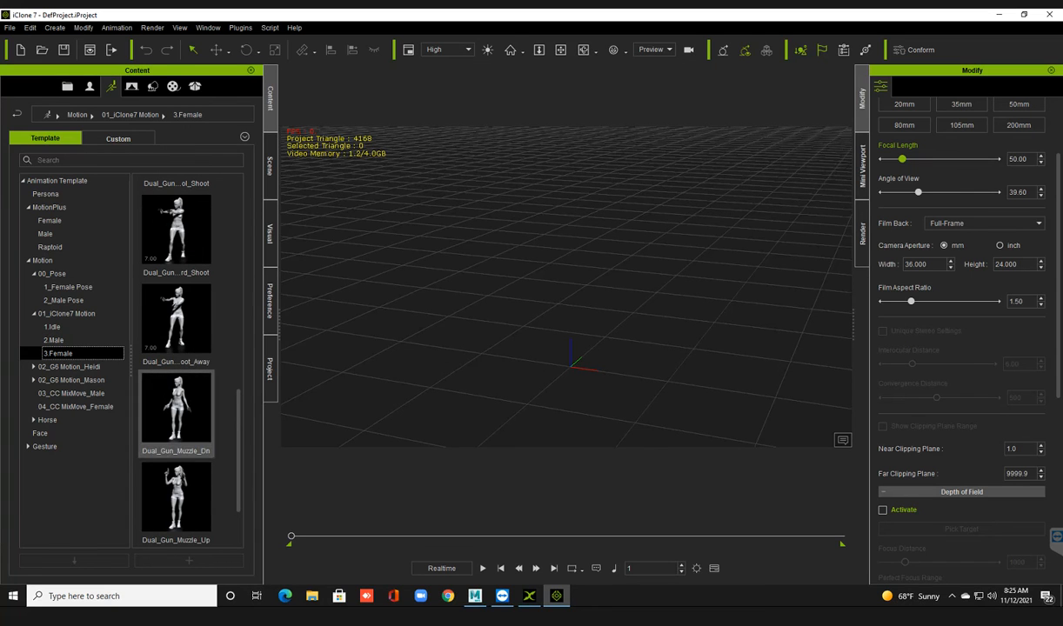
Step: Expand the 02_G6 Motion_Heidi category and browse the 04_CC MixMove_Female motions
left_click(69, 367)
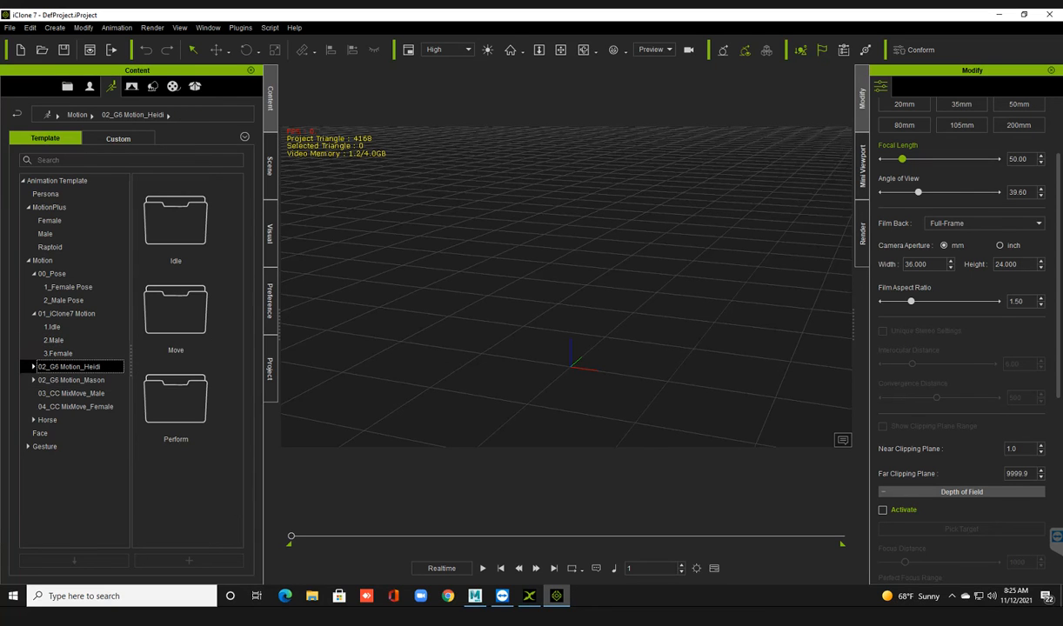
left_click(34, 368)
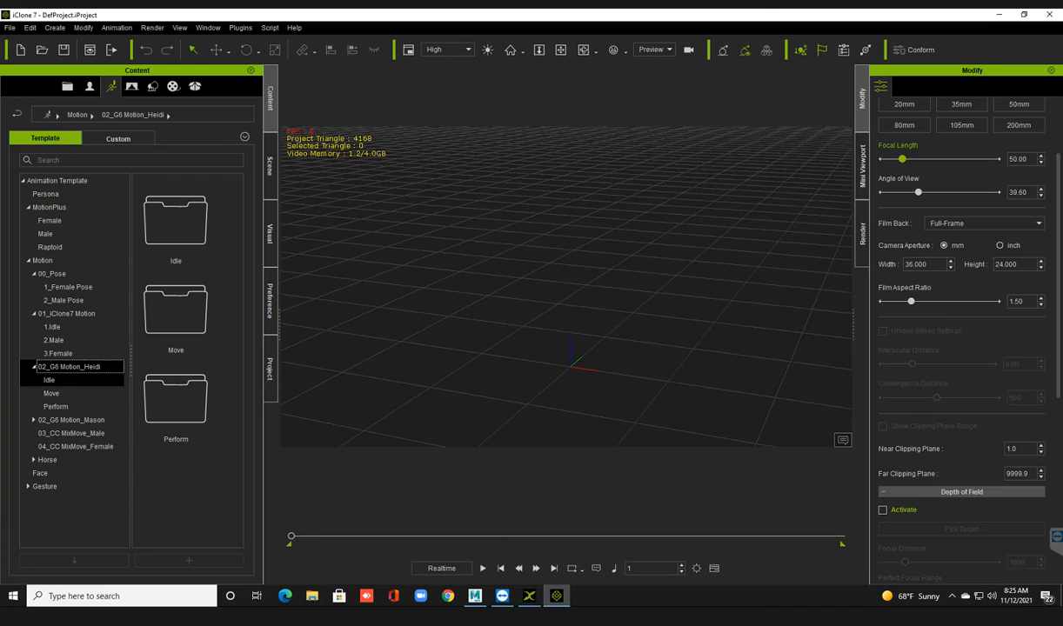
left_click(76, 447)
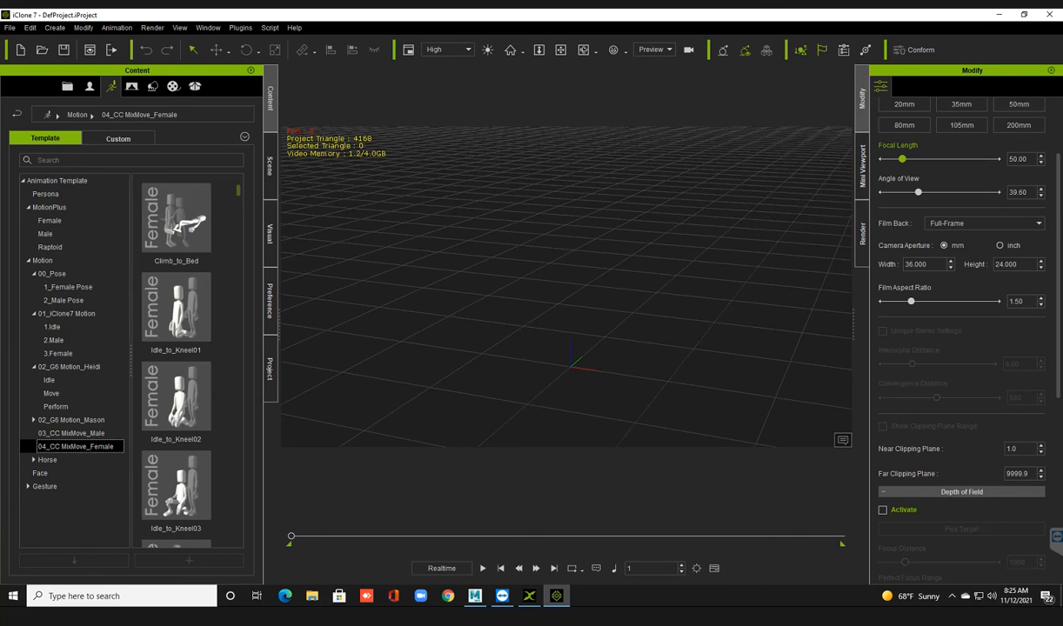
scroll(176, 361, "down", 10)
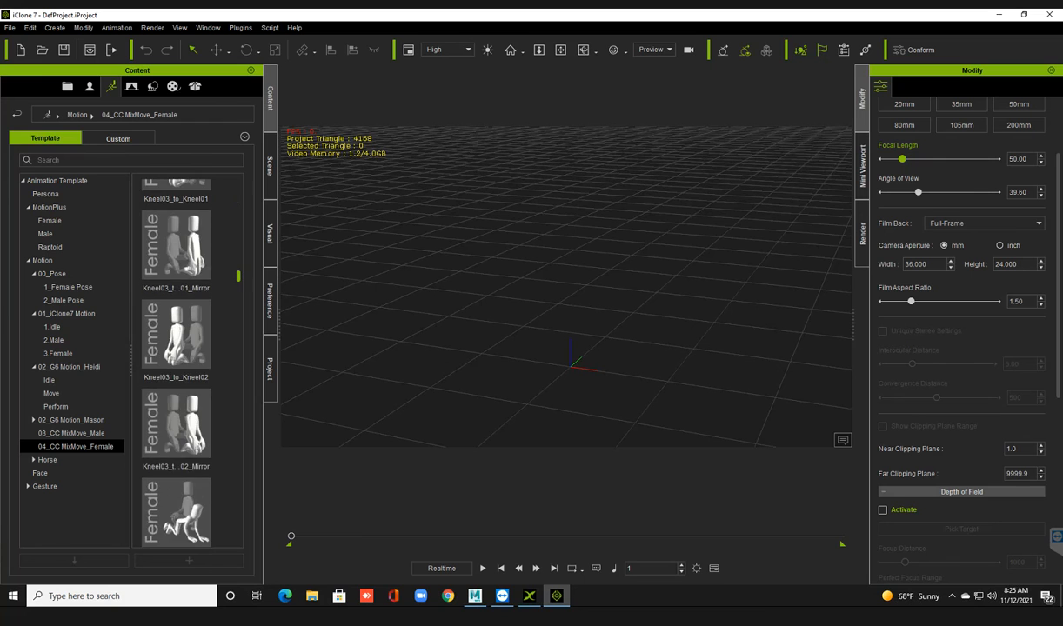
scroll(176, 361, "up", 10)
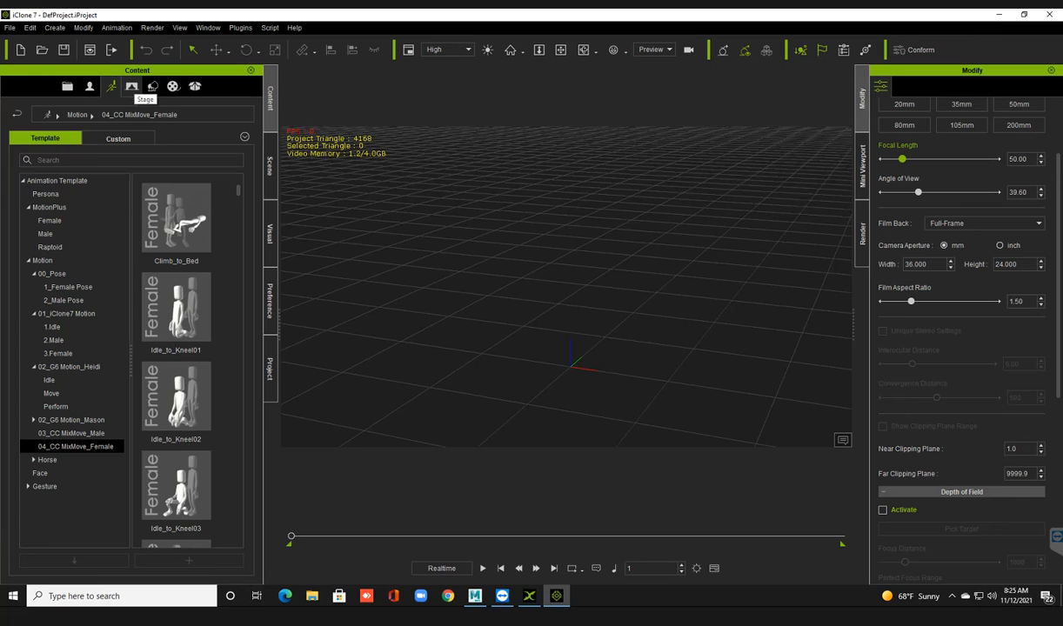
Step: Show the stage templates and view the 2D Background category and the Image and Video categories of Image Layer
left_click(131, 87)
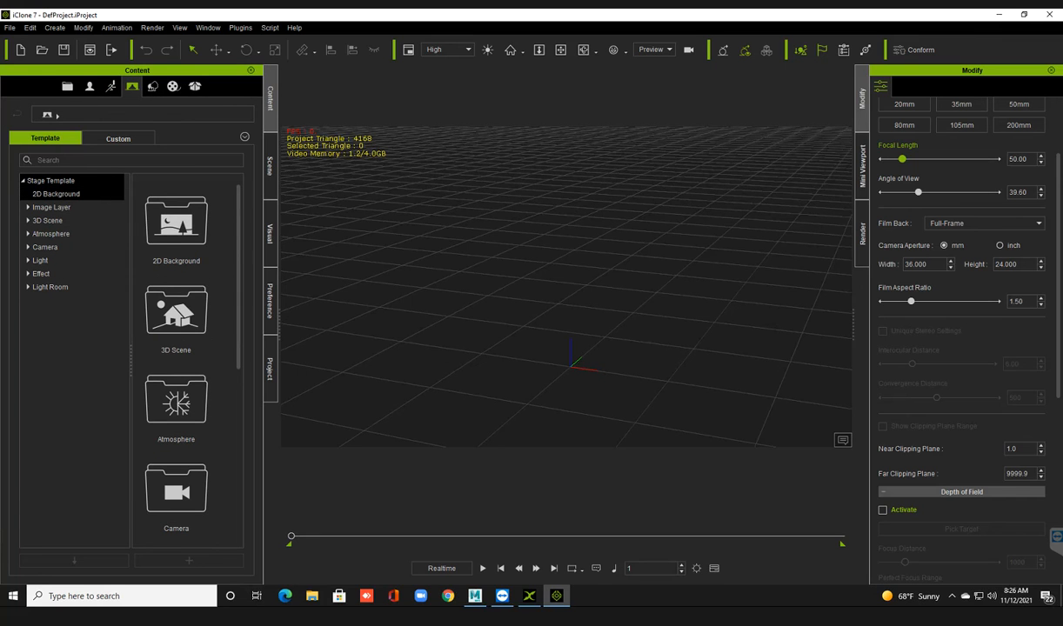
left_click(55, 194)
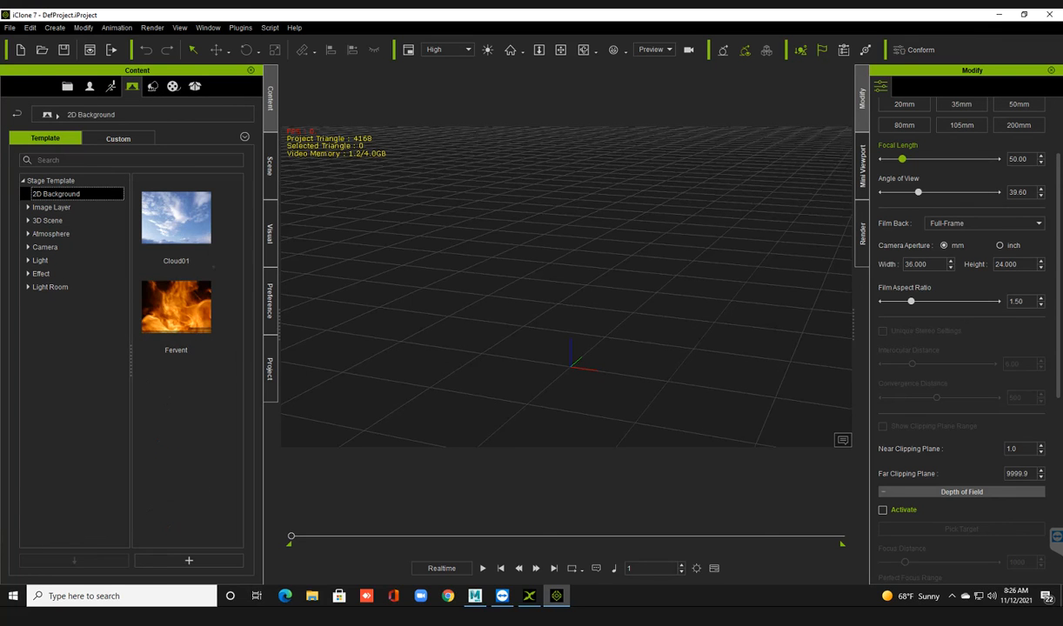
left_click(52, 207)
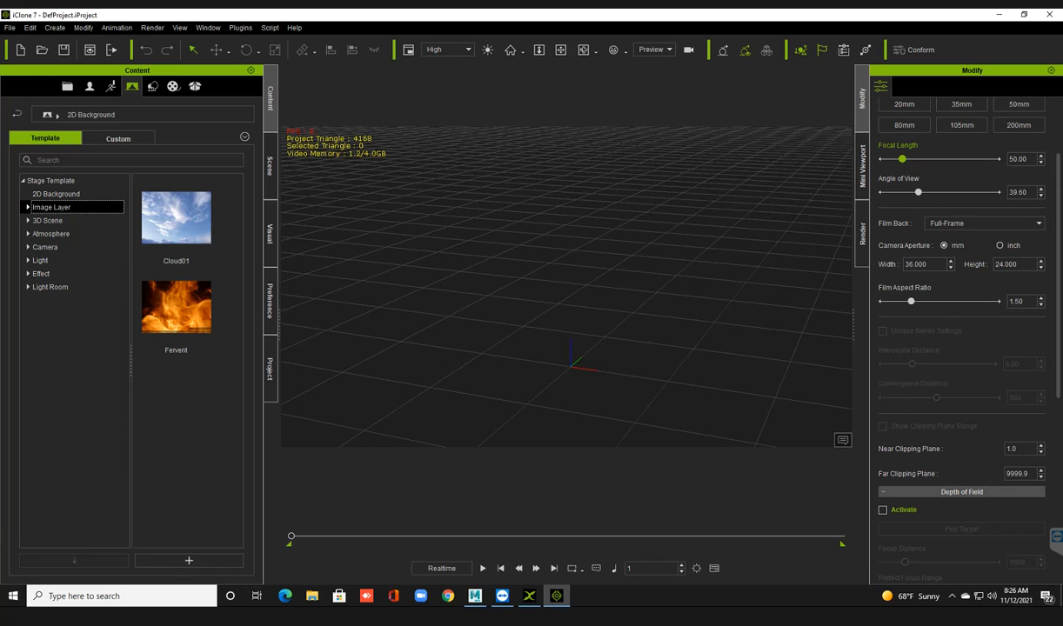
left_click(28, 207)
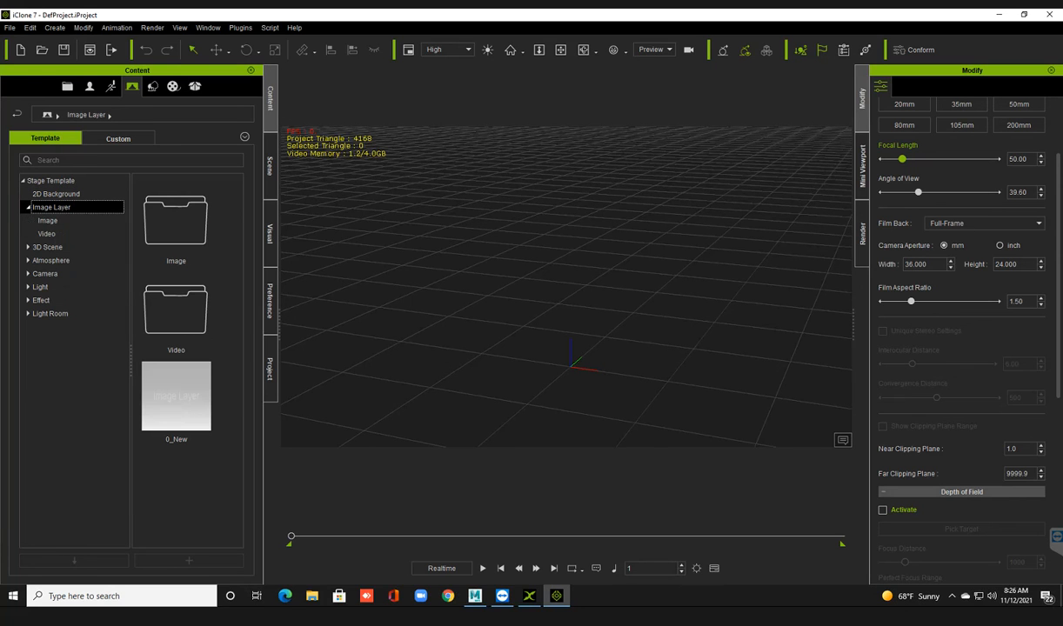
left_click(48, 221)
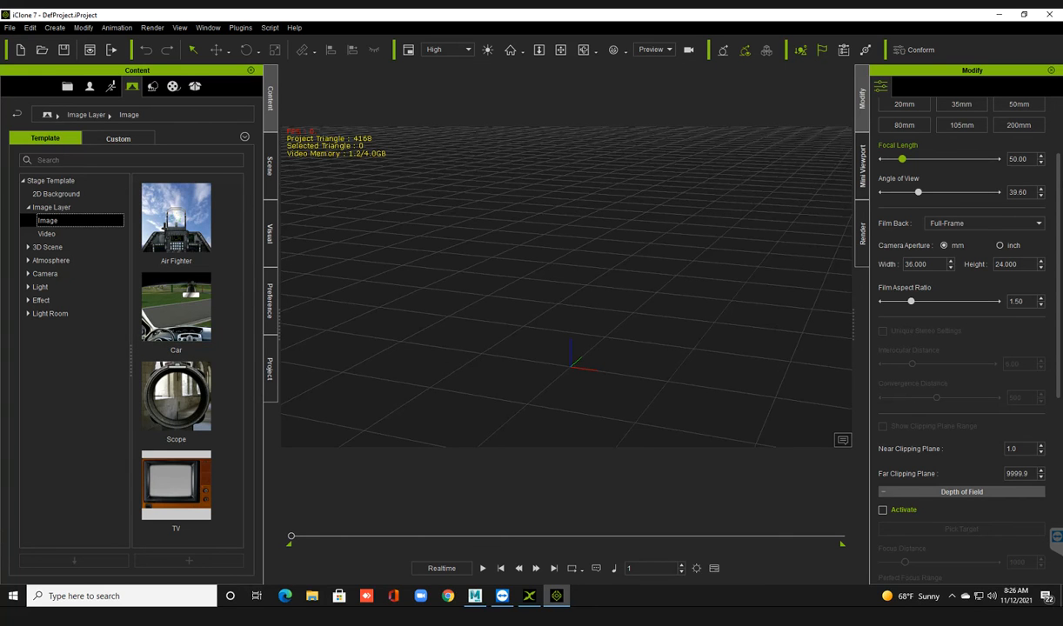
left_click(47, 234)
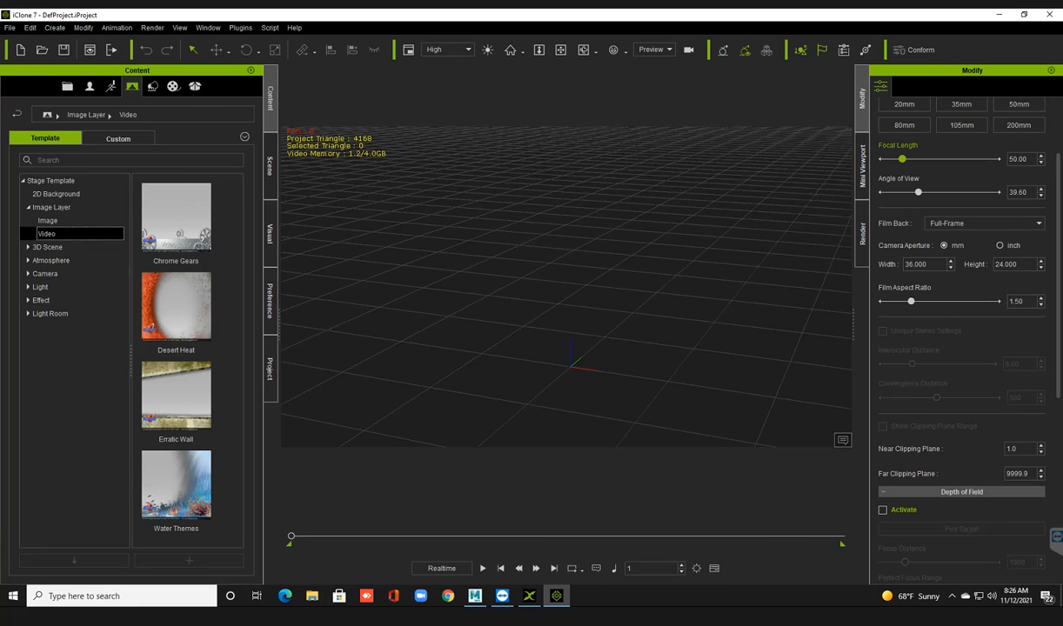
Step: Expand the 3D Scene category of the stage templates and view its Height Map_Large scenes
left_click(48, 247)
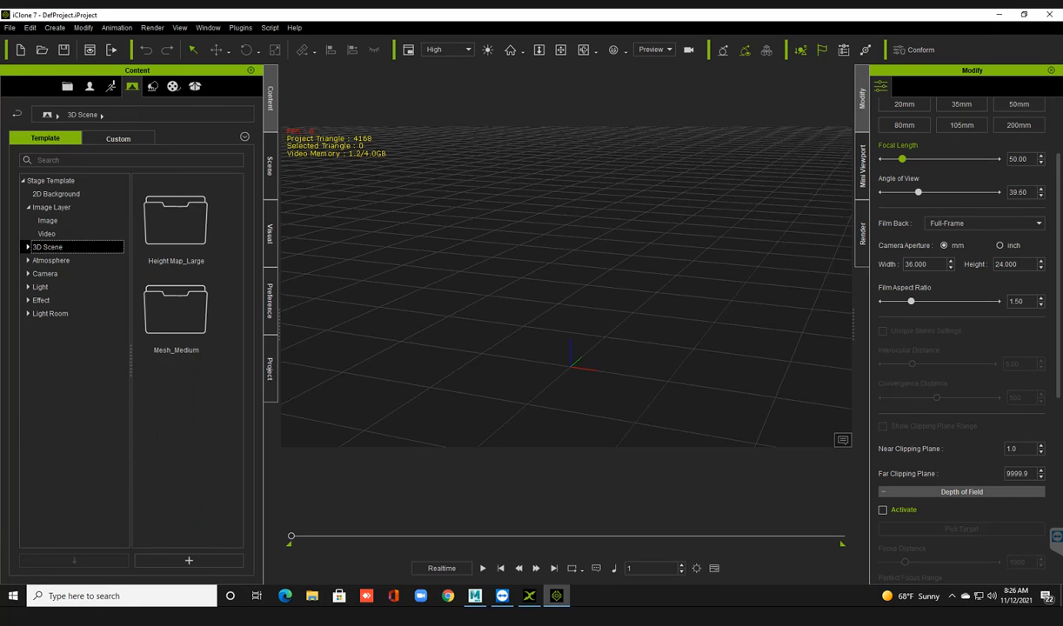
left_click(28, 247)
left_click(66, 261)
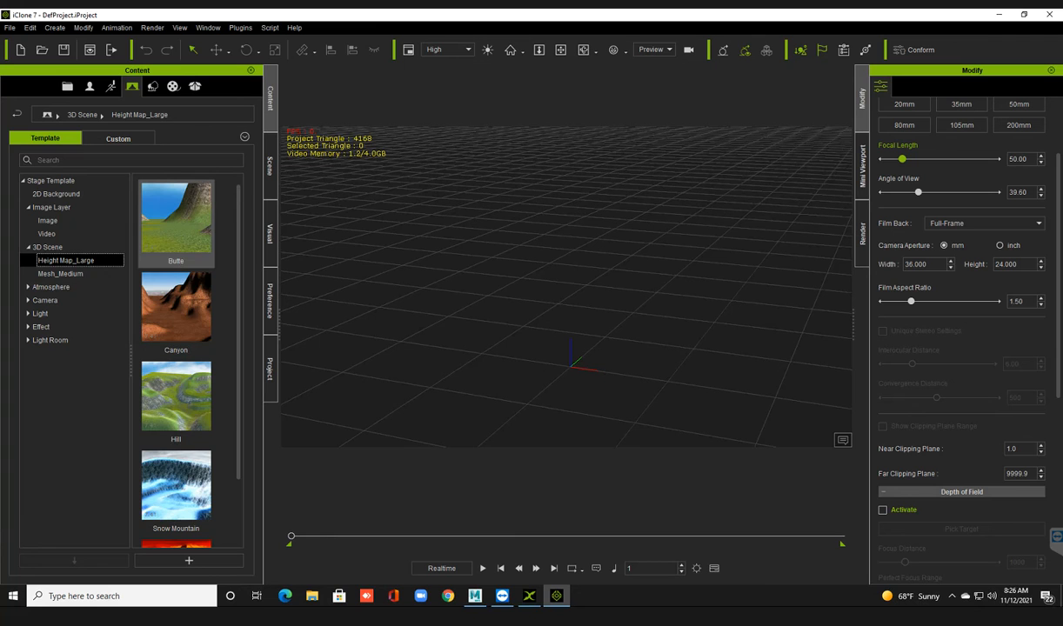
Step: Load the Canyon scene from Height Map_Large into the viewport and look around its terrain from several angles
mouse_move(178, 222)
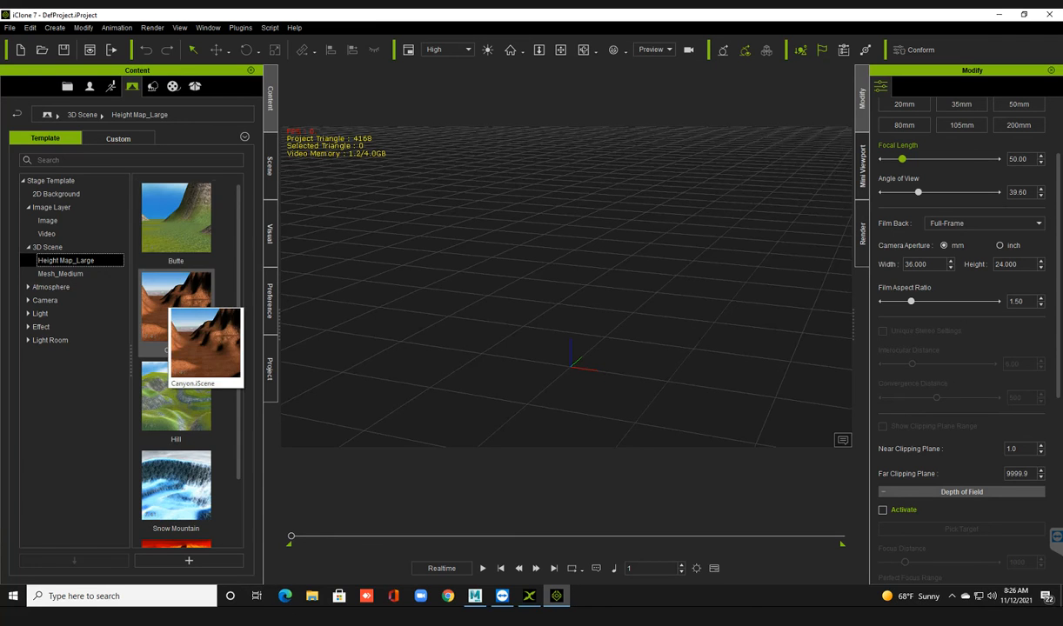
left_click_drag(176, 309, 557, 376)
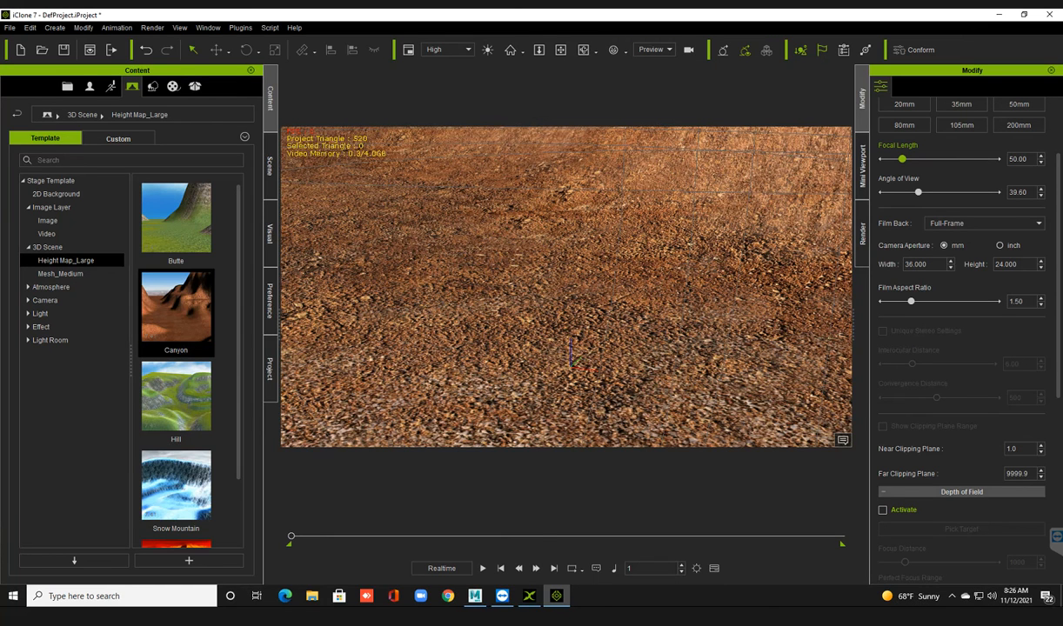
right_click_drag(567, 330, 633, 263)
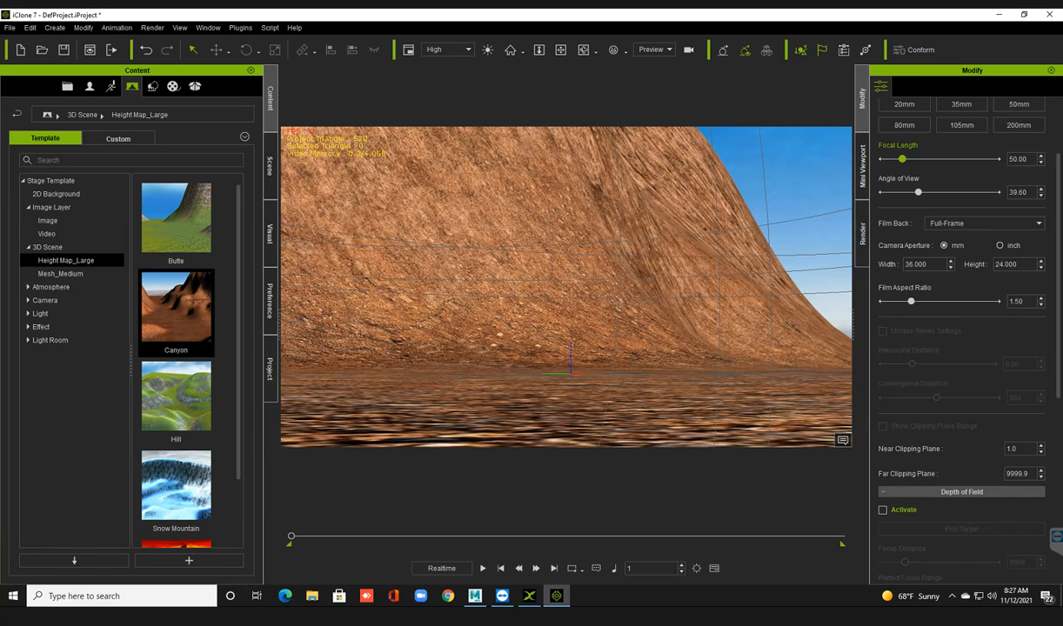
right_click_drag(567, 288, 623, 287)
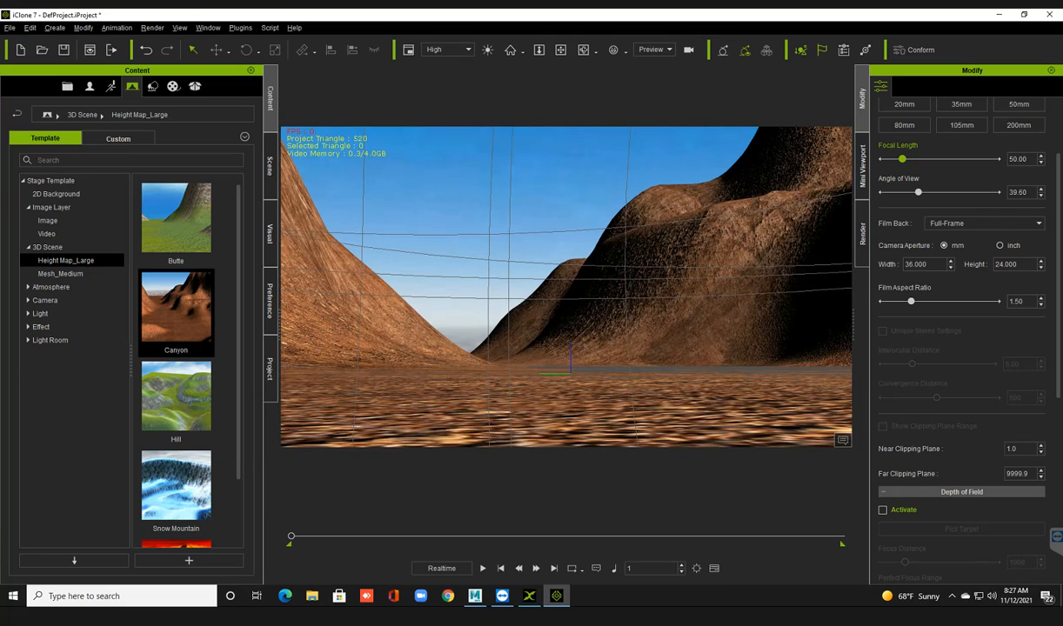
scroll(567, 288, "down", 5)
mouse_move(566, 288)
right_mouse_down()
mouse_move(578, 323)
mouse_move(570, 298)
right_mouse_up()
scroll(566, 287, "down", 6)
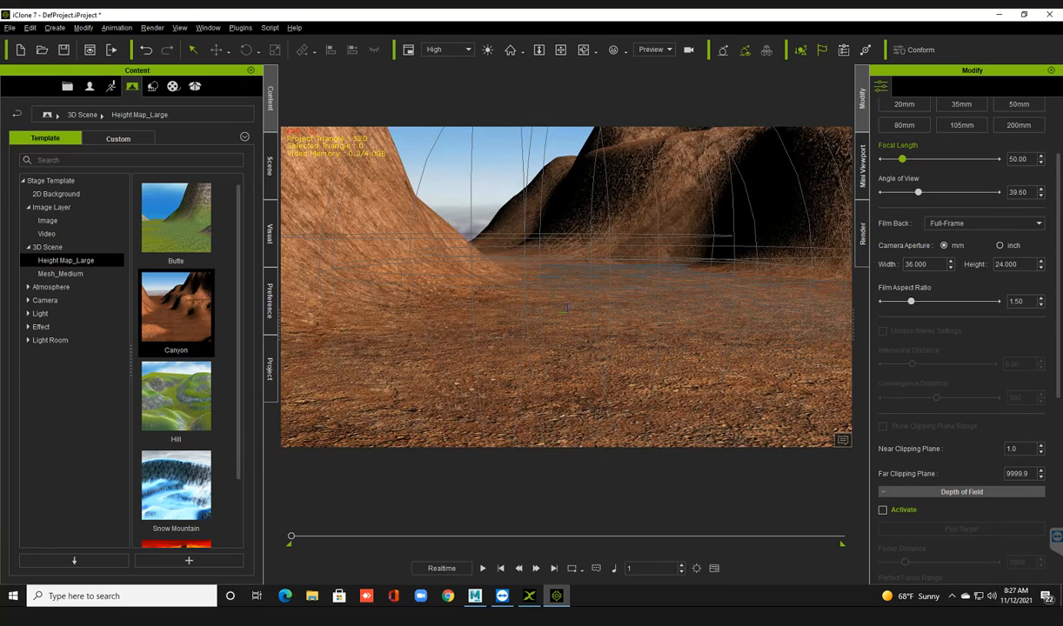
scroll(532, 323, "down", 3)
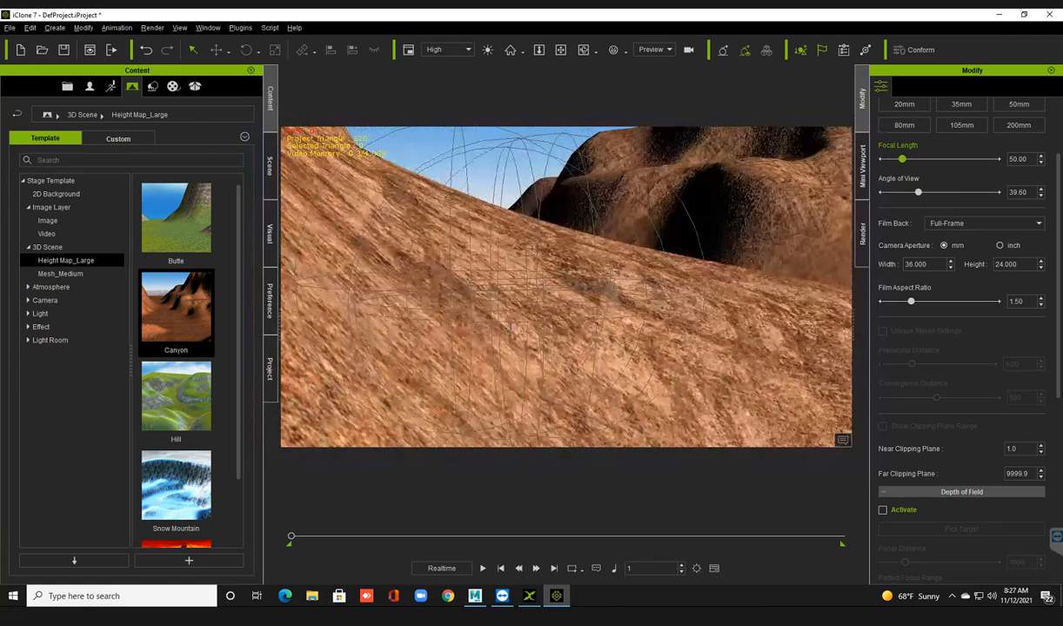
right_click_drag(533, 323, 515, 319)
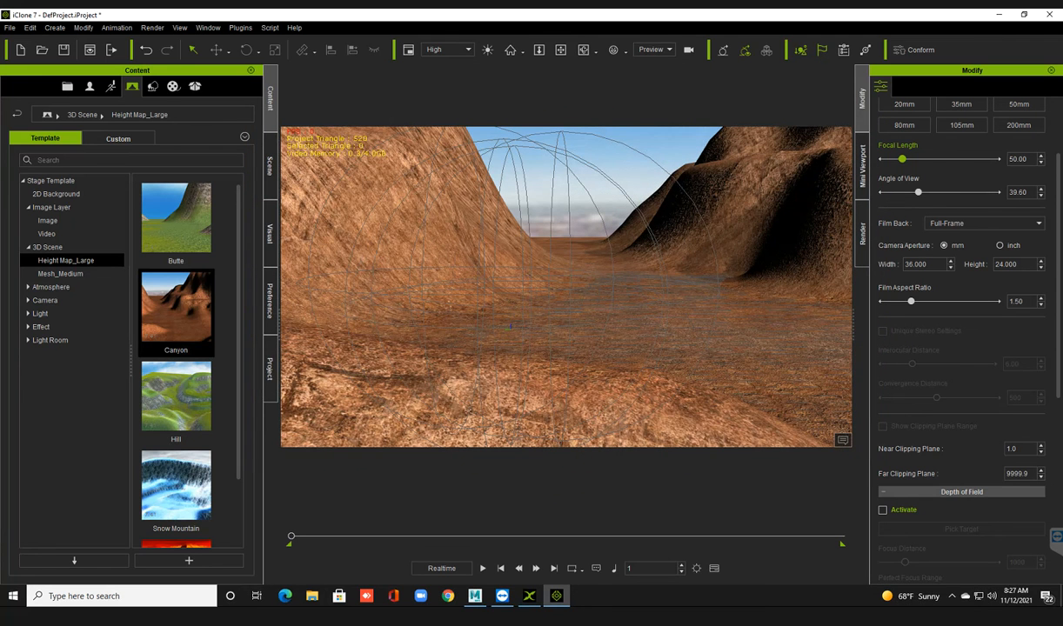
Step: Start a new project to clear the Canyon scene and view the 3D scenes in the Mesh_Medium category
key("ctrl+n")
left_click(532, 329)
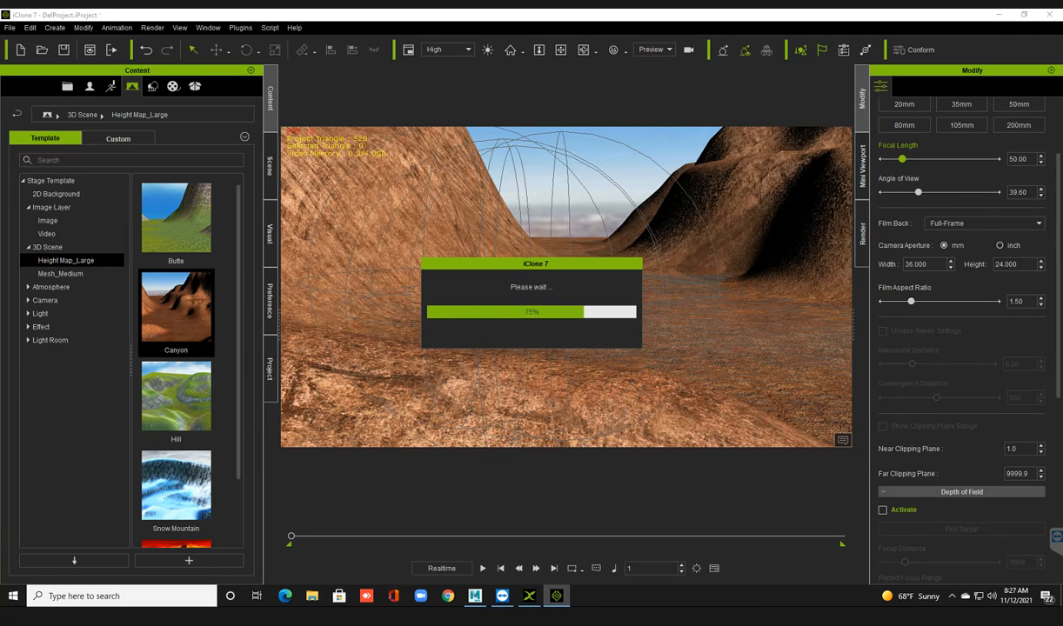
scroll(177, 322, "down", 1)
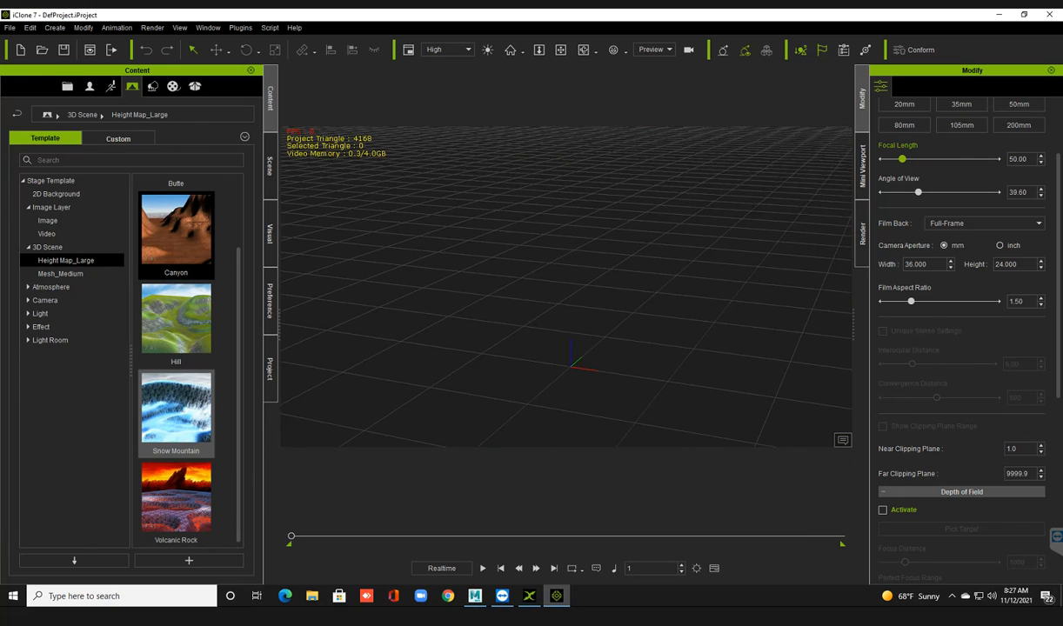
left_click(61, 274)
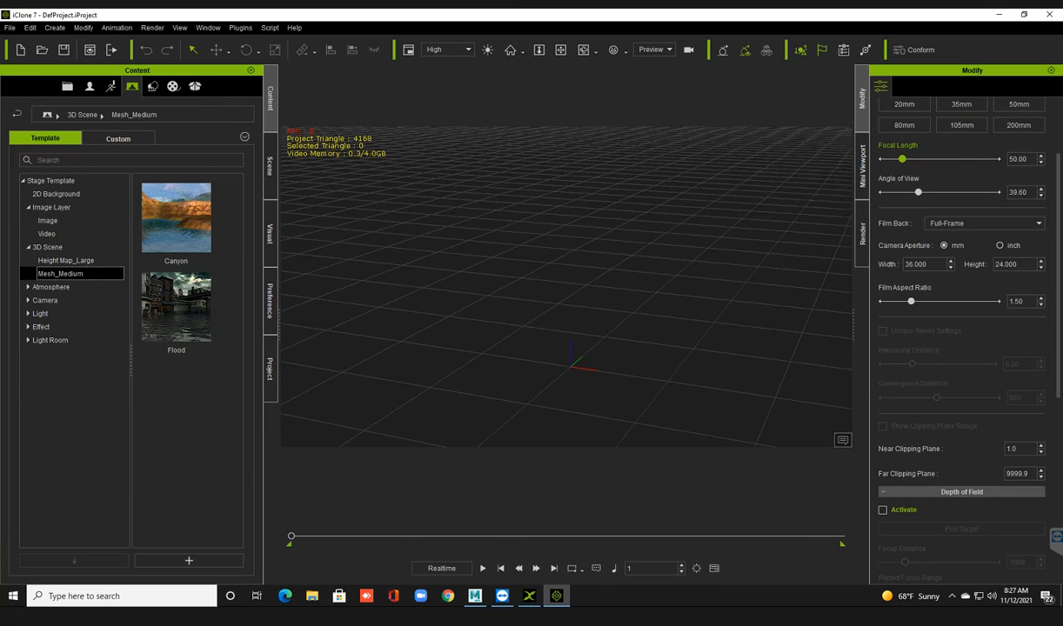
Step: Expand the Atmosphere category of the stage templates and view its 1.HDRI presets
left_click(45, 287)
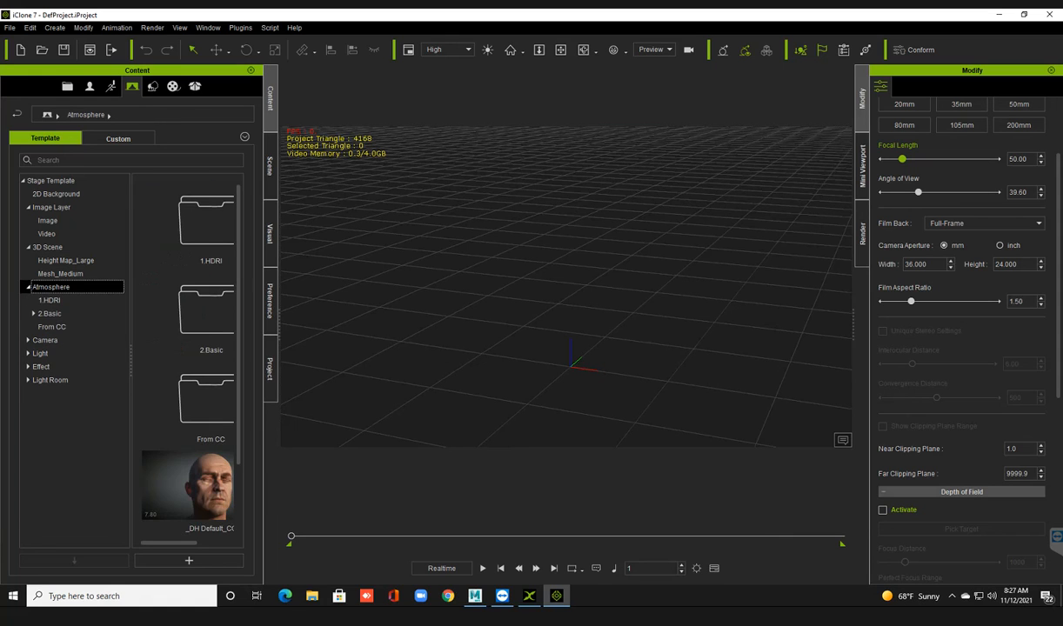
left_click(49, 300)
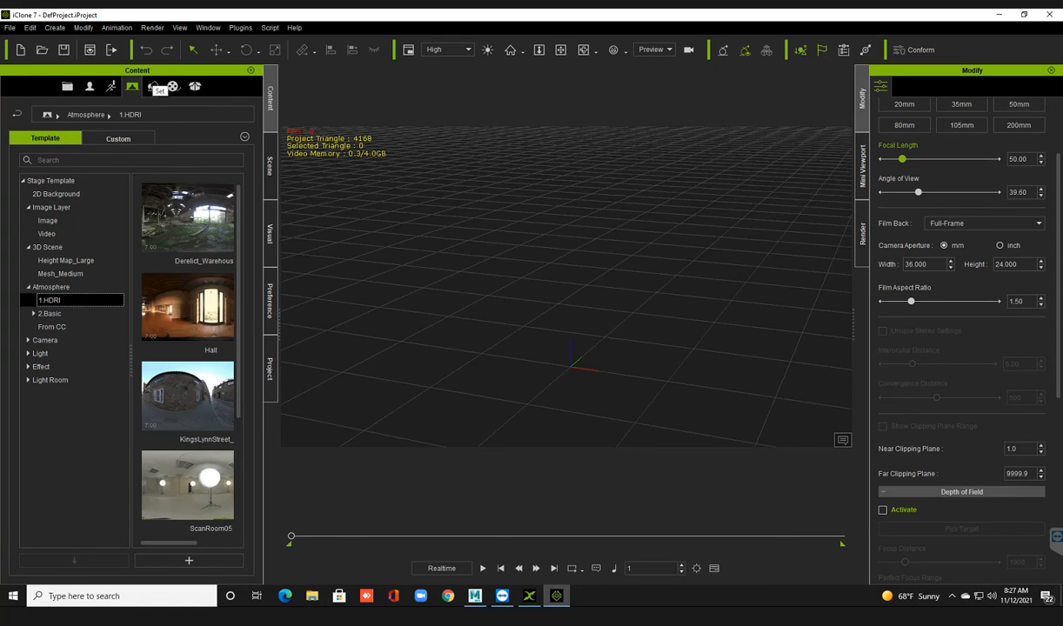
Step: Show the set templates, expand the Prop category and browse its 3D Blocks shapes
left_click(152, 86)
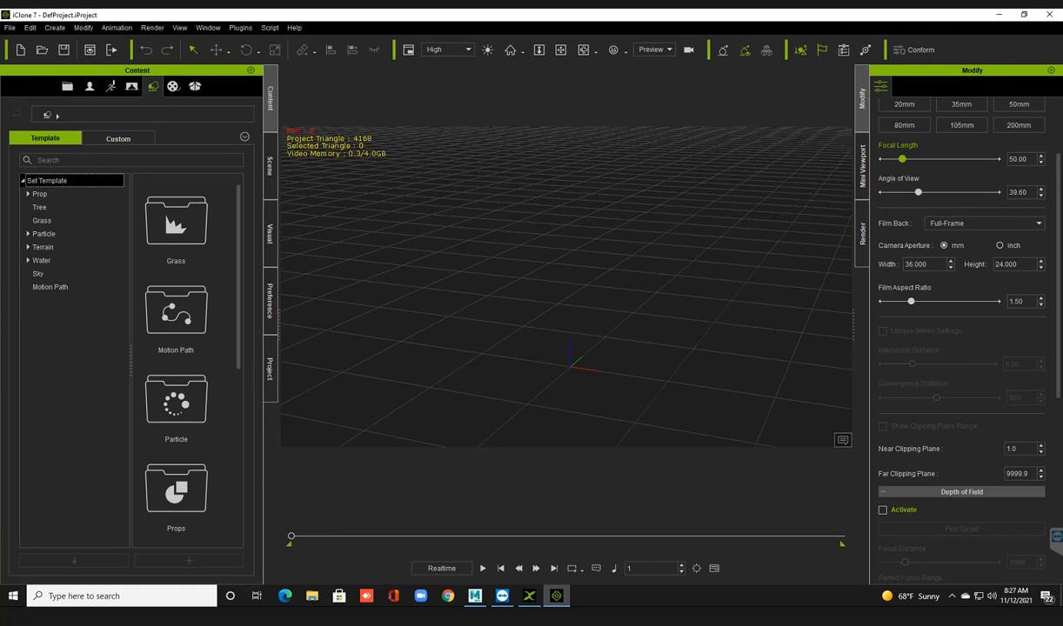
left_click(40, 194)
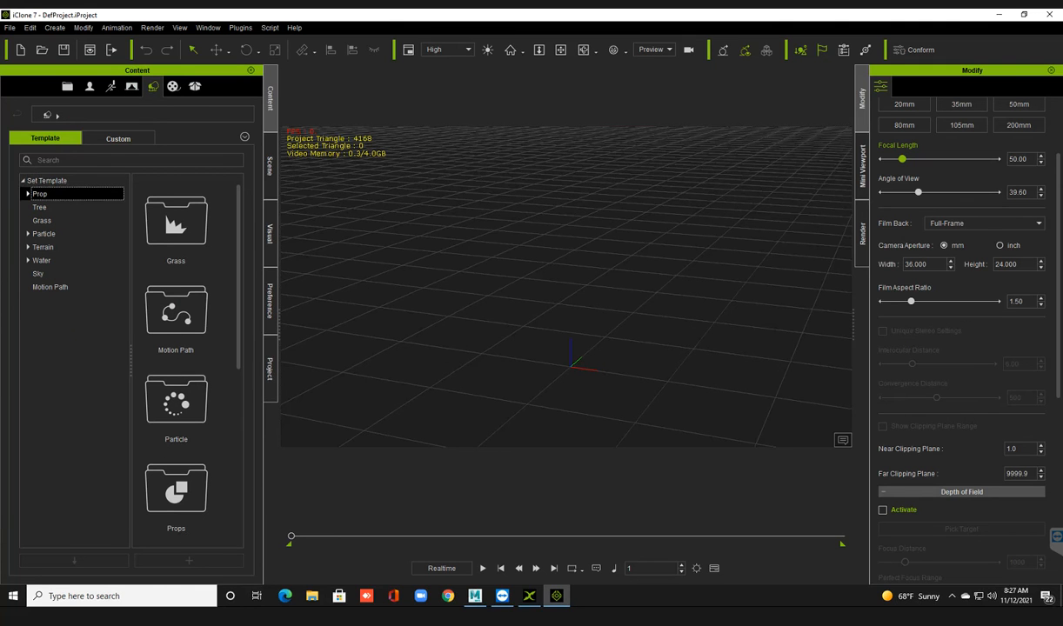
left_click(28, 194)
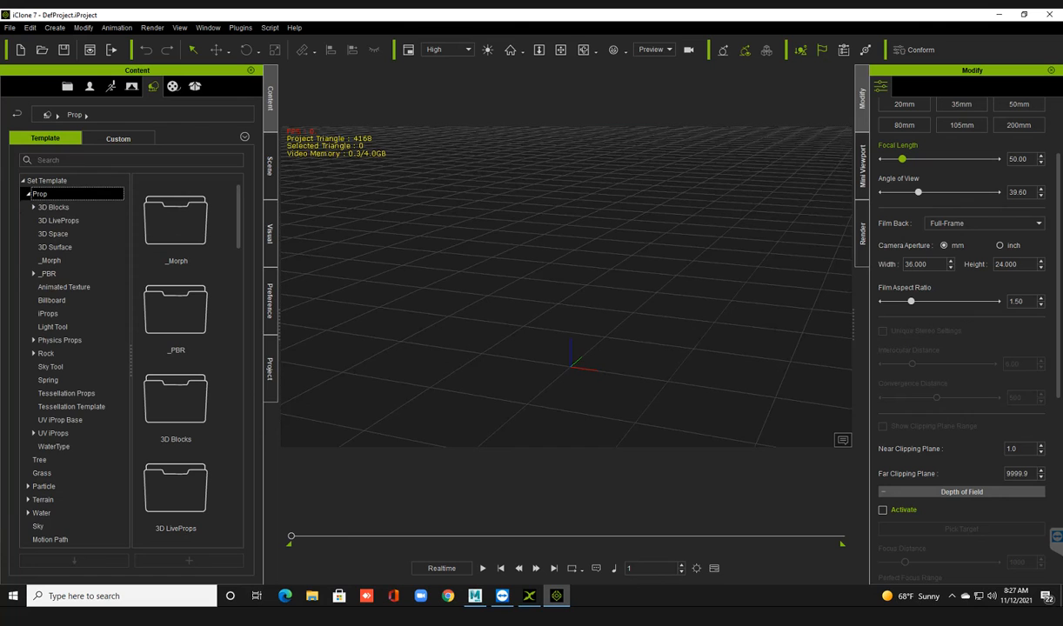
left_click(53, 207)
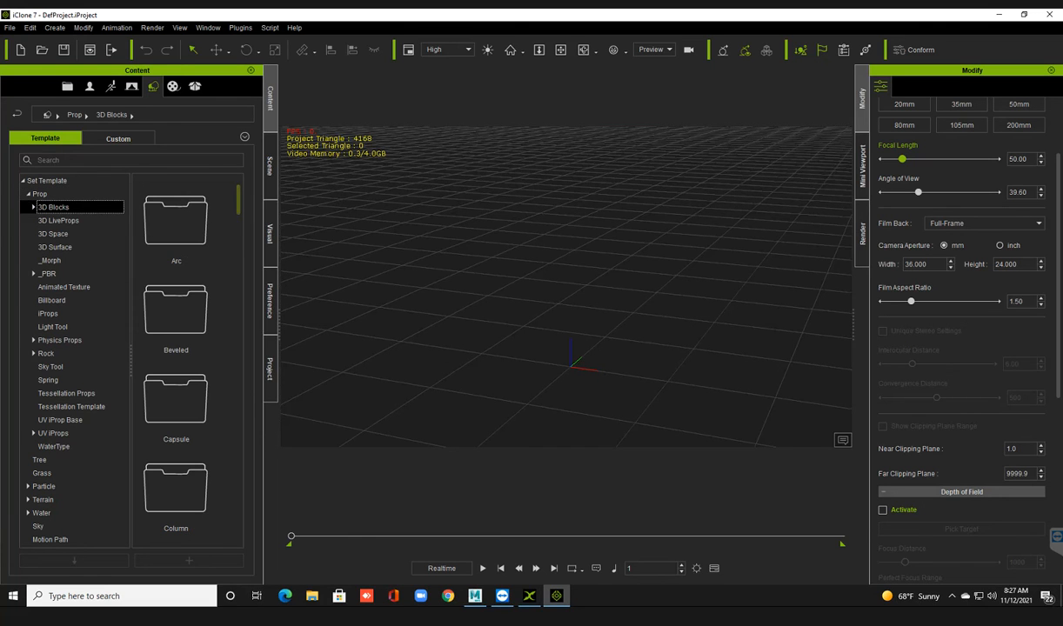
scroll(176, 366, "down", 3)
scroll(176, 366, "down", 10)
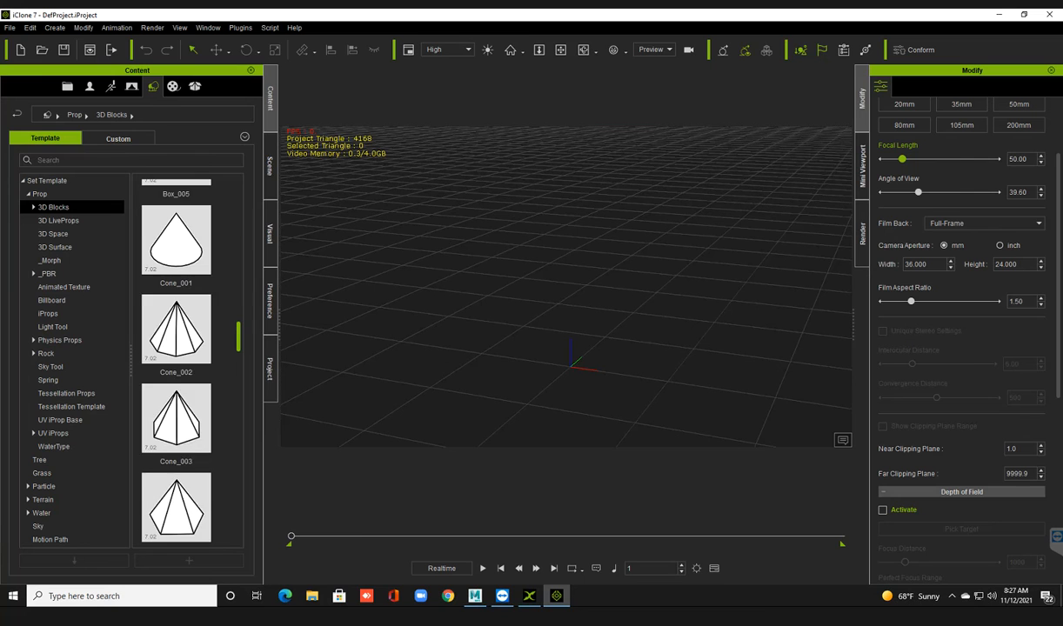
scroll(176, 363, "down", 7)
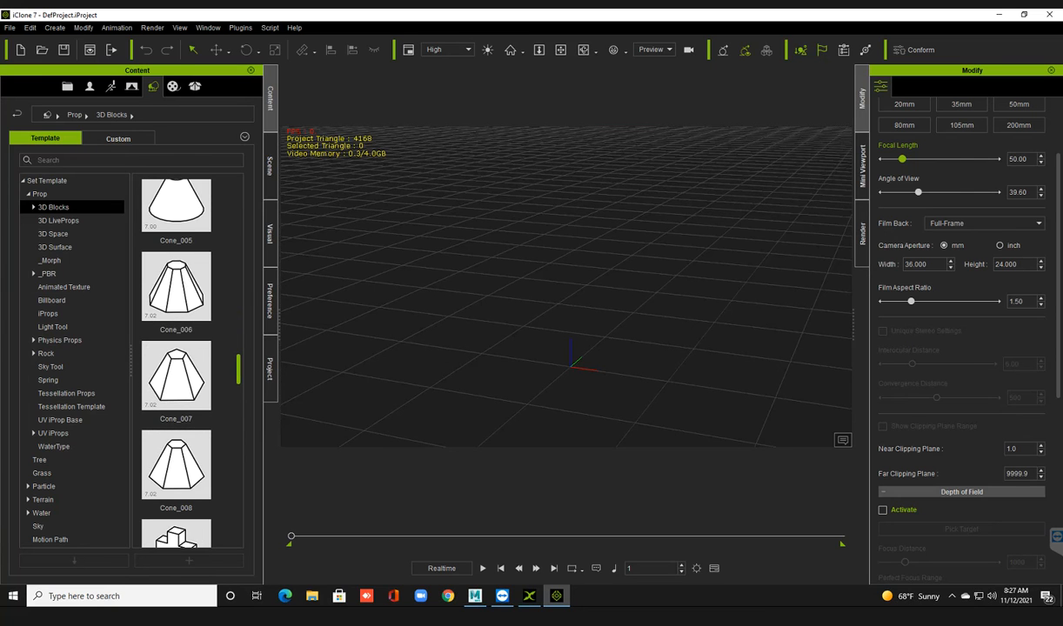
scroll(176, 366, "up", 20)
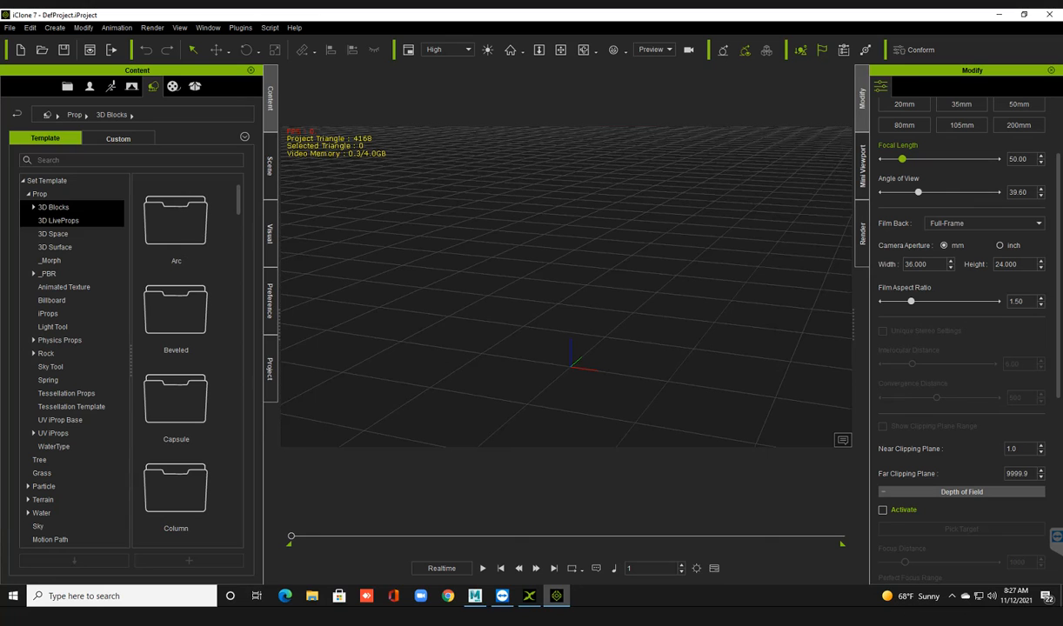
Step: View the Cat and Dog_Collie props in the 3D LiveProps category
left_click(59, 221)
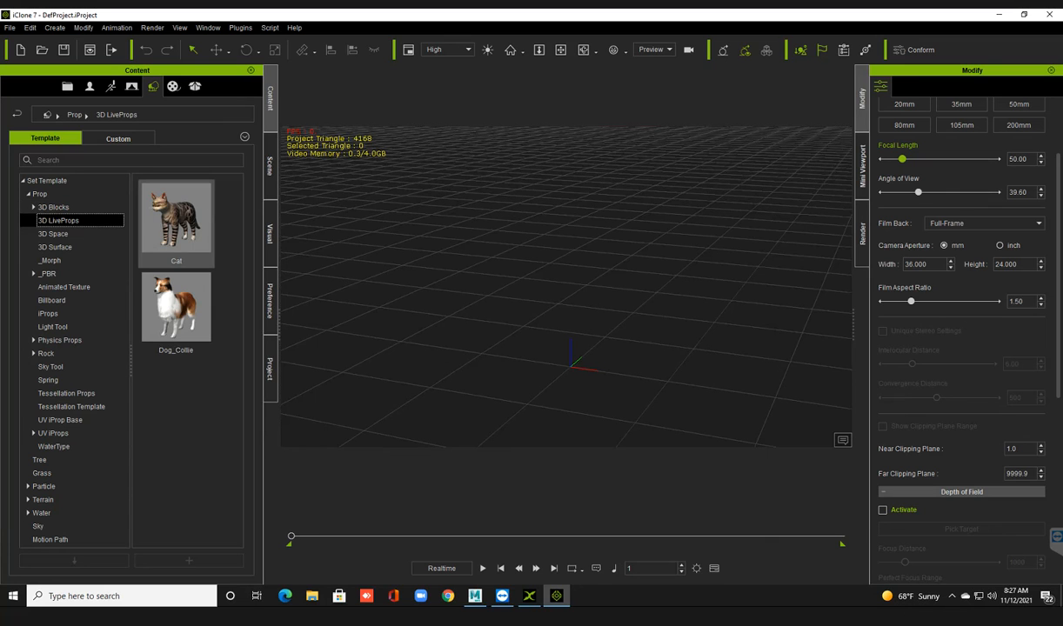
left_click(179, 334)
left_click_drag(179, 268, 179, 252)
left_click(183, 401)
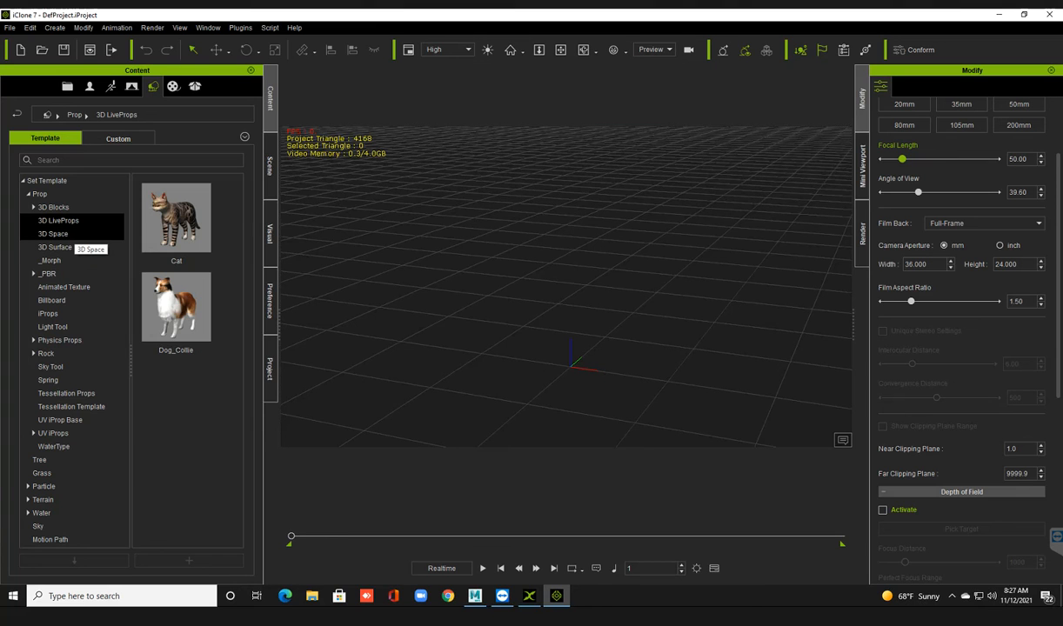
Step: Browse the 3D Space and 3D Surface props, and collapse the Prop category
left_click(72, 234)
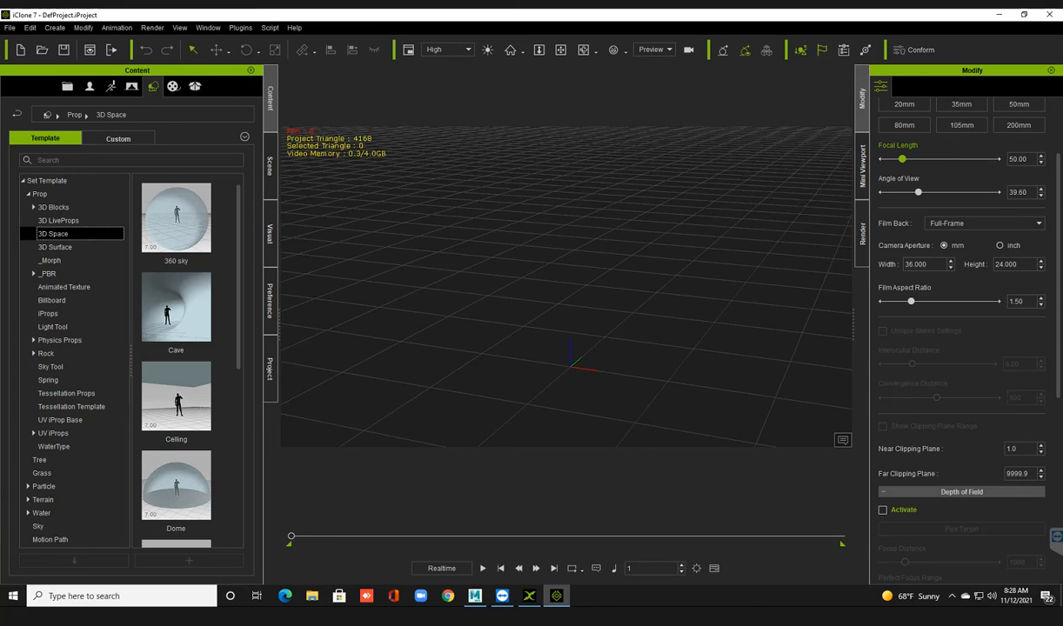
scroll(176, 348, "down", 4)
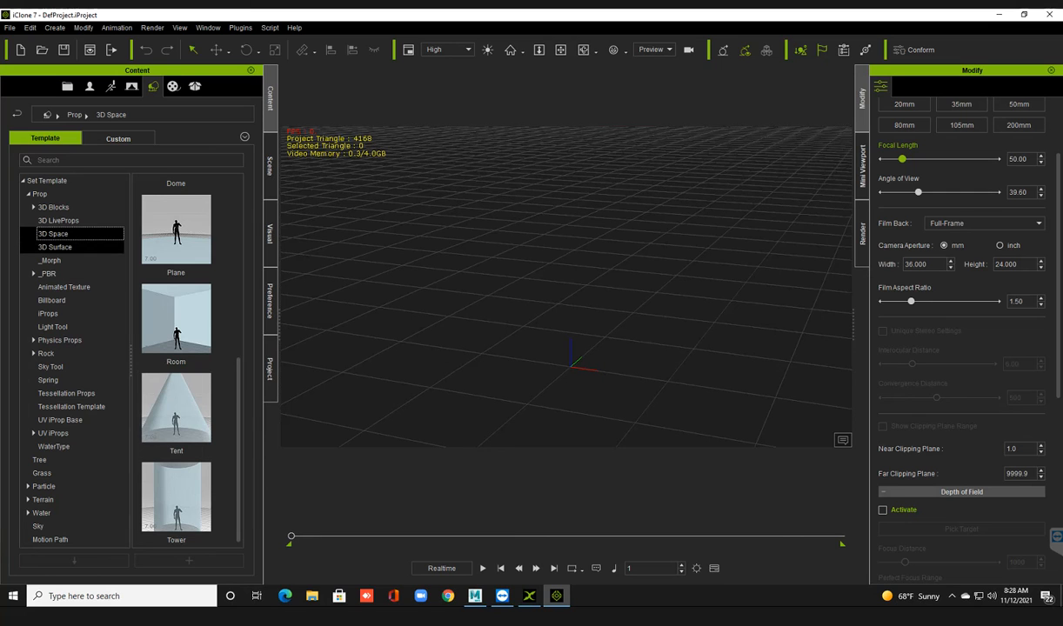
left_click(69, 247)
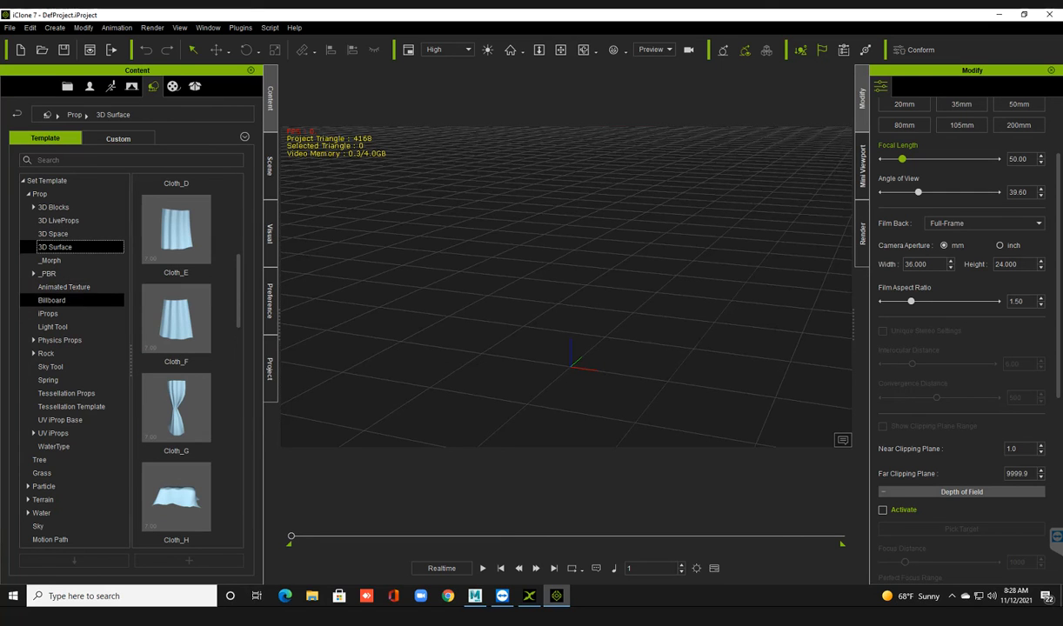
left_click(29, 194)
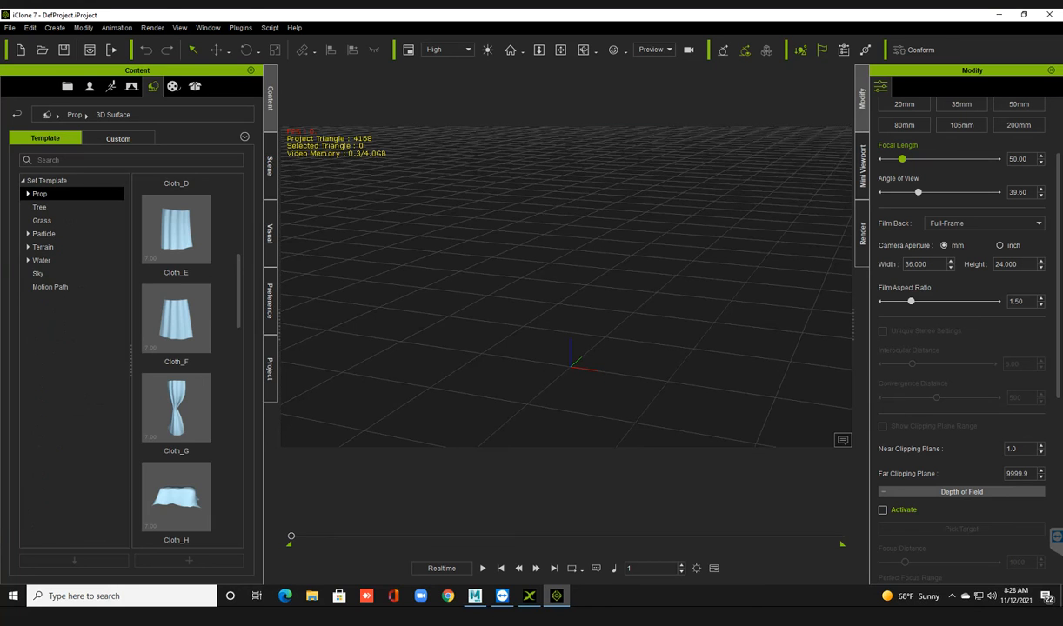
Step: Browse the plants in the Tree and Grass categories of the set templates
left_click(40, 208)
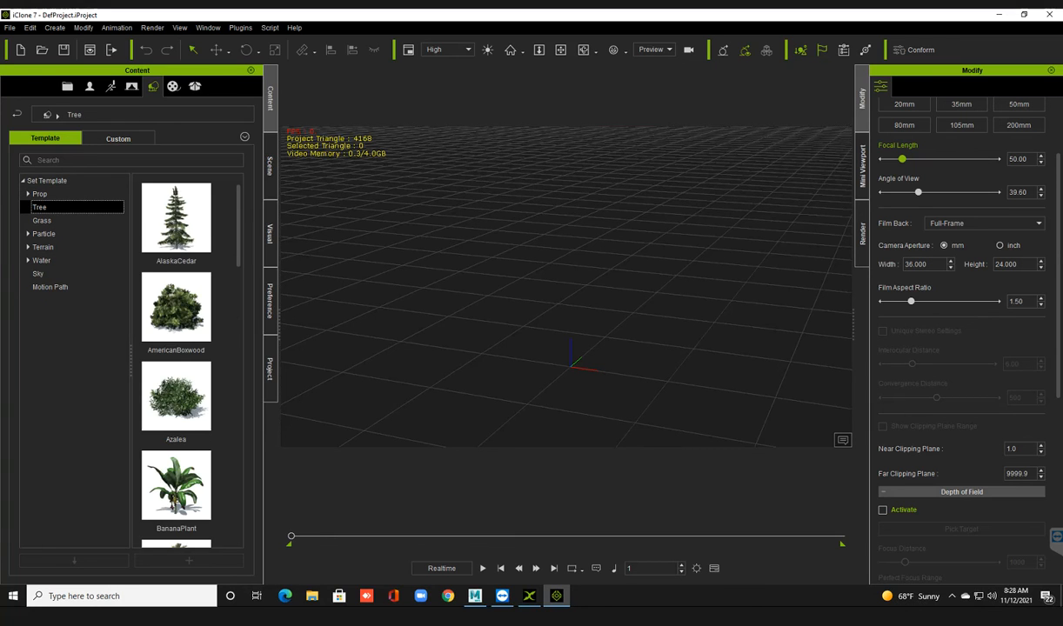
scroll(176, 366, "down", 8)
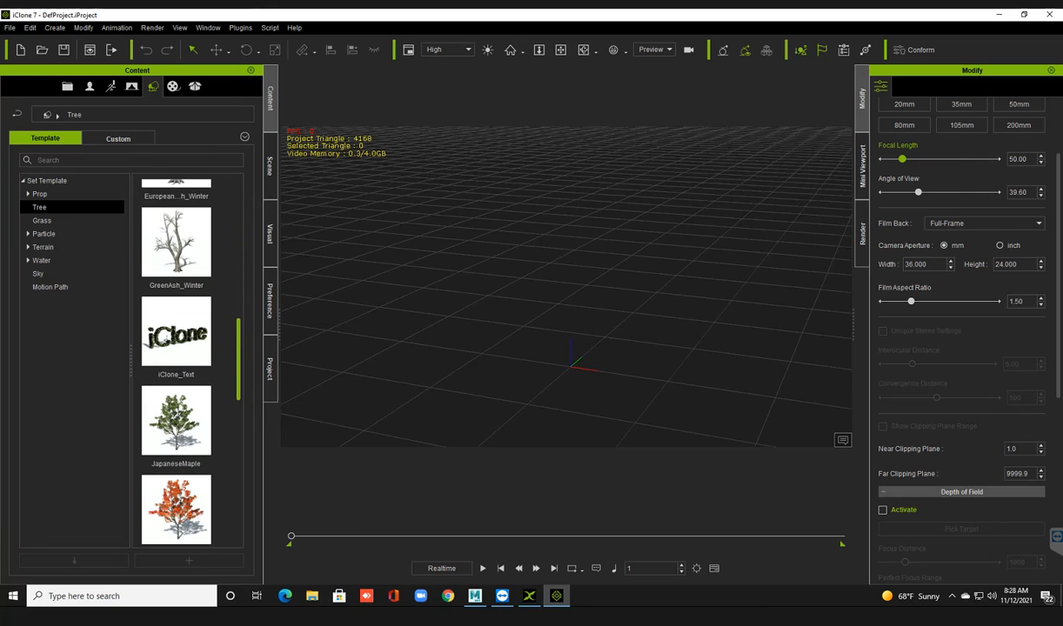
scroll(176, 366, "down", 3)
scroll(176, 365, "up", 10)
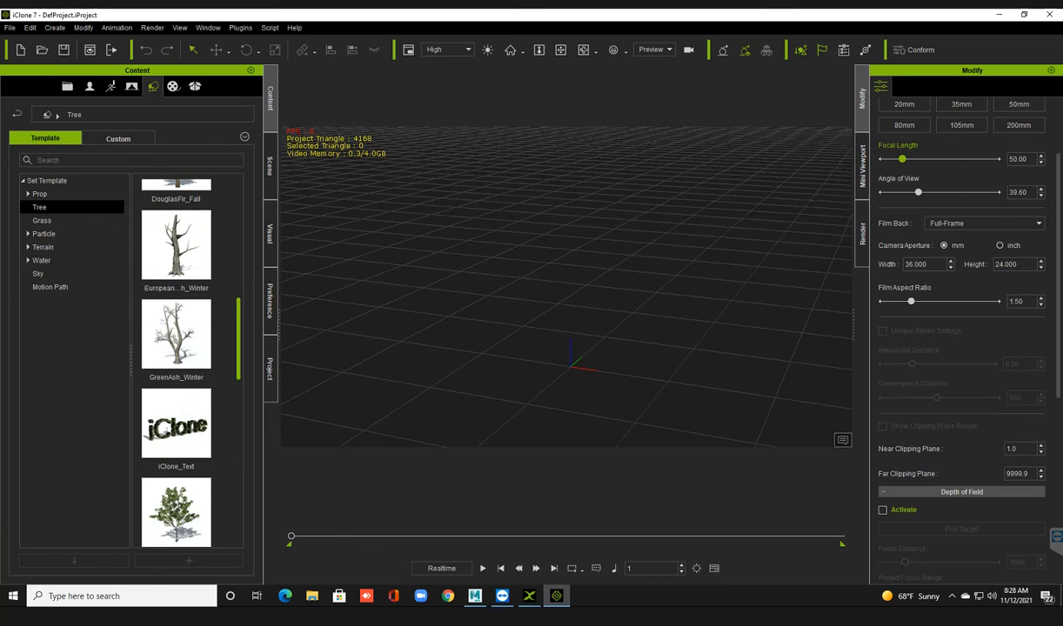
scroll(176, 348, "up", 1)
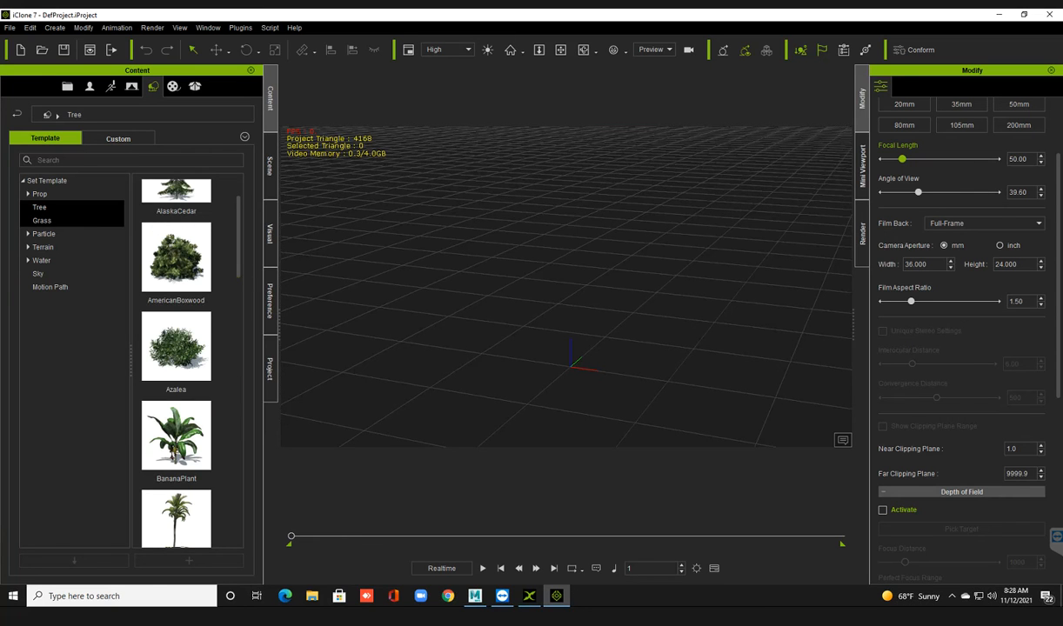
left_click(43, 221)
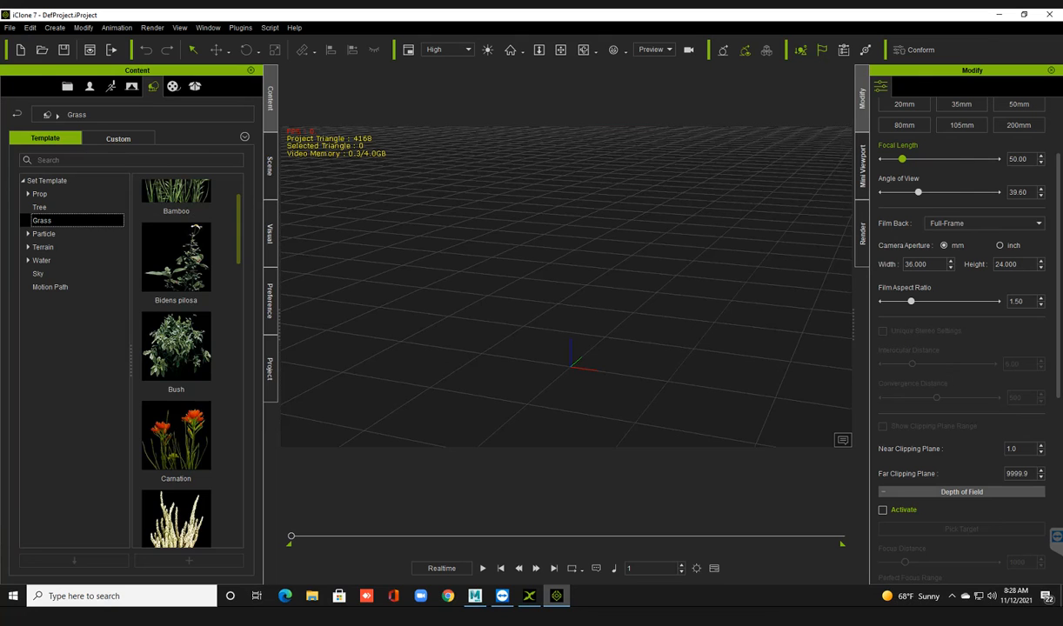
scroll(175, 365, "down", 6)
scroll(176, 366, "down", 3)
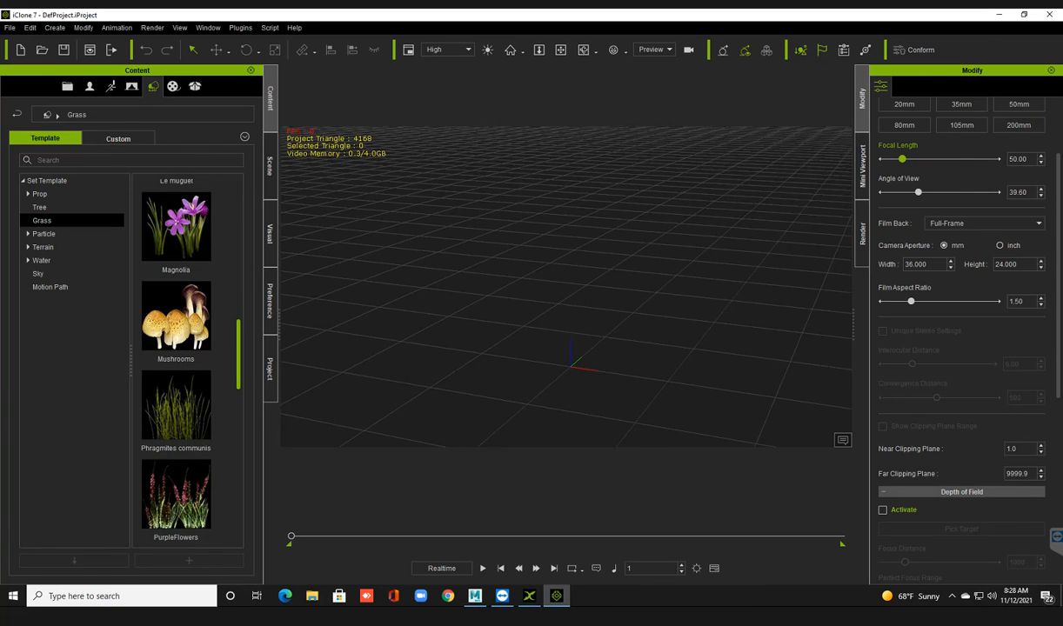
Step: View the Atmosphere, Environment, and Fire and Smoke effects among the Legacy particles, and collapse the Particle category
double_click(43, 234)
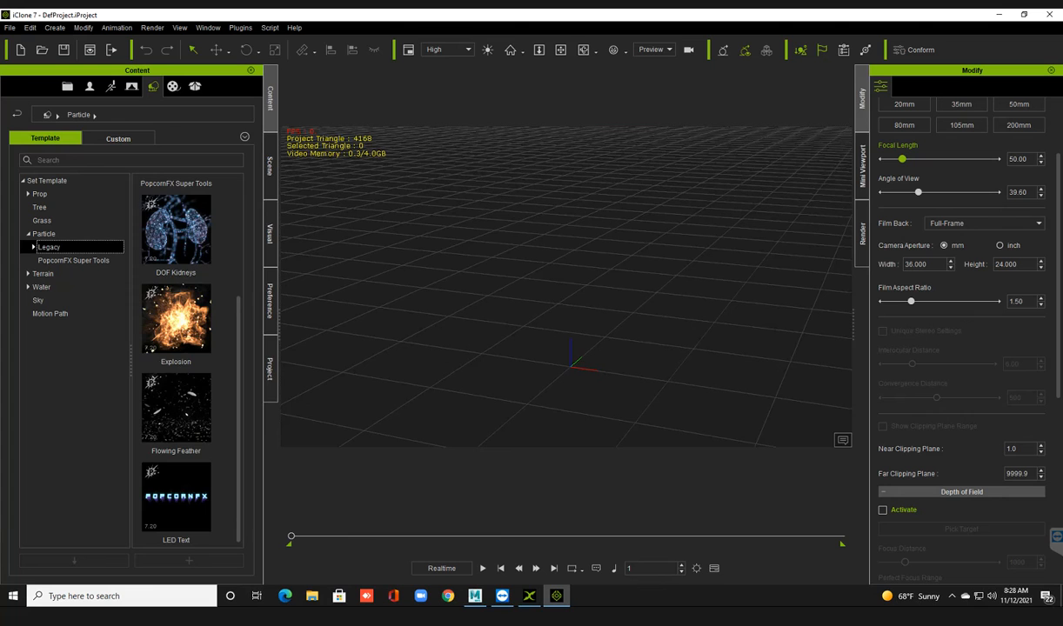
double_click(49, 247)
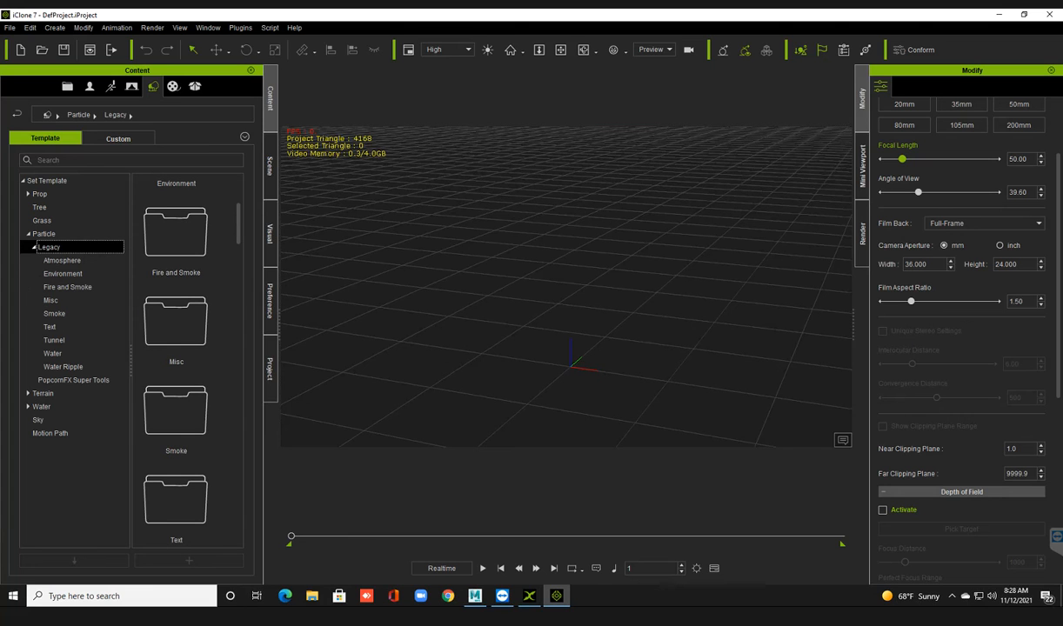
left_click(62, 261)
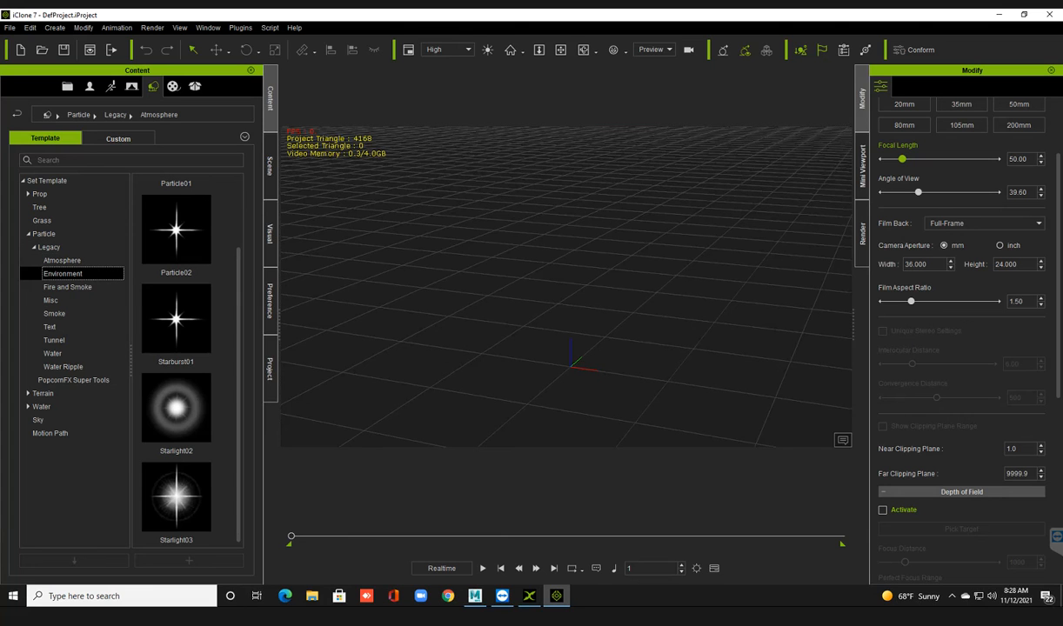
left_click(63, 273)
left_click(67, 287)
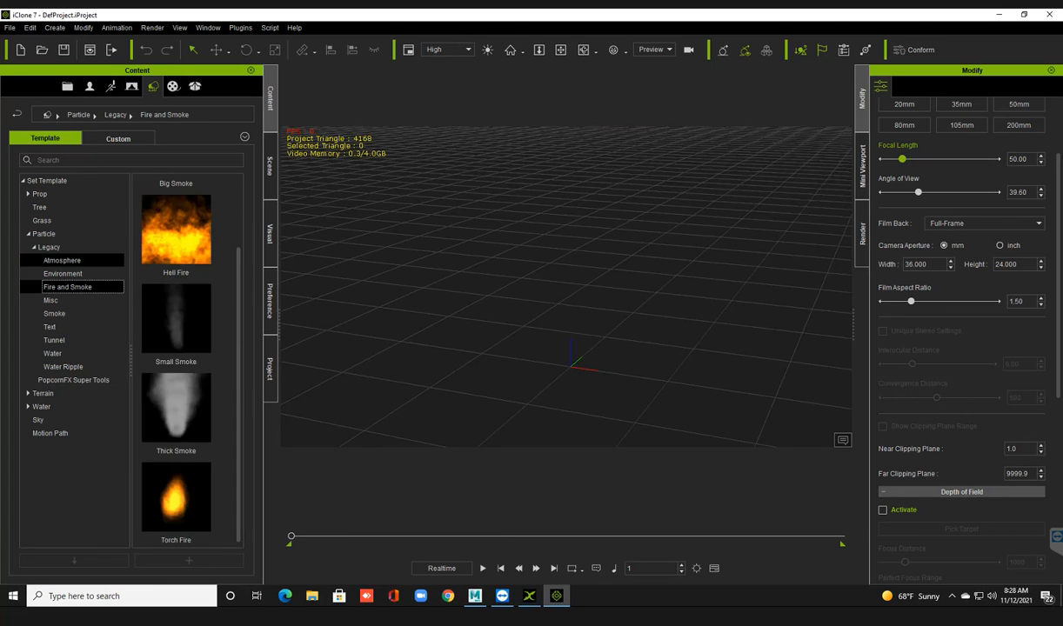
left_click(29, 234)
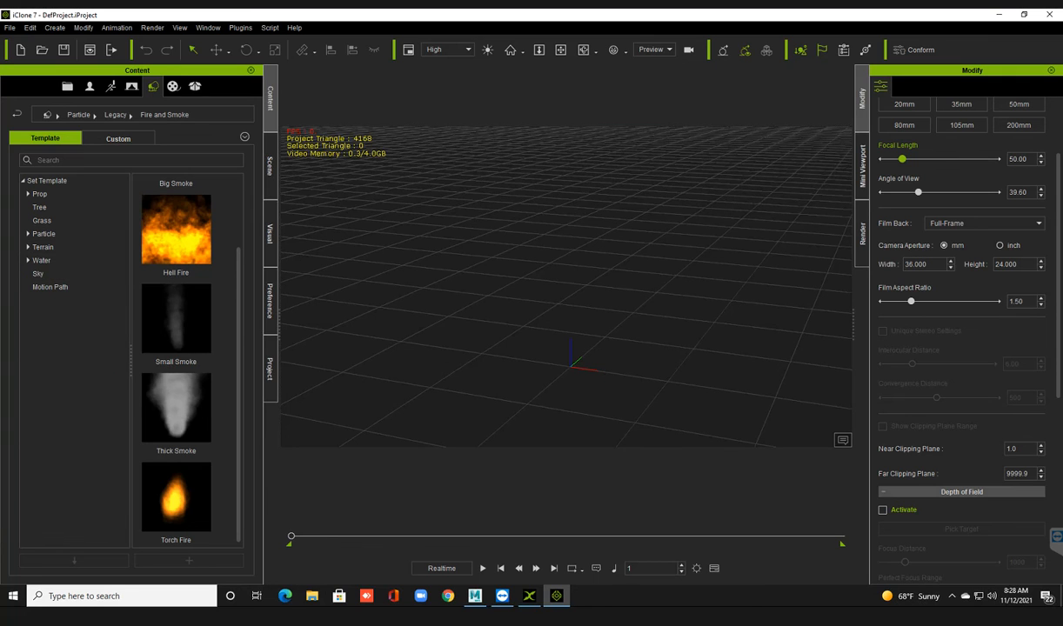
Step: Expand the Terrain category of the set templates and view its Height Map_Large and Mesh_Medium terrains
left_click(44, 247)
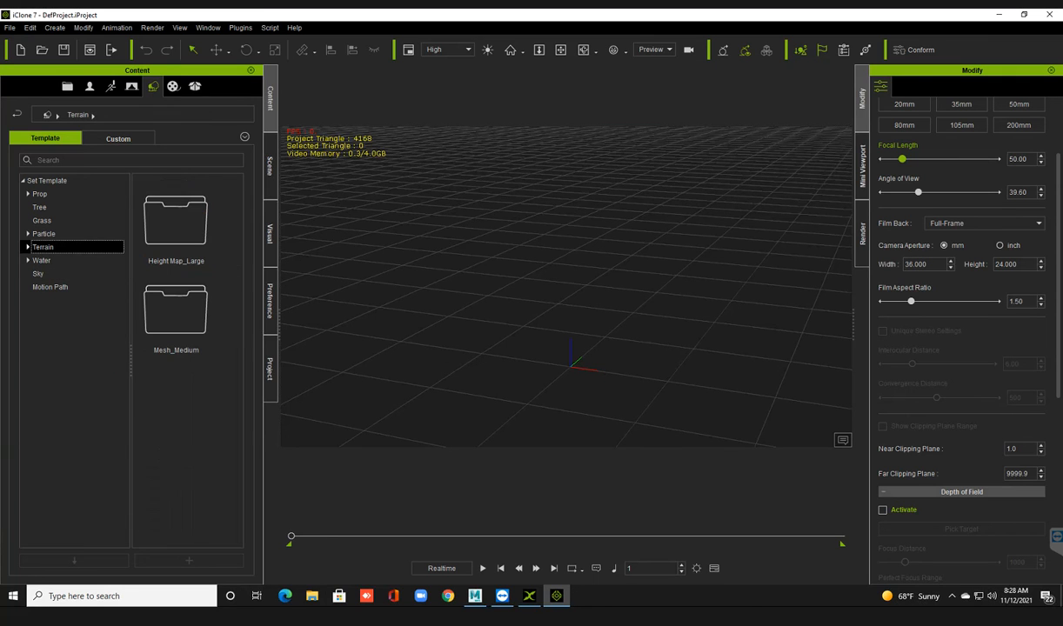
left_click(28, 247)
left_click(66, 261)
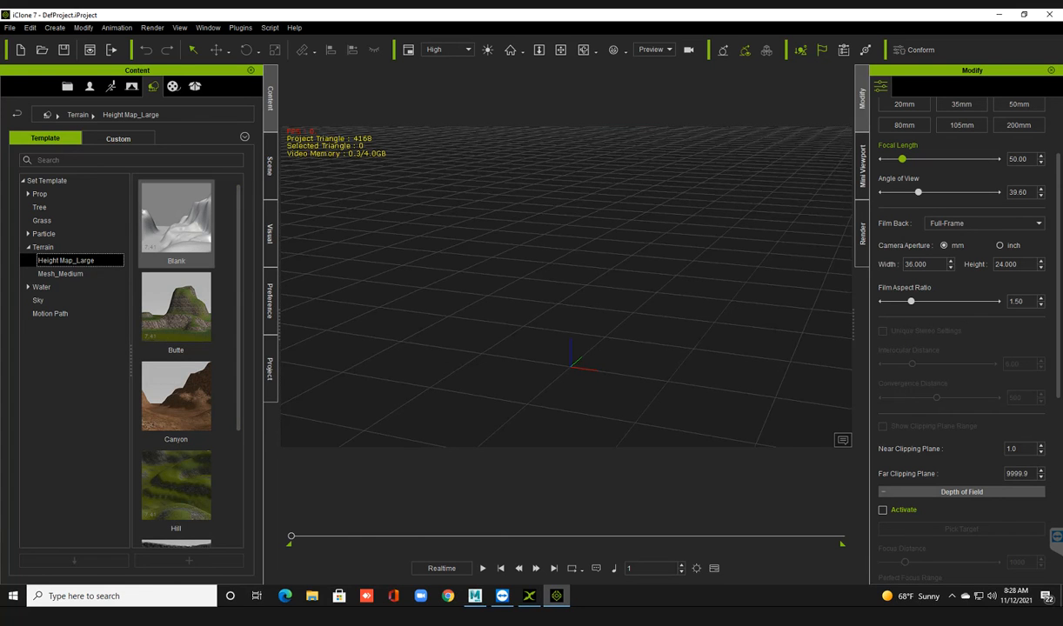
scroll(176, 357, "down", 3)
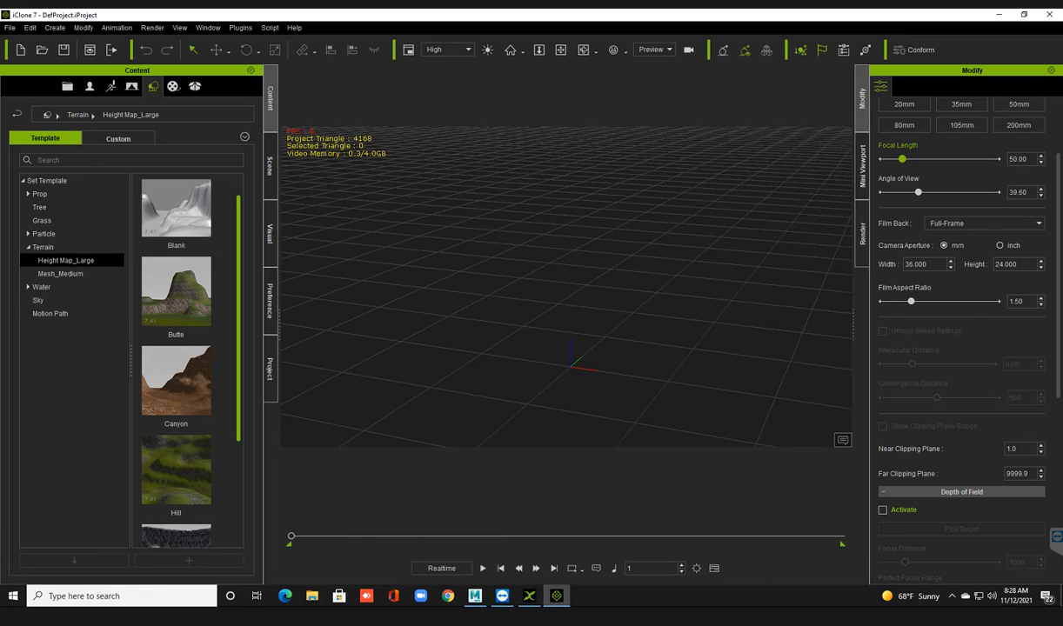
scroll(176, 357, "down", 1)
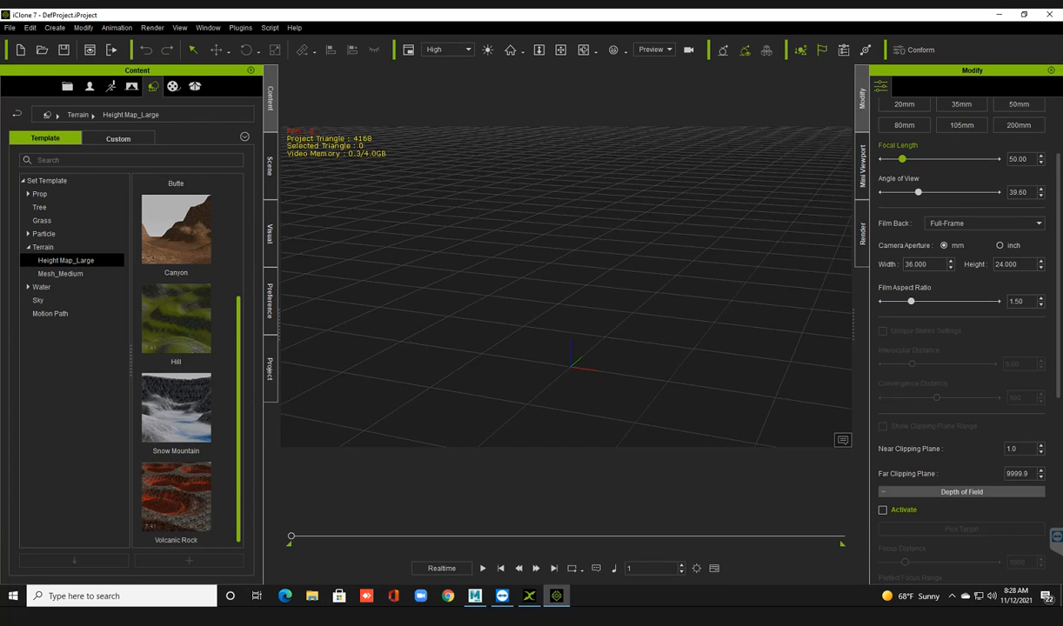
left_click(65, 274)
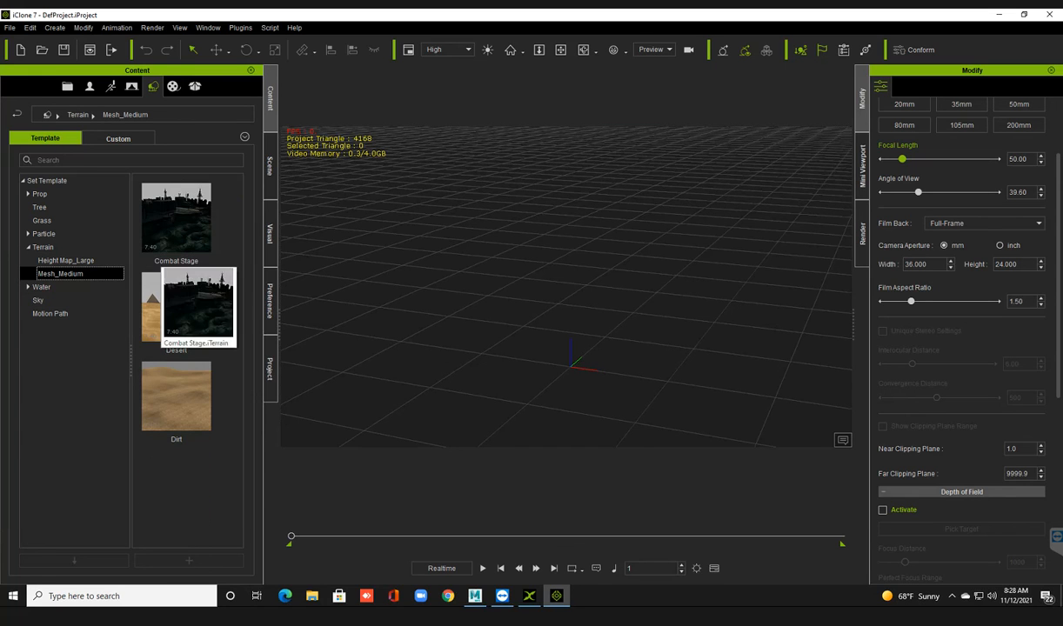
mouse_move(174, 344)
mouse_move(149, 251)
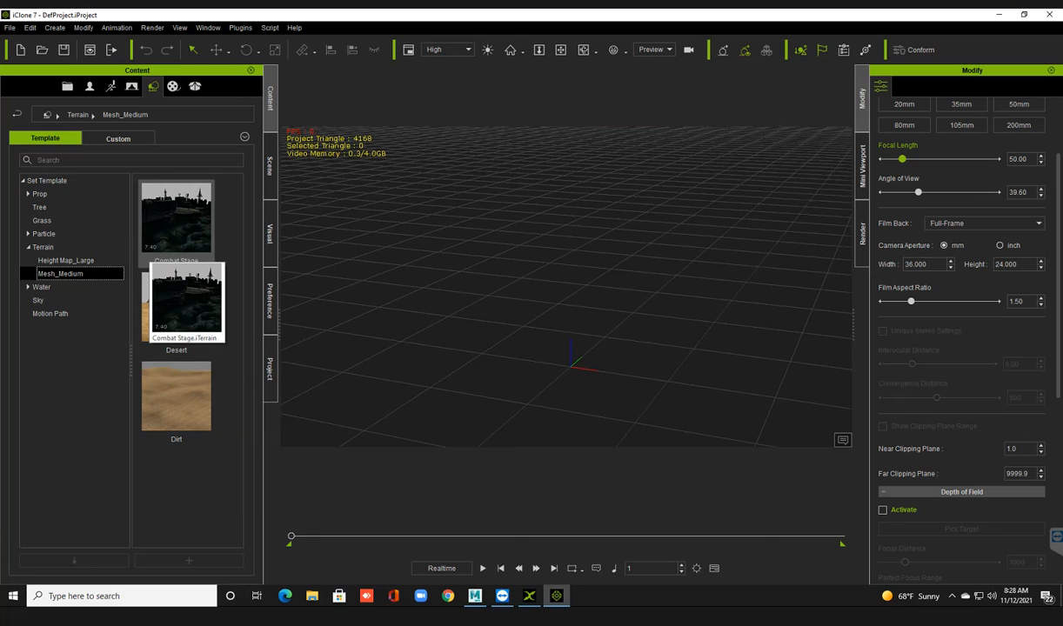
Step: Expand the Water category of the set templates and view its Still Normal waters
left_click(41, 287)
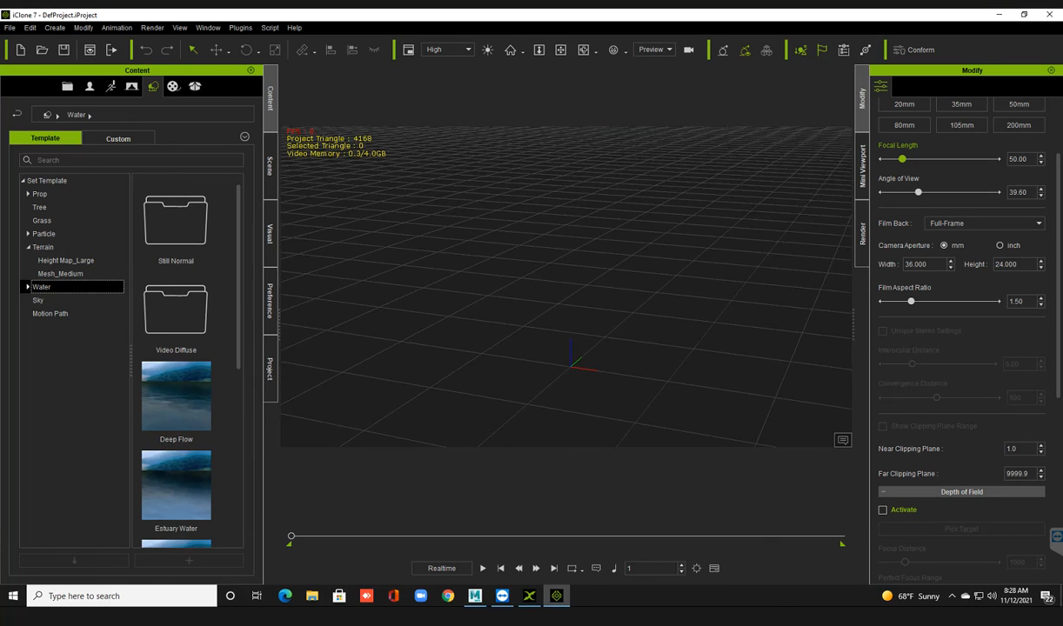
left_click(28, 287)
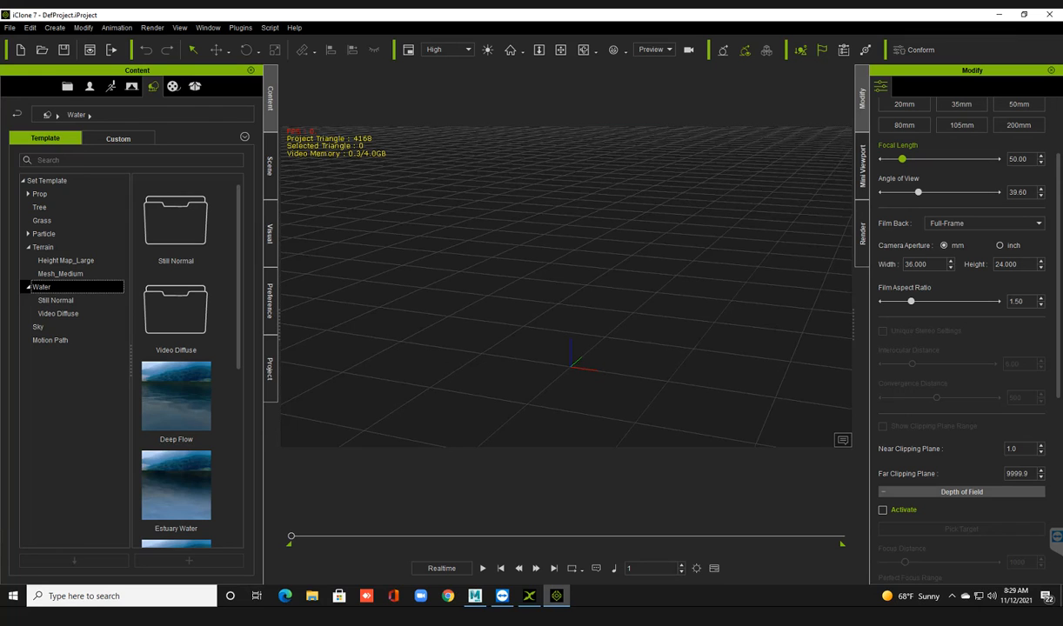
left_click(56, 301)
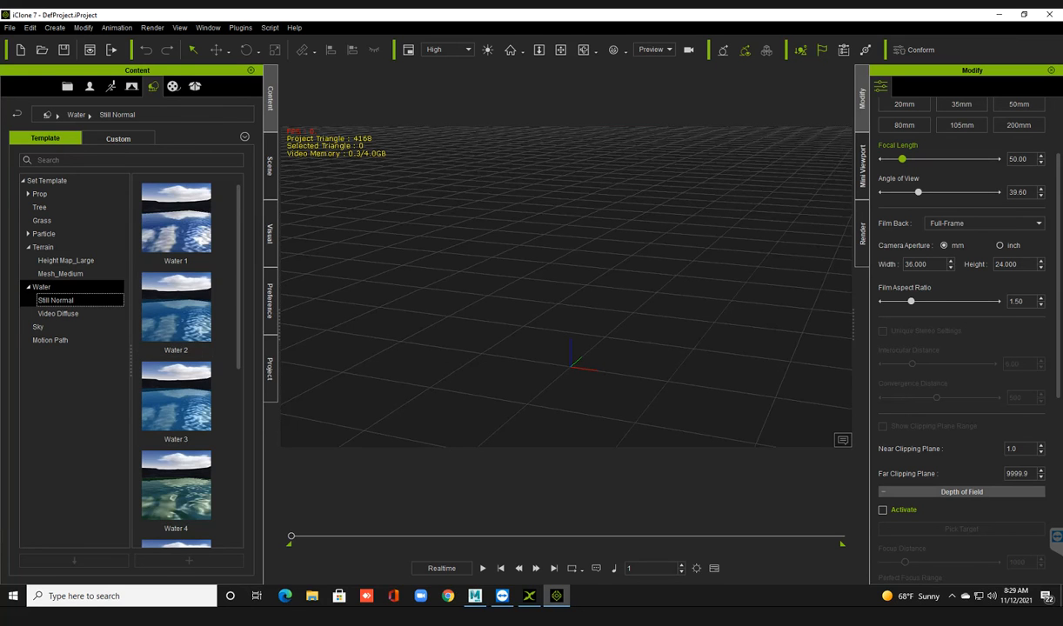
Step: Add the Deep Flow water from the Water set templates to the scene, play its animation, and return to the first frame
left_click(42, 287)
left_click_drag(175, 396, 569, 357)
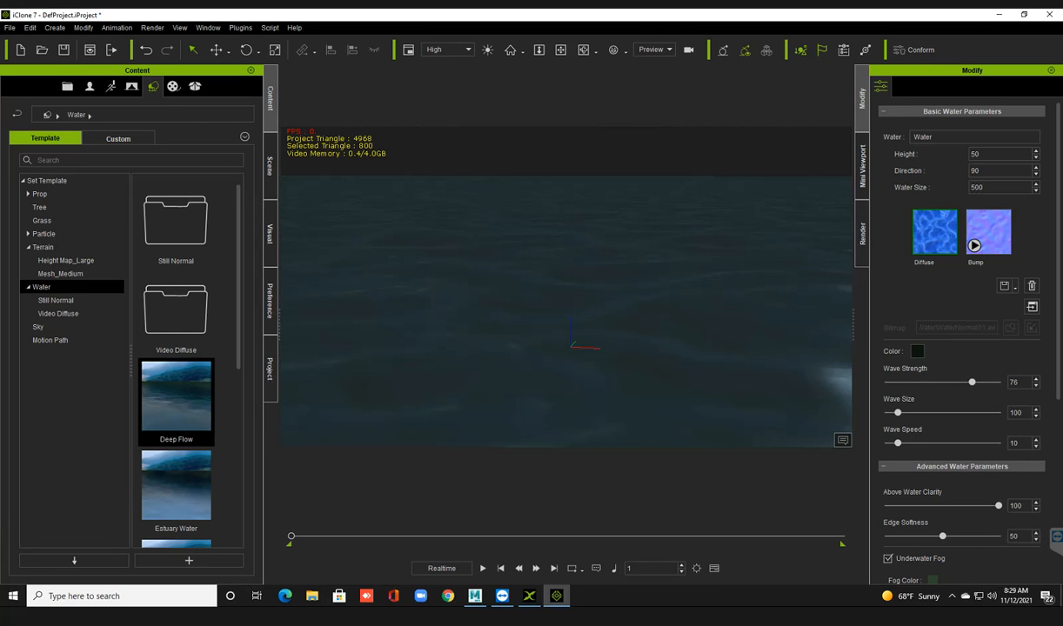
left_click(483, 569)
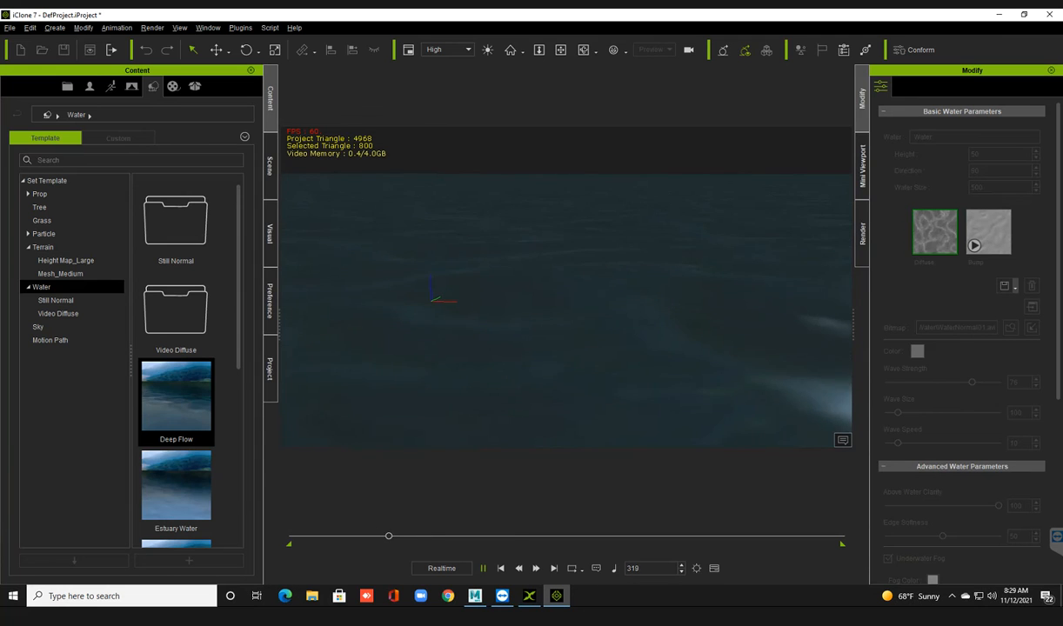
left_click(500, 569)
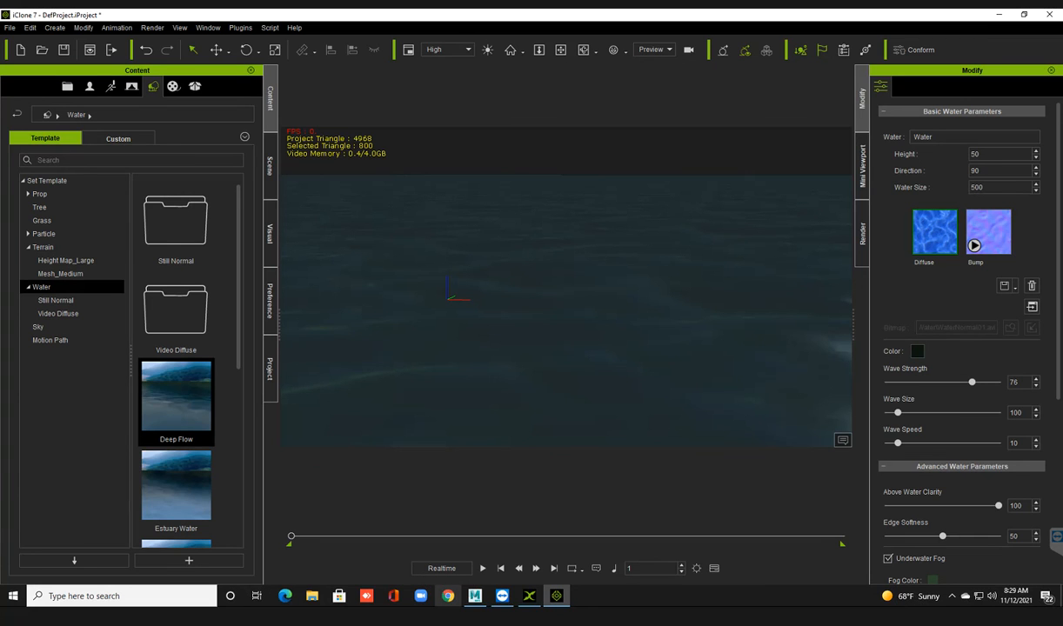
Step: Deselect the water and start a new project without saving the current one
left_click(421, 504)
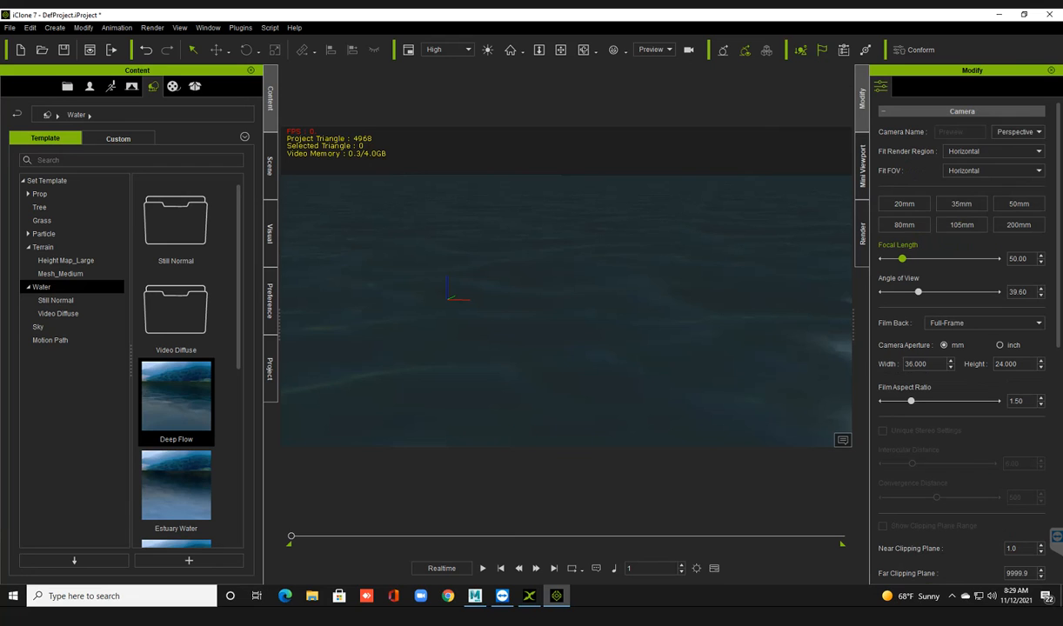
key("ctrl+n")
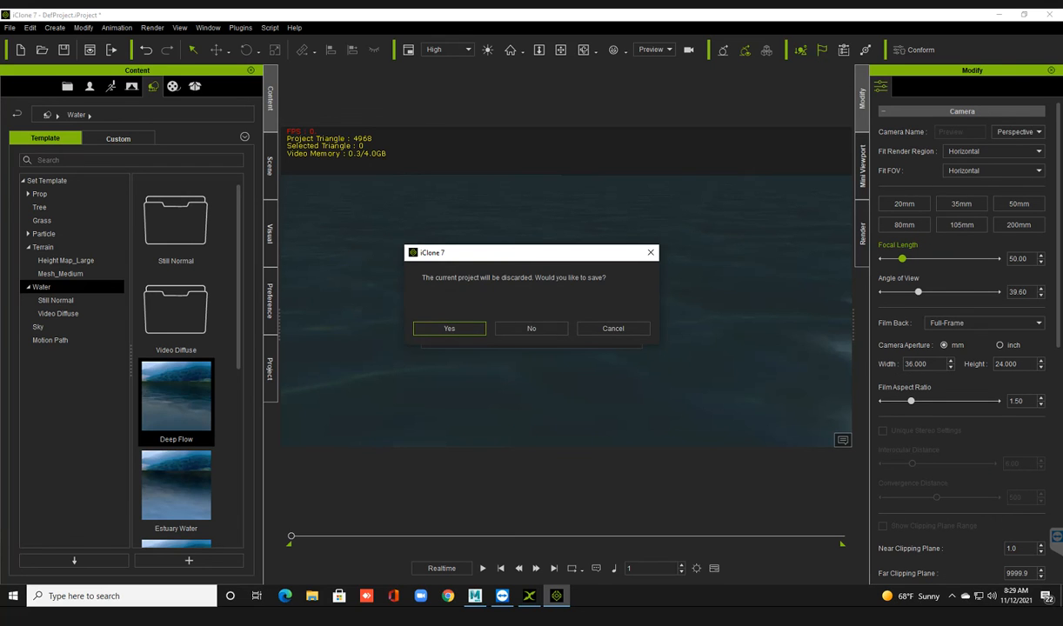
left_click(532, 329)
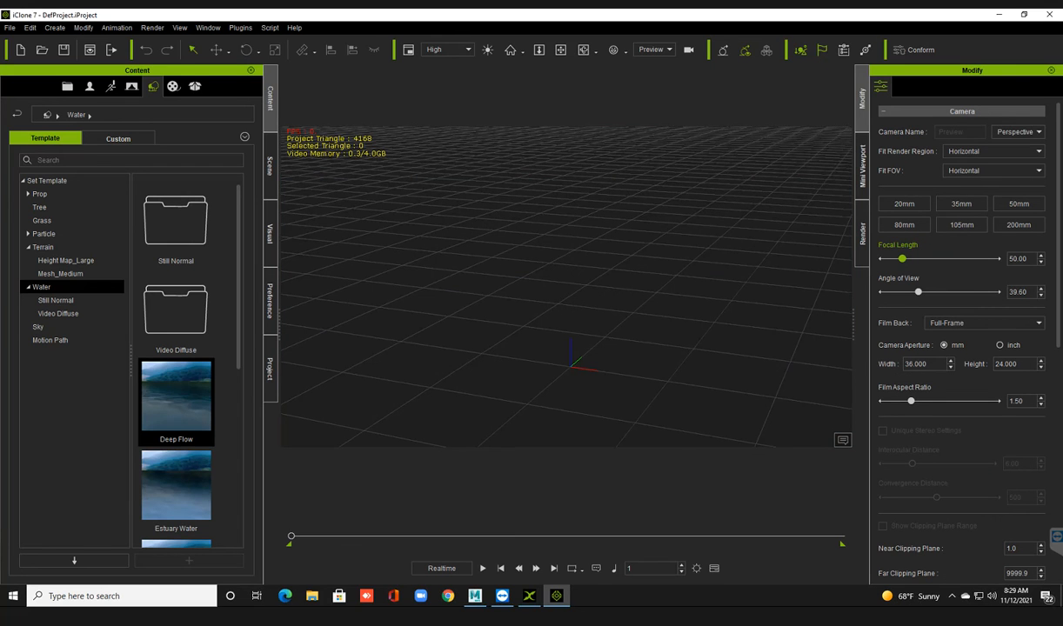